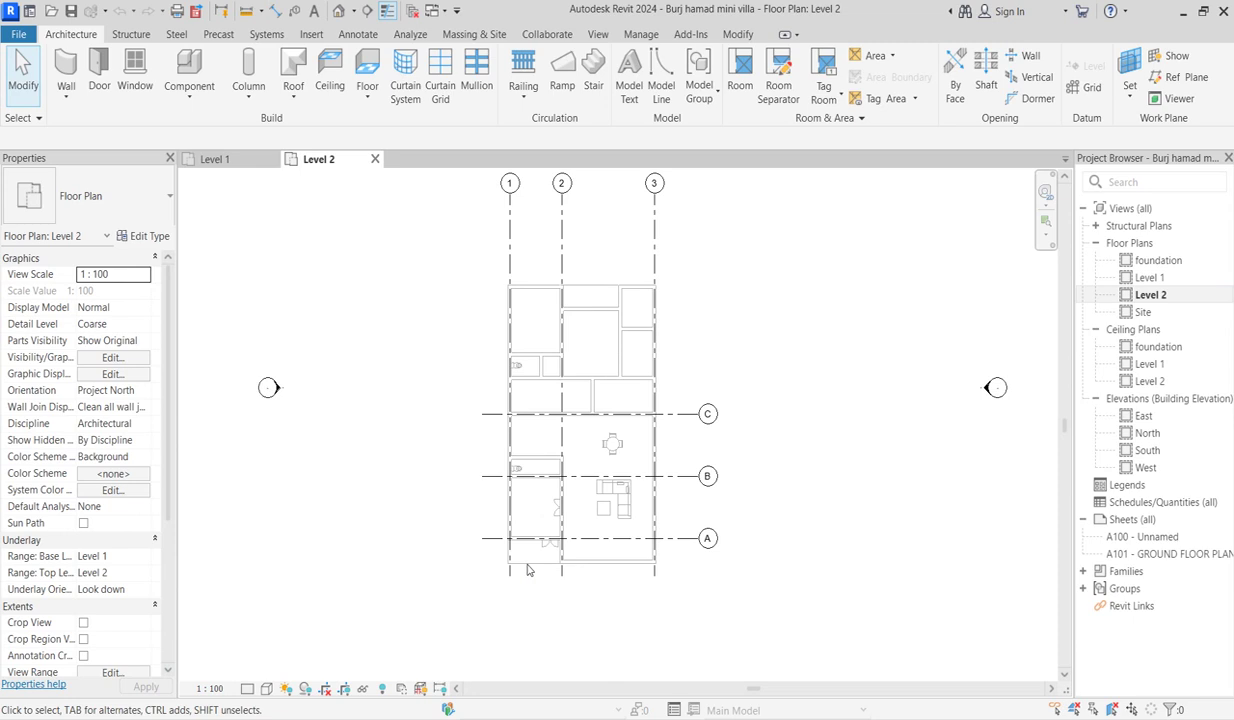
# Review the room layout and dimensions in the Level 1 floor plan
pyautogui.hotkey('ctrl', 'F4')
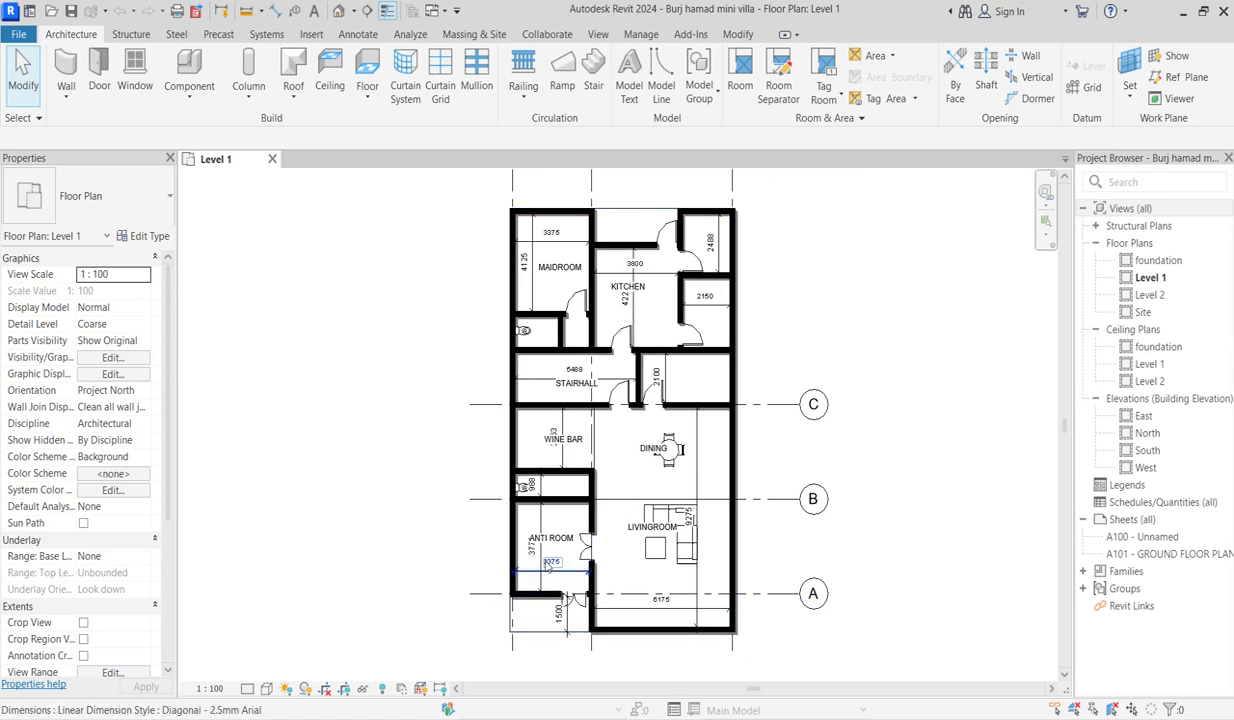
pyautogui.scroll(3, 662, 540)
pyautogui.scroll(2, 662, 540)
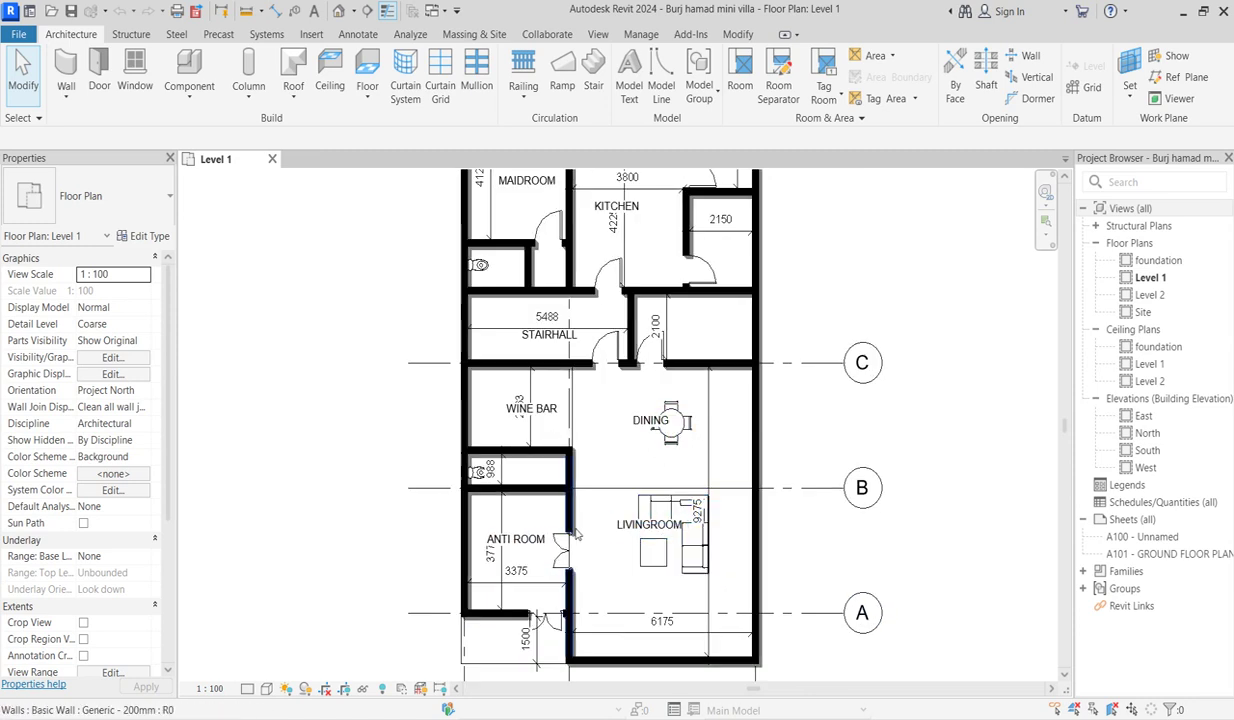
pyautogui.scroll(-3, 662, 540)
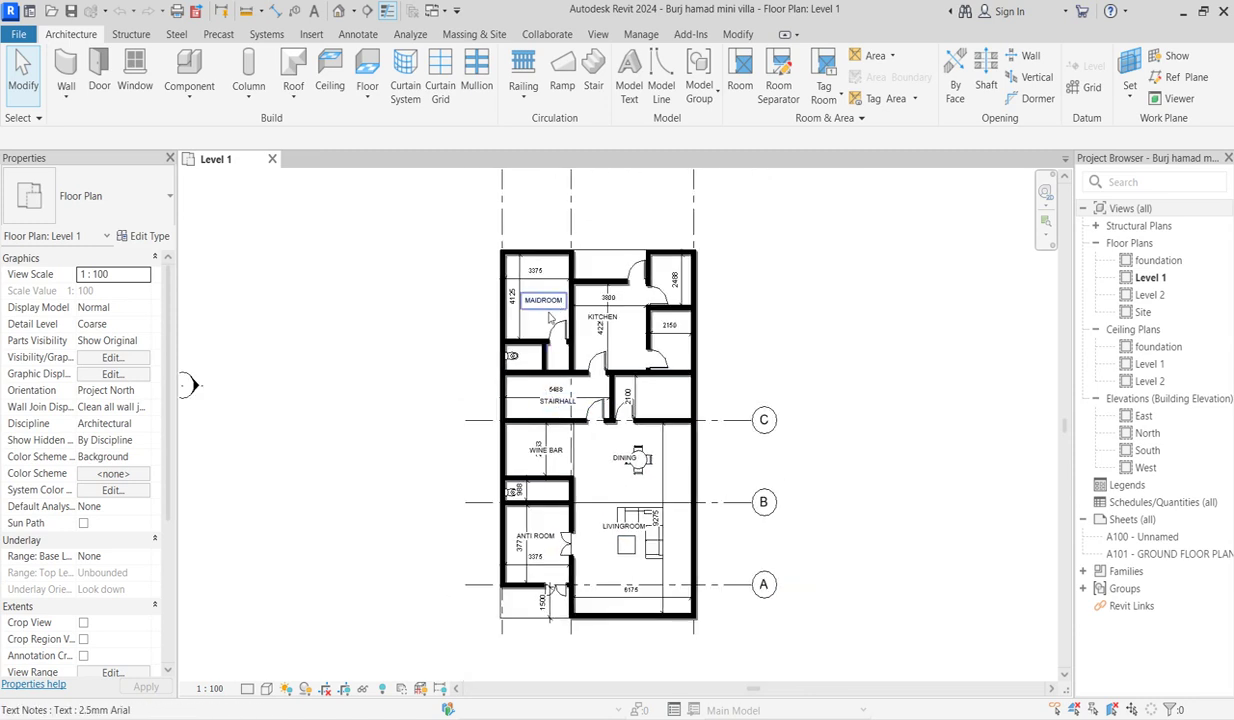
pyautogui.scroll(2, 548, 311)
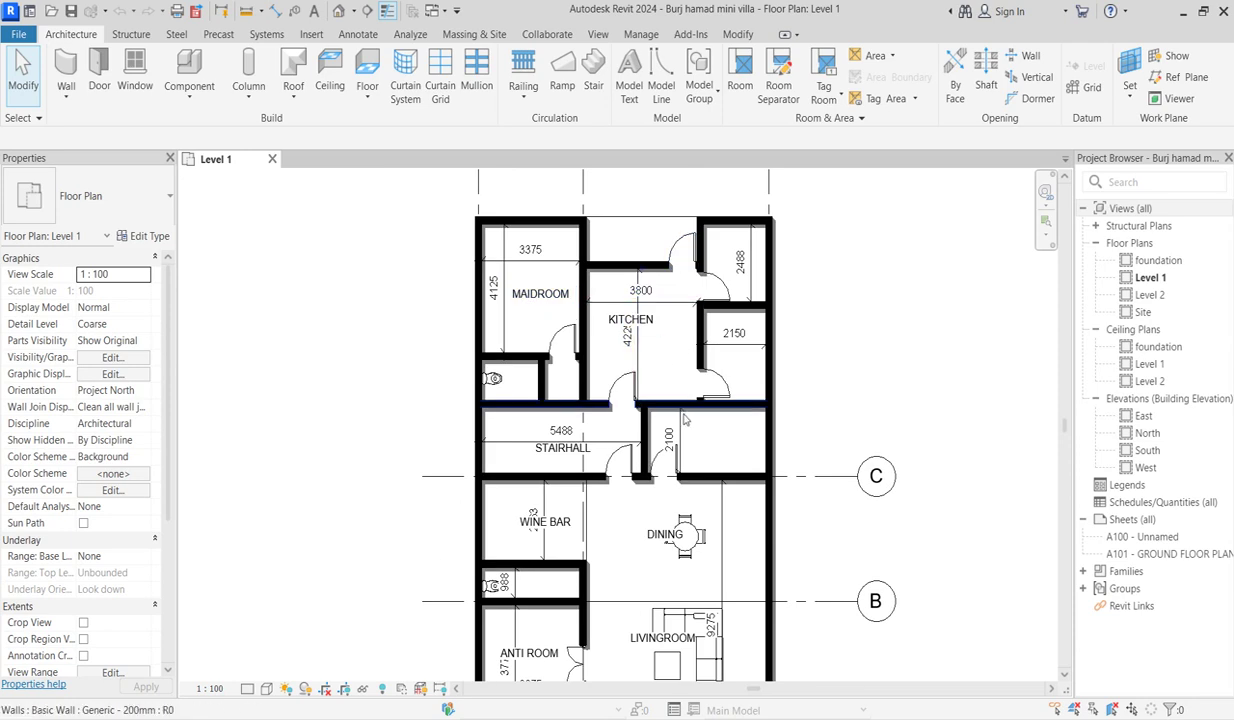
pyautogui.scroll(-2, 670, 450)
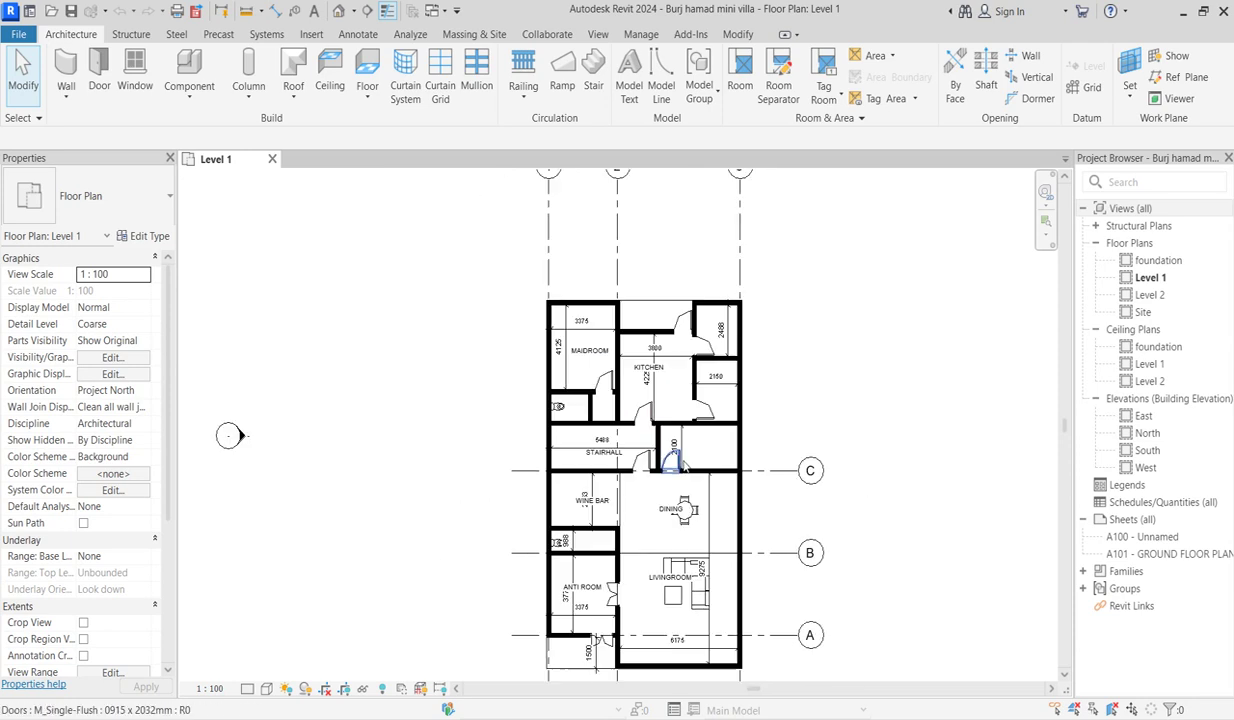
# Open the Level 2 floor plan and examine the ground-floor underlay against the grids
pyautogui.click(1148, 296)
pyautogui.click(1148, 296)
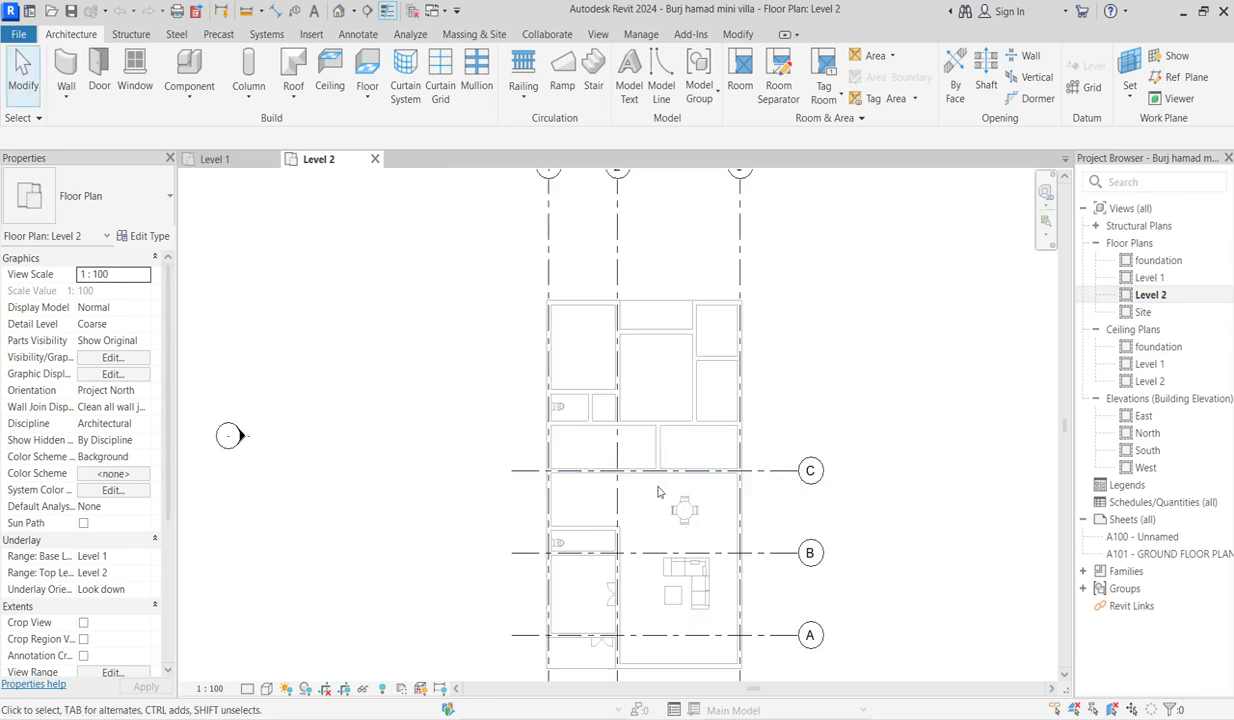
pyautogui.scroll(-2, 480, 470)
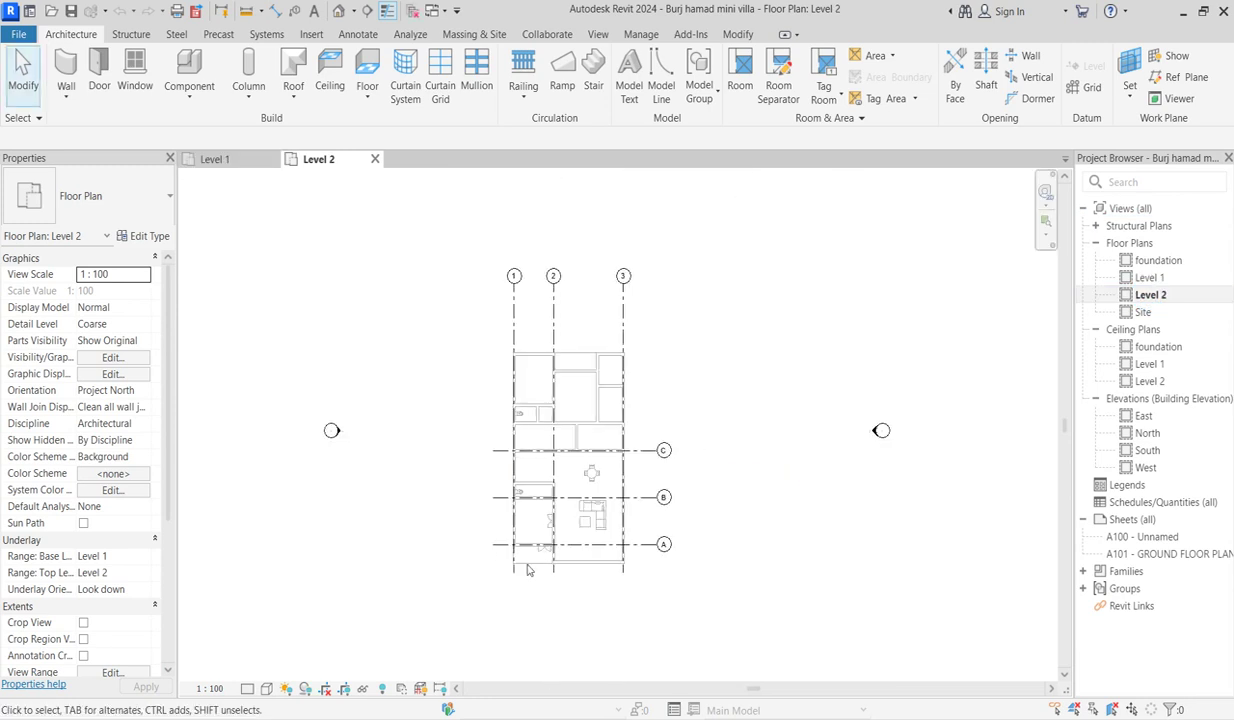
pyautogui.scroll(2, 528, 572)
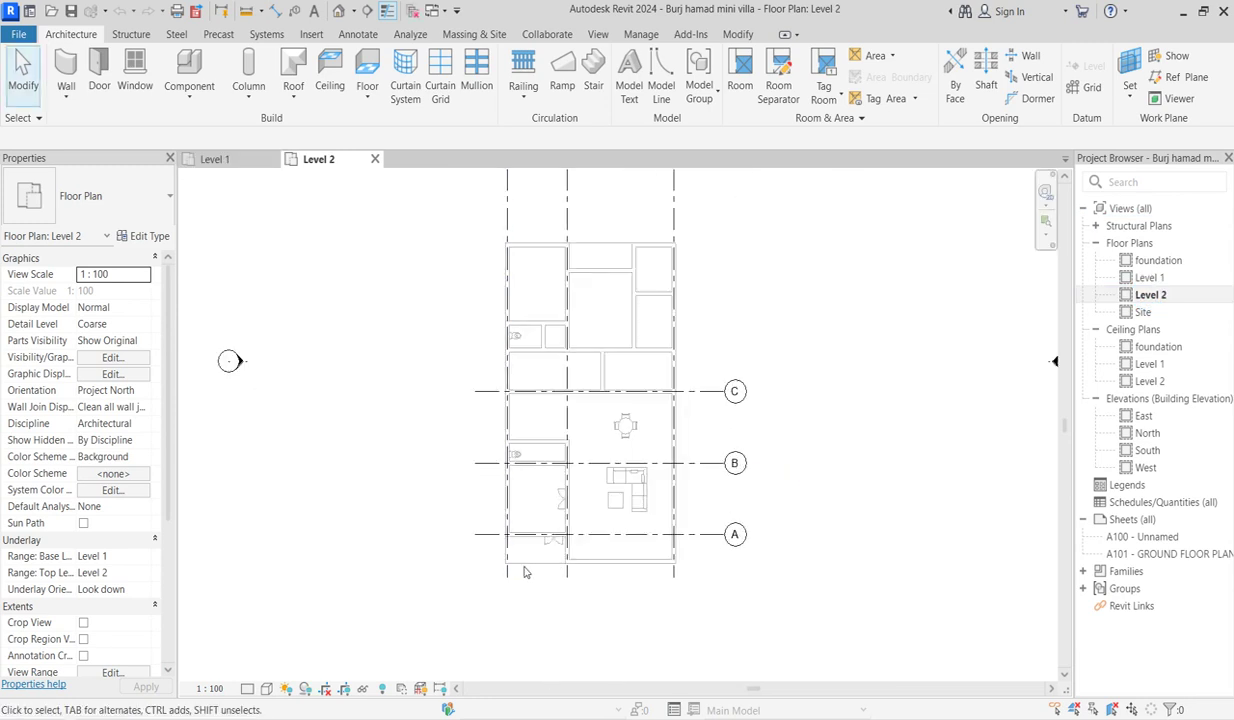
pyautogui.scroll(-1, 615, 470)
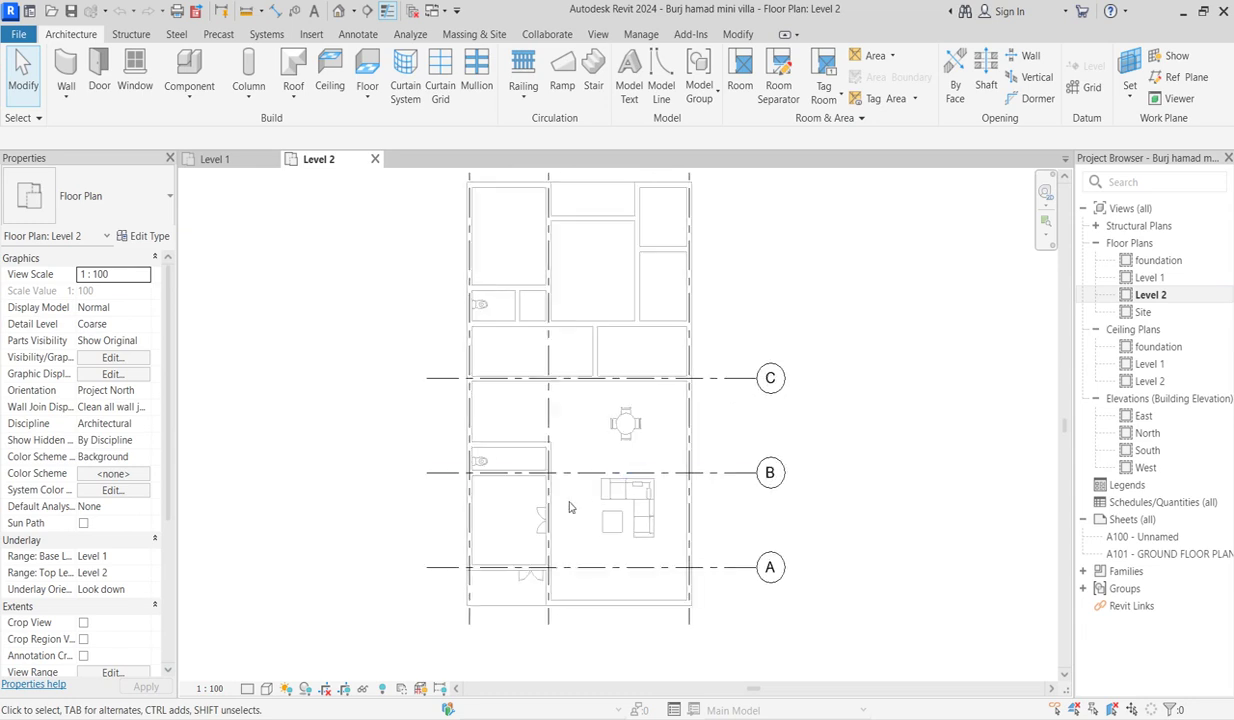
pyautogui.scroll(-1, 530, 495)
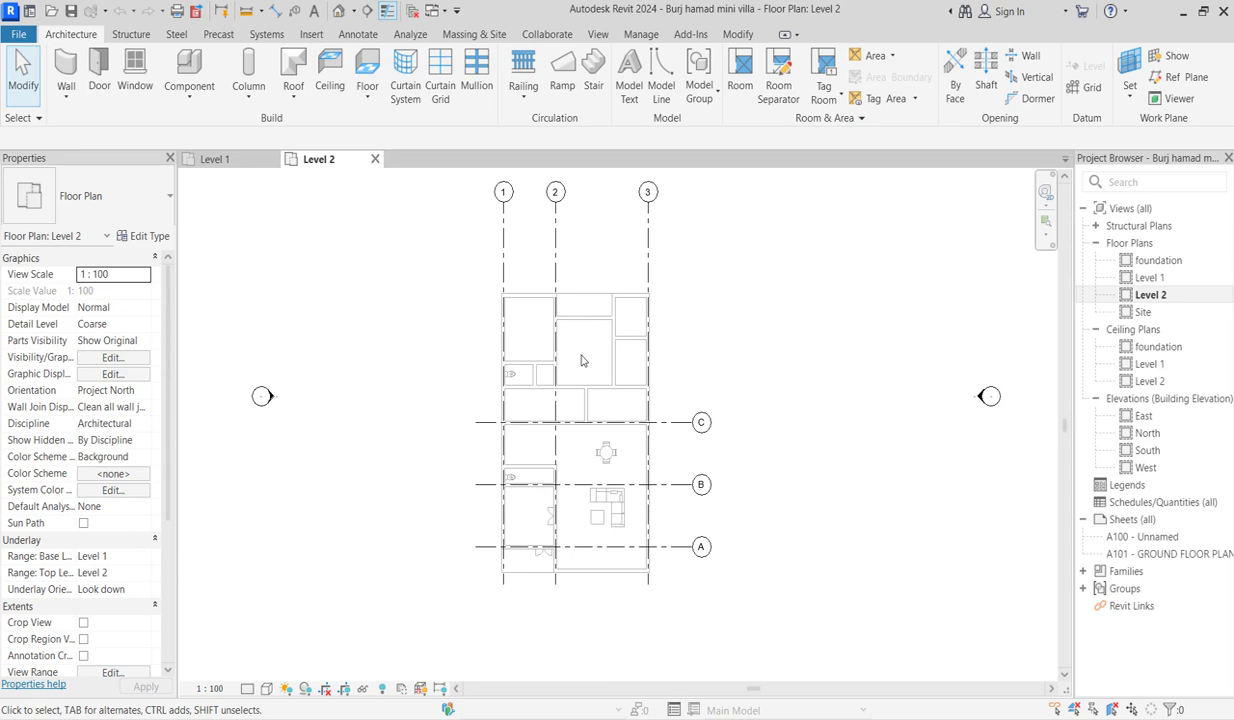
pyautogui.scroll(2, 548, 523)
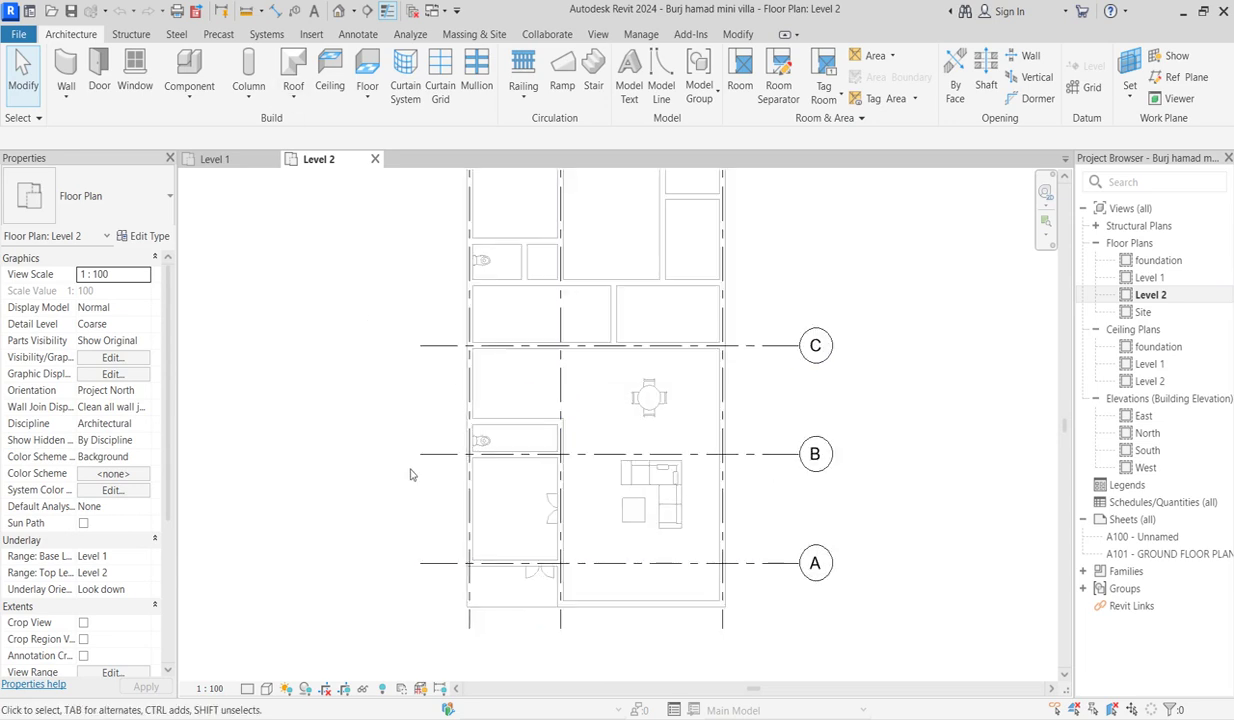
# Draw a closed rectangle of Generic - 200mm exterior walls, 3000 mm high, along the building outline between grids 1 and 3
pyautogui.click(70, 68)
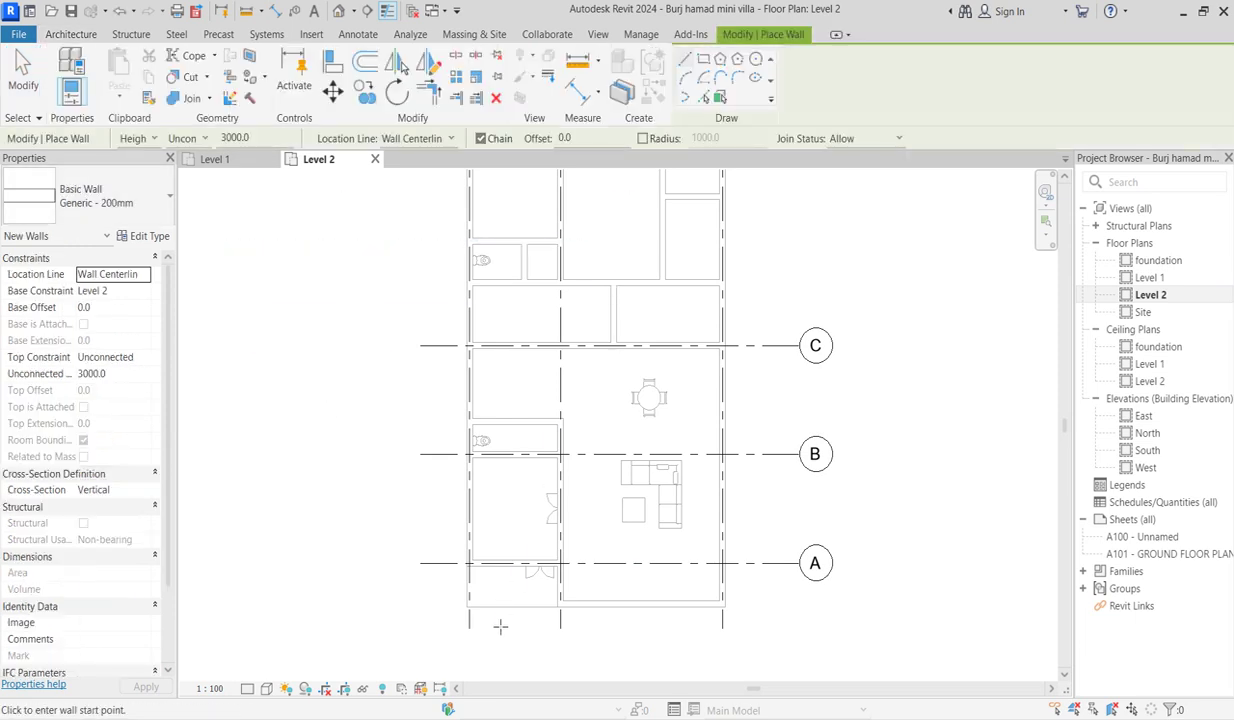
pyautogui.click(724, 610)
pyautogui.scroll(1, 728, 621)
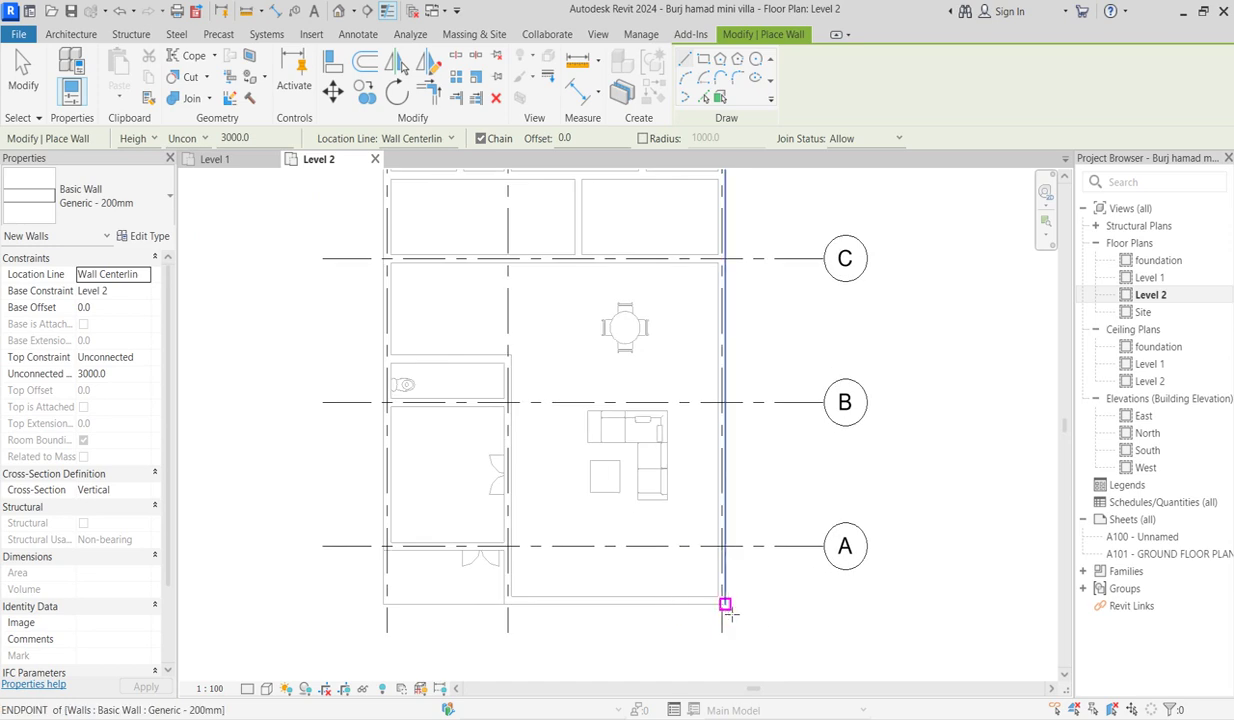
pyautogui.click(722, 546)
pyautogui.scroll(-2, 726, 612)
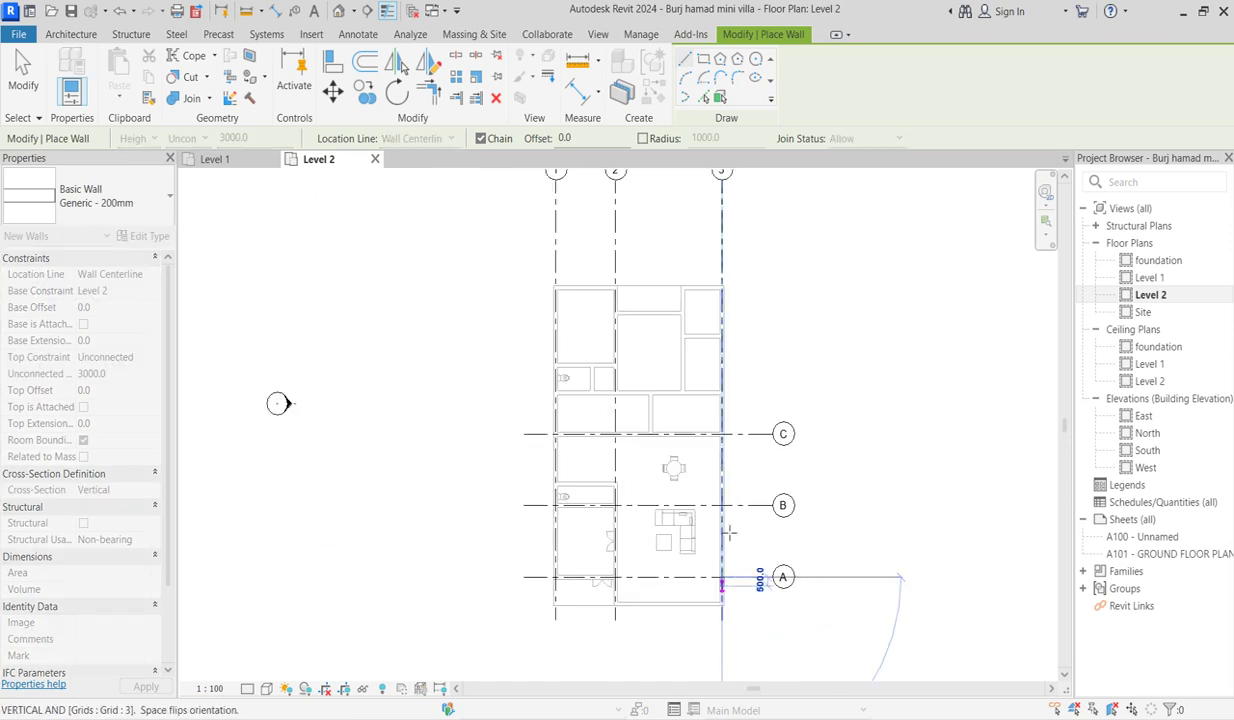
pyautogui.click(723, 290)
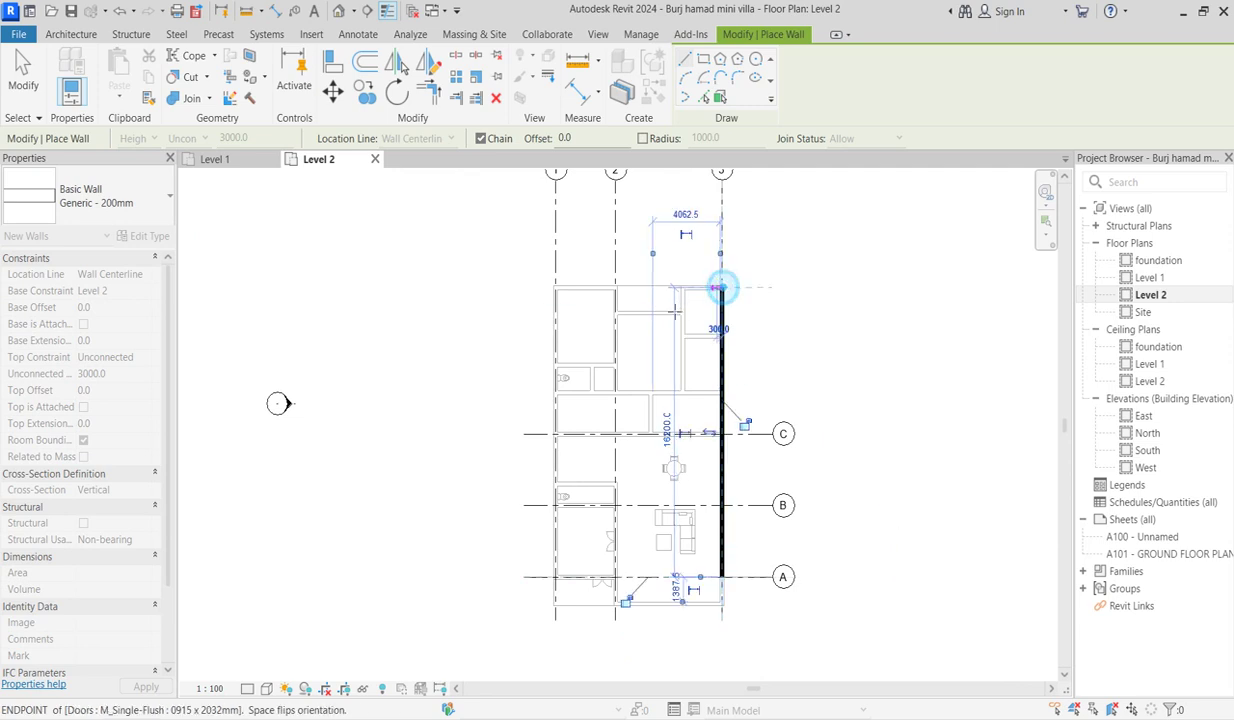
pyautogui.click(557, 289)
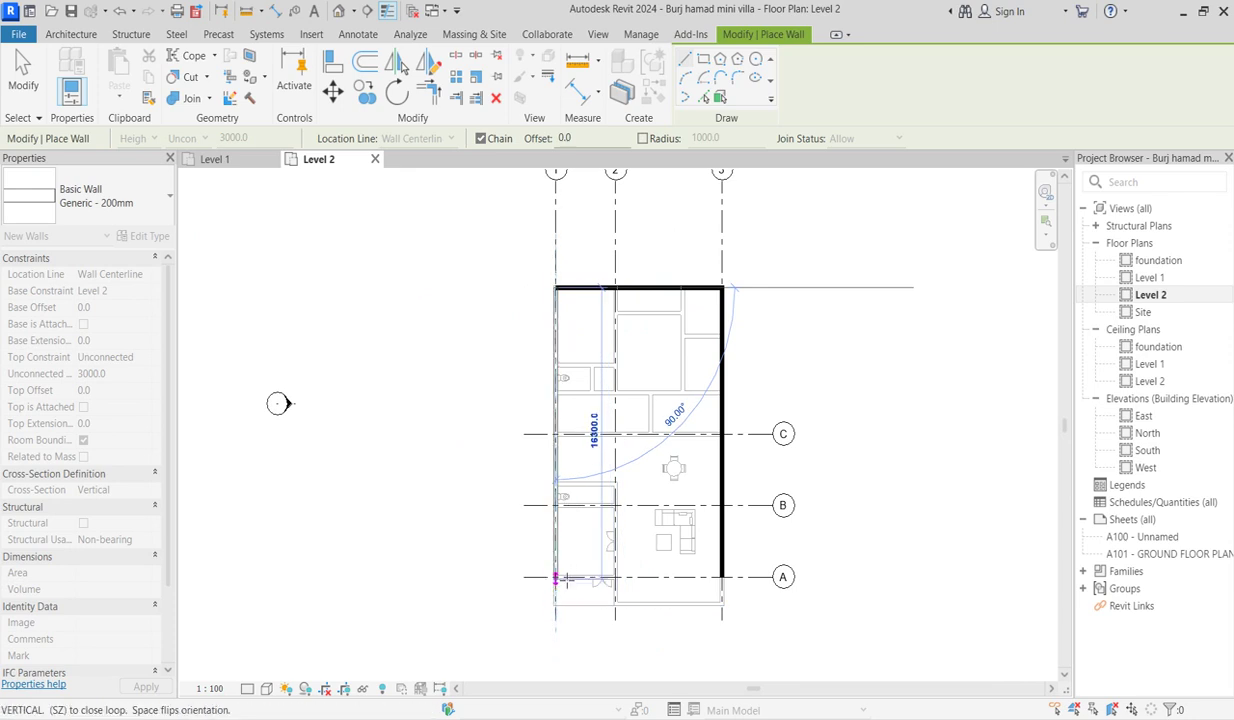
pyautogui.click(556, 603)
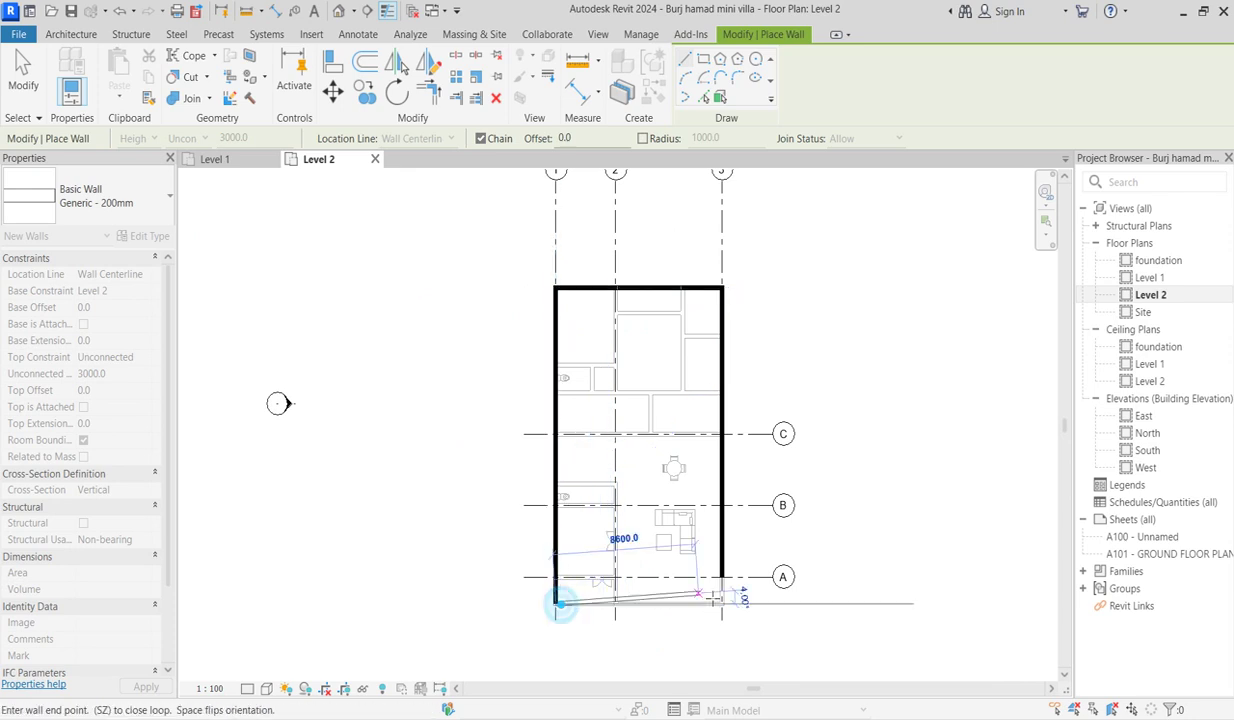
pyautogui.click(722, 603)
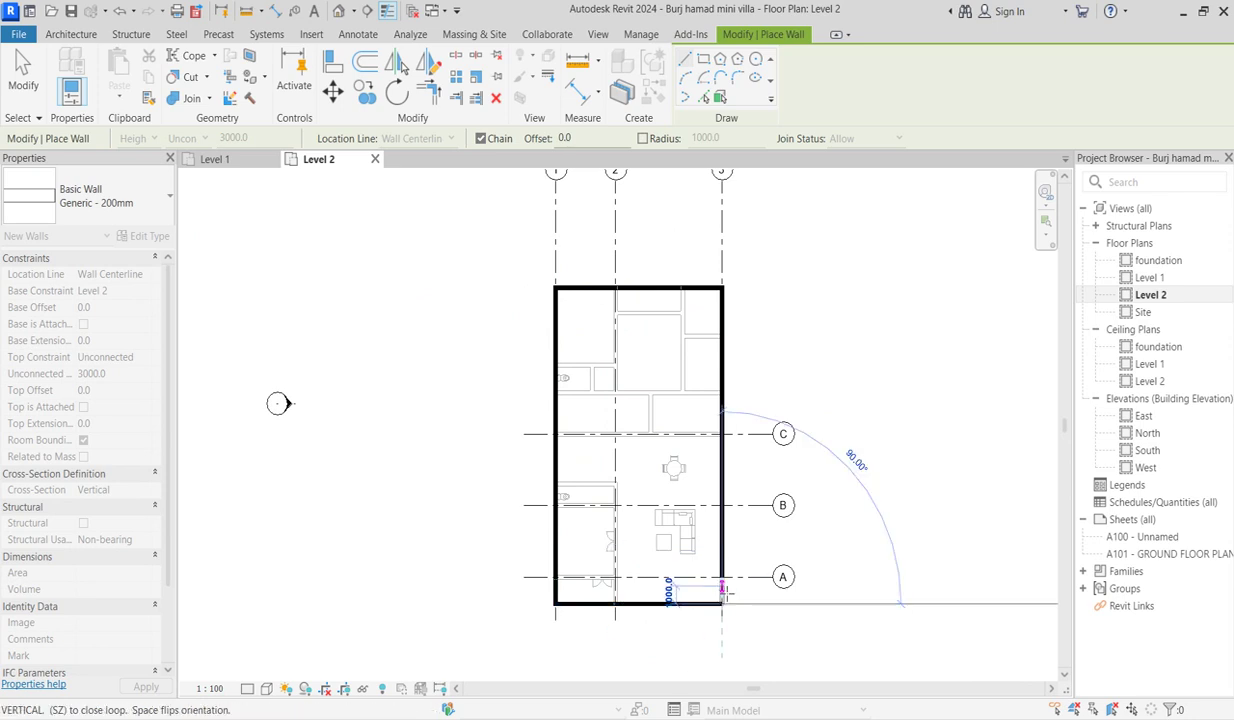
pyautogui.press('Escape')
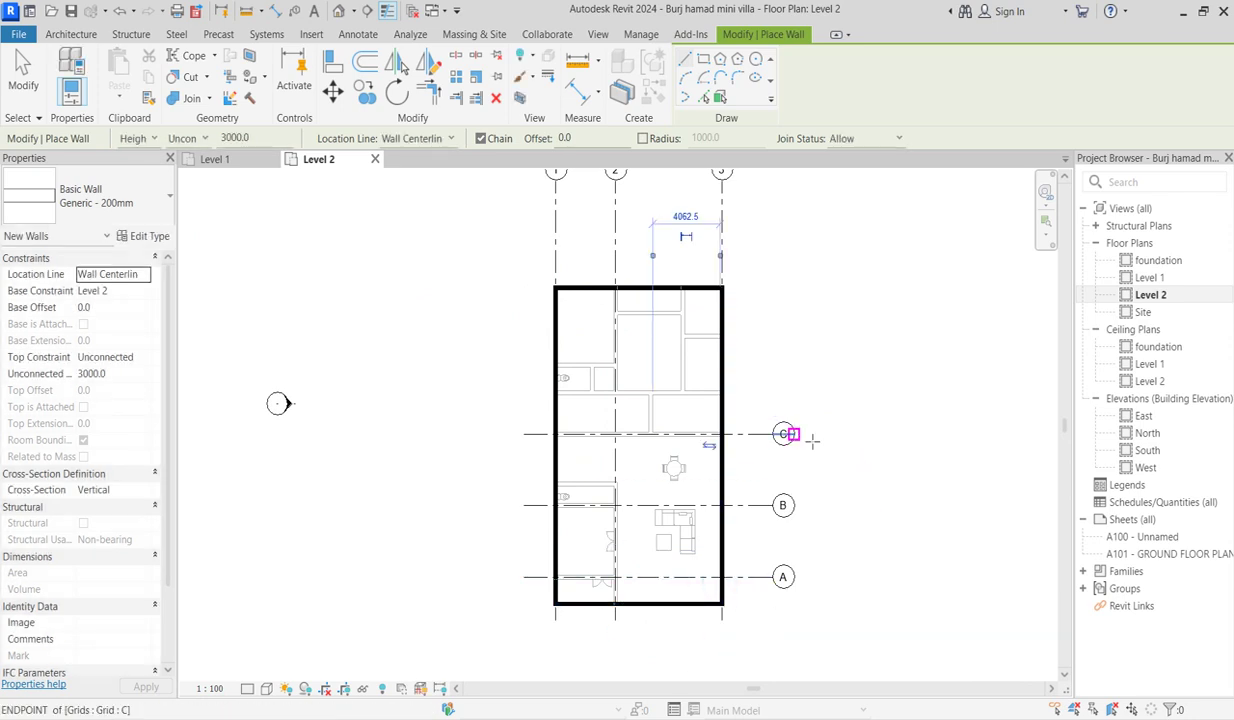
# Offset the exterior wall on grid 1 outward by 500 mm without keeping a copy
pyautogui.scroll(2, 562, 502)
pyautogui.scroll(-3, 568, 503)
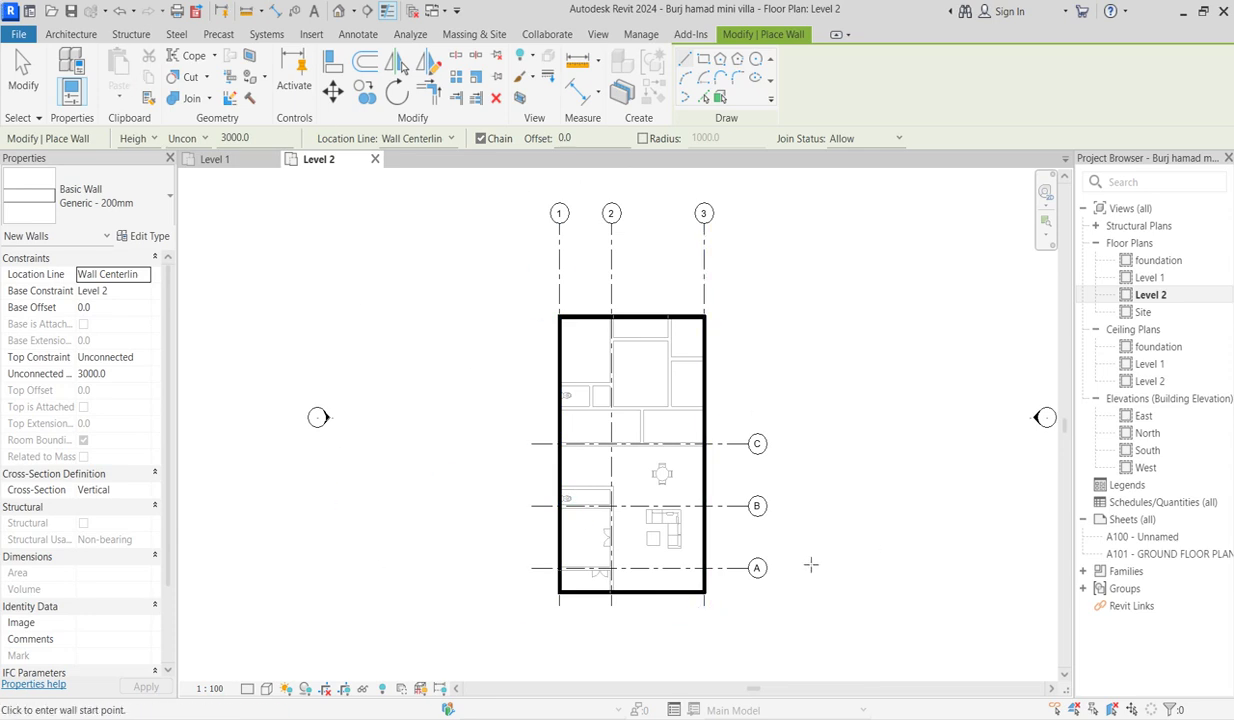
pyautogui.scroll(1, 573, 453)
pyautogui.scroll(1, 573, 453)
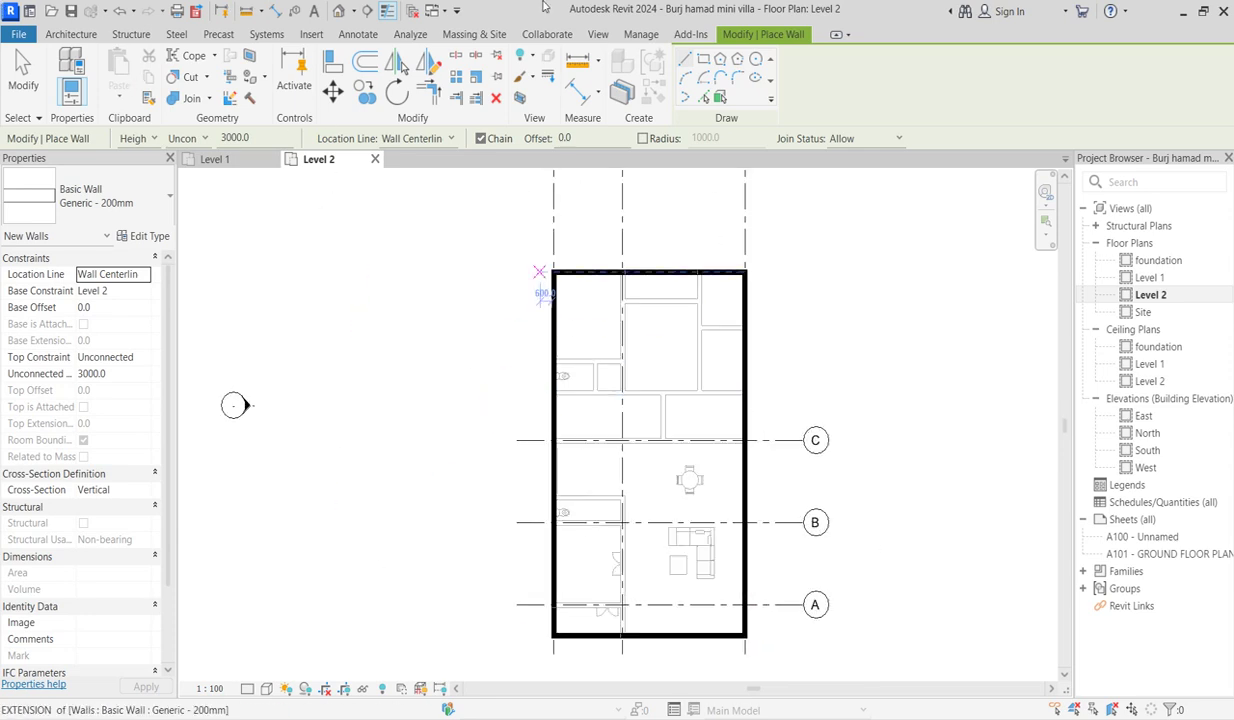
pyautogui.click(365, 62)
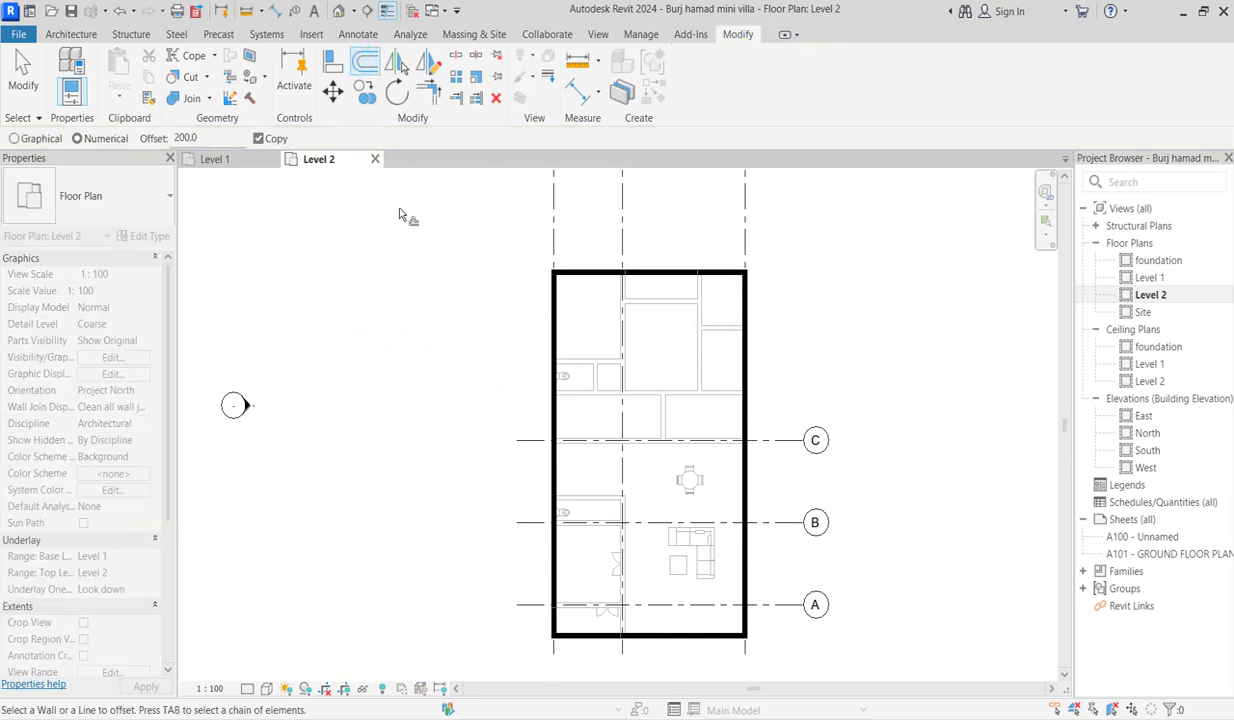
pyautogui.doubleClick(208, 141)
pyautogui.write('500')
pyautogui.press('Return')
pyautogui.click(257, 139)
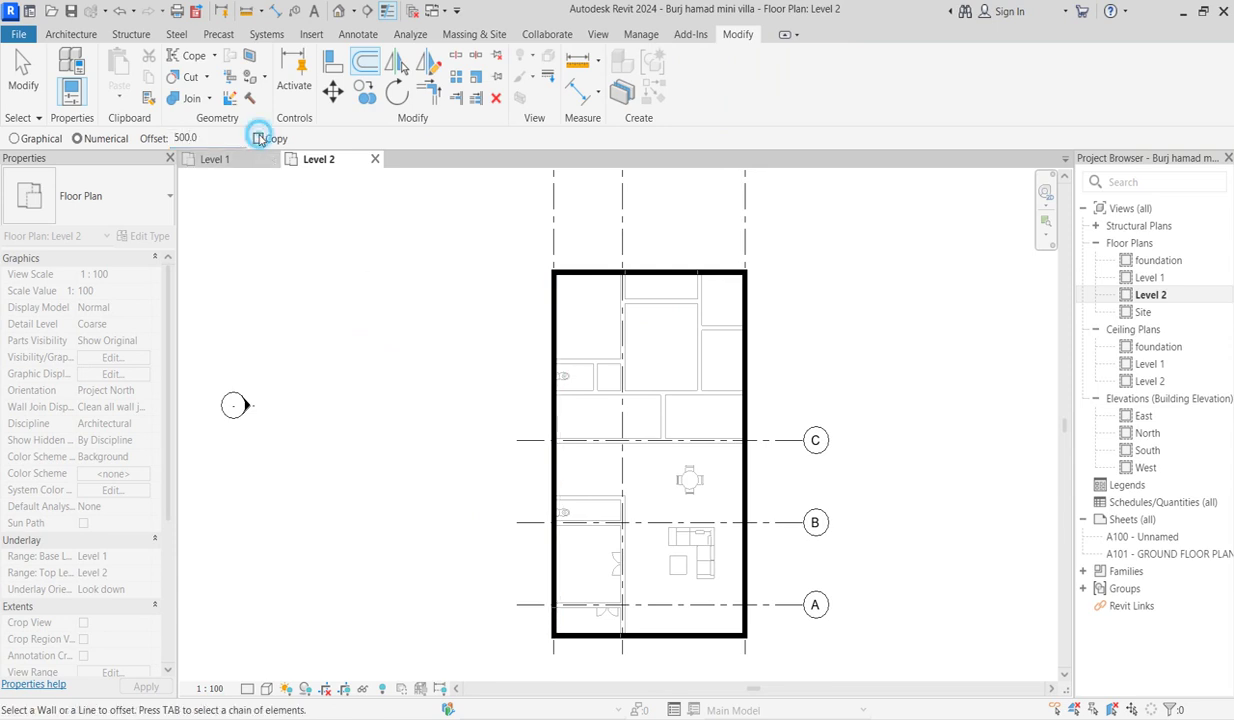
pyautogui.click(552, 407)
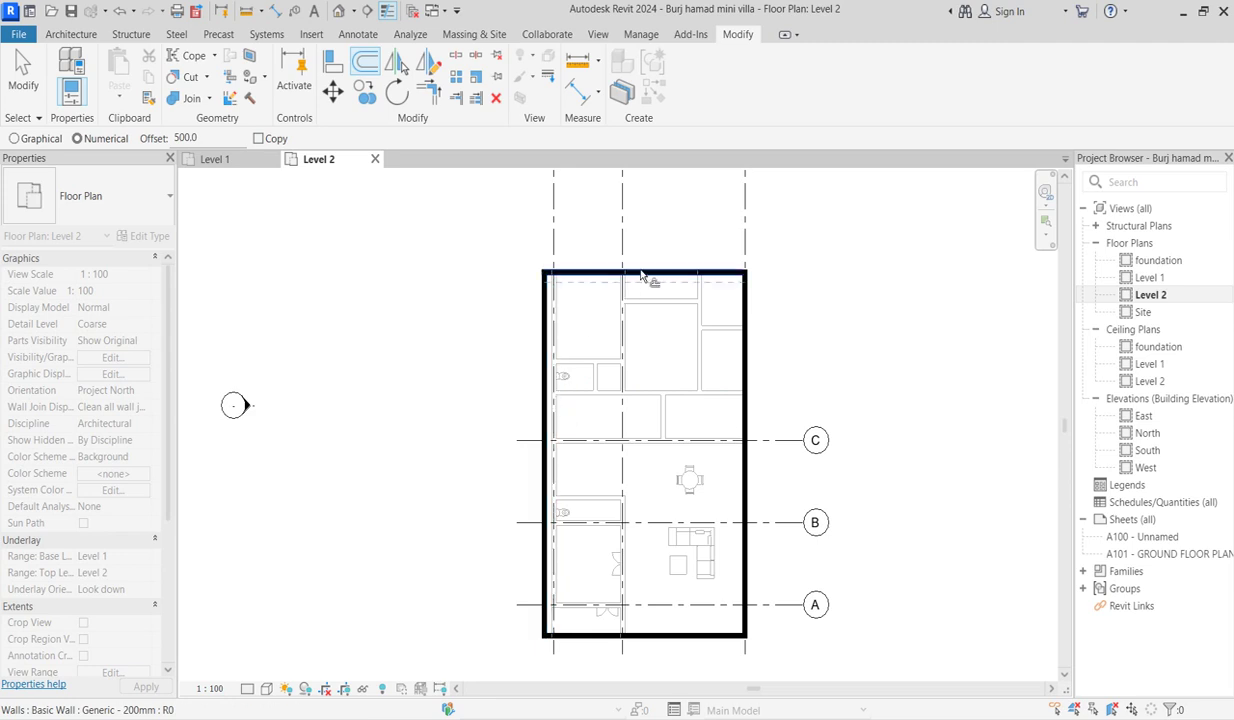
pyautogui.scroll(2, 635, 345)
pyautogui.scroll(-2, 632, 328)
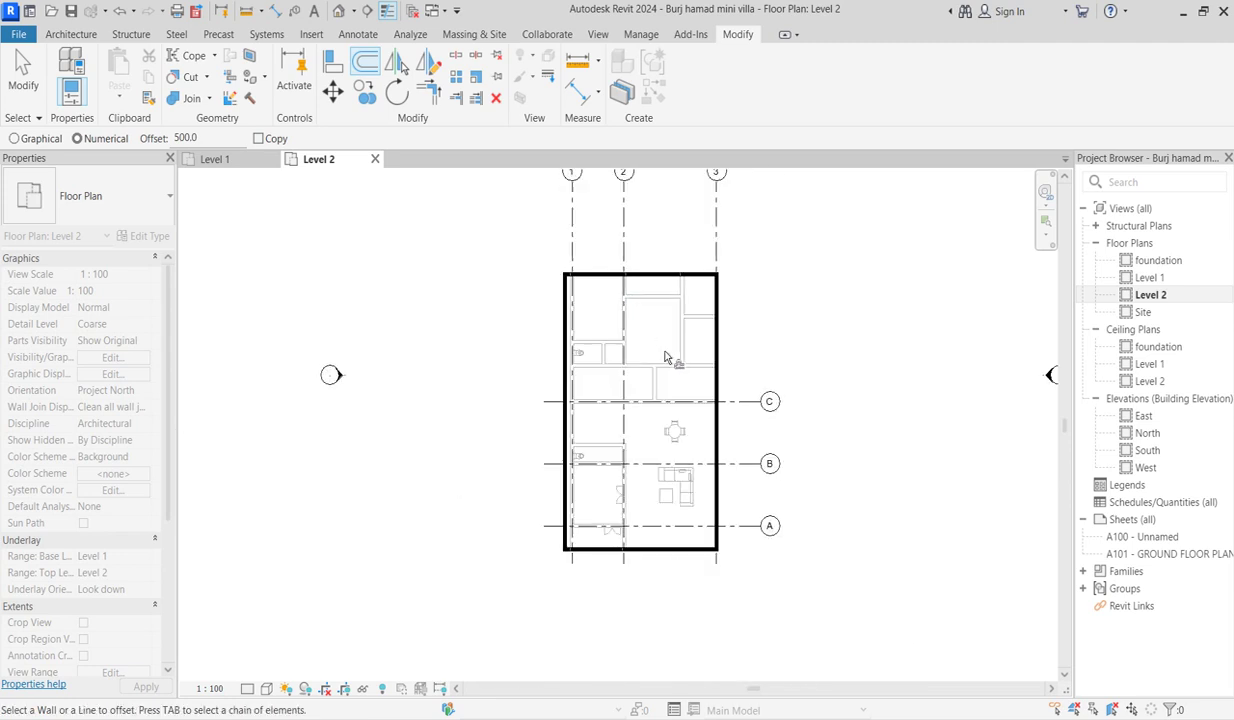
pyautogui.scroll(2, 671, 600)
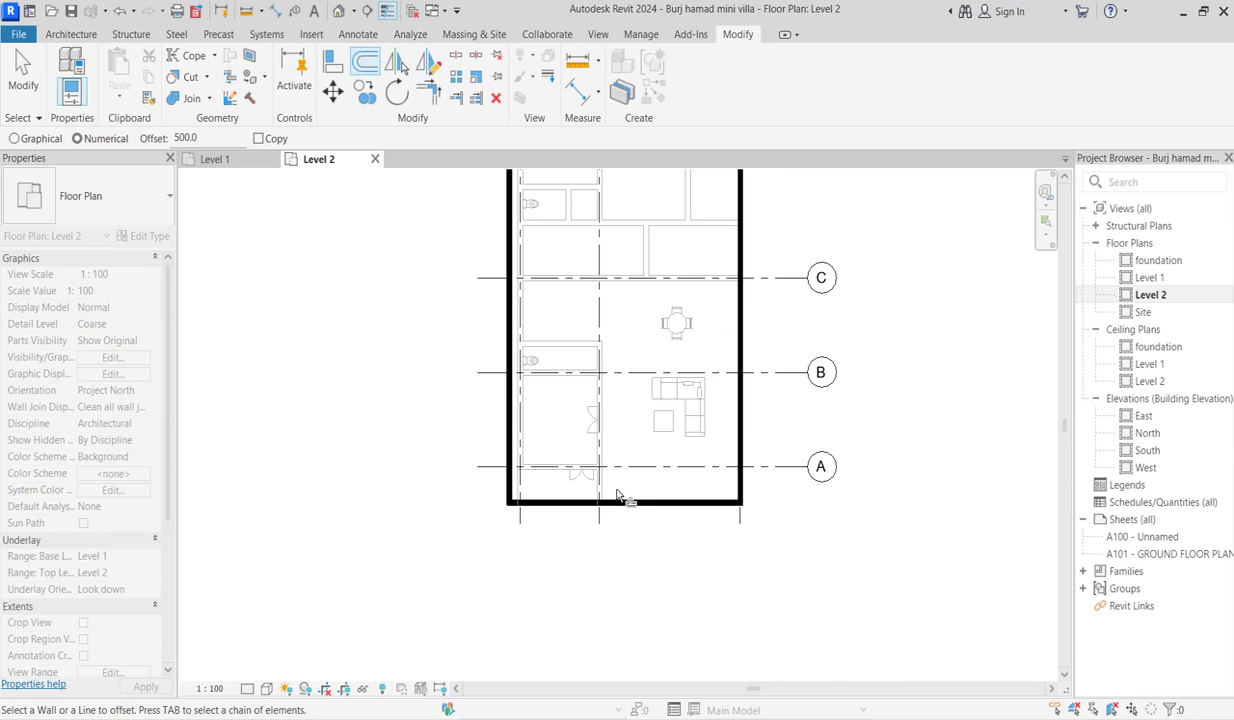
pyautogui.press('Escape')
# Shorten the front exterior wall by pulling its west end back to grid 2
pyautogui.scroll(-2, 437, 421)
pyautogui.scroll(2, 420, 400)
pyautogui.scroll(2, 450, 440)
pyautogui.scroll(-2, 453, 445)
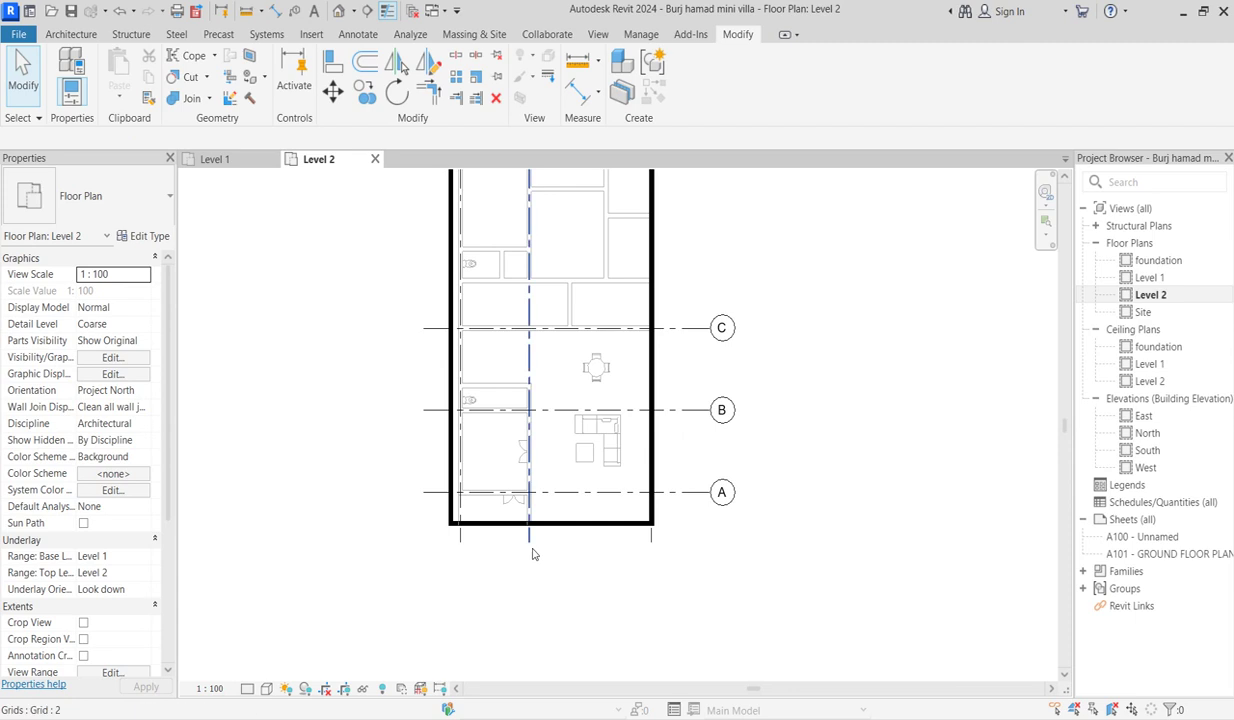
pyautogui.scroll(2, 540, 540)
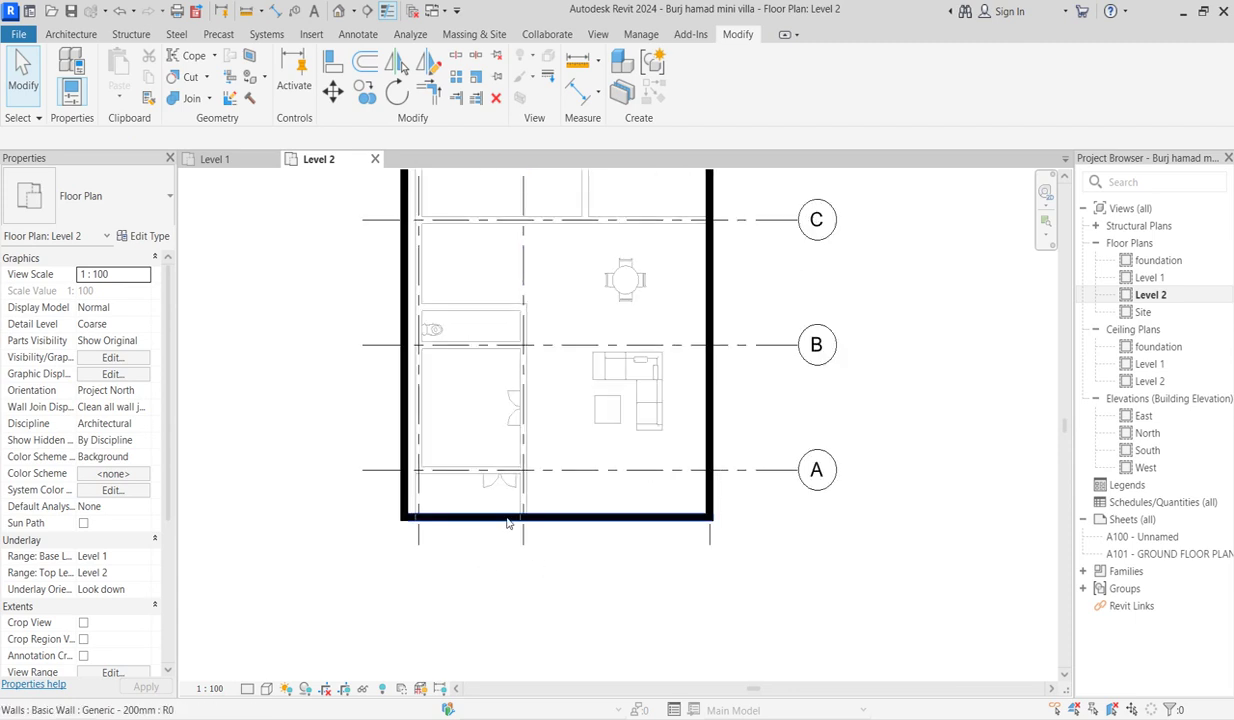
pyautogui.click(453, 527)
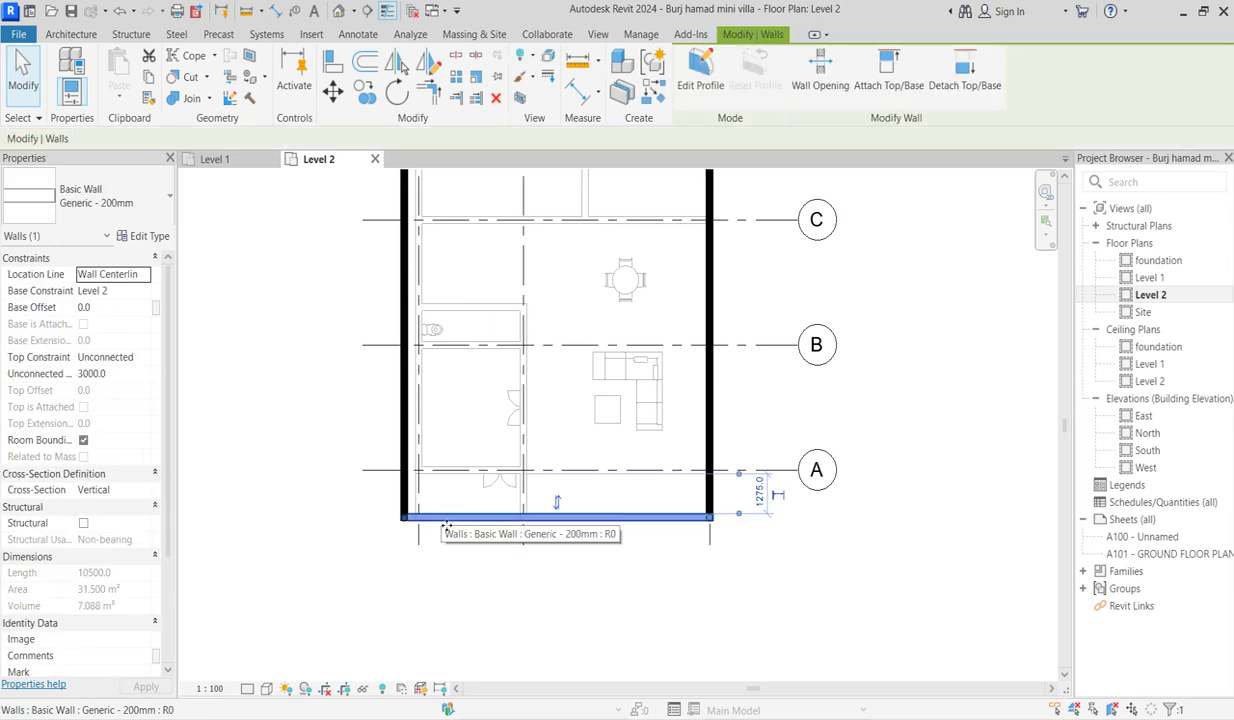
pyautogui.moveTo(403, 518); pyautogui.dragTo(521, 517)
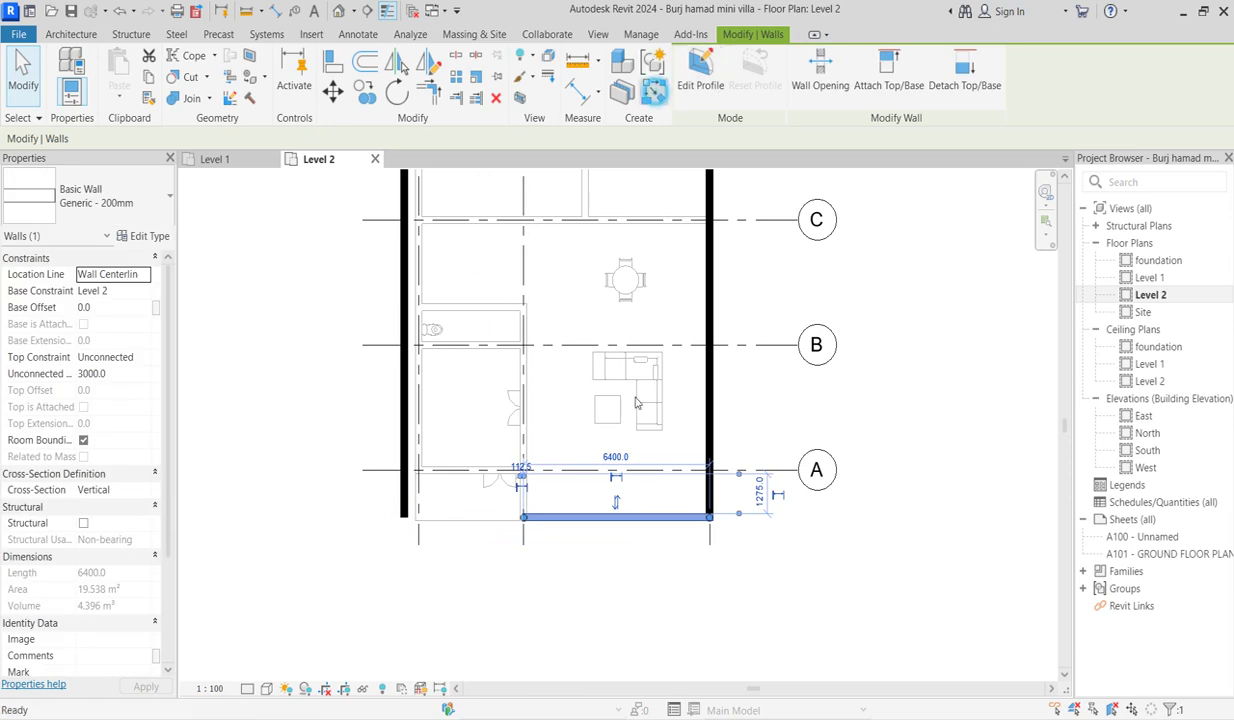
# Draw matching walls from the front wall's west end about 2700 mm up along grid 2, and across to the west exterior wall
pyautogui.click(621, 90)
pyautogui.click(519, 513)
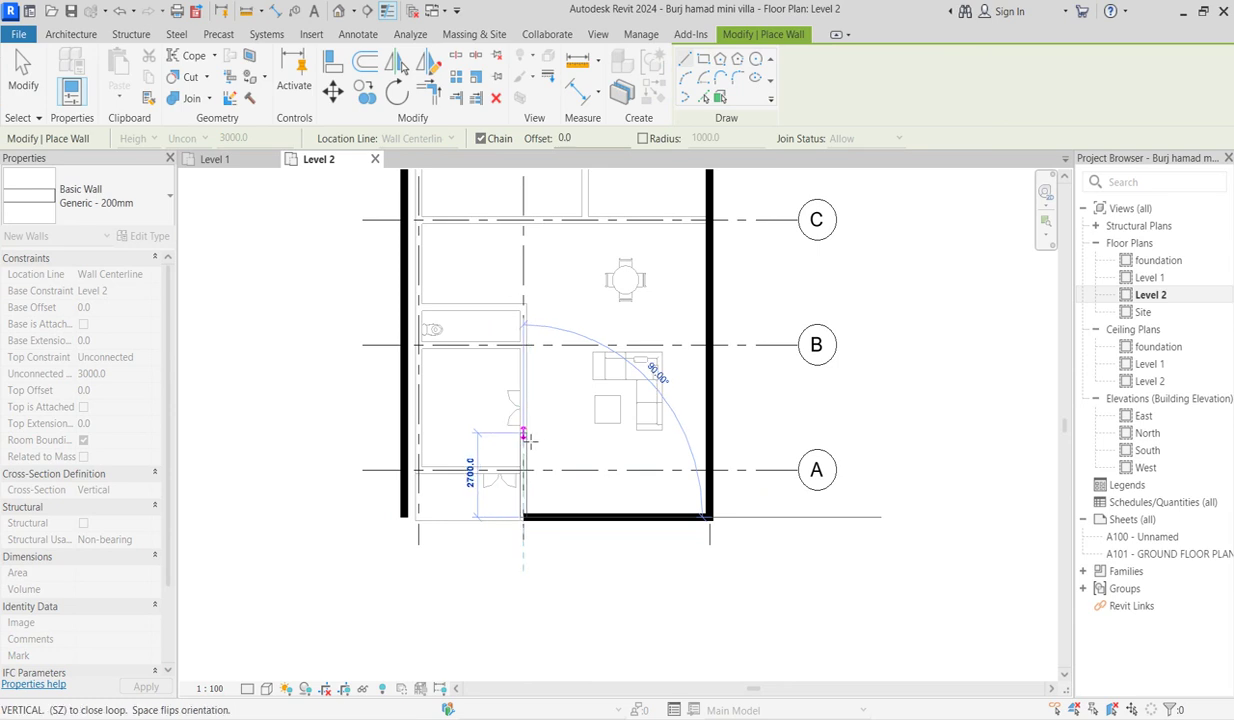
pyautogui.click(523, 431)
pyautogui.click(405, 431)
pyautogui.press('Escape')
pyautogui.scroll(-2, 510, 601)
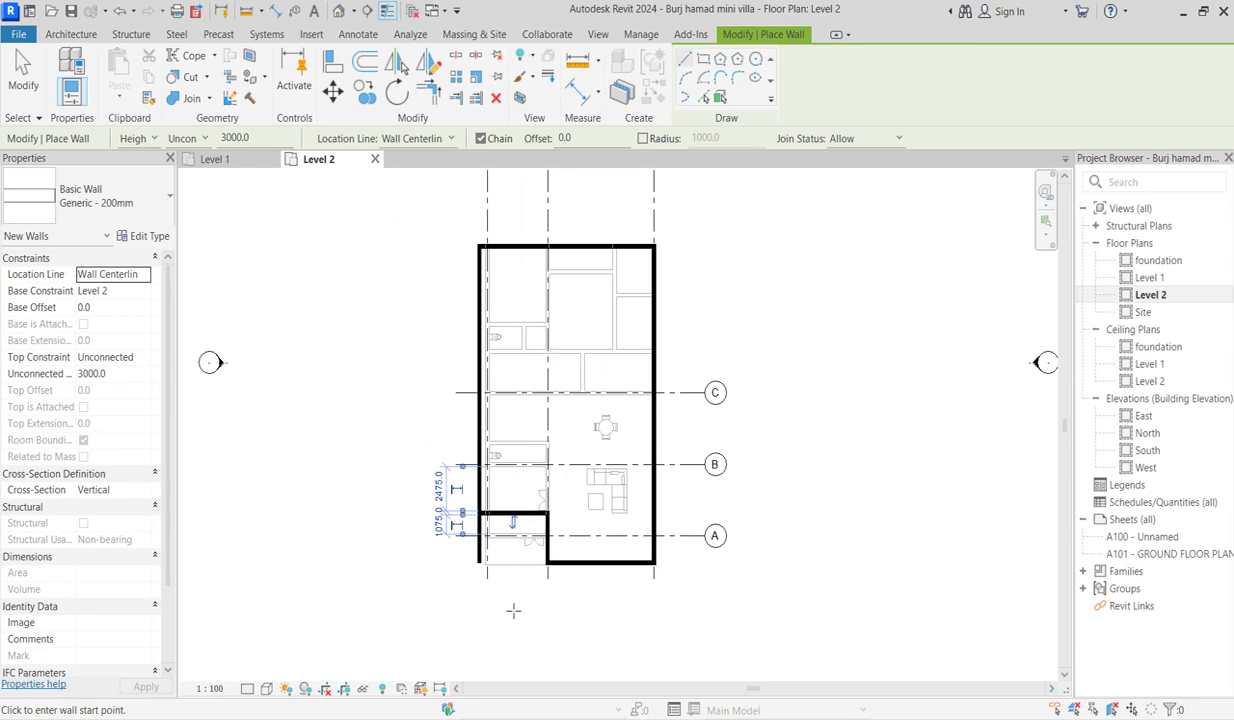
# Draw walls from the inner corner up grid 2 to the upper wall line of the toilet below grid C, and across to the grid 3 wall
pyautogui.click(548, 514)
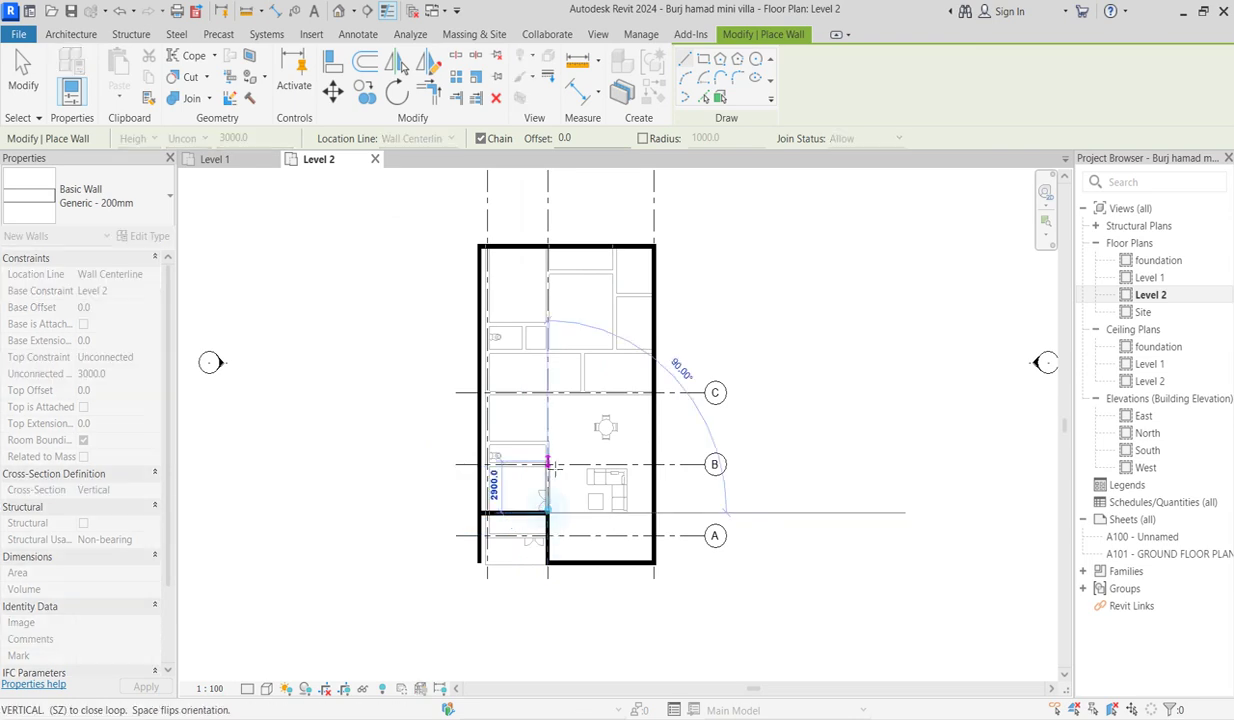
pyautogui.click(548, 443)
pyautogui.click(650, 444)
pyautogui.press('Escape')
pyautogui.scroll(1, 592, 457)
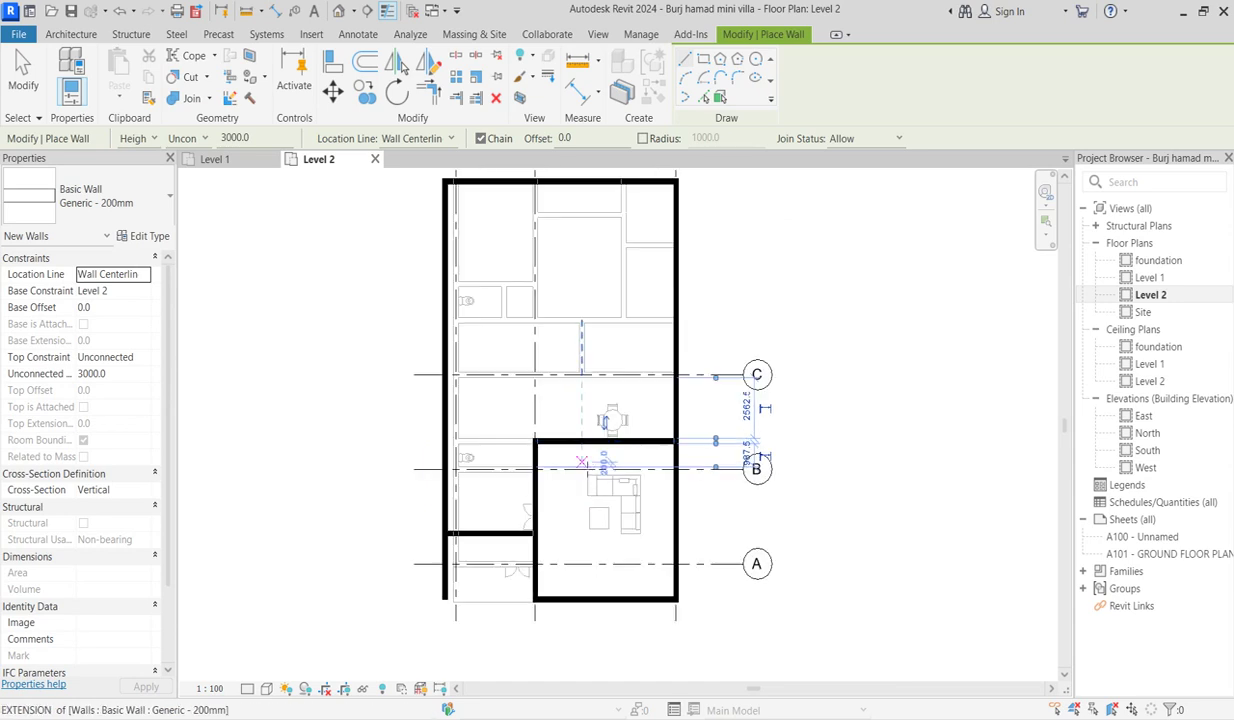
pyautogui.scroll(1, 552, 328)
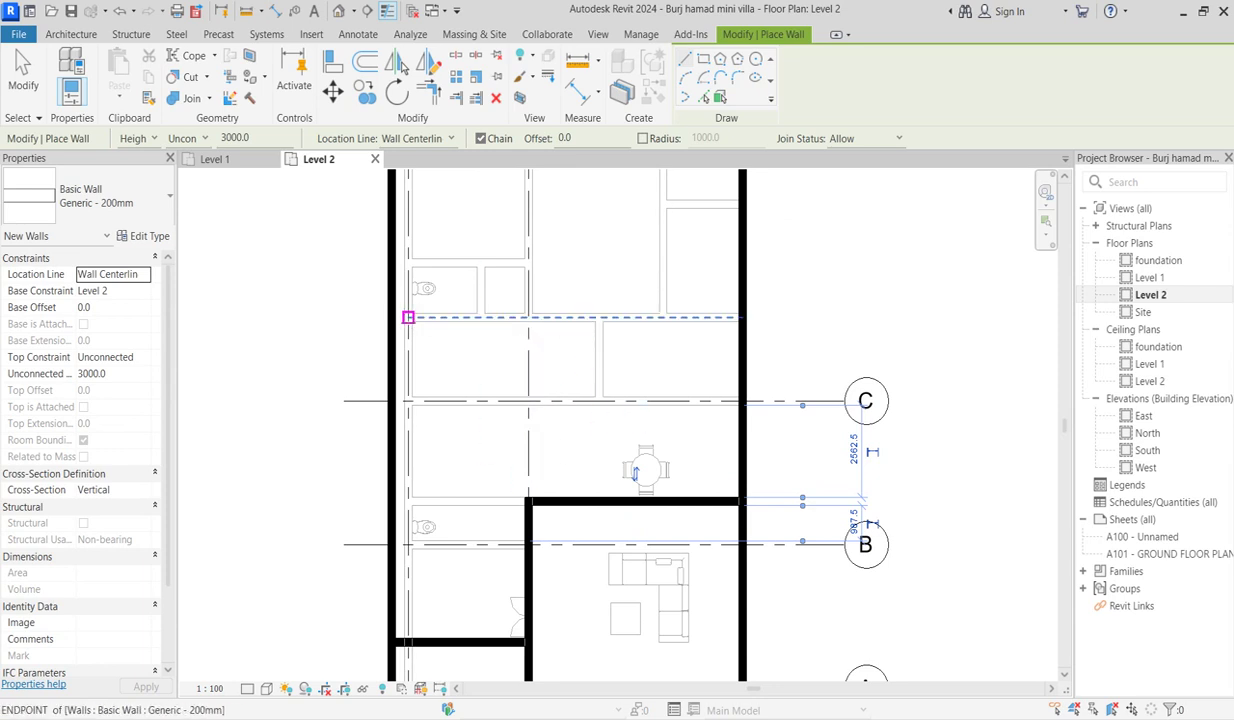
# Draw a wall from the west exterior wall across to the grid 3 wall, along the underlay wall line below the upper toilet
pyautogui.click(394, 318)
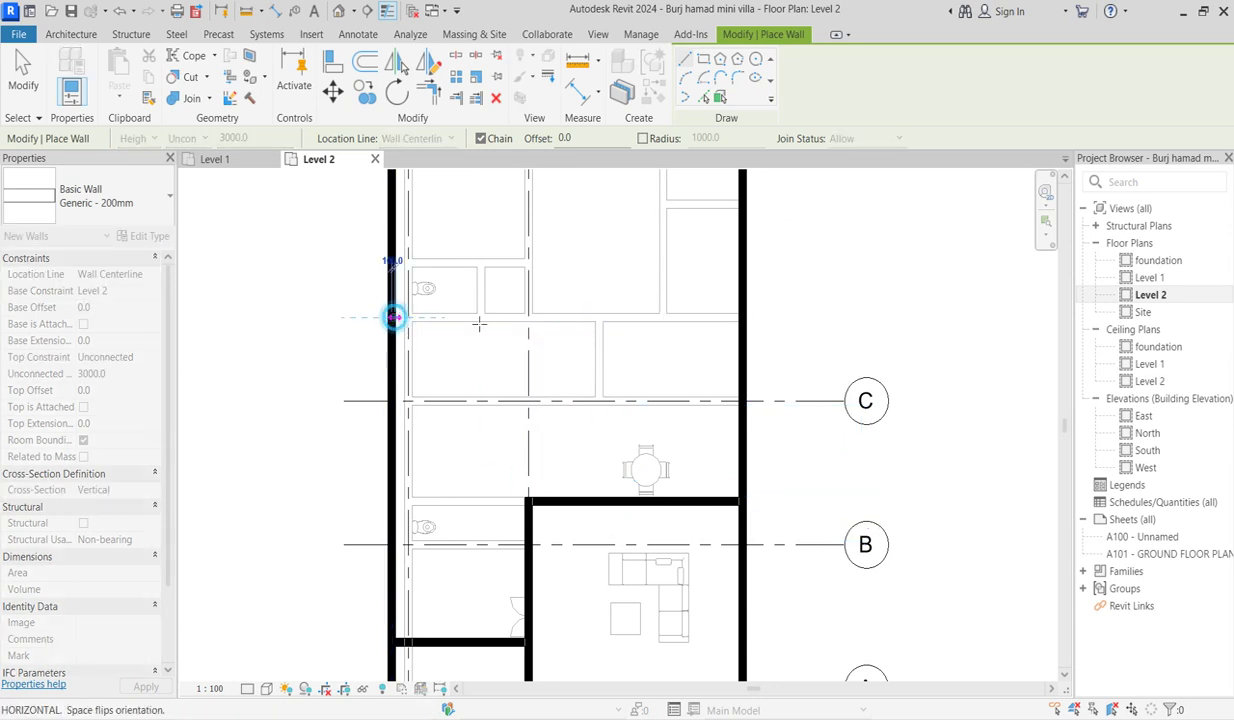
pyautogui.click(744, 319)
pyautogui.scroll(-2, 600, 422)
pyautogui.press('Escape')
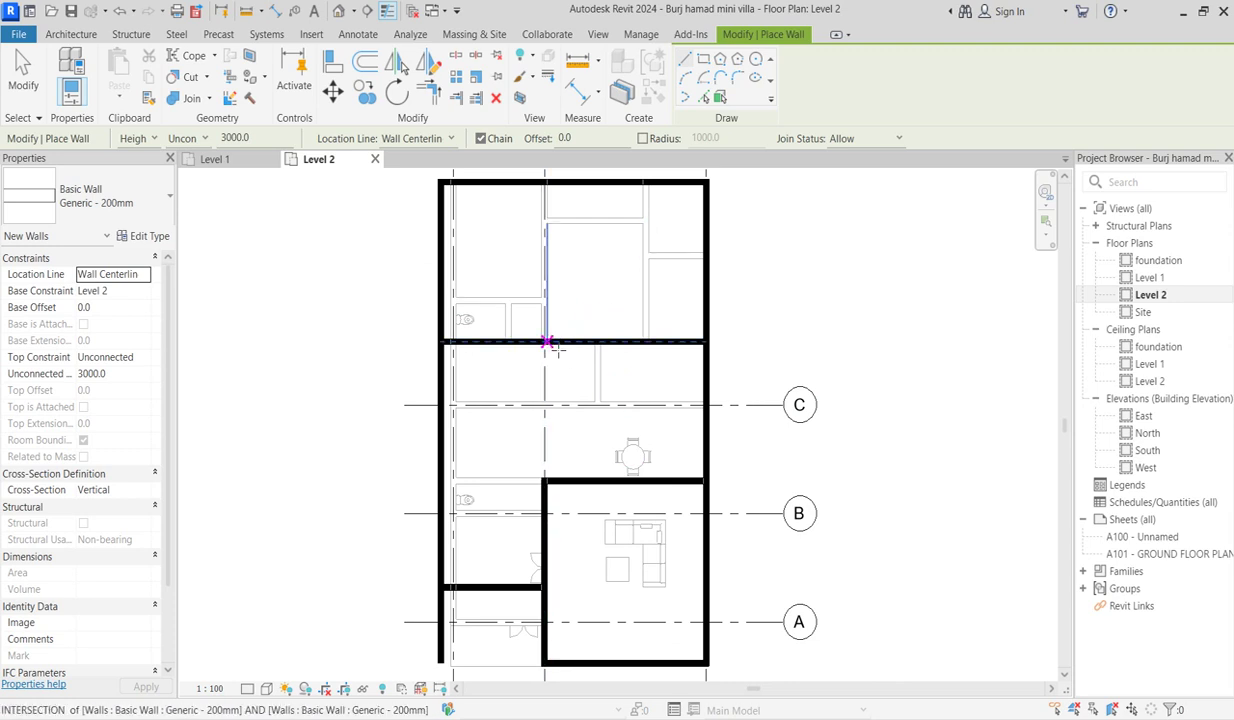
# Draw a dividing wall from the midpoint of the cross wall above grid C straight up to the rear exterior wall
pyautogui.scroll(1, 548, 343)
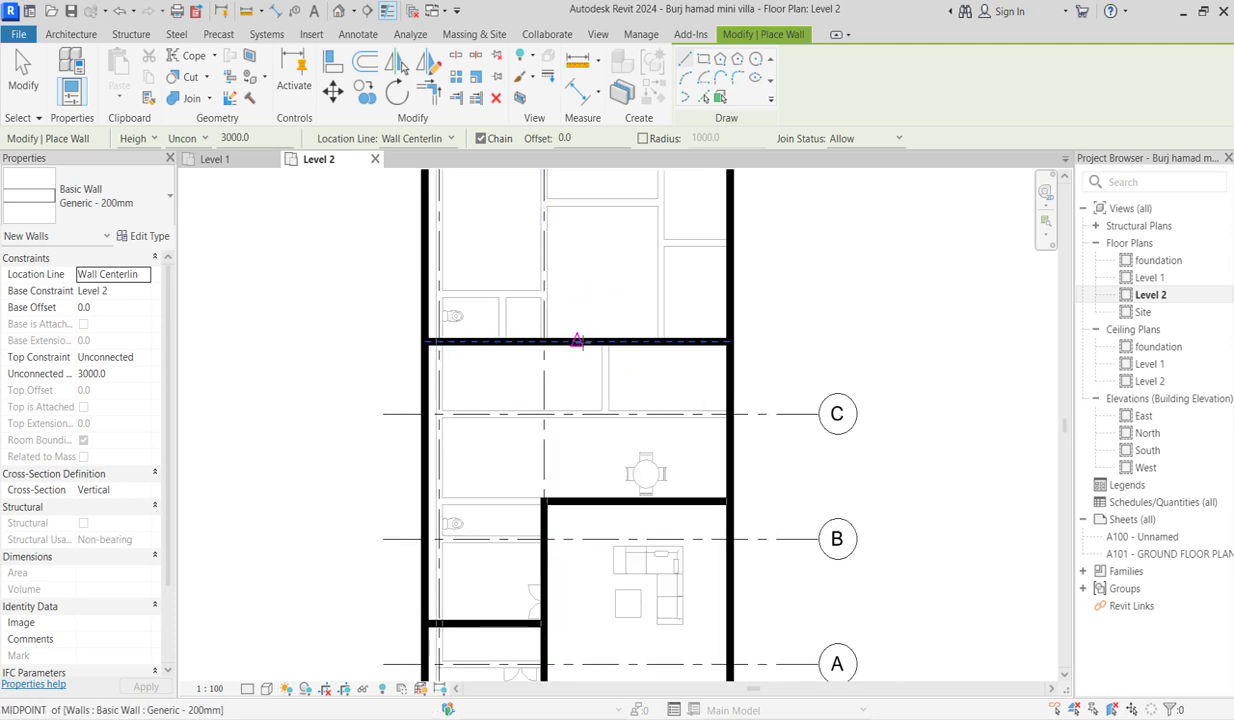
pyautogui.click(578, 342)
pyautogui.scroll(-2, 640, 470)
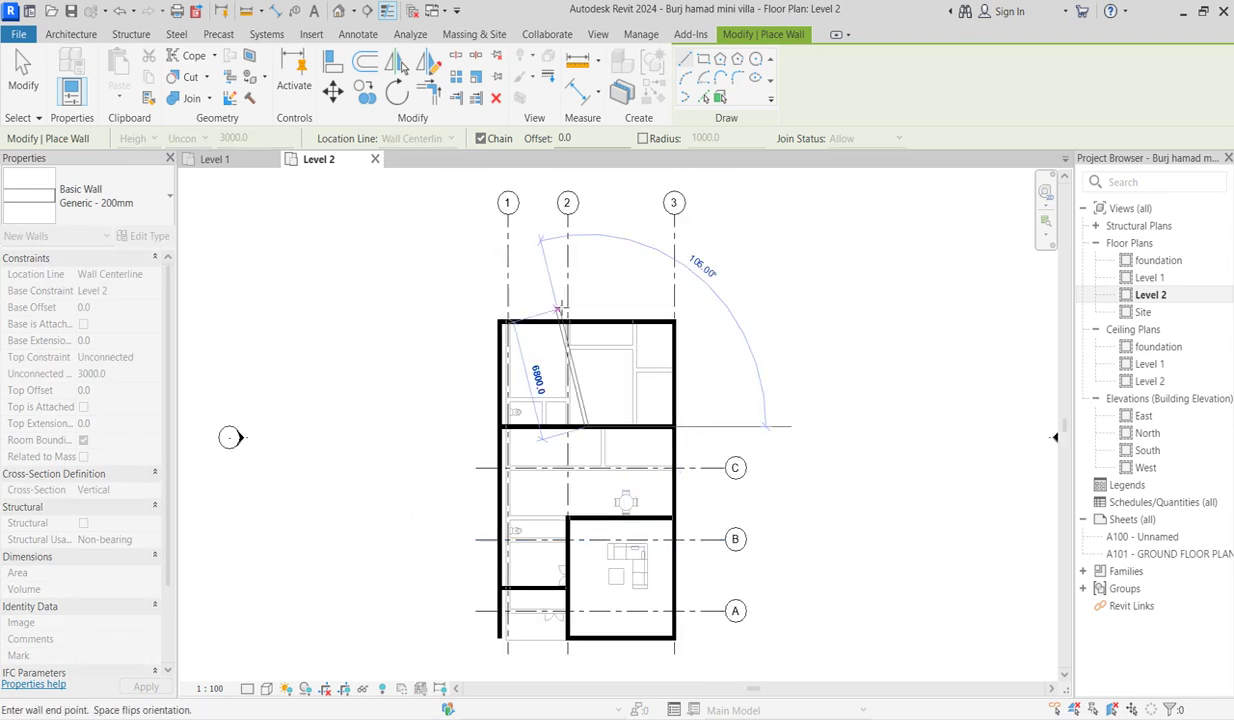
pyautogui.click(586, 322)
pyautogui.press('Escape')
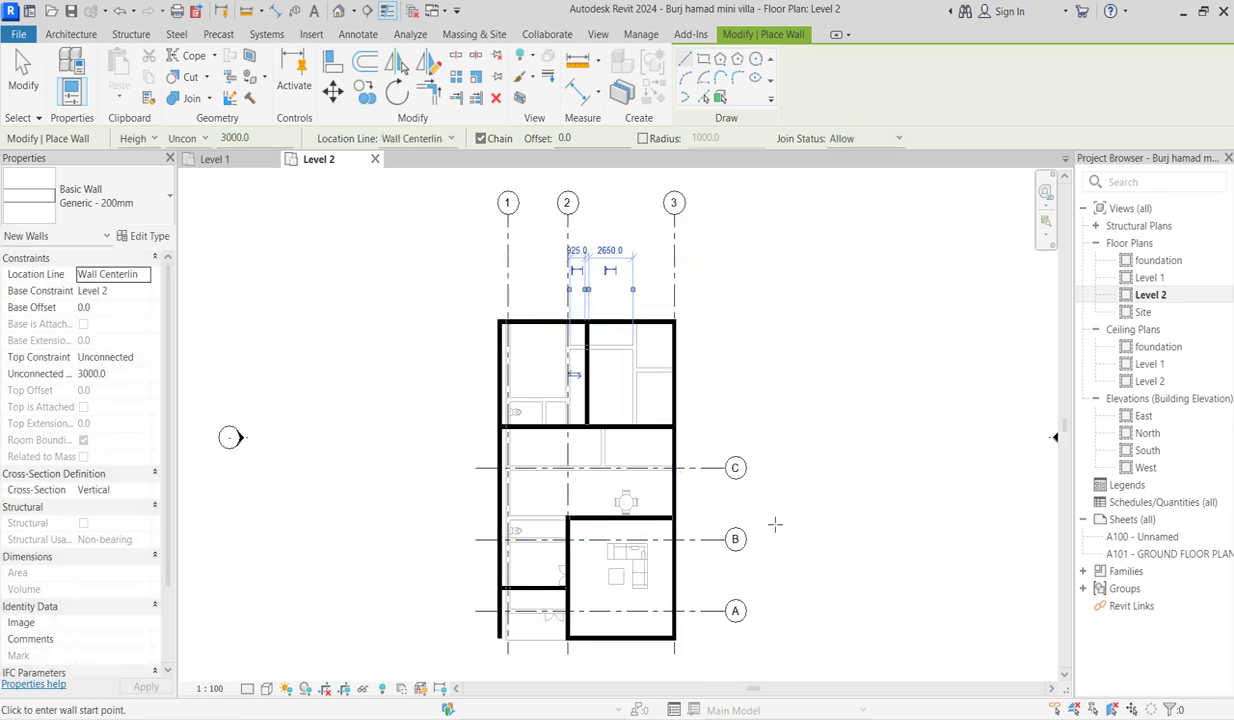
pyautogui.scroll(1, 630, 577)
pyautogui.scroll(2, 562, 424)
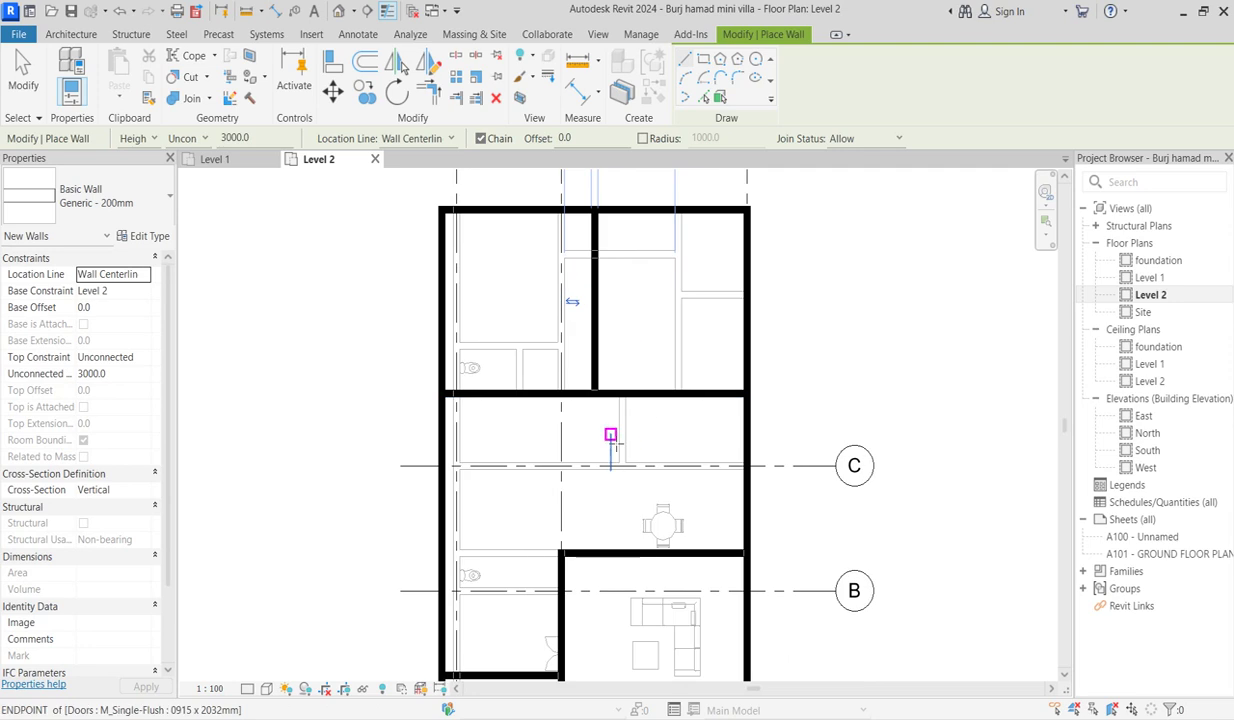
pyautogui.scroll(-3, 600, 380)
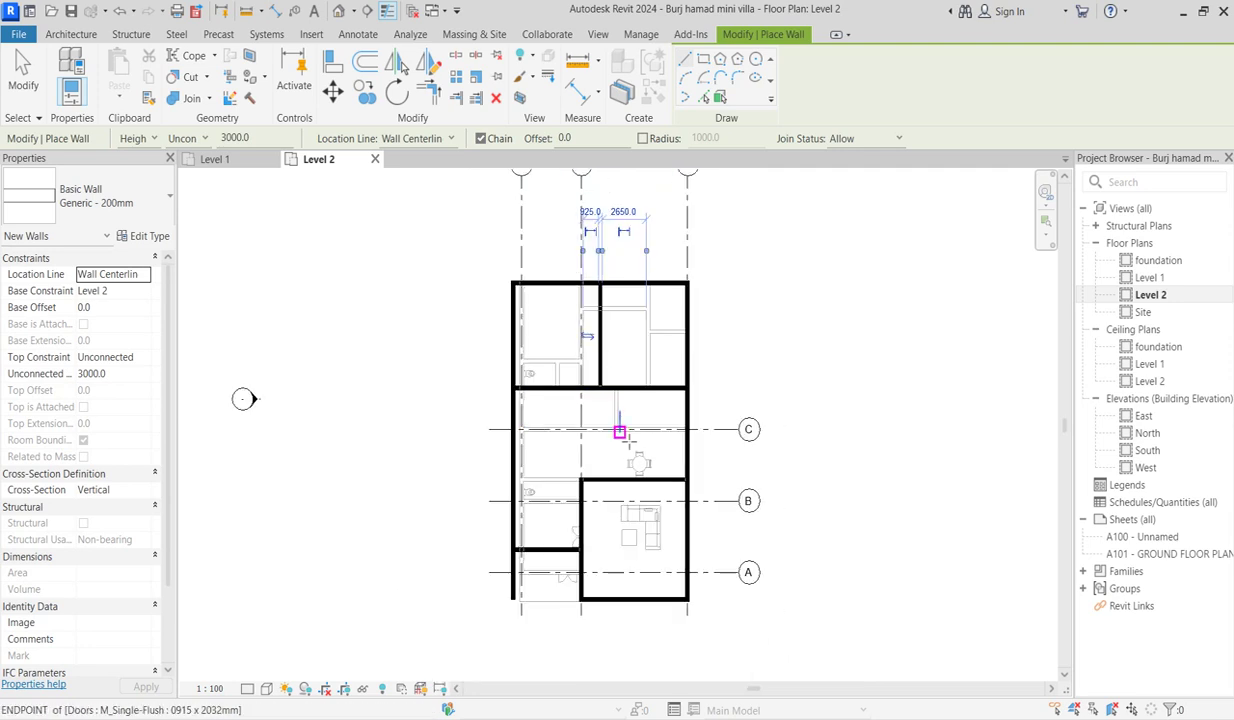
pyautogui.scroll(3, 610, 425)
pyautogui.click(608, 356)
pyautogui.press('Escape')
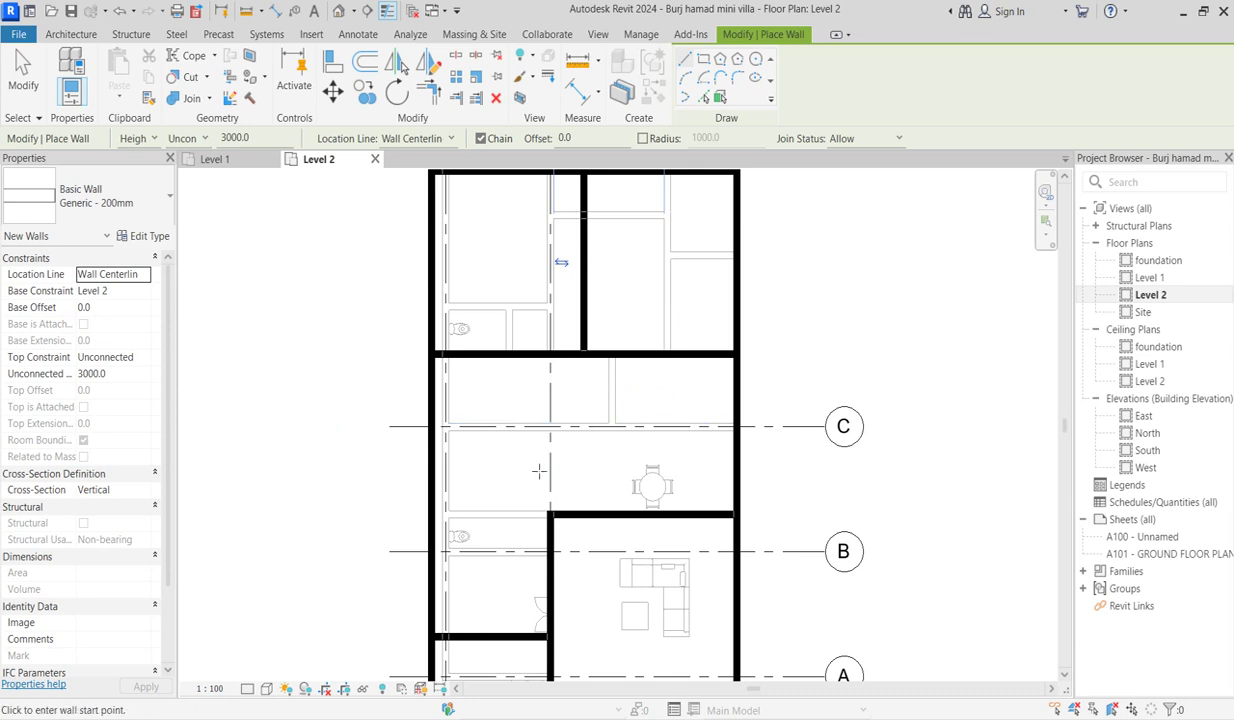
pyautogui.scroll(-2, 529, 477)
pyautogui.rightClick(508, 467)
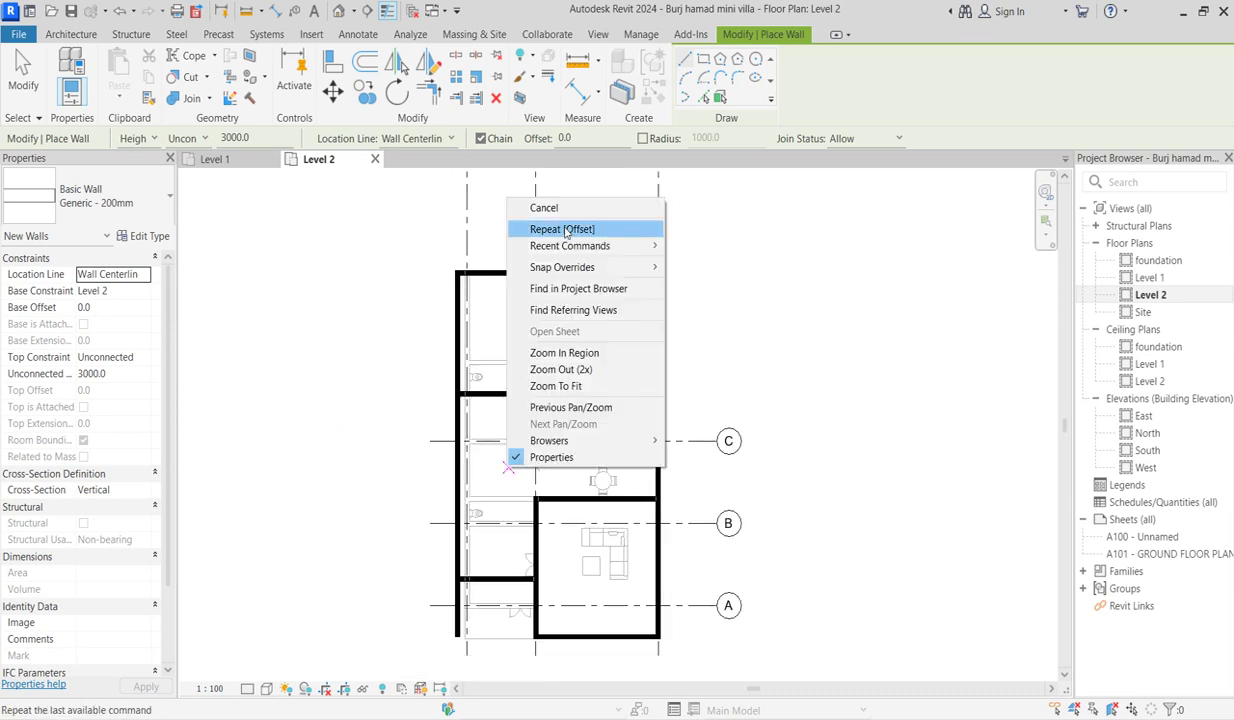
pyautogui.click(564, 210)
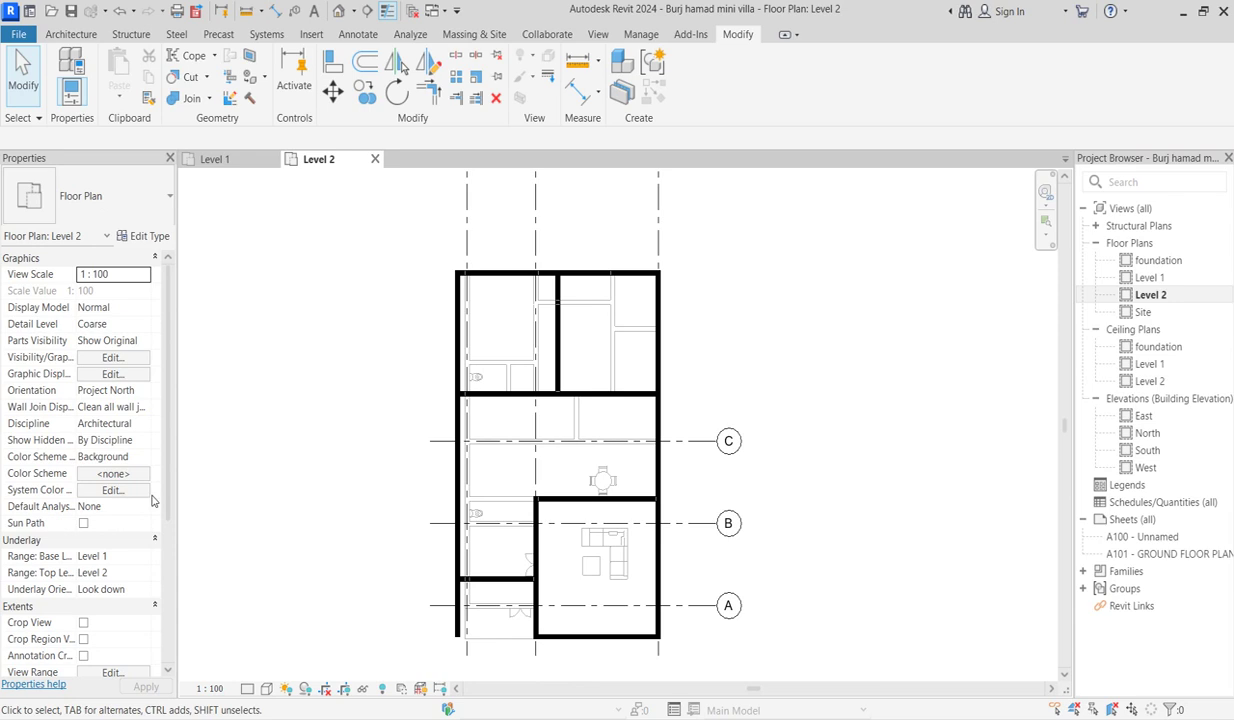
# Set the Level 2 underlay's base level to None to check the walls alone, and set it back to Level 1
pyautogui.click(146, 556)
pyautogui.click(111, 573)
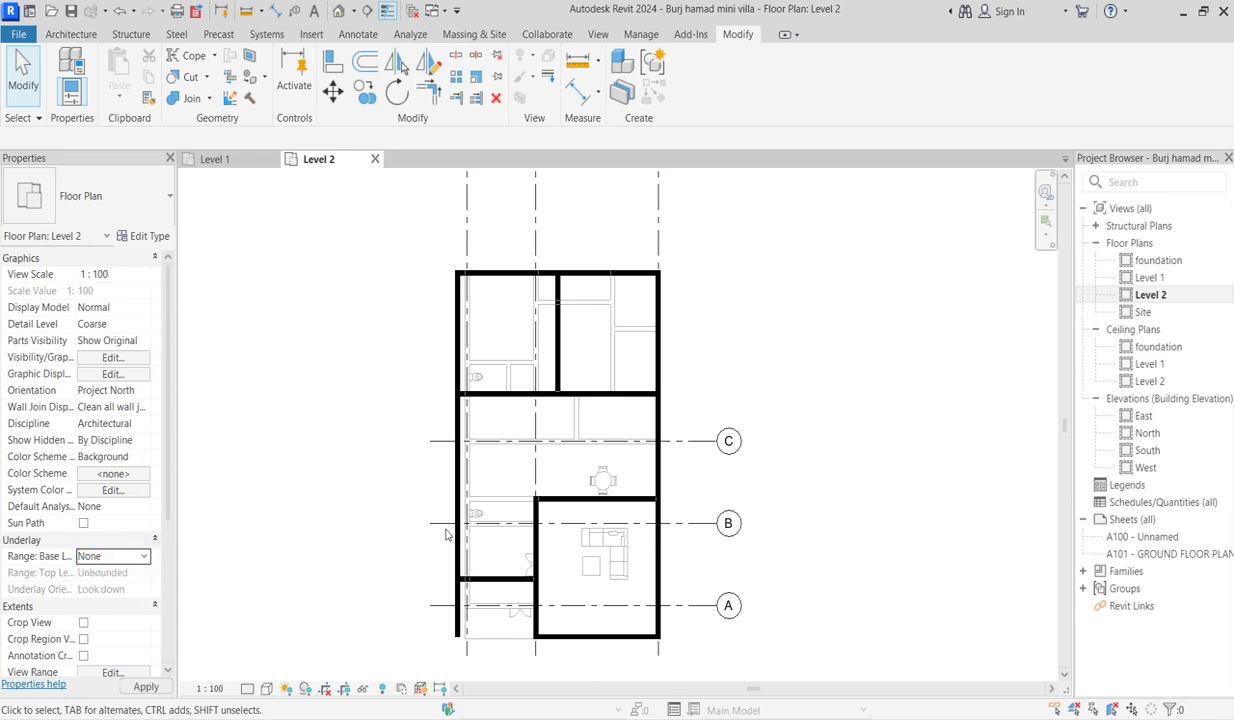
pyautogui.scroll(-2, 592, 462)
pyautogui.scroll(1, 559, 575)
pyautogui.scroll(1, 559, 578)
pyautogui.scroll(-2, 584, 584)
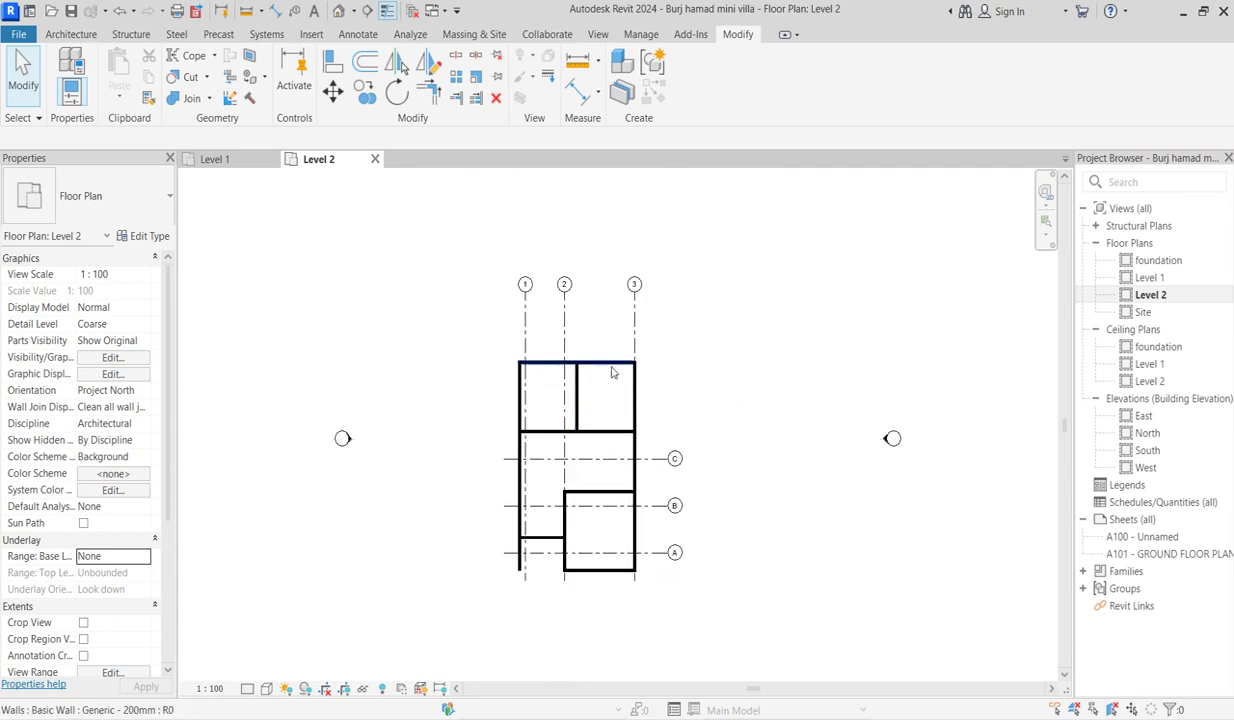
pyautogui.scroll(2, 613, 370)
pyautogui.scroll(1, 655, 364)
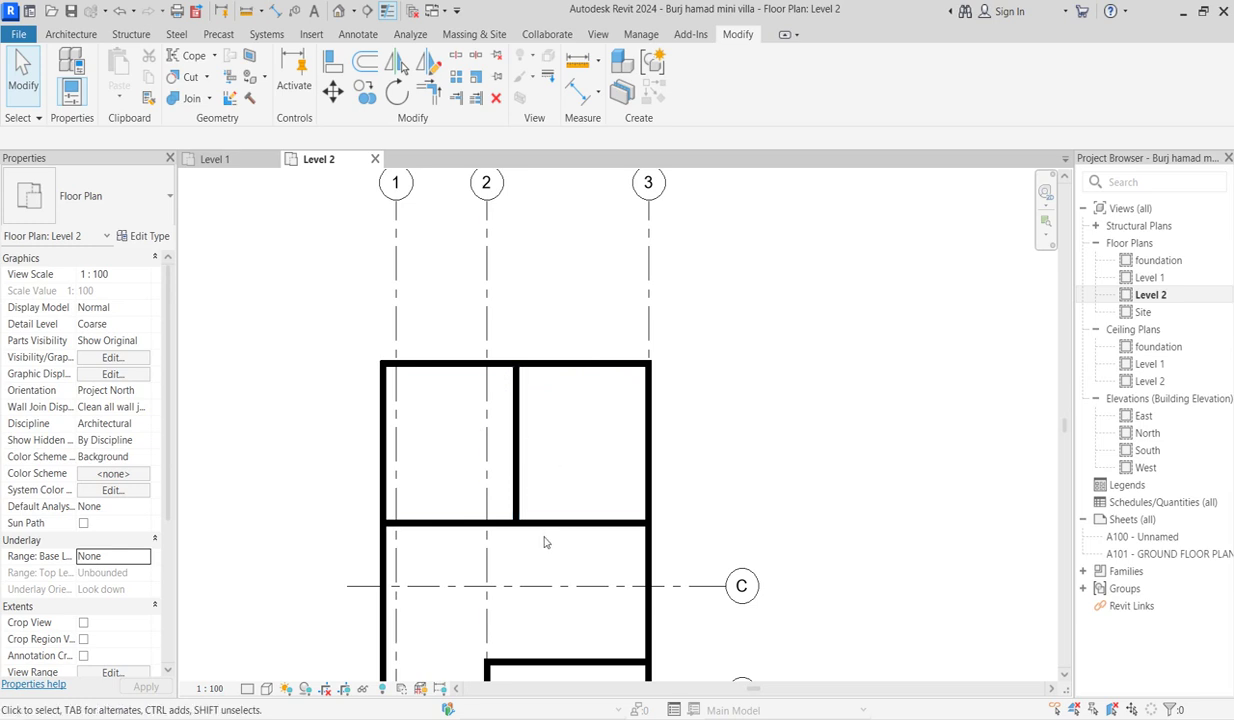
pyautogui.click(147, 558)
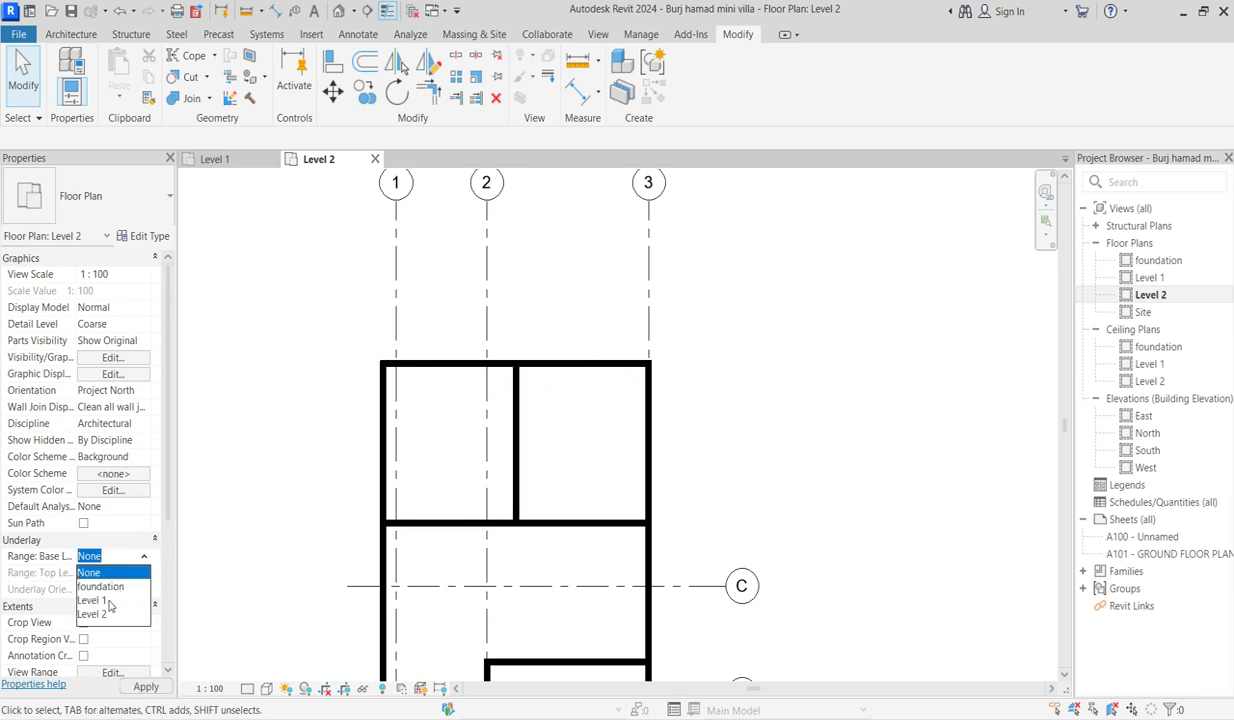
pyautogui.click(116, 600)
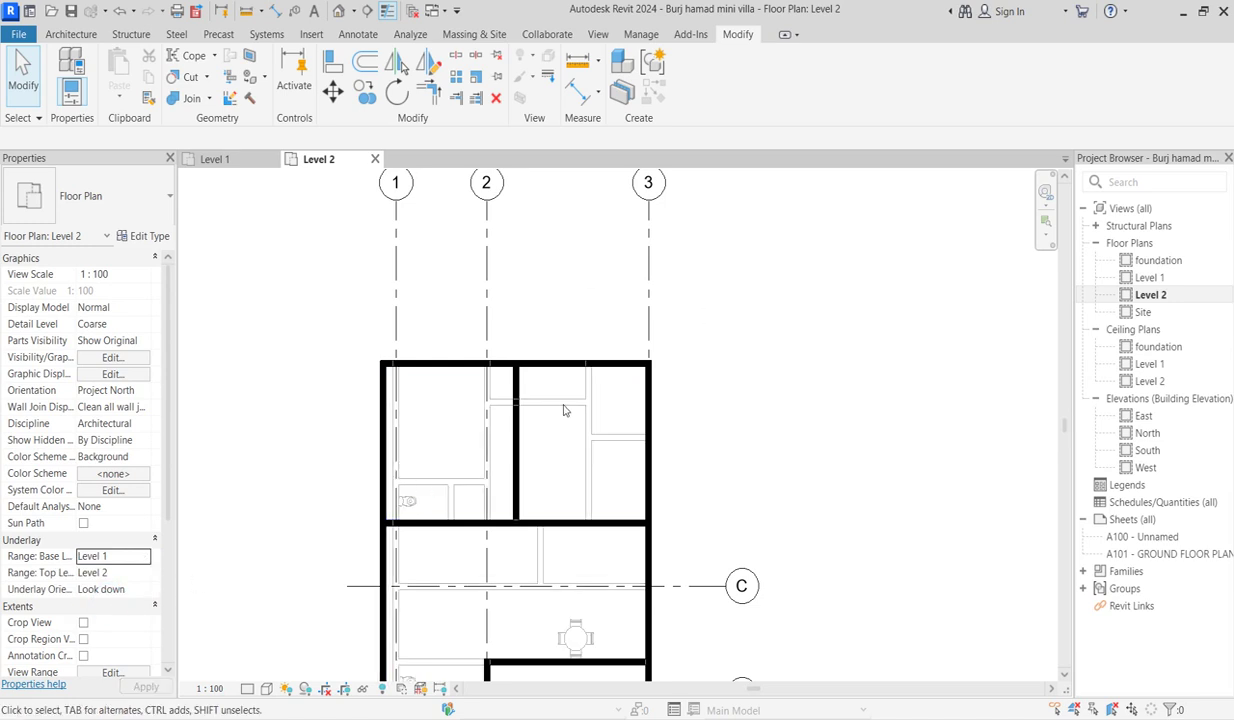
pyautogui.press('v')
pyautogui.press('g')
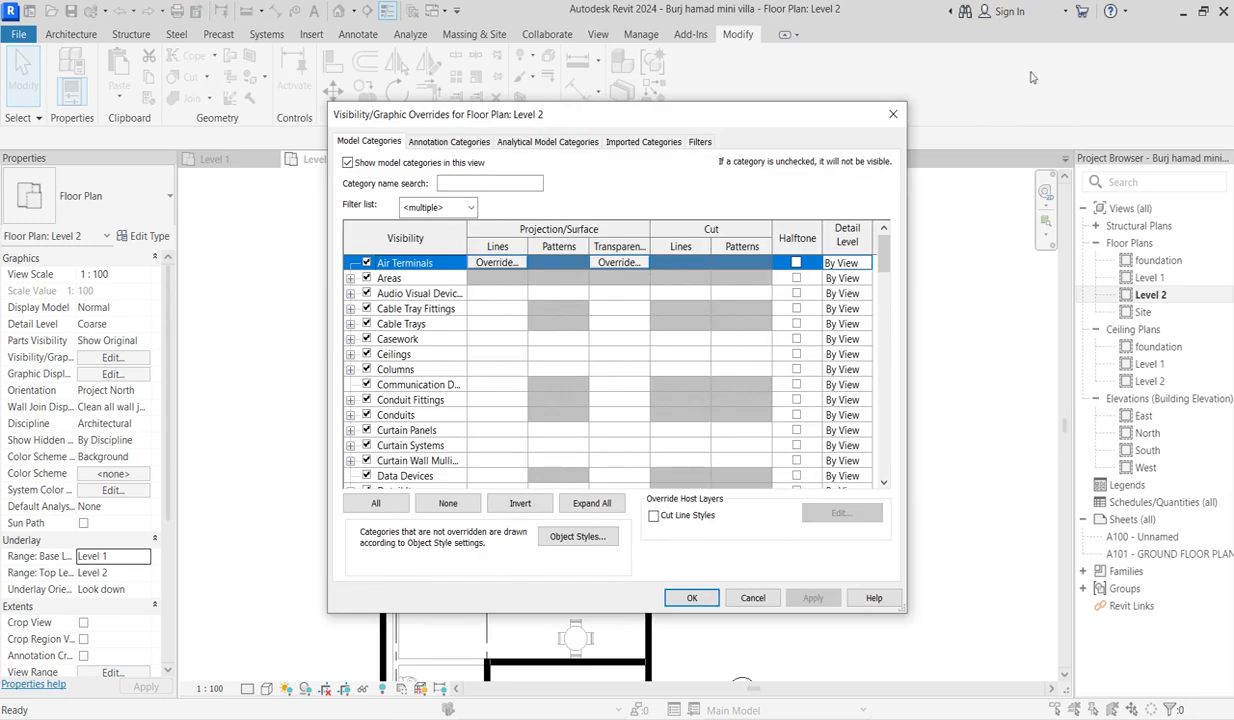
pyautogui.click(893, 114)
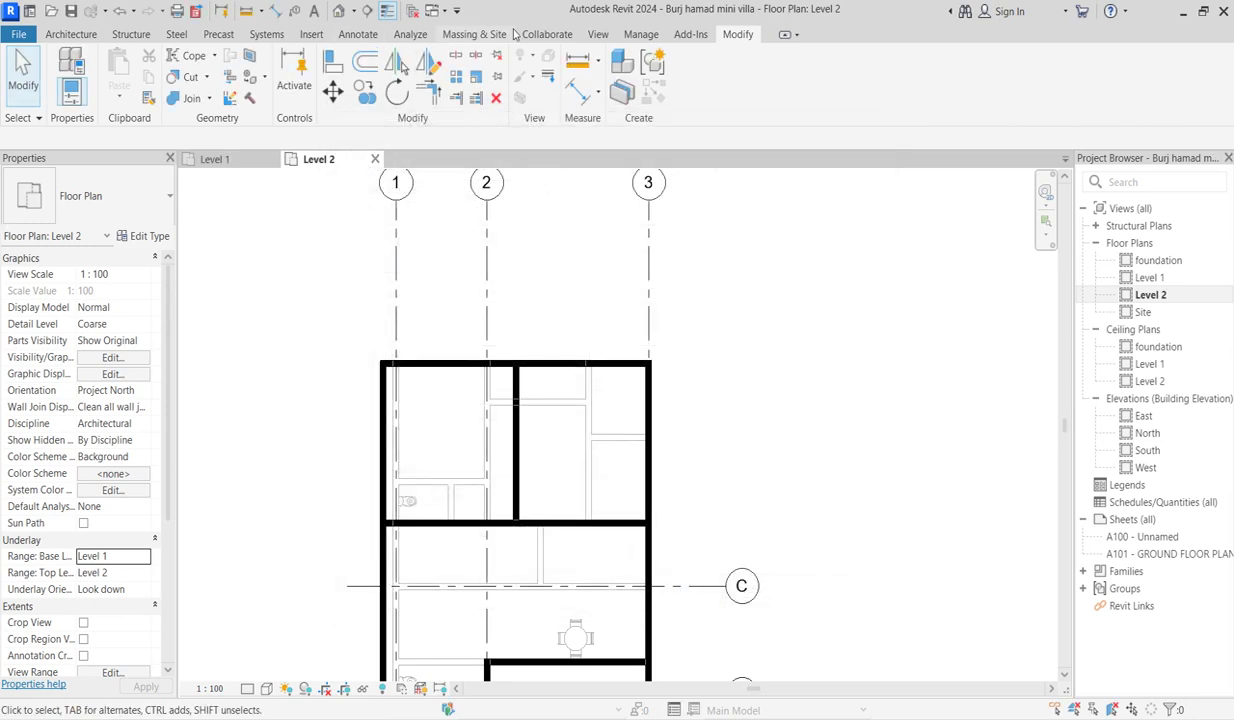
# Open the Default Wall material assigned to the Walls category through the object styles in the Level 2 visibility/graphic overrides
pyautogui.click(598, 36)
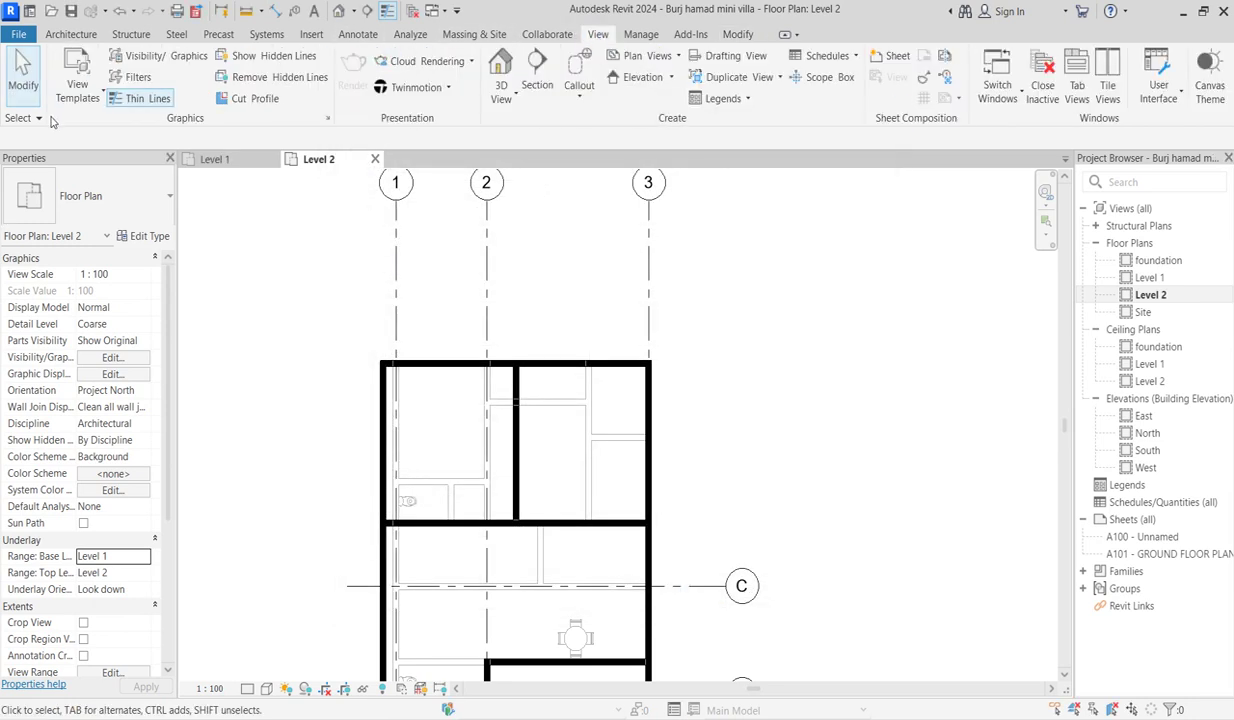
pyautogui.click(160, 56)
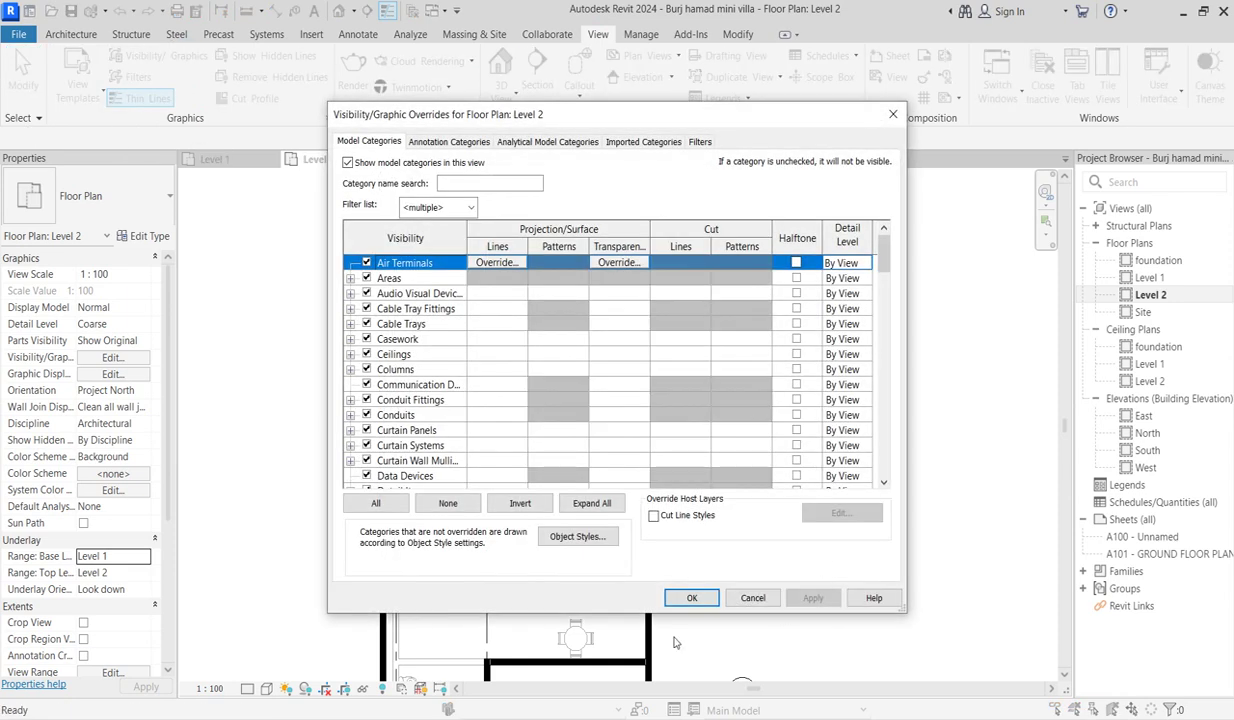
pyautogui.moveTo(884, 252); pyautogui.dragTo(886, 478)
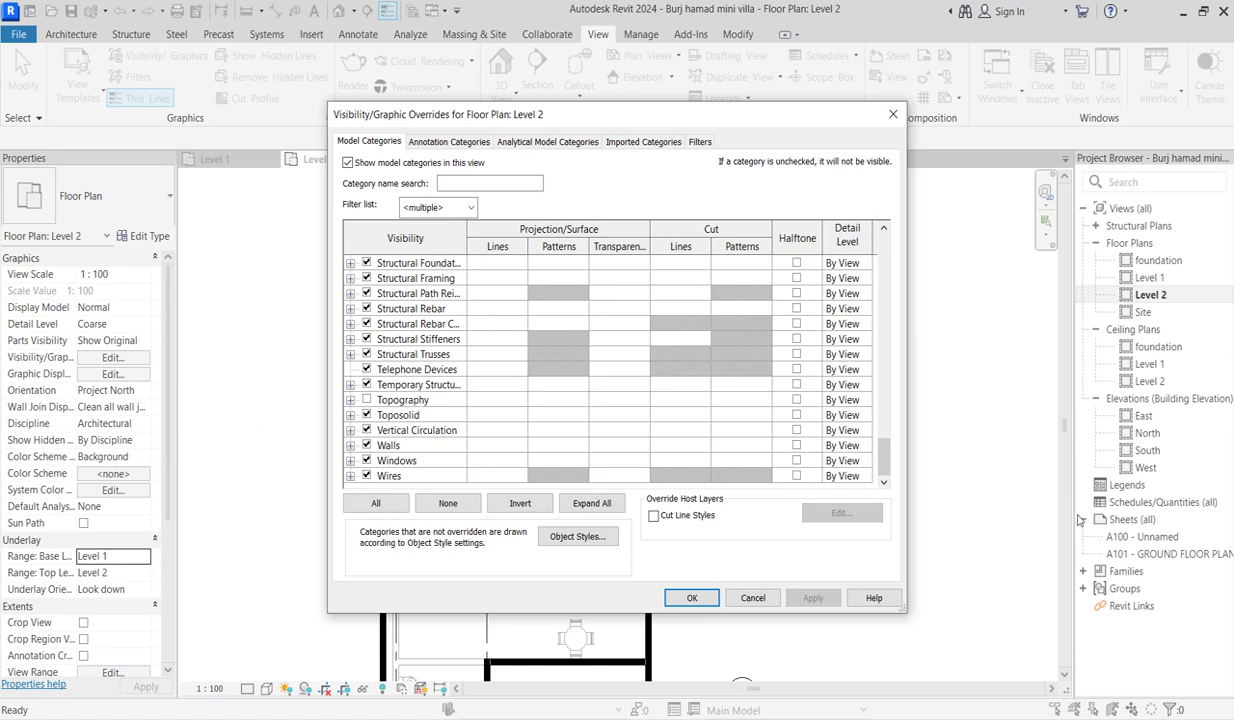
pyautogui.click(576, 535)
pyautogui.moveTo(891, 282); pyautogui.dragTo(887, 480)
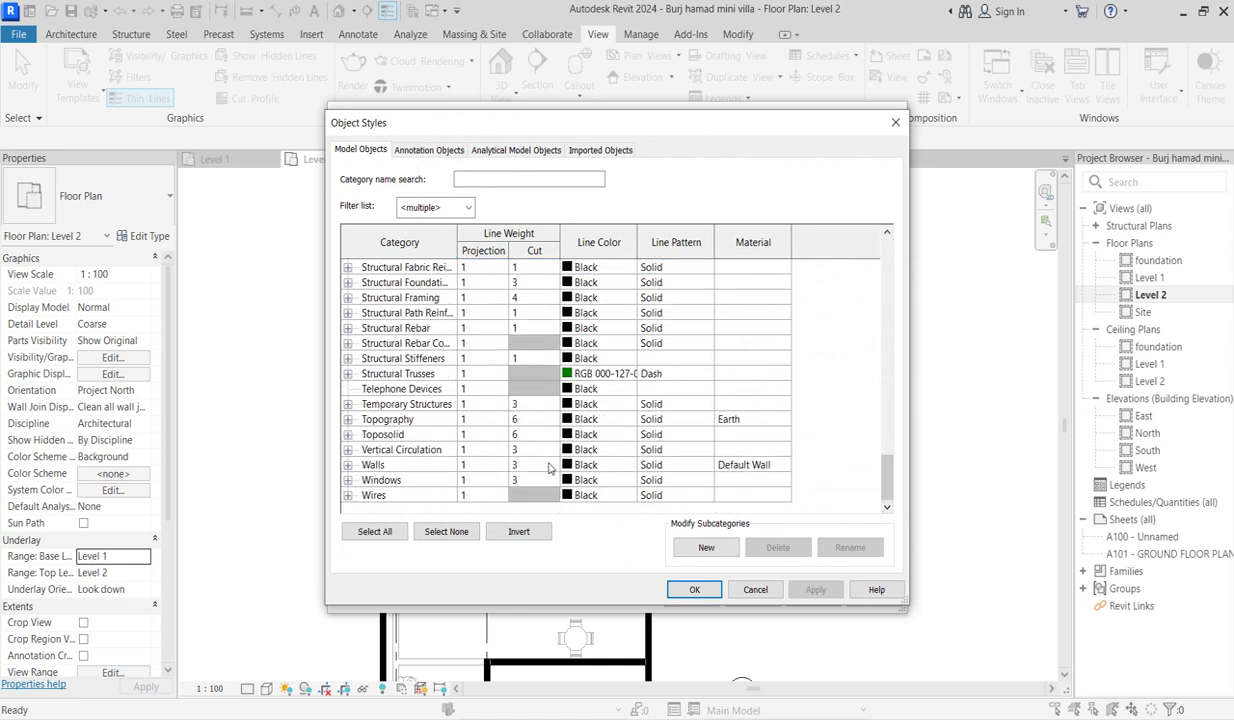
pyautogui.click(772, 467)
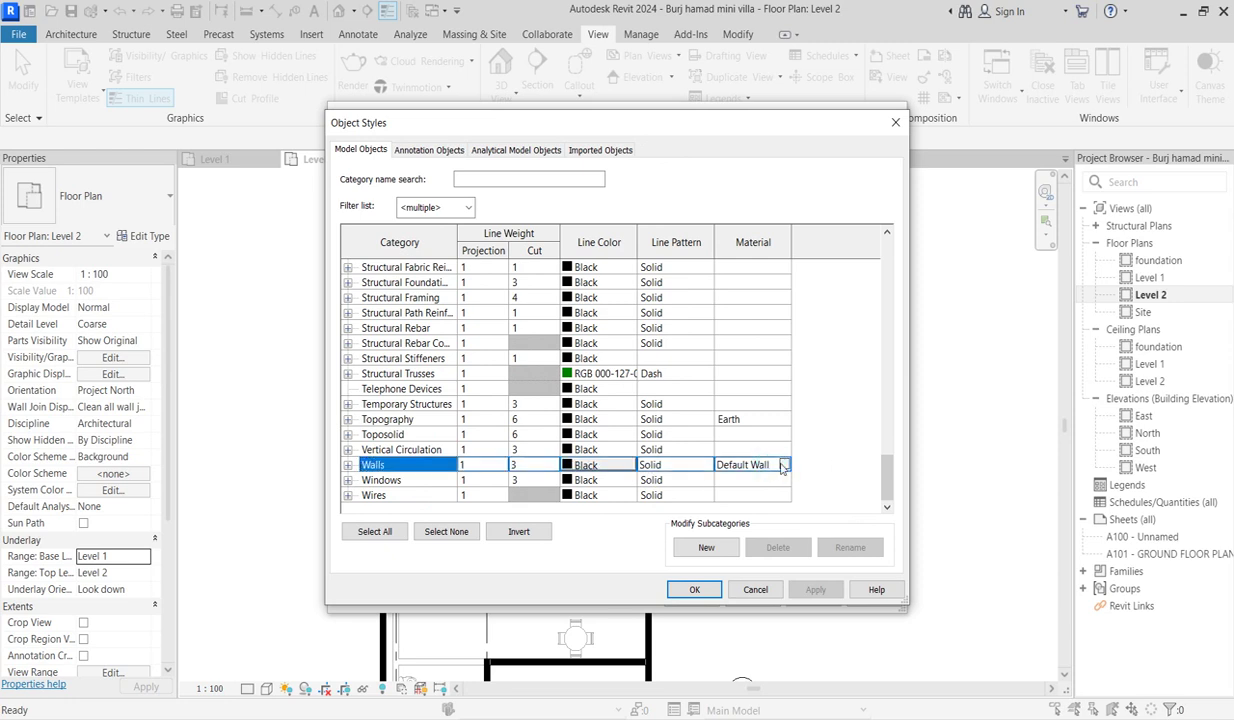
pyautogui.click(785, 465)
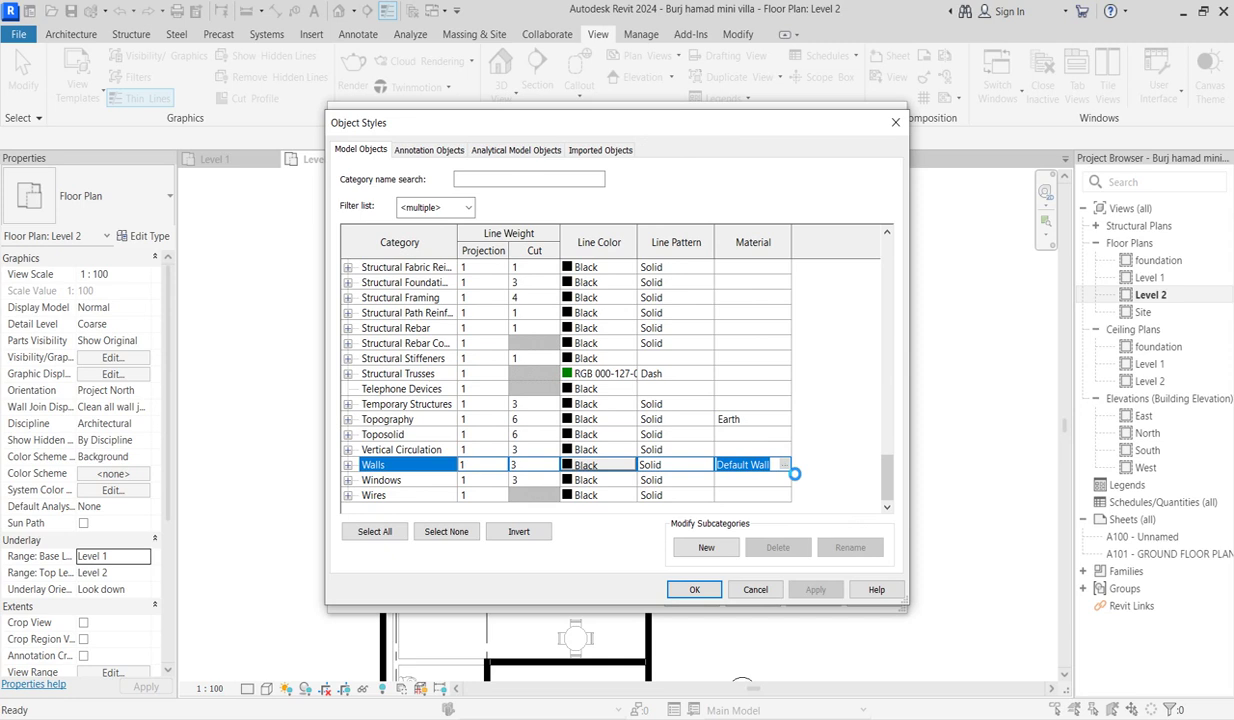
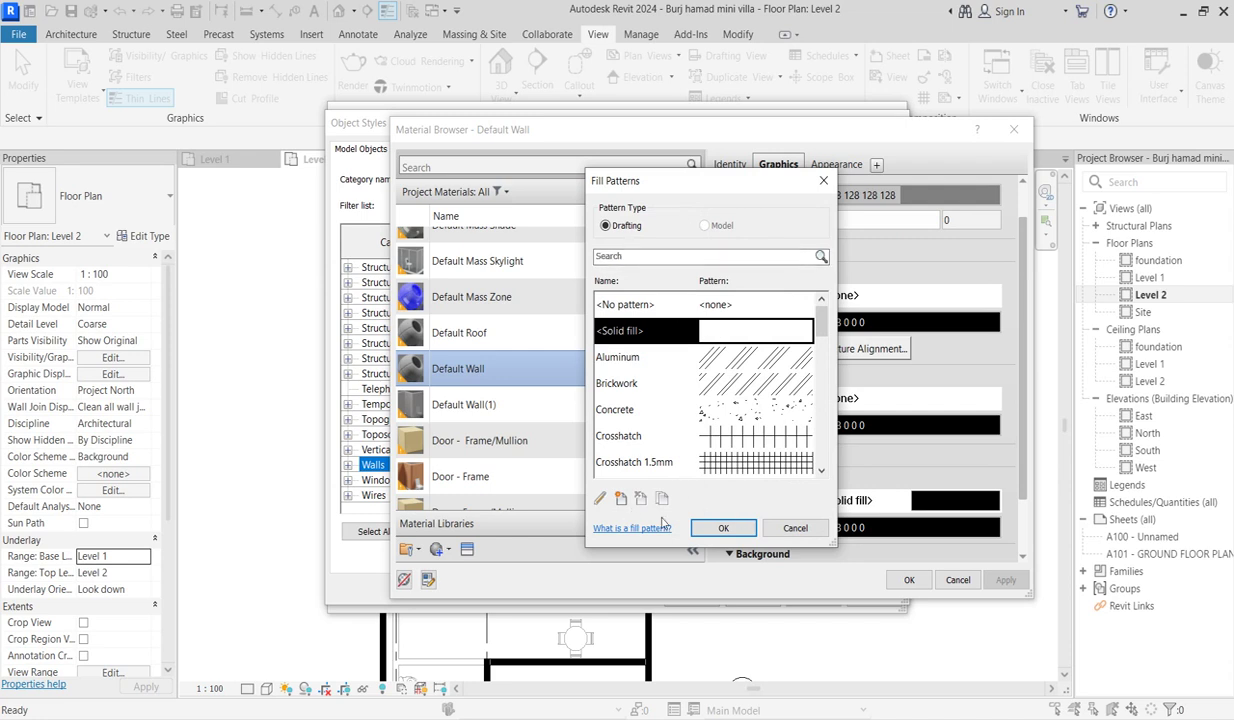
# Set the Default Wall material's cut foreground pattern to <No pattern> and apply the change
pyautogui.click(720, 304)
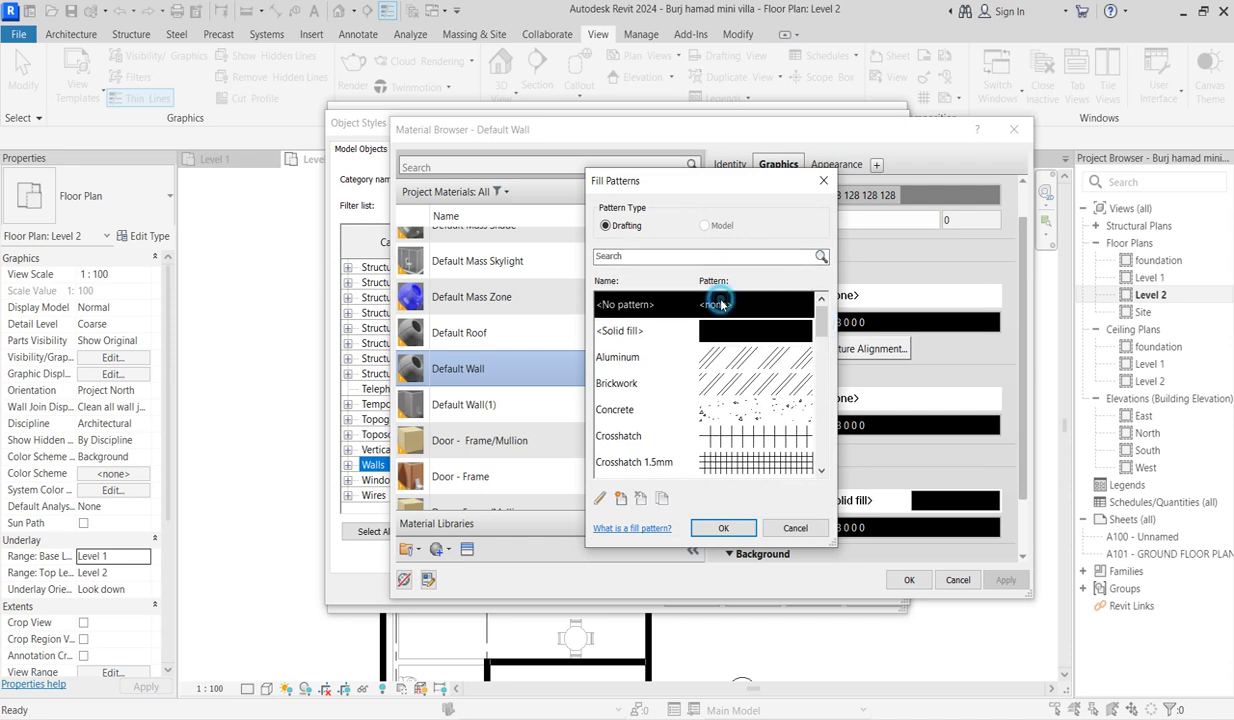
pyautogui.click(723, 527)
pyautogui.click(896, 584)
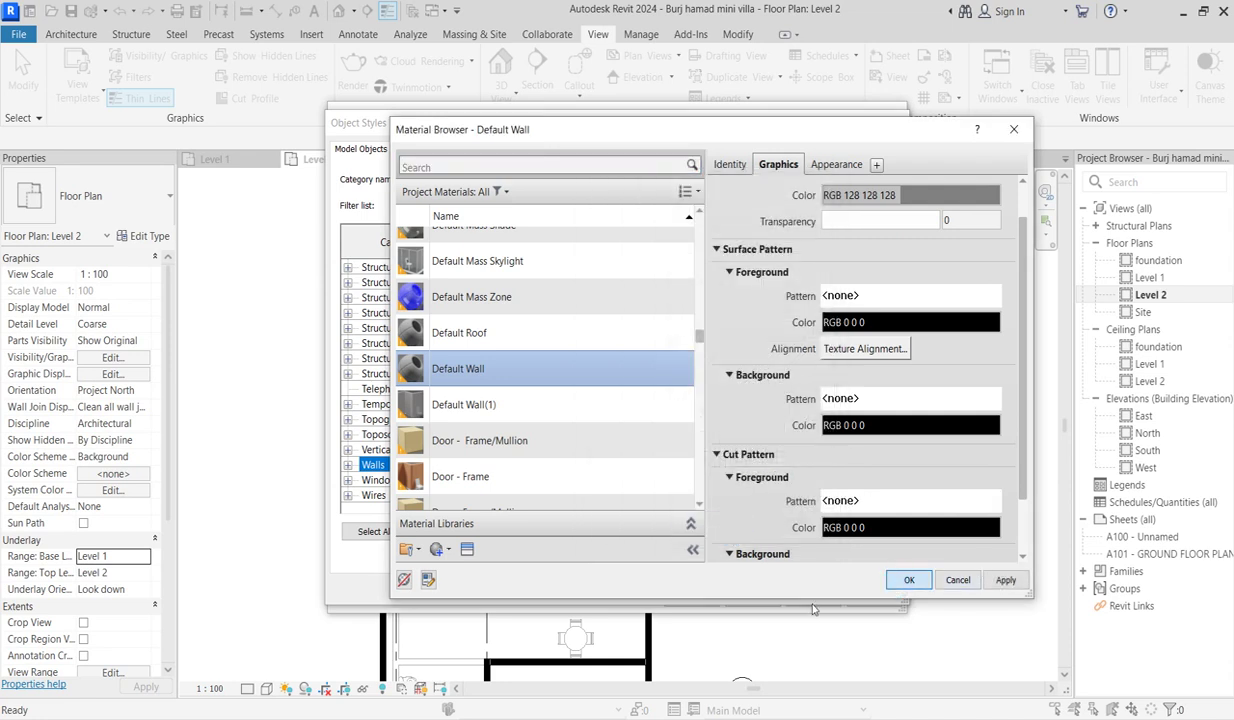
pyautogui.click(902, 584)
pyautogui.click(701, 590)
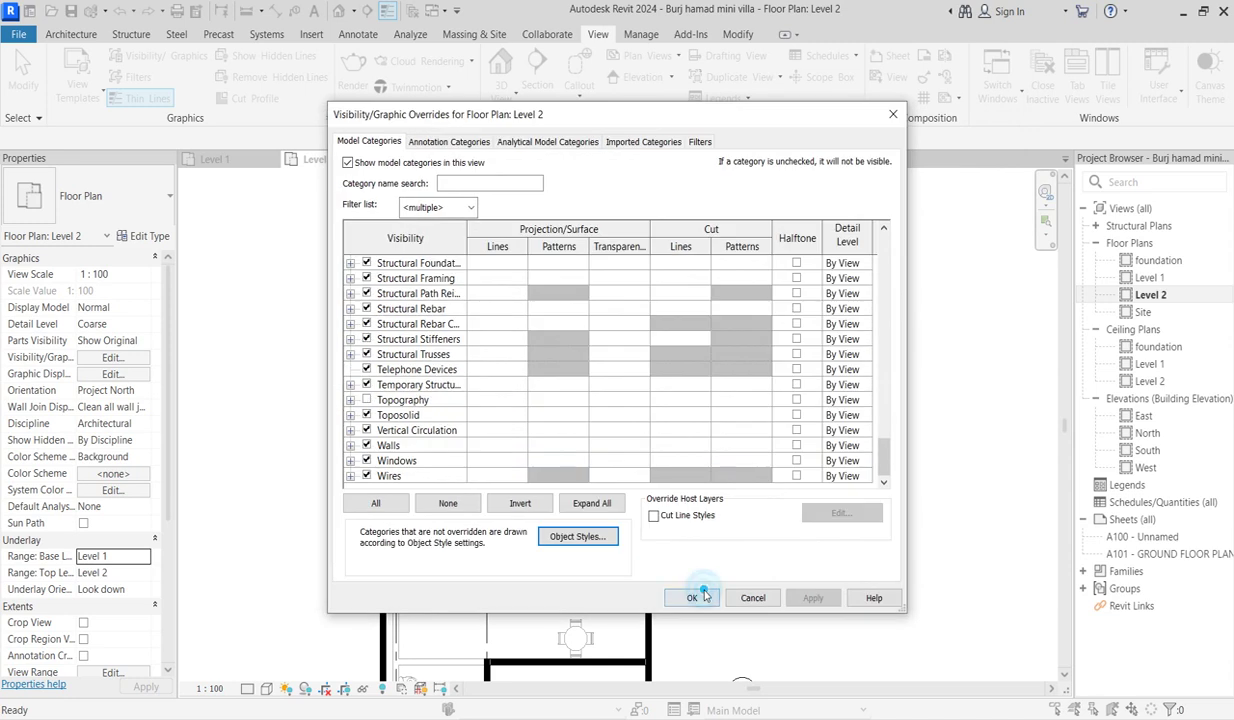
pyautogui.click(545, 669)
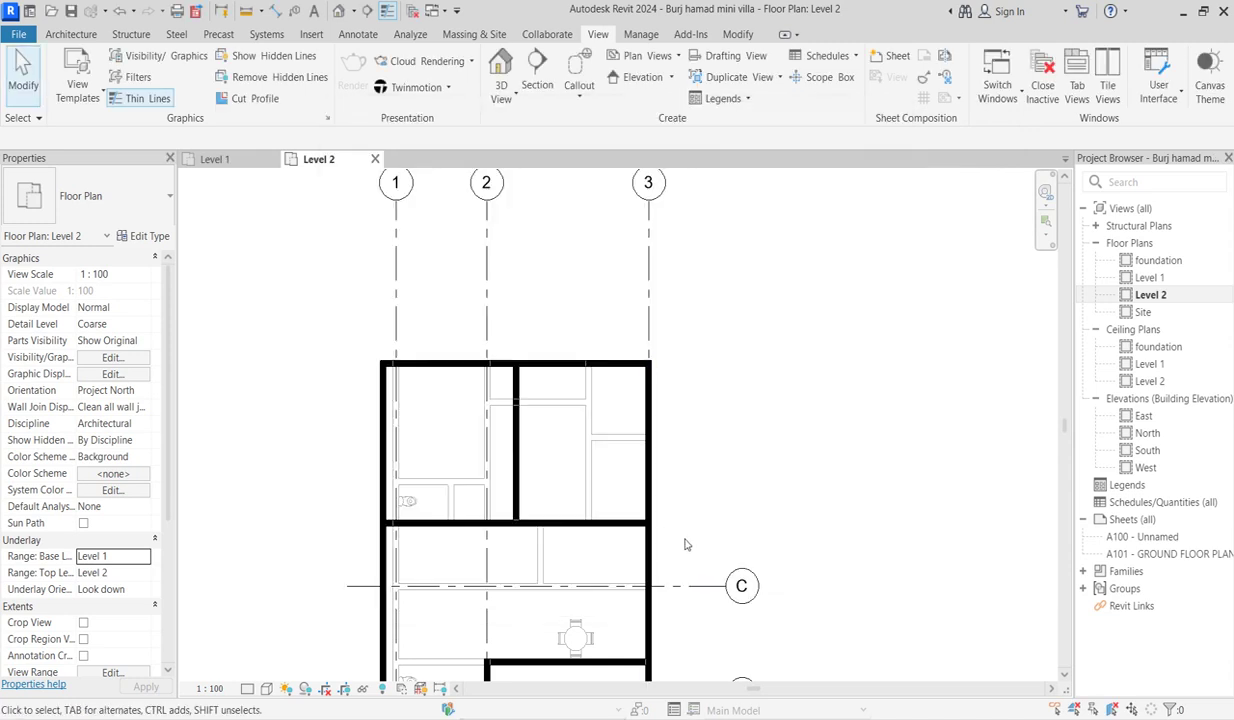
# Reopen the Default Wall material from the Walls category's object style
pyautogui.scroll(-2, 661, 457)
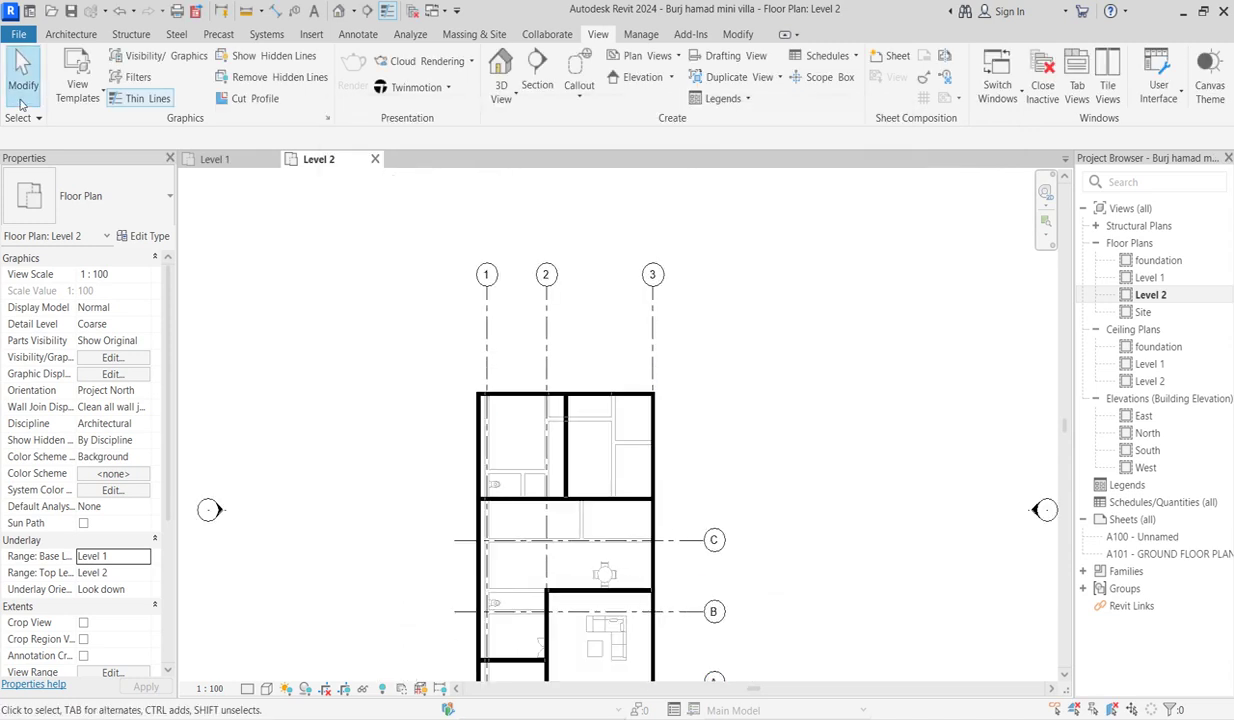
pyautogui.click(140, 56)
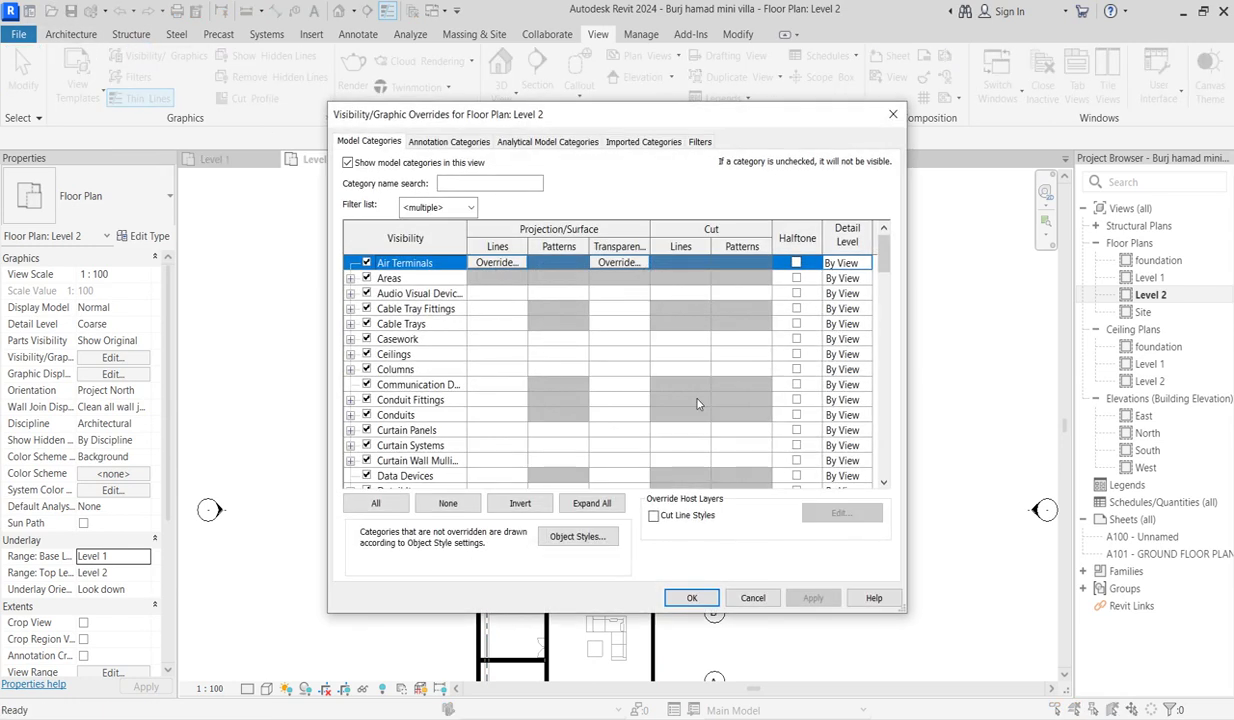
pyautogui.click(576, 537)
pyautogui.moveTo(886, 273); pyautogui.dragTo(886, 503)
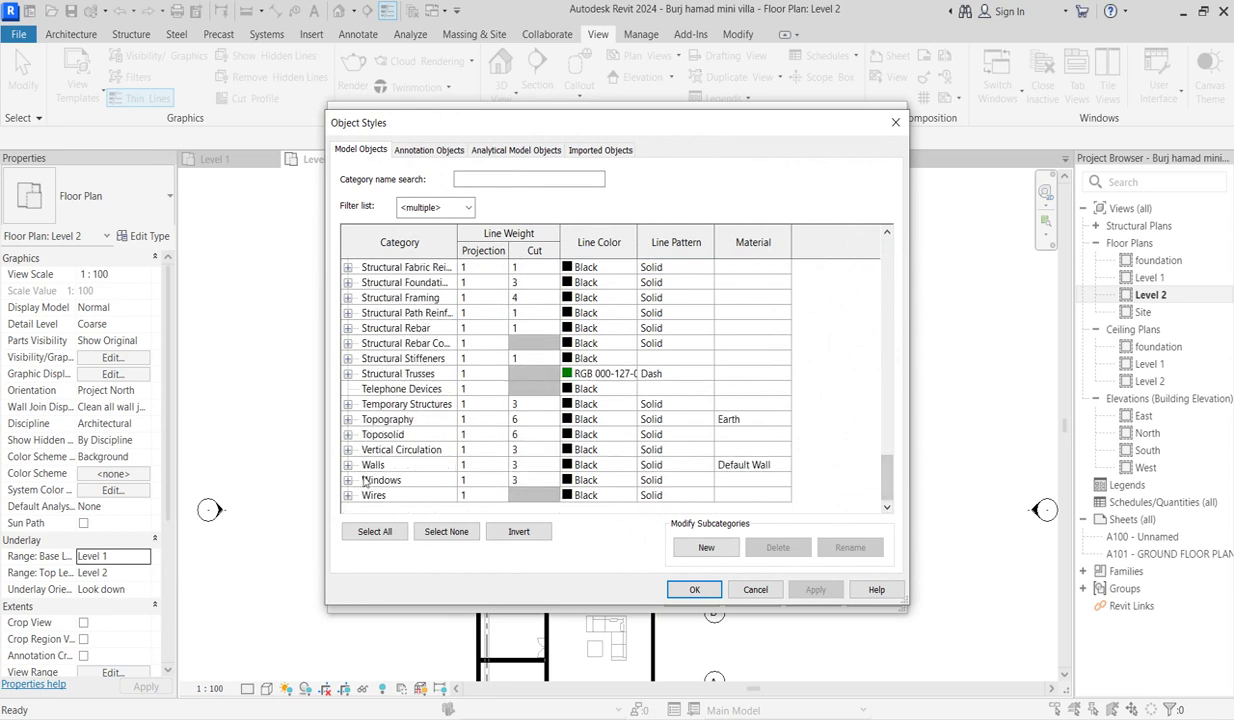
pyautogui.click(772, 468)
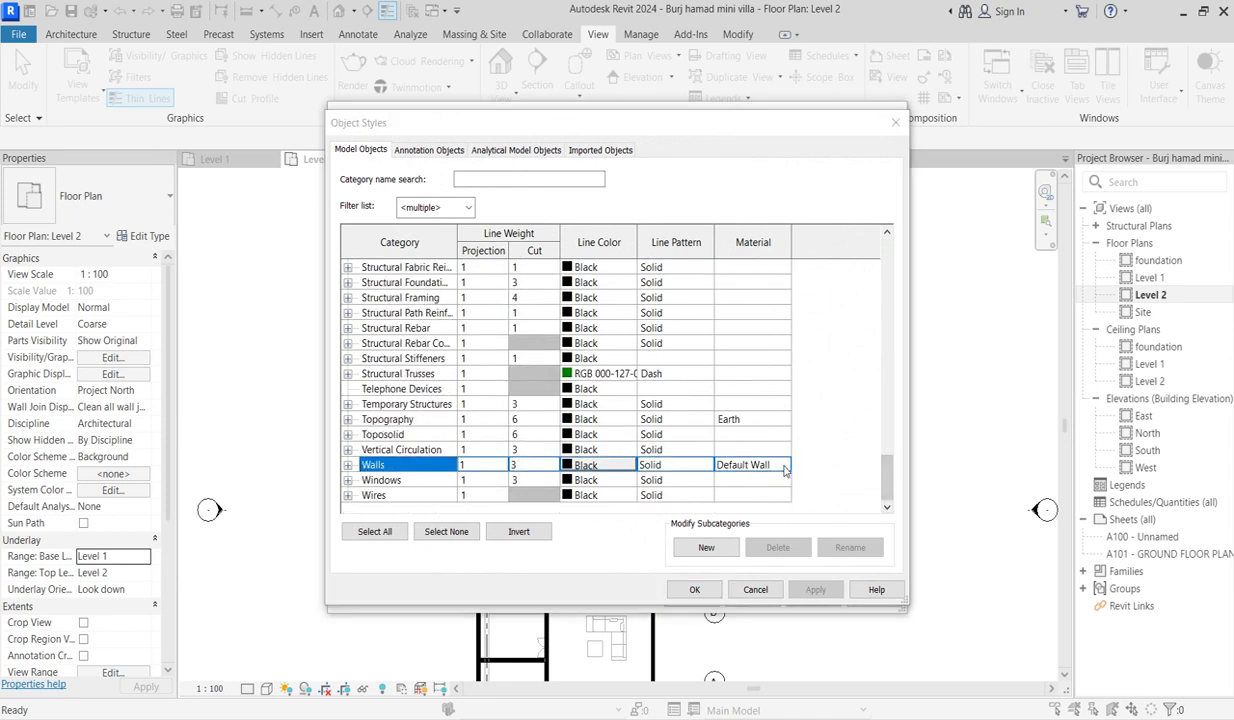
pyautogui.click(783, 465)
pyautogui.scroll(-2, 877, 472)
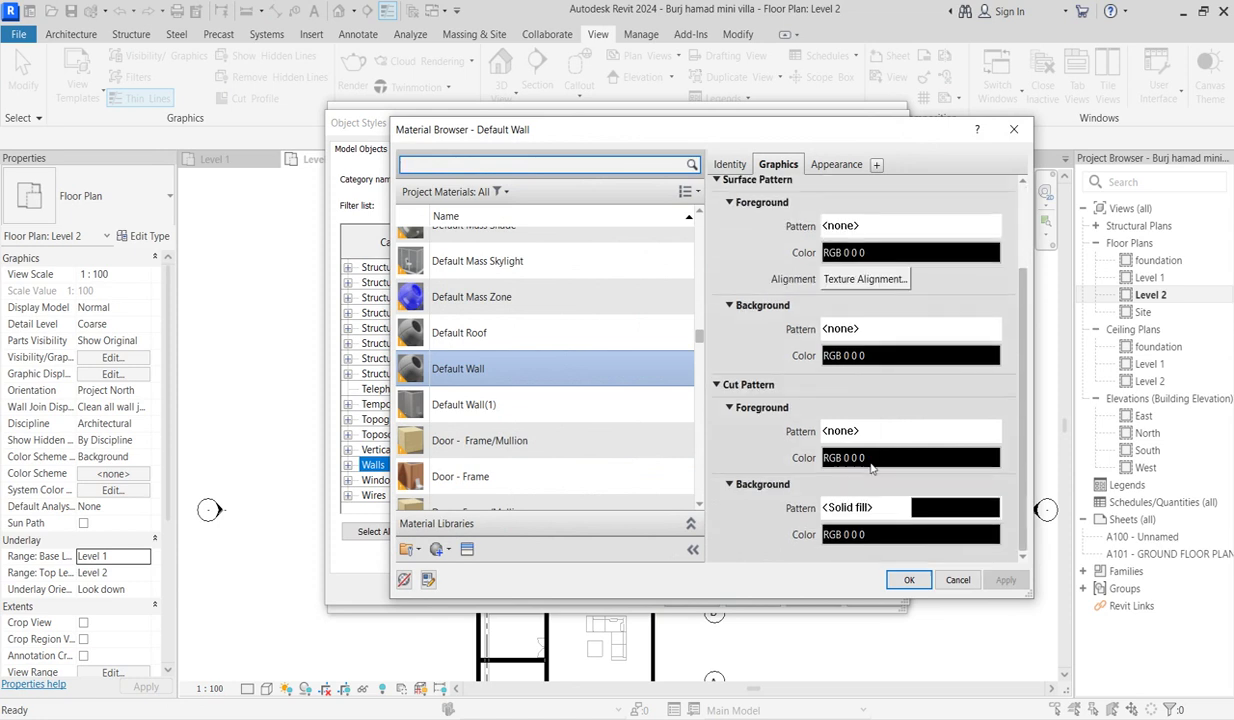
pyautogui.scroll(2, 872, 468)
pyautogui.scroll(-2, 845, 462)
pyautogui.click(891, 459)
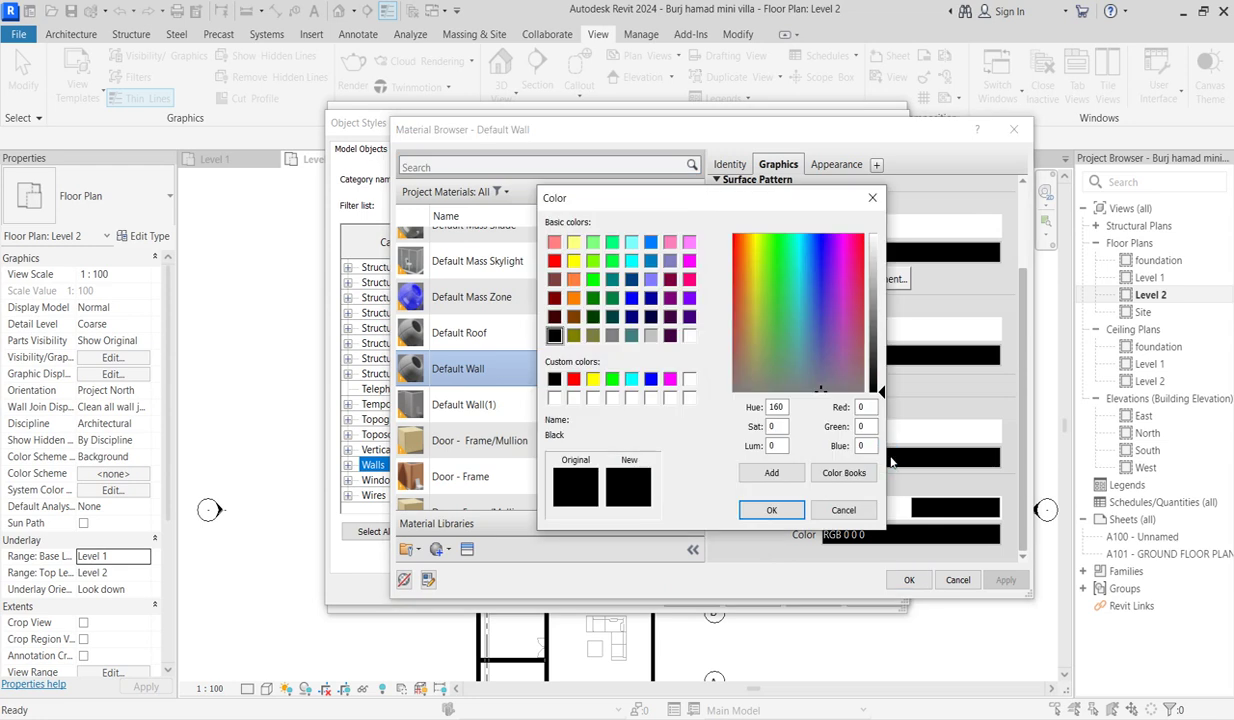
pyautogui.click(872, 199)
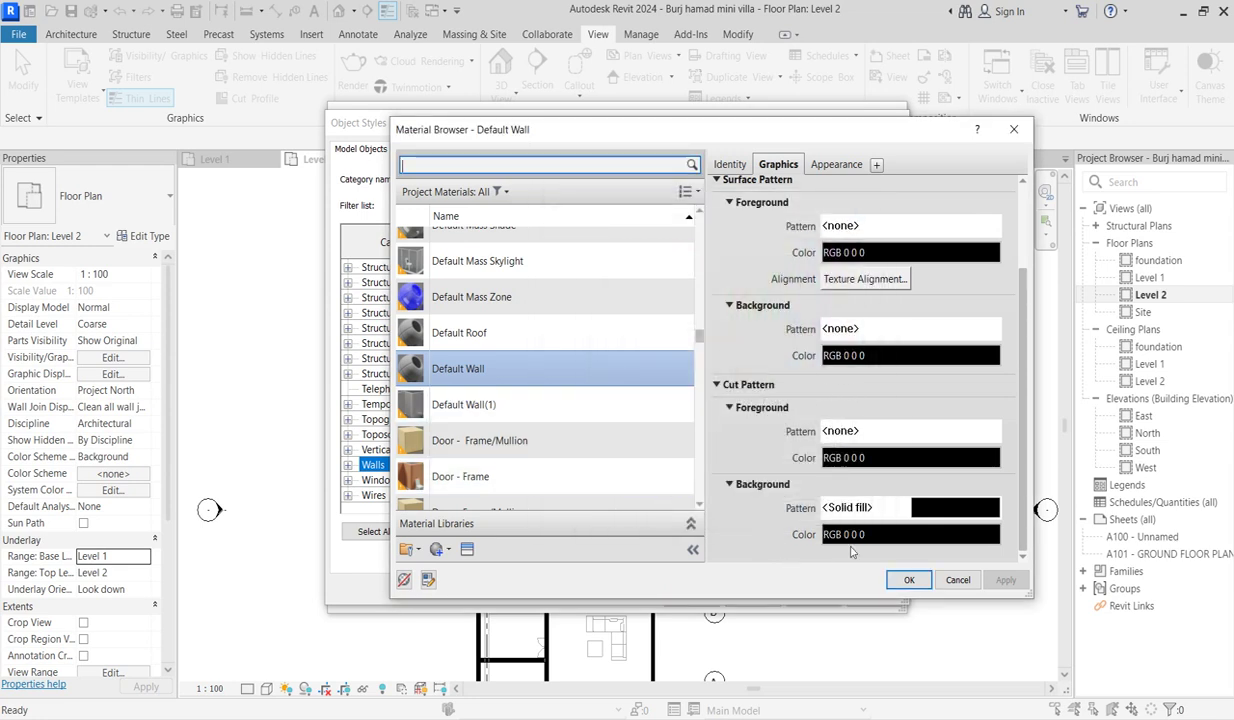
# Set the Default Wall material's cut background pattern to <No pattern> and accept the material, object style and visibility/graphic override changes
pyautogui.click(957, 515)
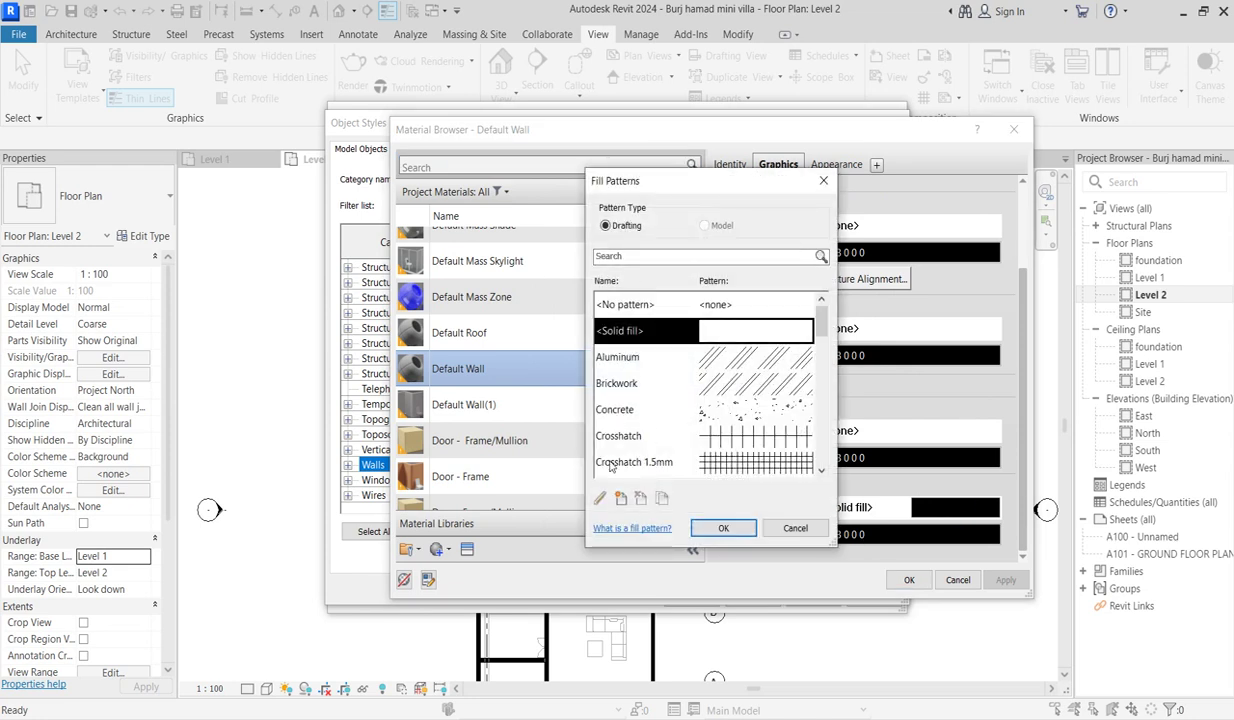
pyautogui.click(714, 305)
pyautogui.click(723, 527)
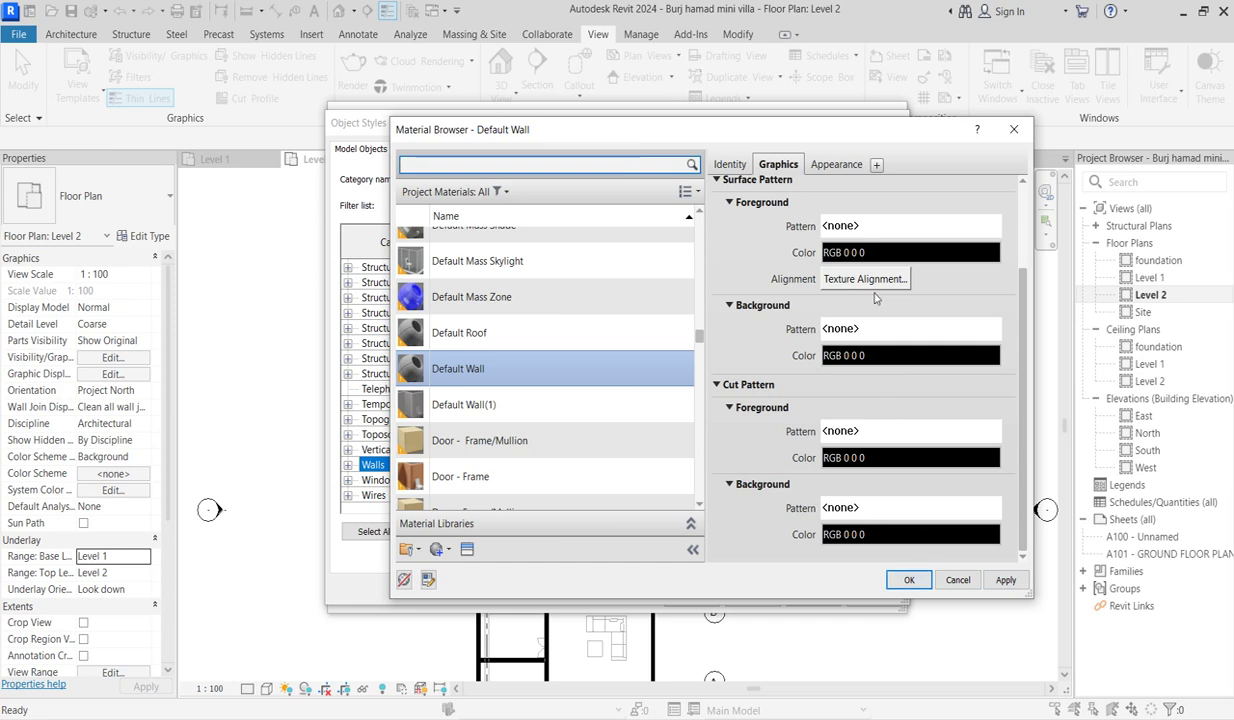
pyautogui.click(905, 581)
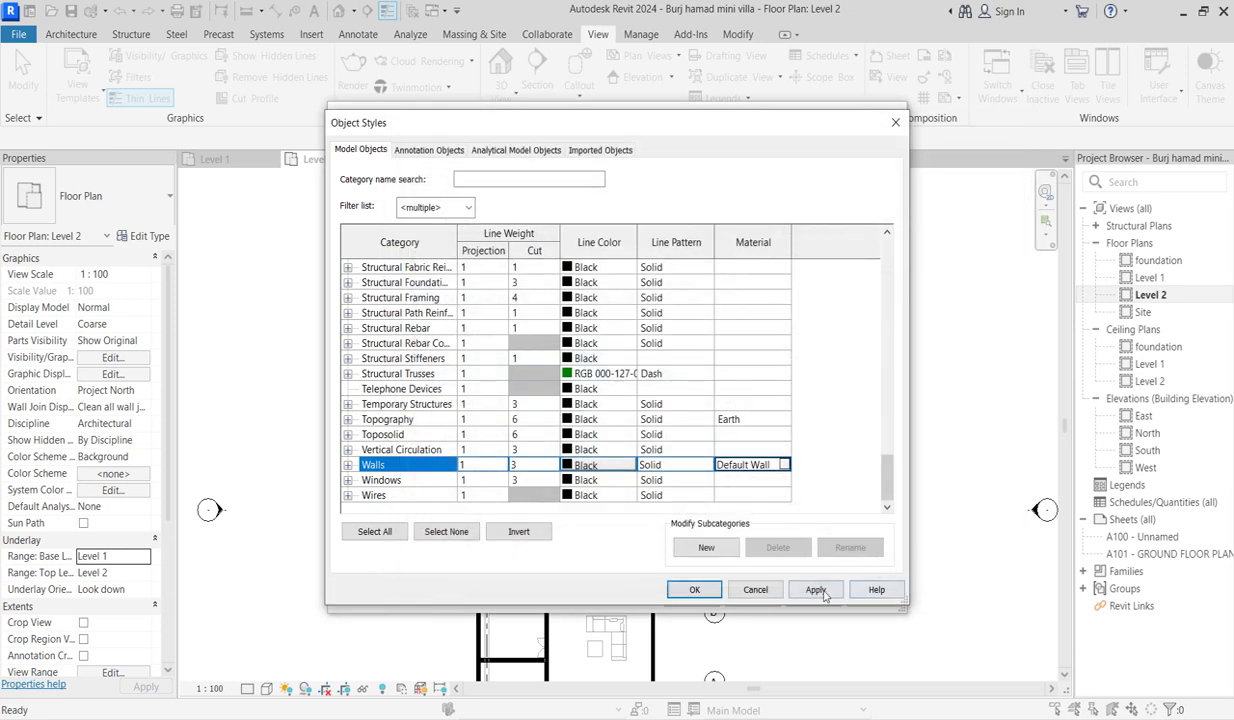
pyautogui.click(706, 592)
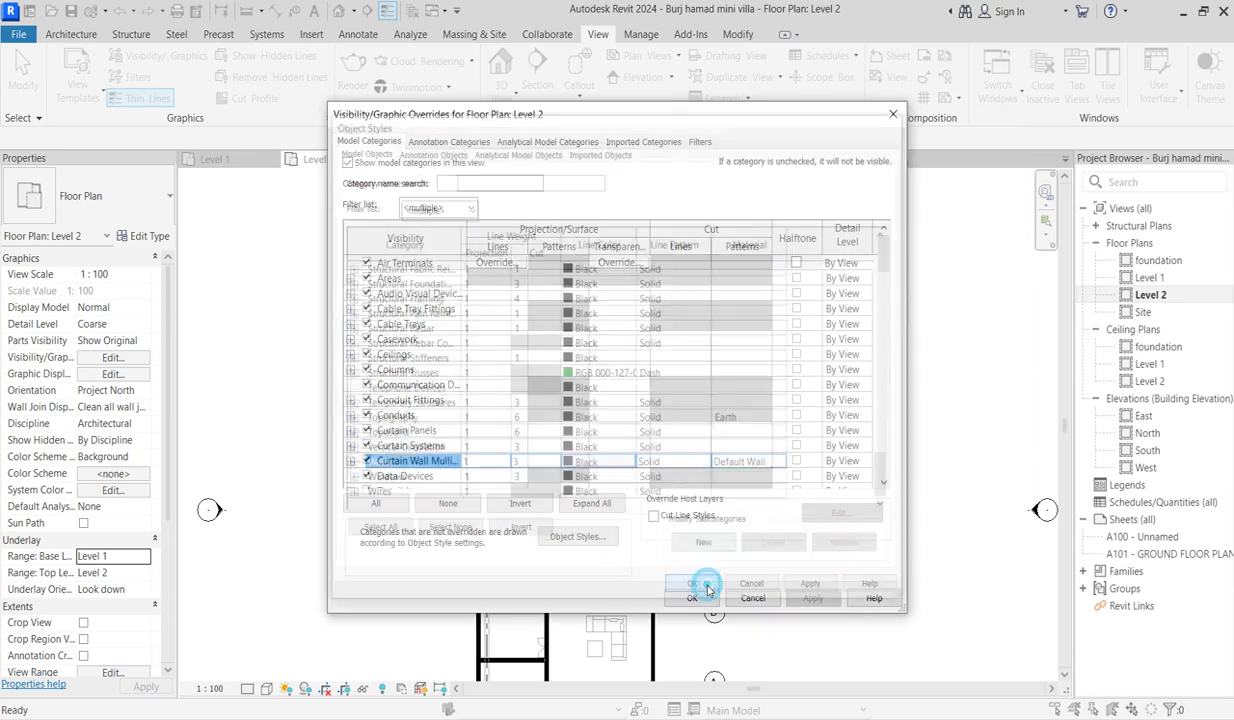
pyautogui.click(690, 588)
# Examine how the Level 2 walls' cut fill displays in the plan at different zoom levels
pyautogui.scroll(5, 643, 549)
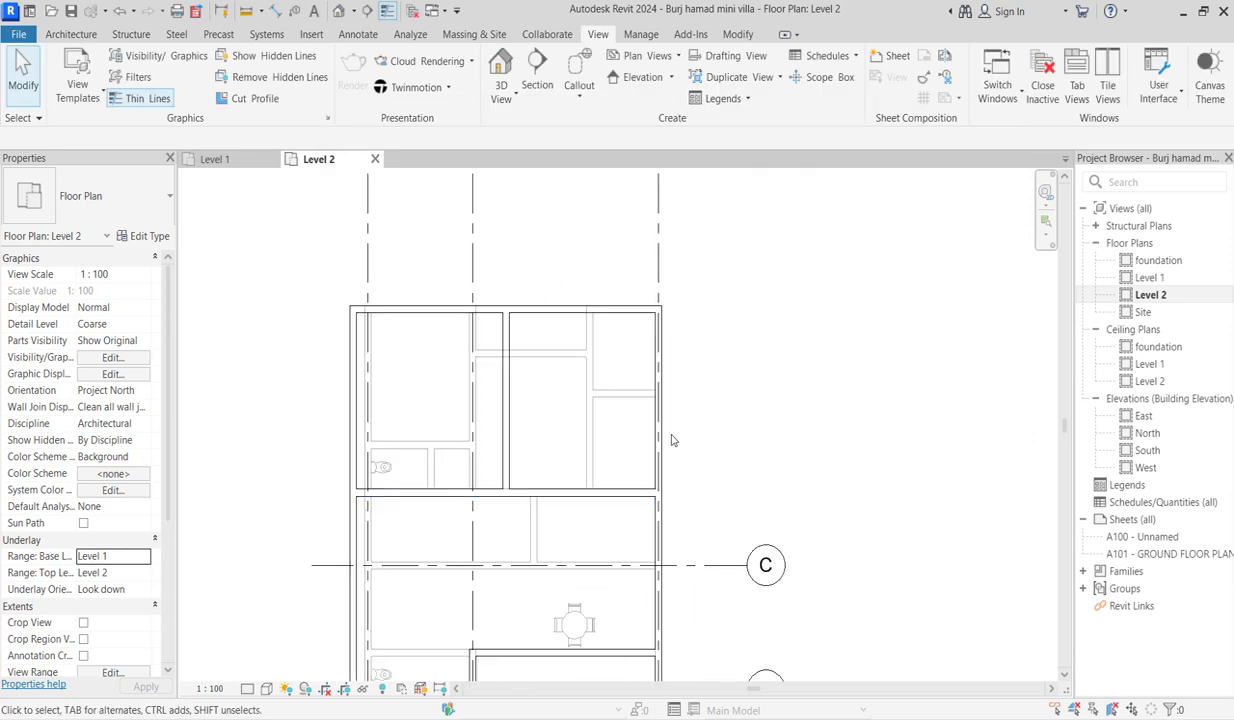
pyautogui.scroll(-3, 686, 479)
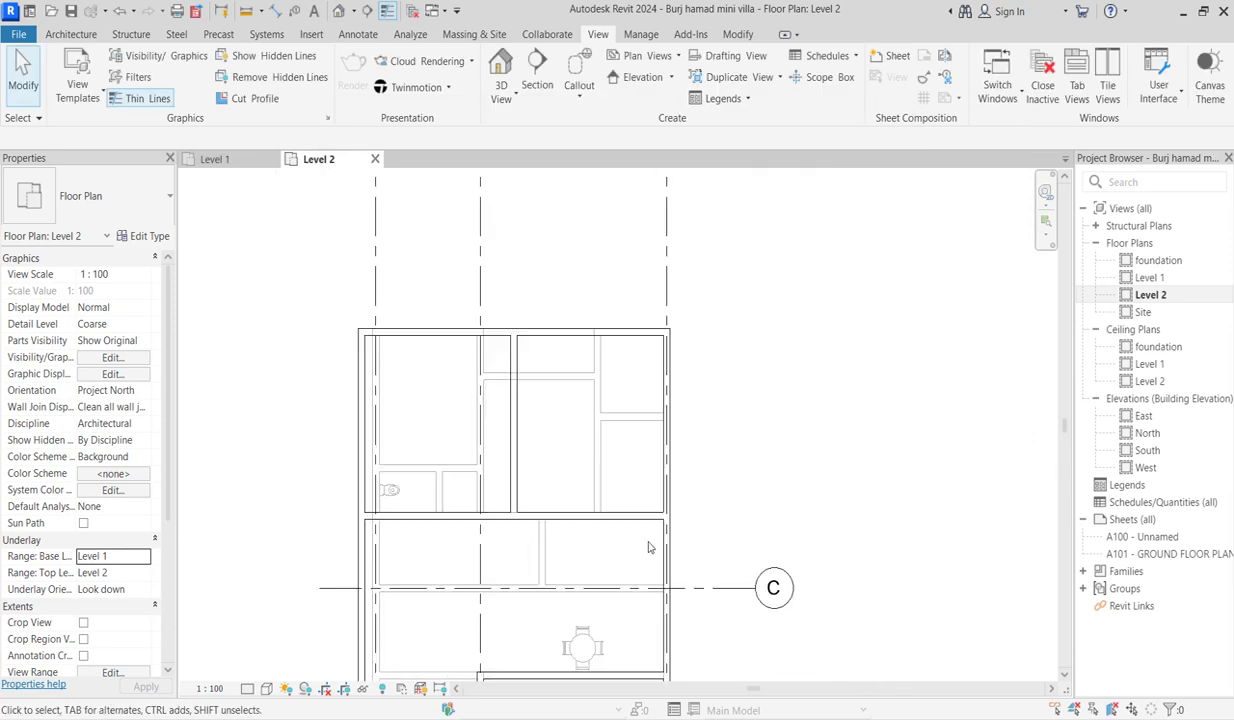
pyautogui.press('v')
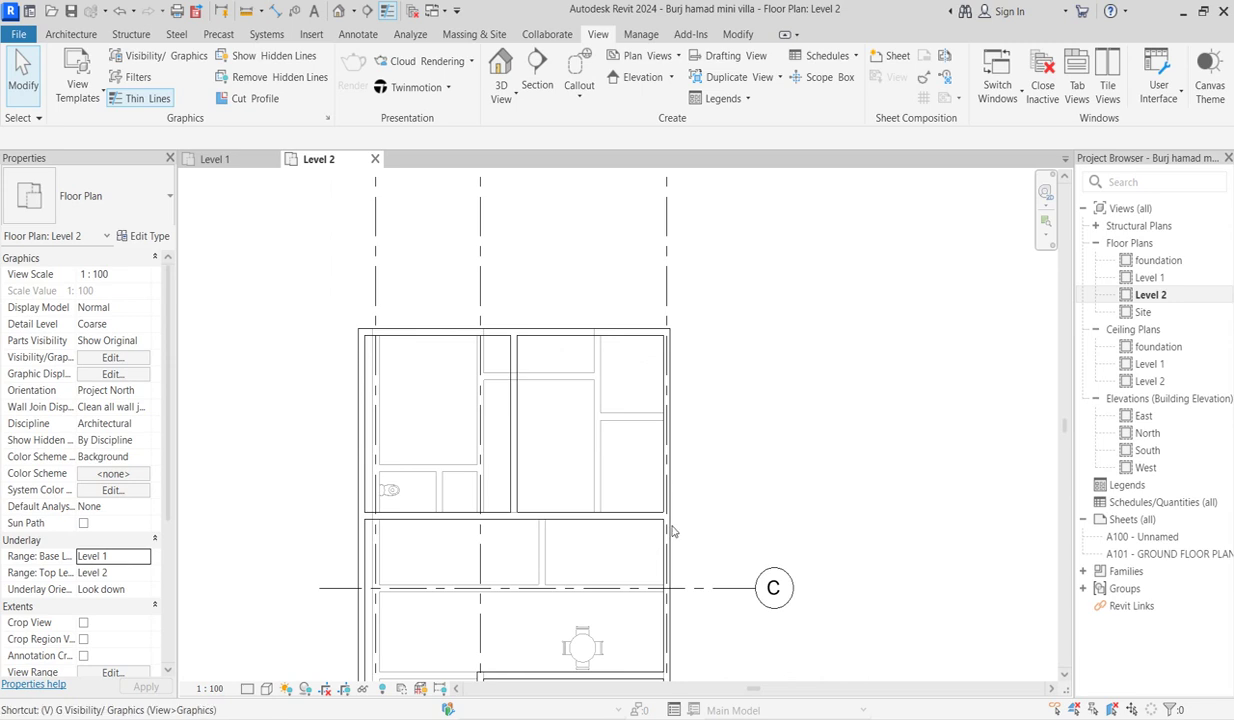
pyautogui.scroll(-3, 766, 470)
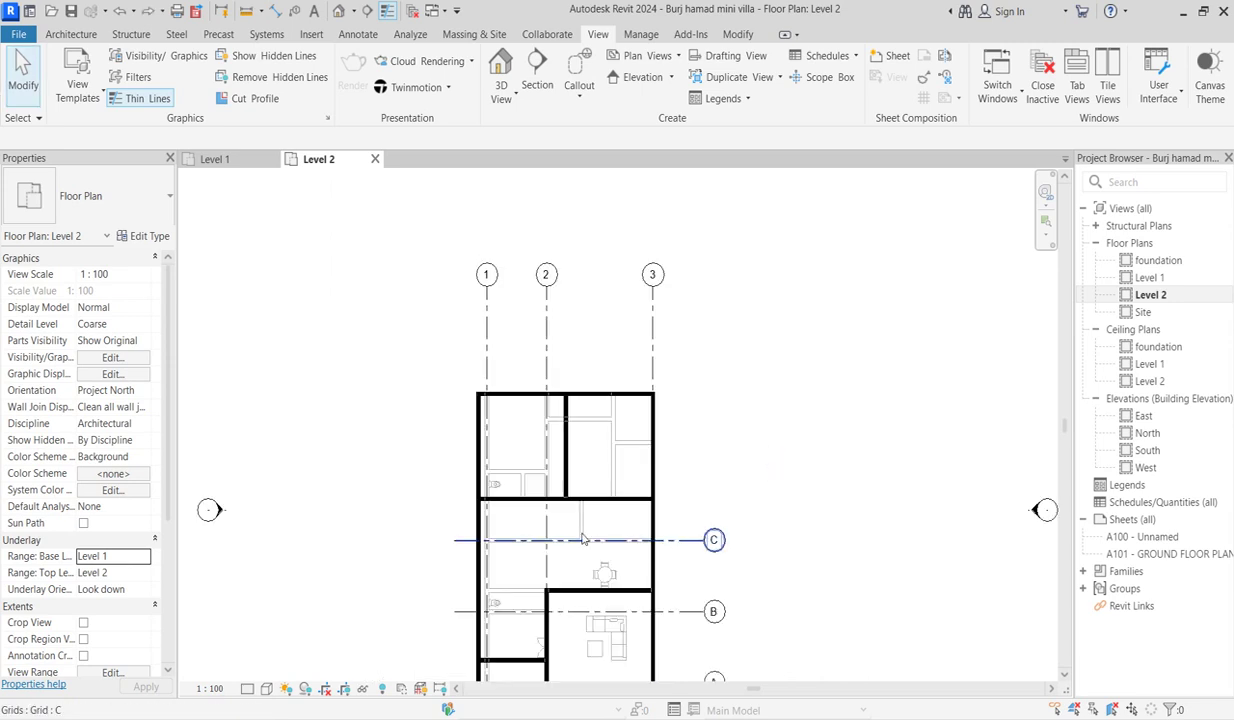
pyautogui.scroll(3, 615, 565)
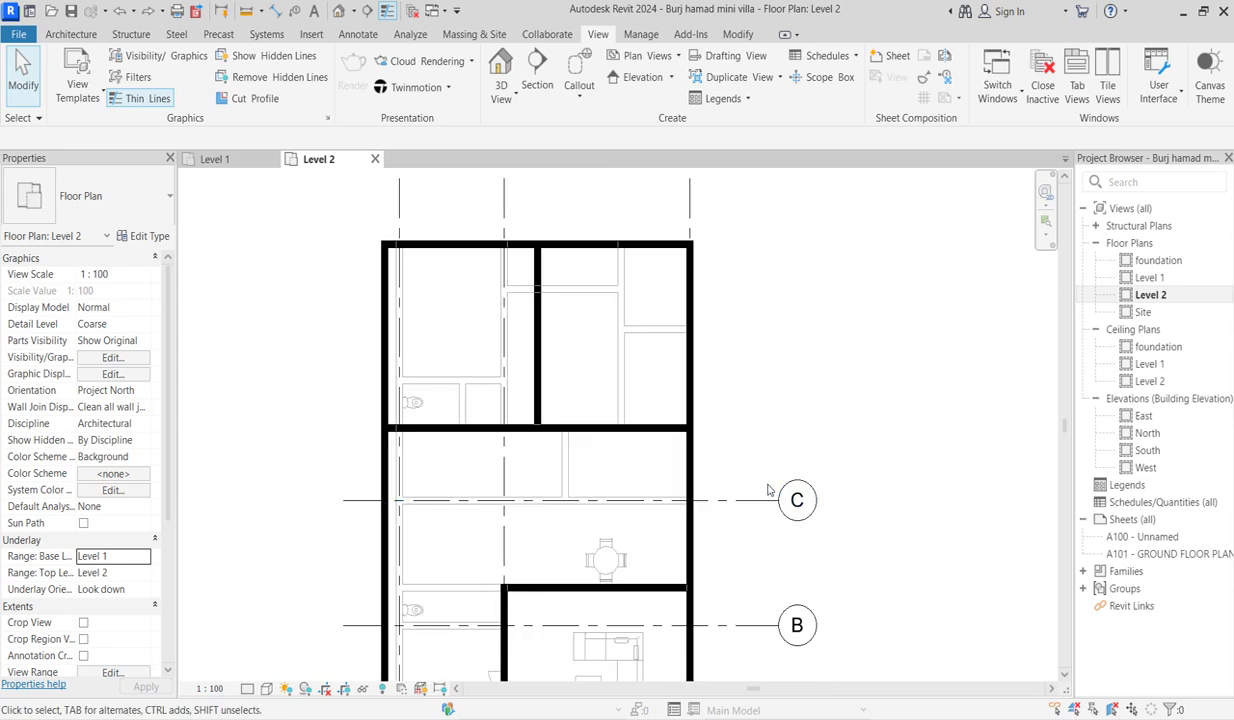
pyautogui.scroll(-3, 690, 520)
pyautogui.scroll(3, 708, 570)
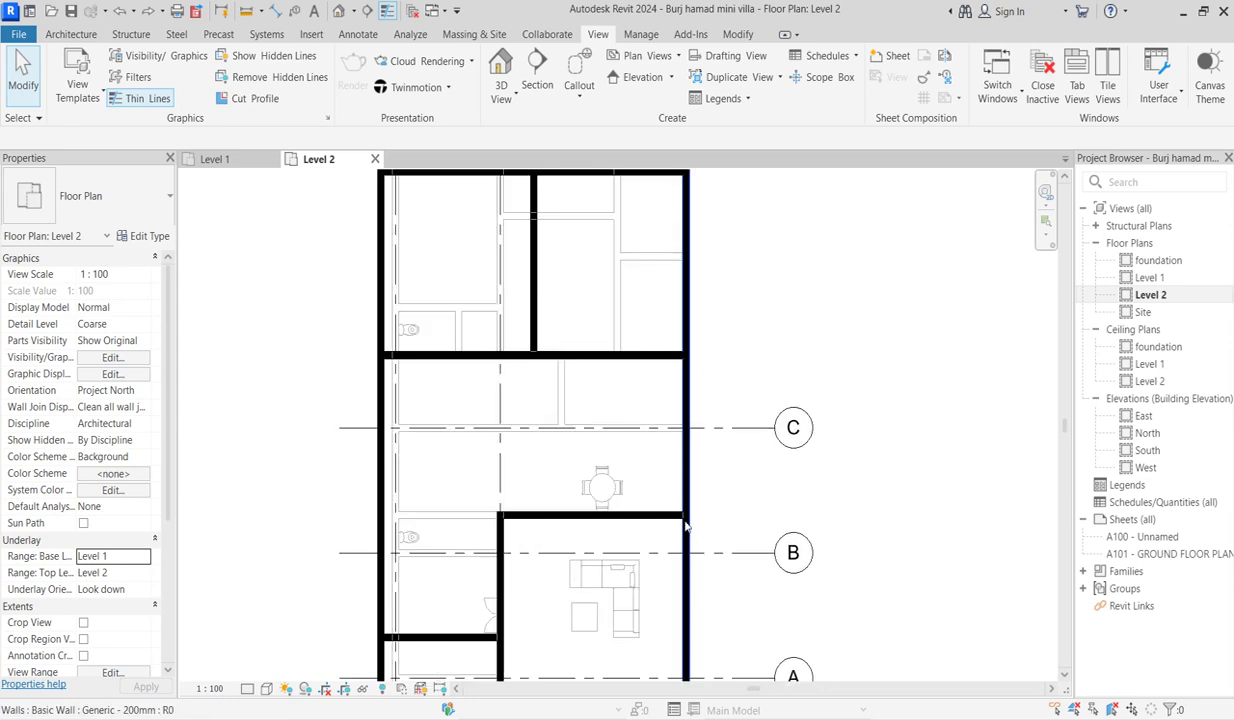
pyautogui.scroll(-2, 645, 500)
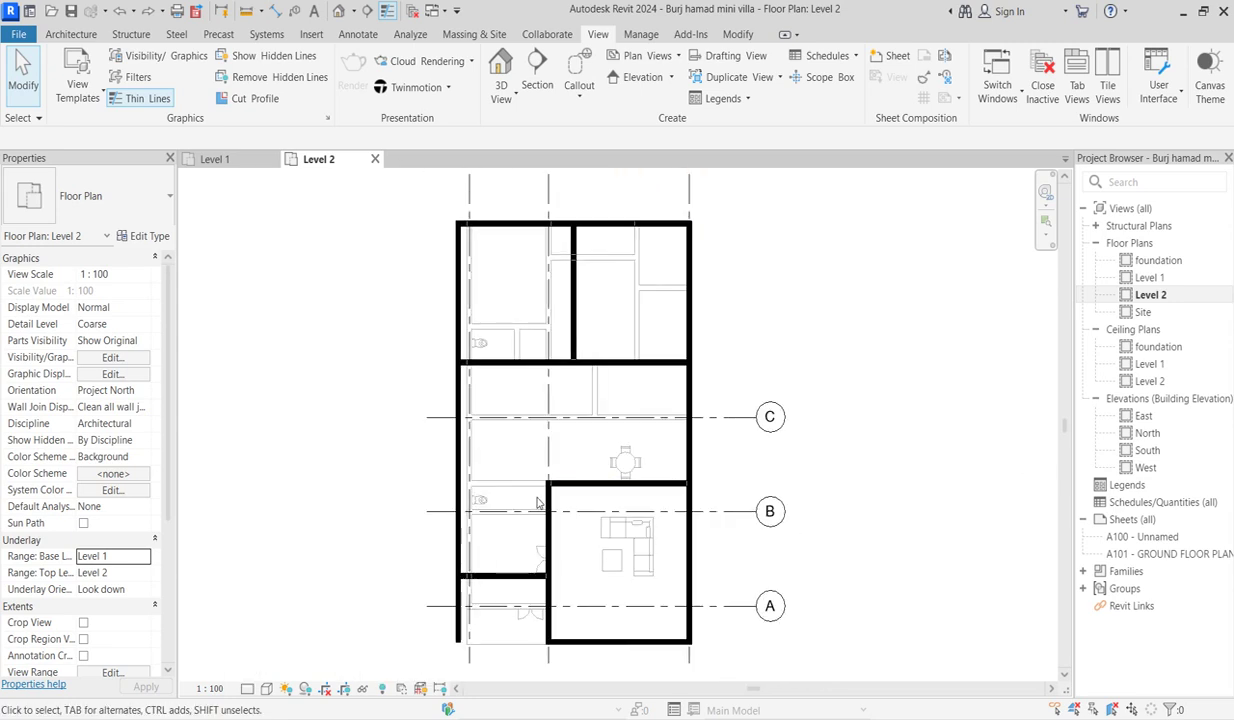
pyautogui.scroll(1, 537, 503)
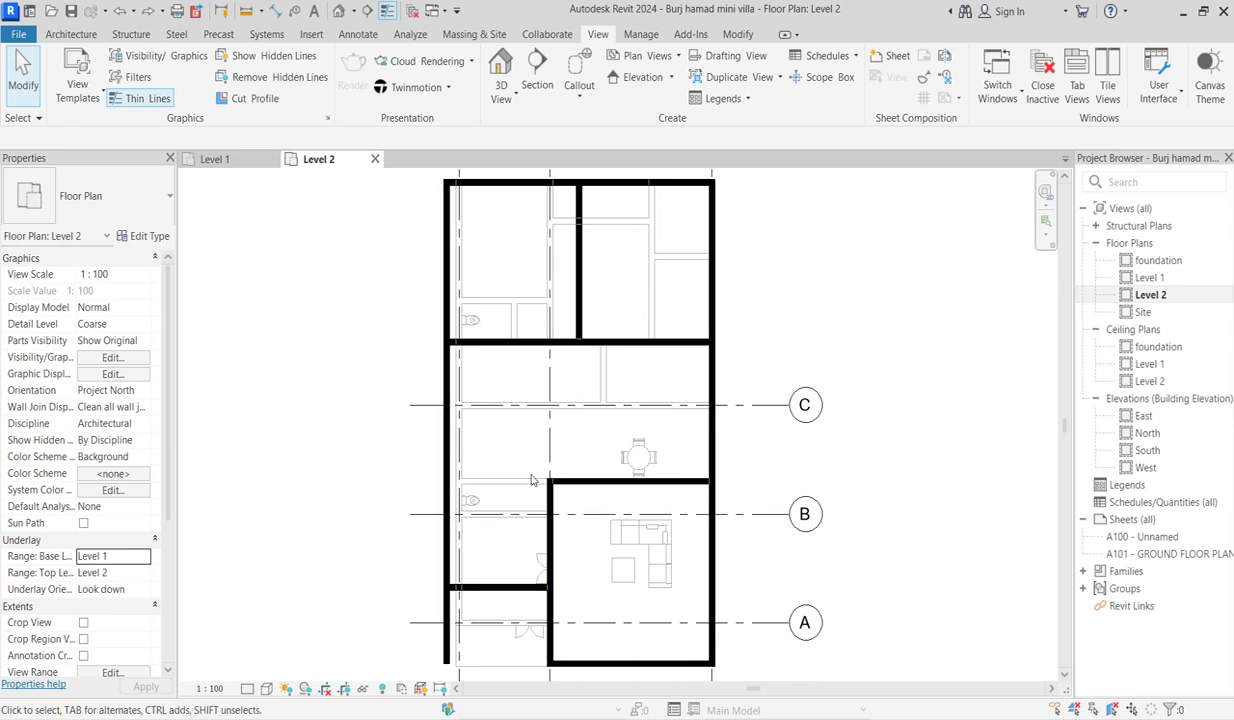
pyautogui.scroll(-2, 623, 480)
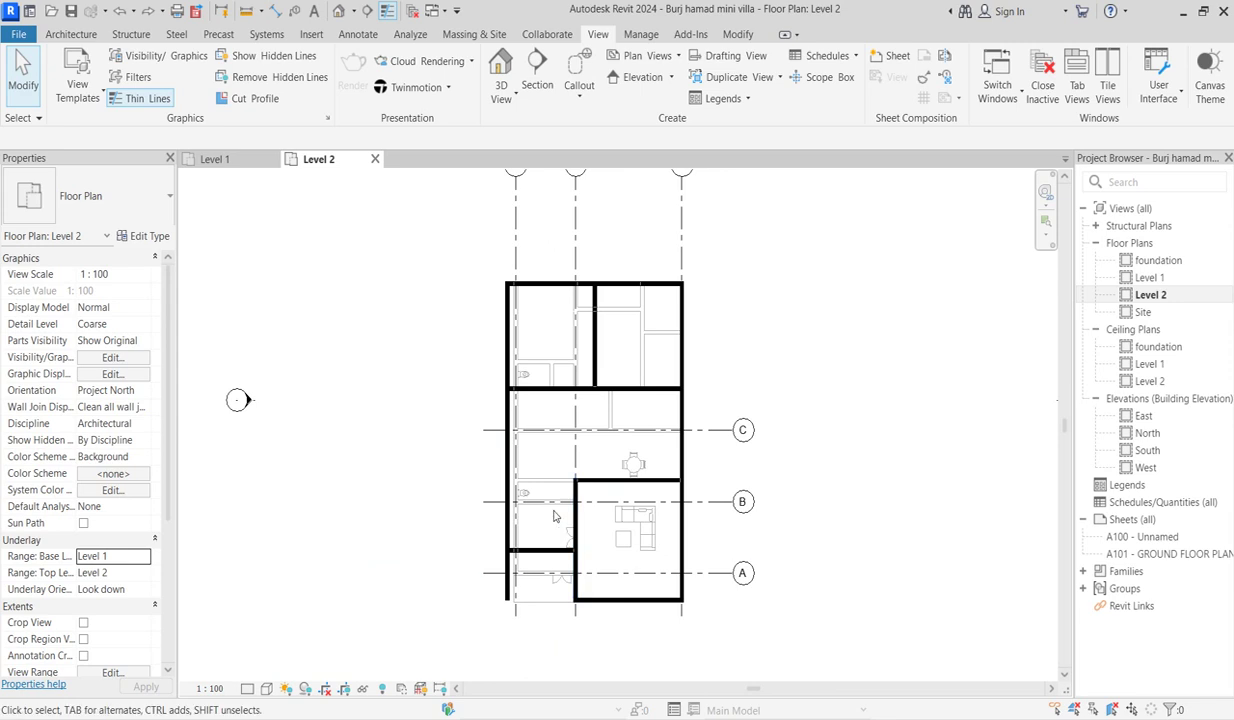
pyautogui.scroll(2, 507, 406)
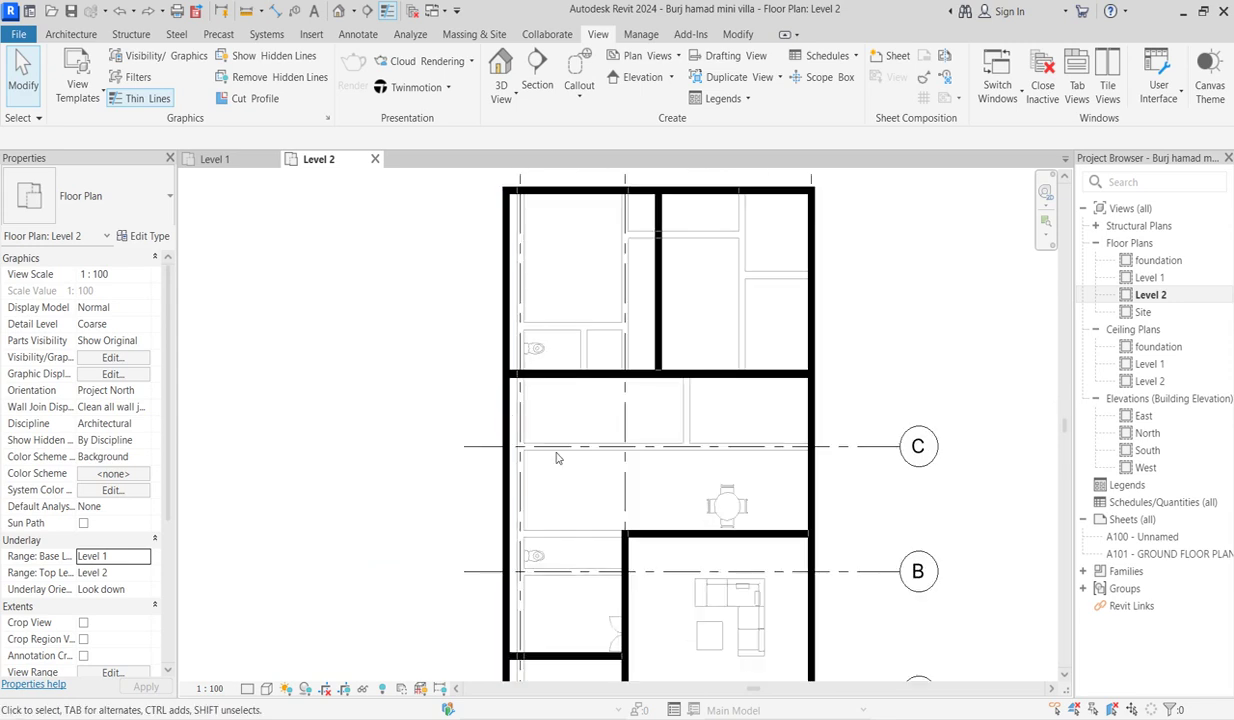
# Draw a similar Generic - 200mm wall about 5250 mm long on grid C, from below the upper dividing wall to the west exterior wall
pyautogui.click(566, 380)
pyautogui.click(649, 101)
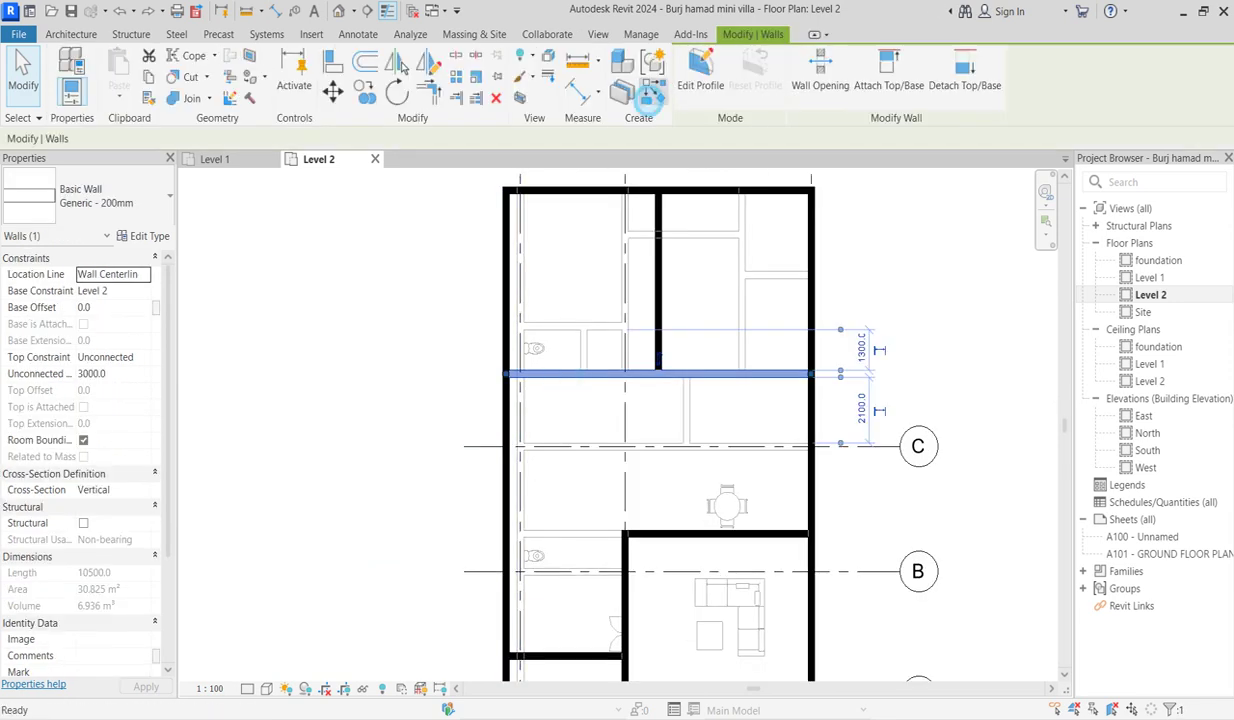
pyautogui.click(652, 446)
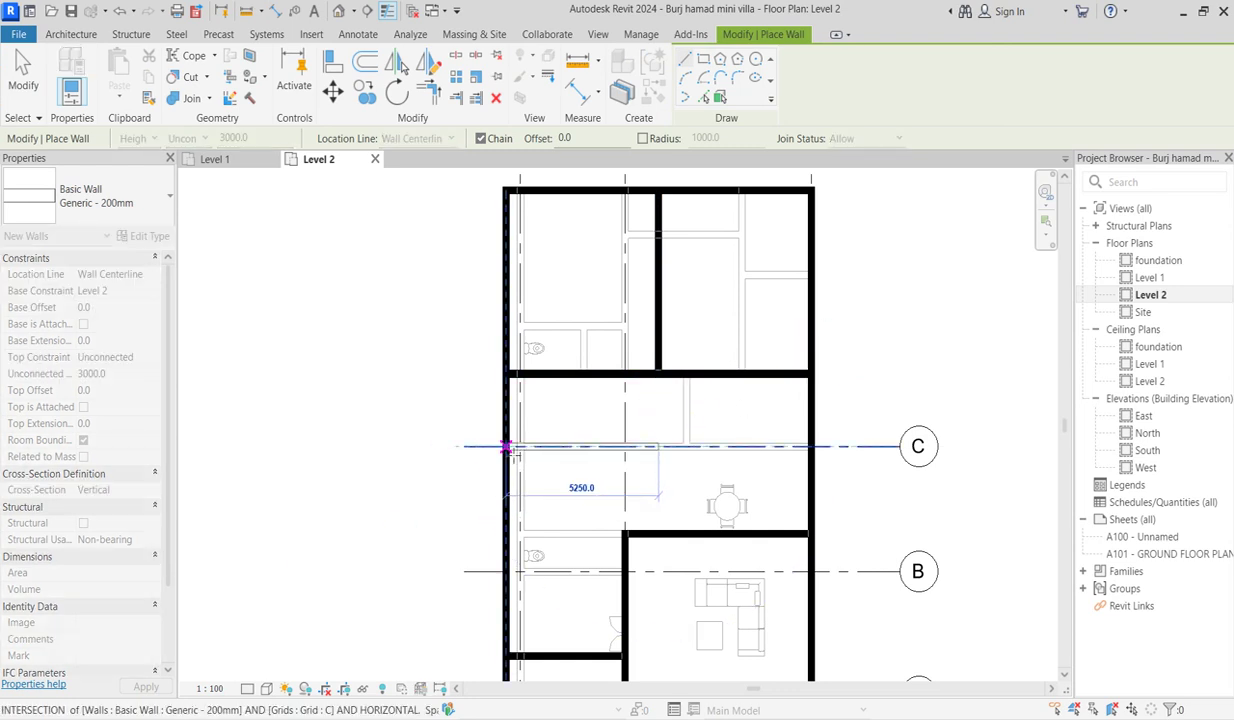
pyautogui.click(505, 446)
pyautogui.press('Escape')
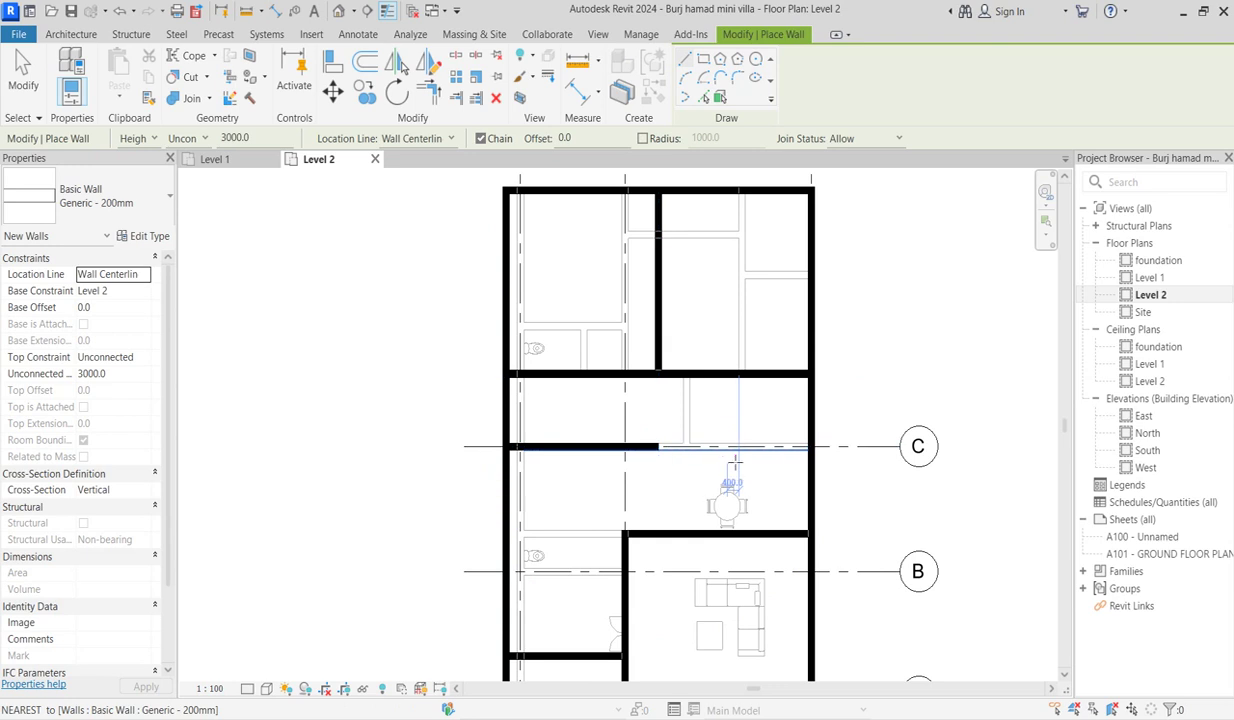
# Draw a Generic - 200mm wall along grid 2 from the living room's upper-left corner up to the wall on grid C
pyautogui.scroll(-2, 681, 484)
pyautogui.scroll(3, 630, 540)
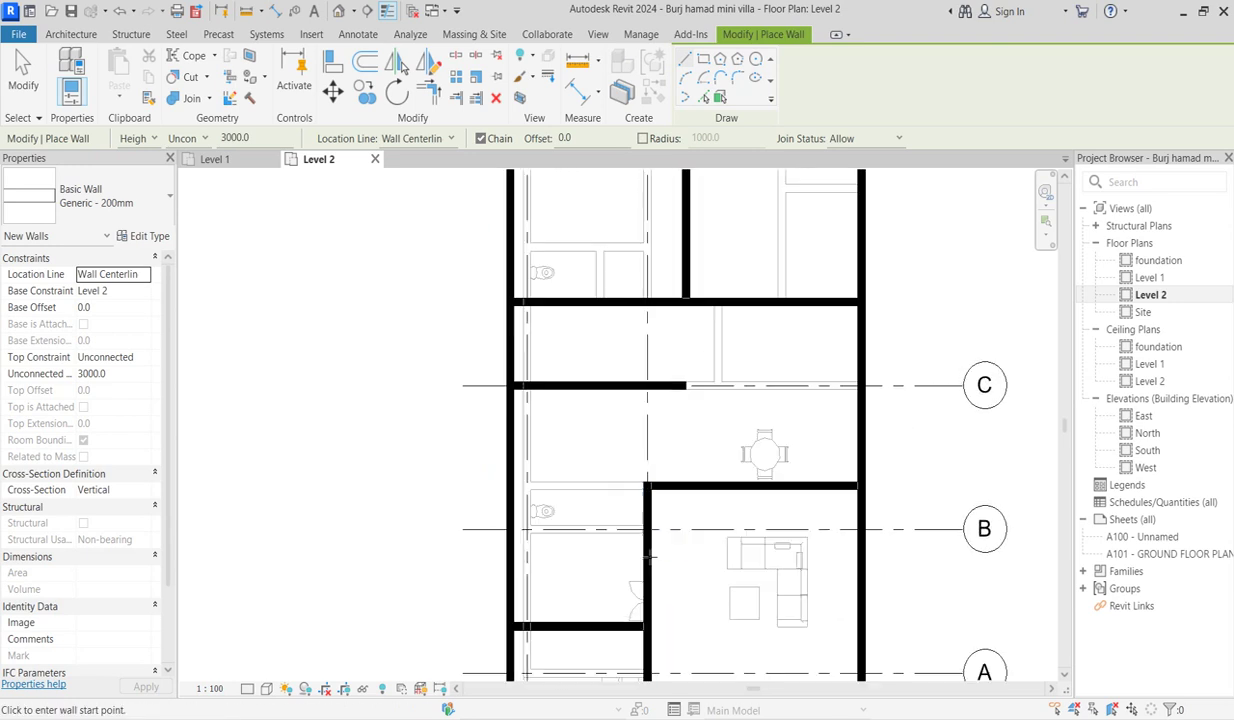
pyautogui.scroll(-1, 669, 450)
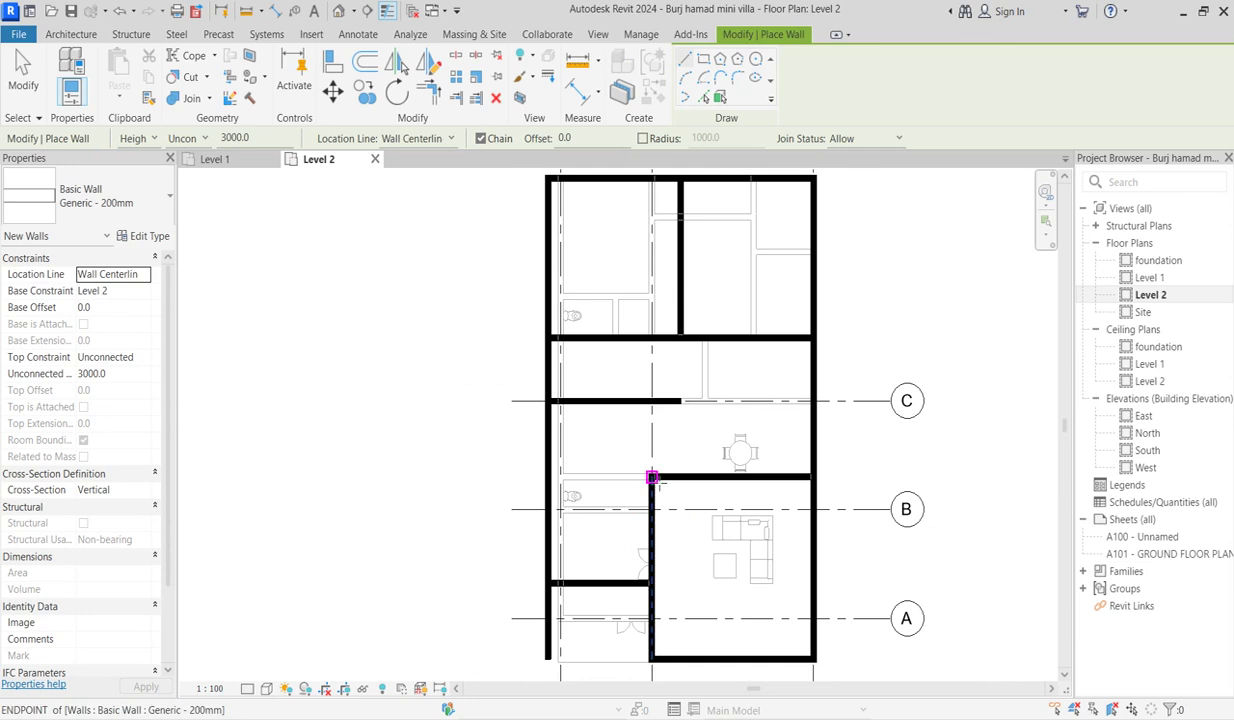
pyautogui.click(652, 478)
pyautogui.click(652, 403)
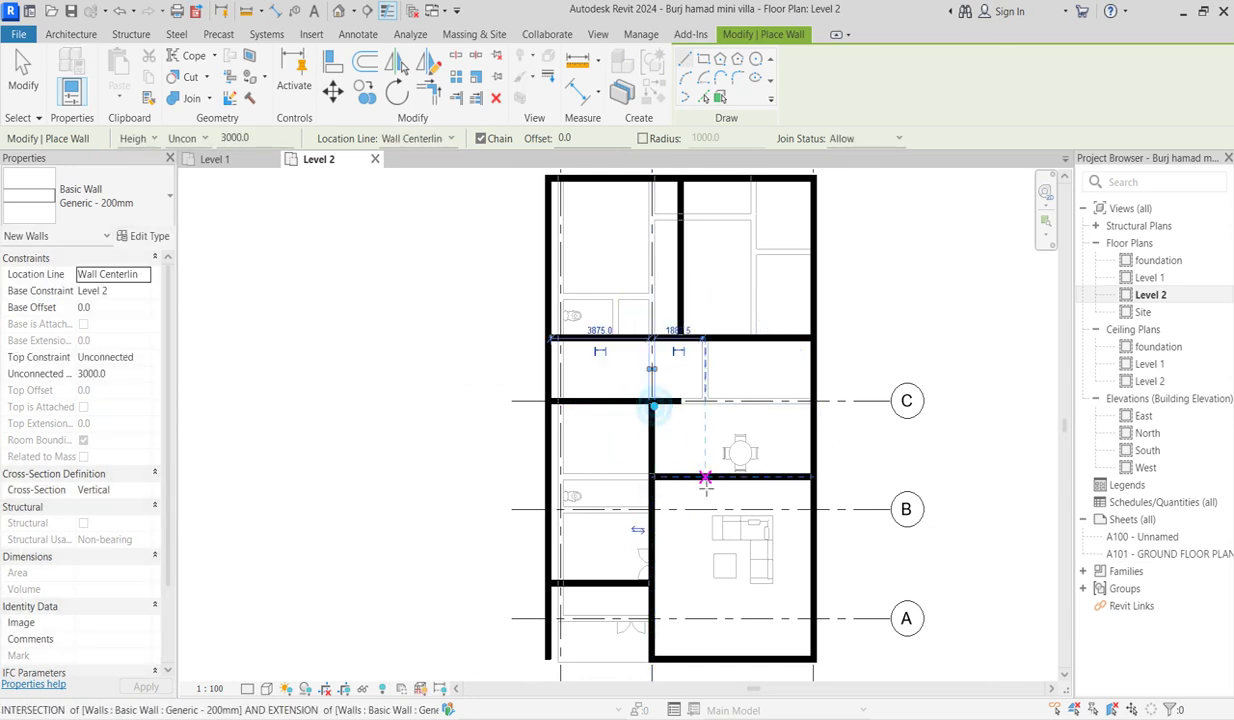
pyautogui.press('Escape')
# Draw an L-shaped pair of walls beside the upper dividing wall, about 1600 mm across and down to the horizontal cross wall
pyautogui.scroll(1, 771, 560)
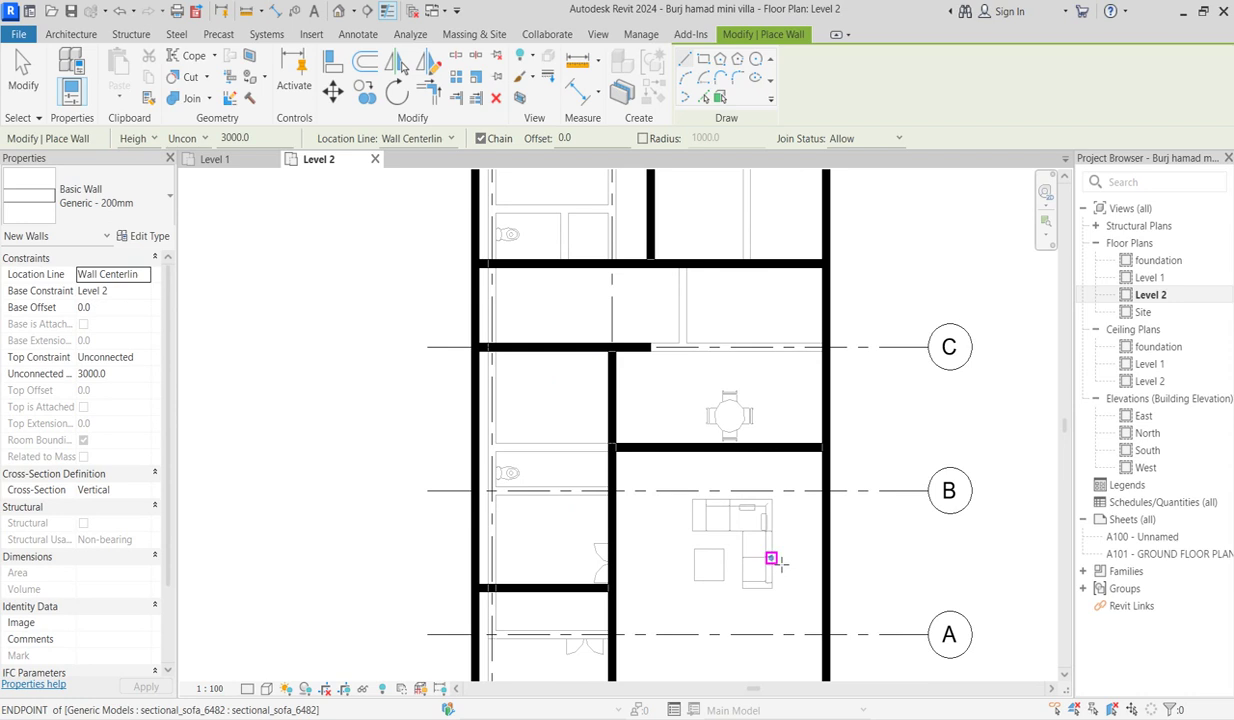
pyautogui.scroll(-2, 724, 575)
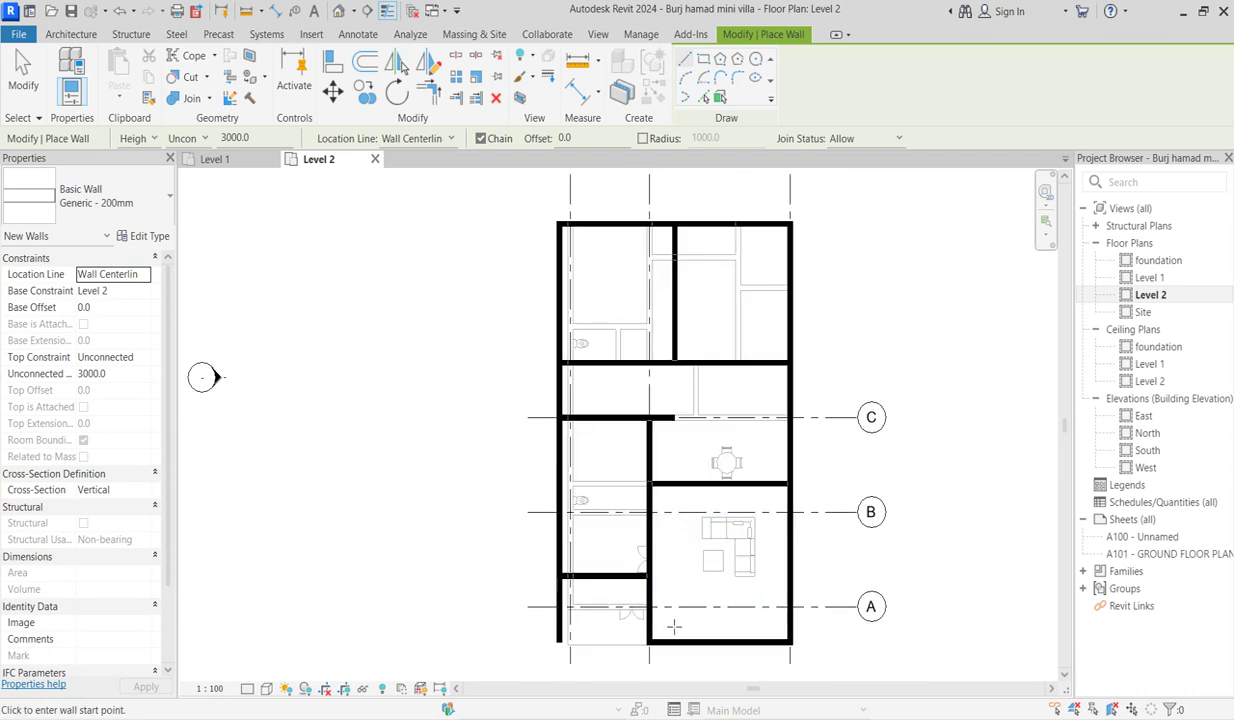
pyautogui.scroll(-3, 655, 590)
pyautogui.scroll(3, 630, 615)
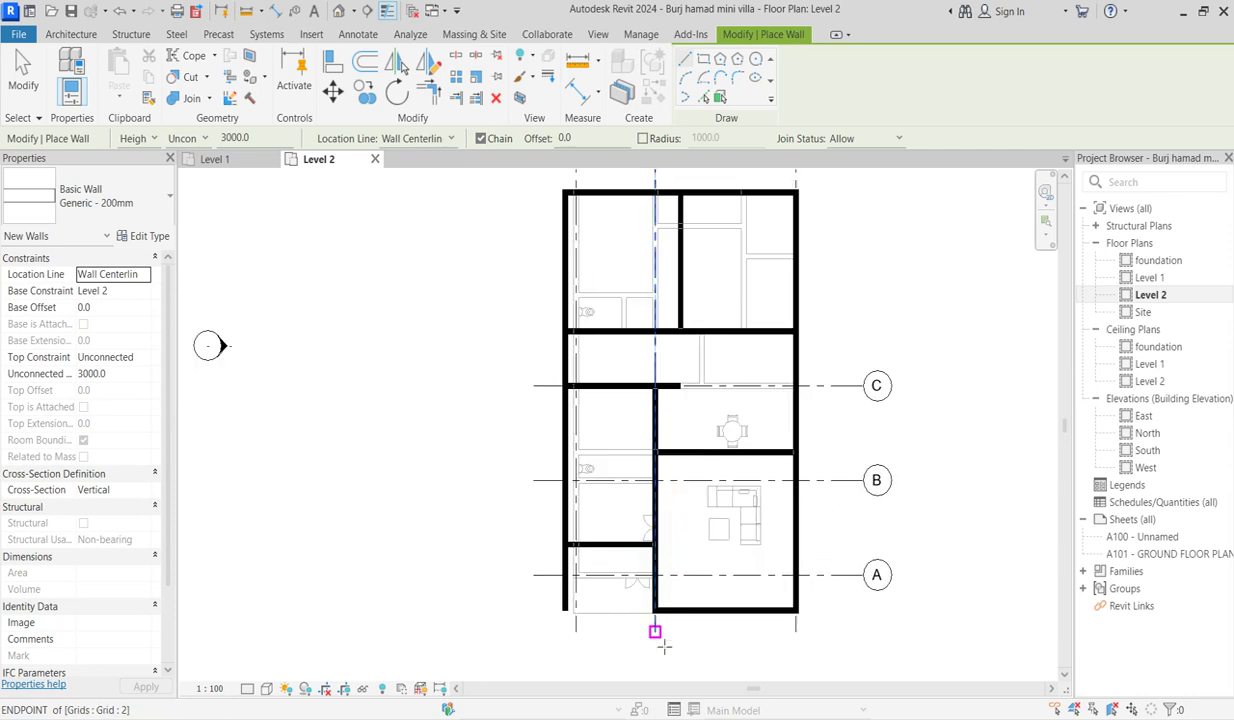
pyautogui.scroll(-2, 622, 540)
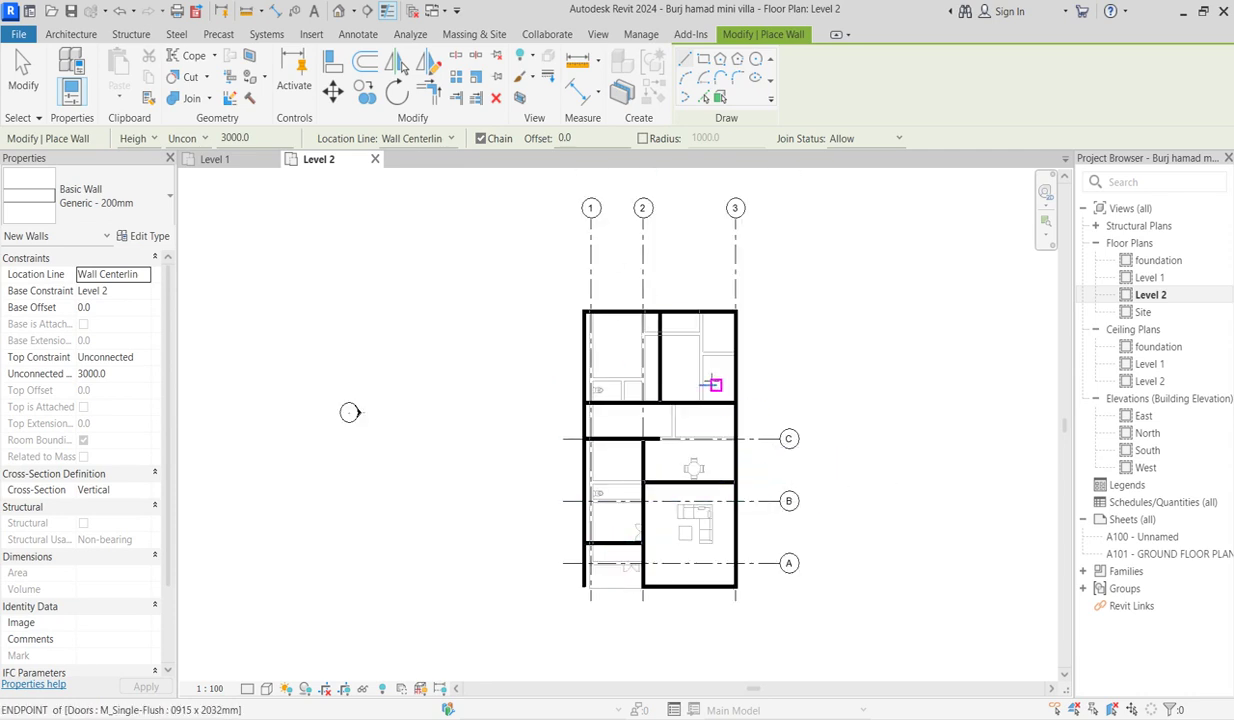
pyautogui.scroll(2, 688, 373)
pyautogui.scroll(1, 665, 388)
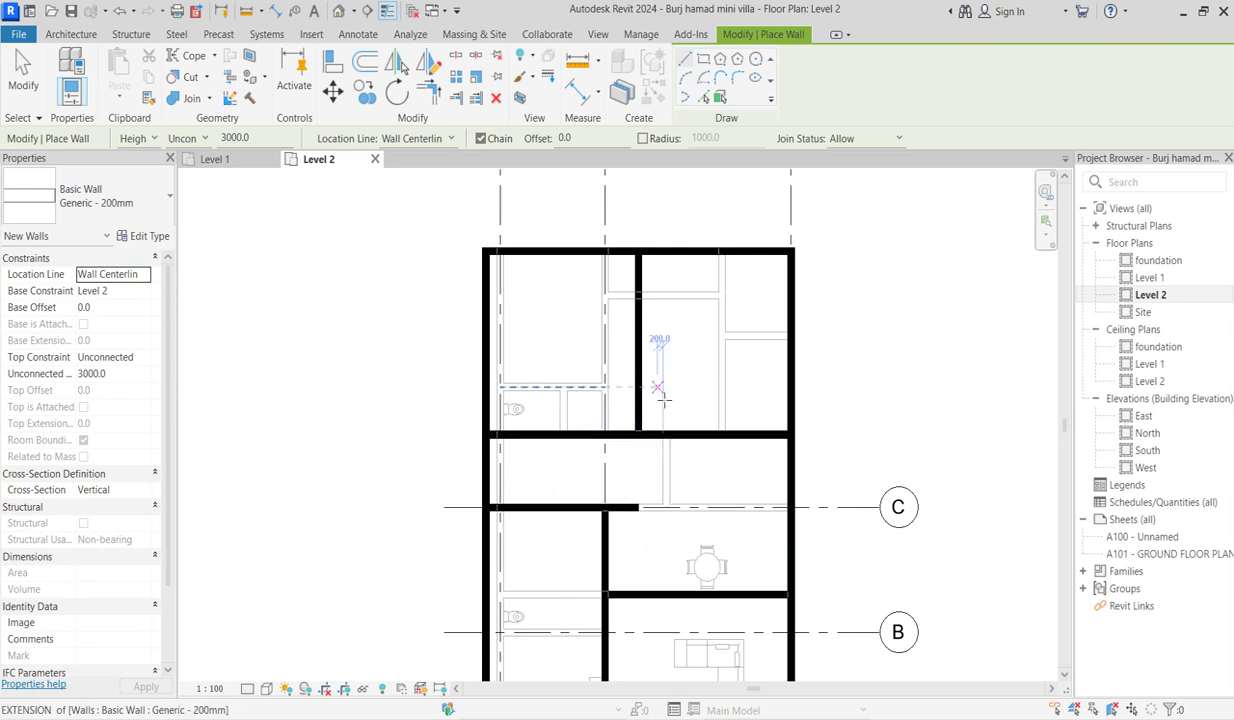
pyautogui.click(638, 387)
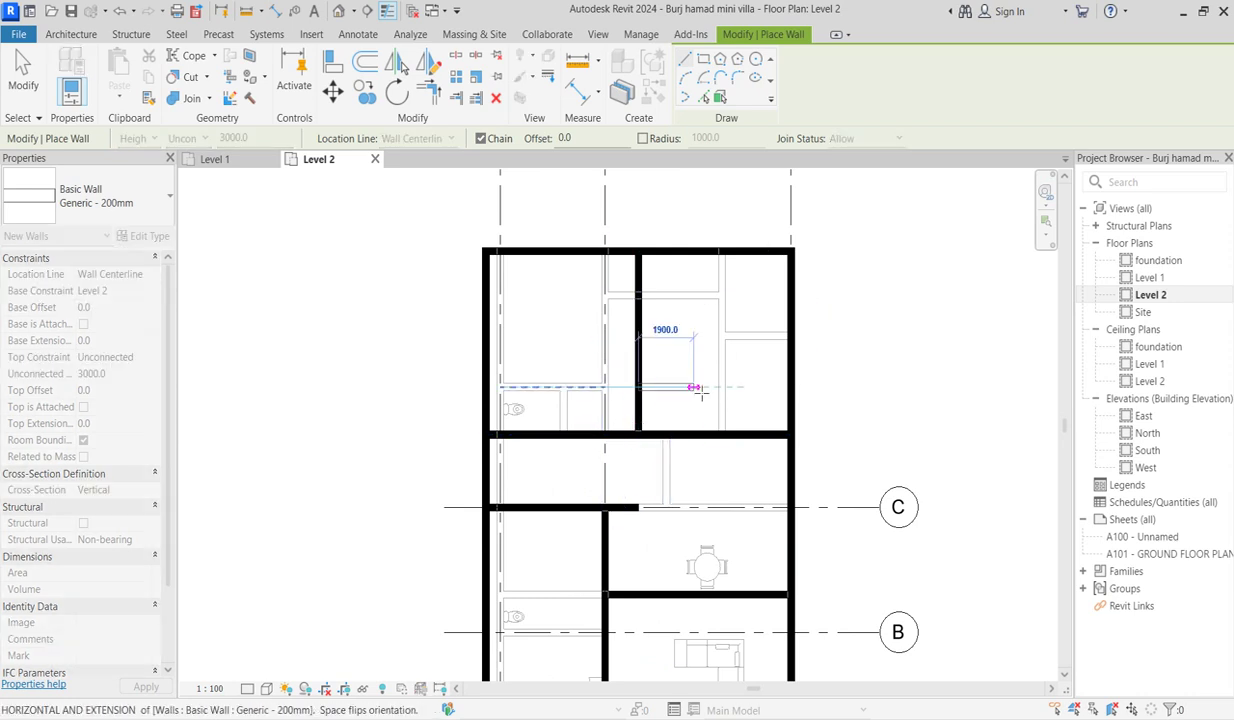
pyautogui.click(685, 388)
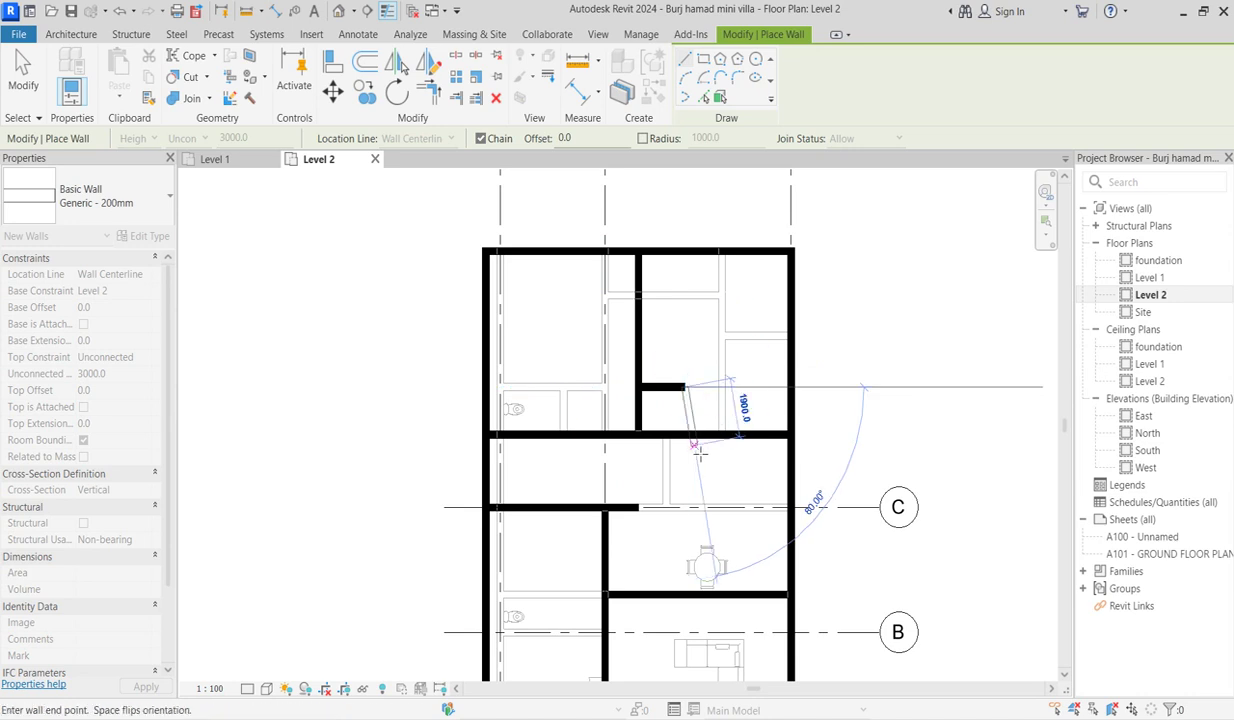
pyautogui.click(685, 435)
pyautogui.press('Escape')
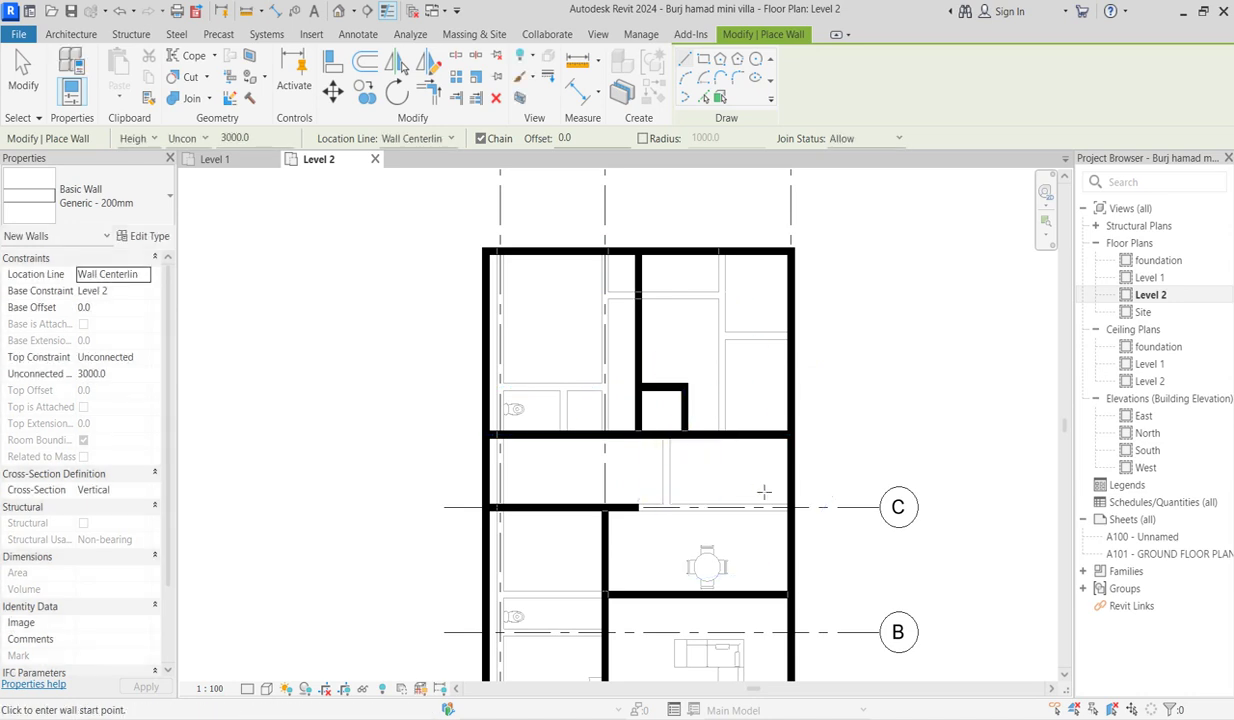
# End wall placement and delete the two small walls forming the L-shaped enclosure beside the upper dividing wall
pyautogui.scroll(2, 680, 473)
pyautogui.rightClick(645, 385)
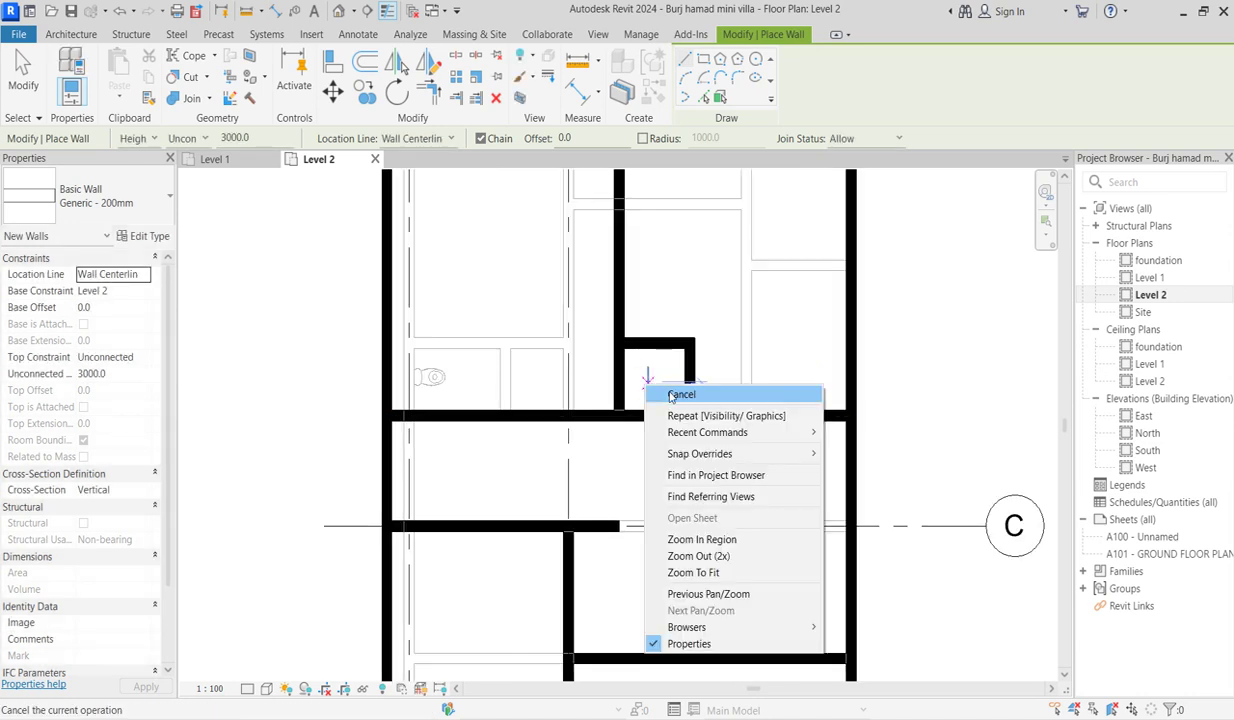
pyautogui.click(676, 393)
pyautogui.rightClick(650, 372)
pyautogui.click(685, 382)
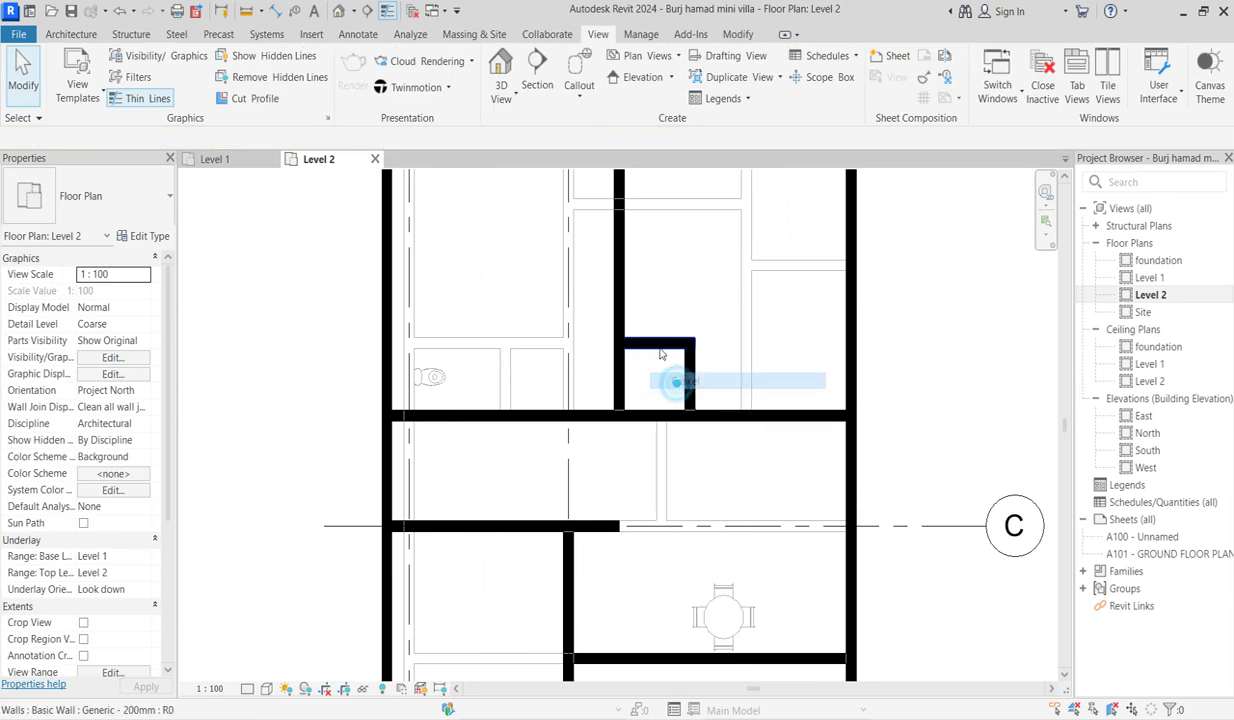
pyautogui.click(659, 346)
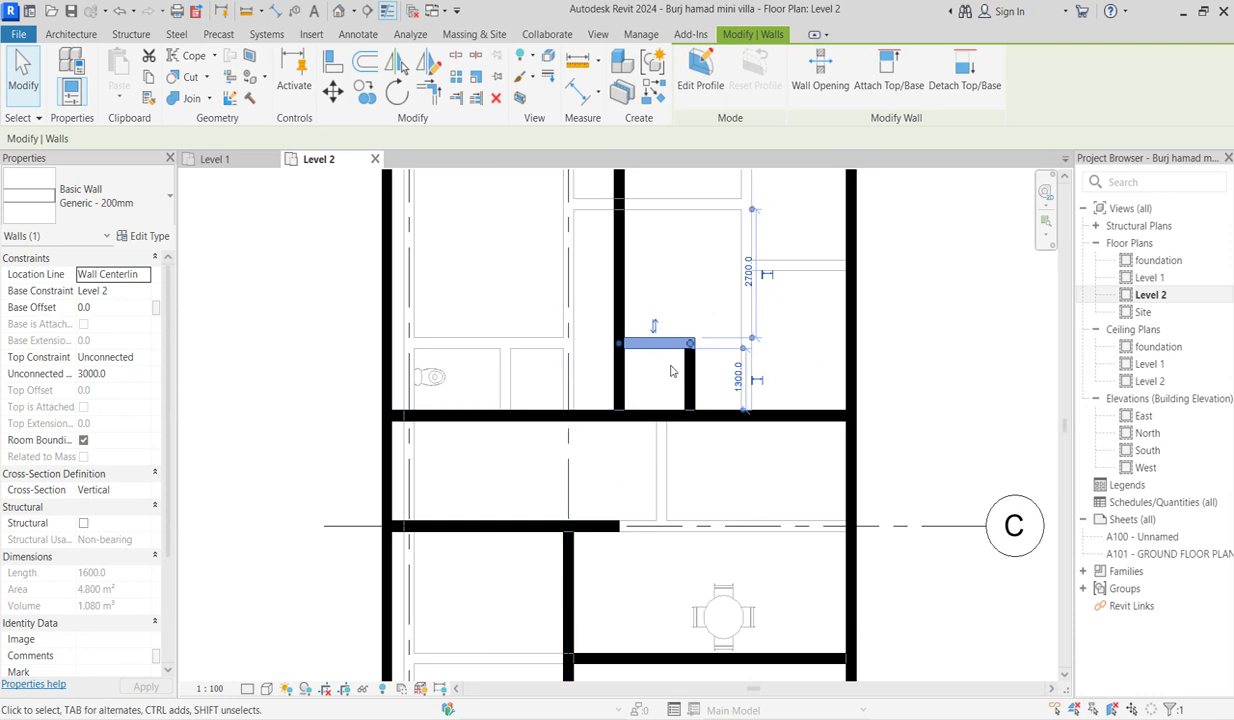
pyautogui.click(660, 373)
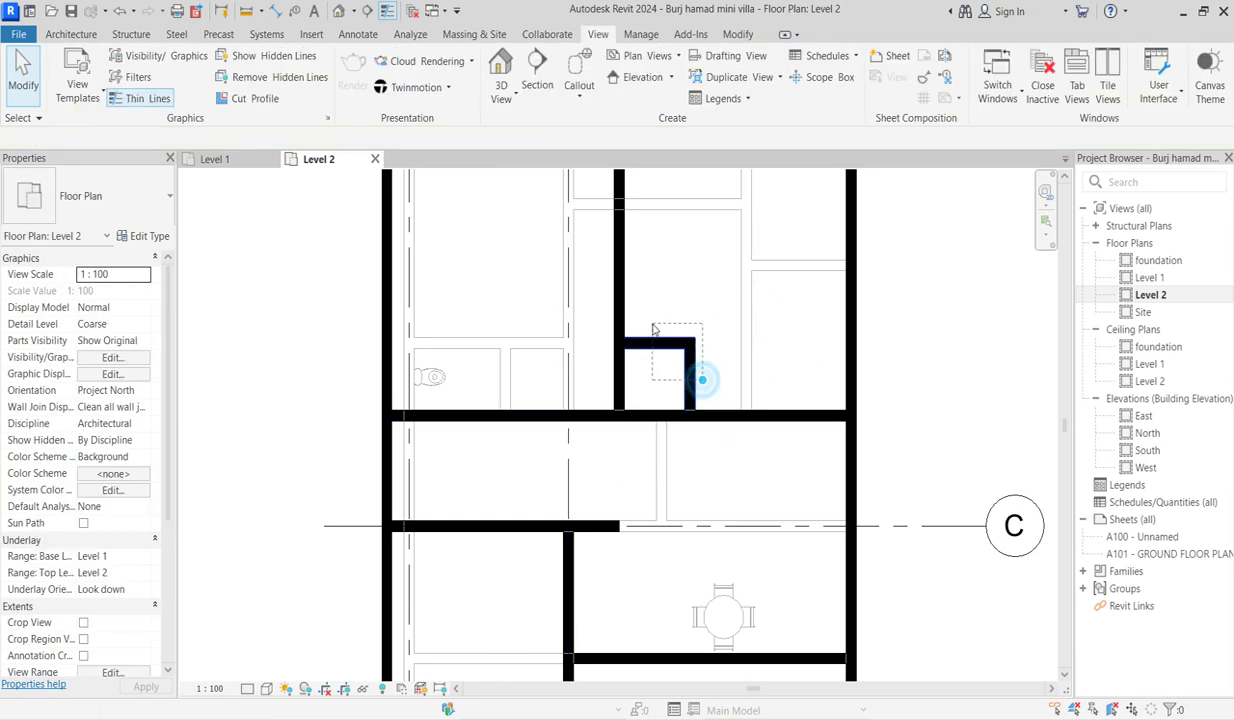
pyautogui.moveTo(705, 381); pyautogui.dragTo(653, 330)
pyautogui.press('Delete')
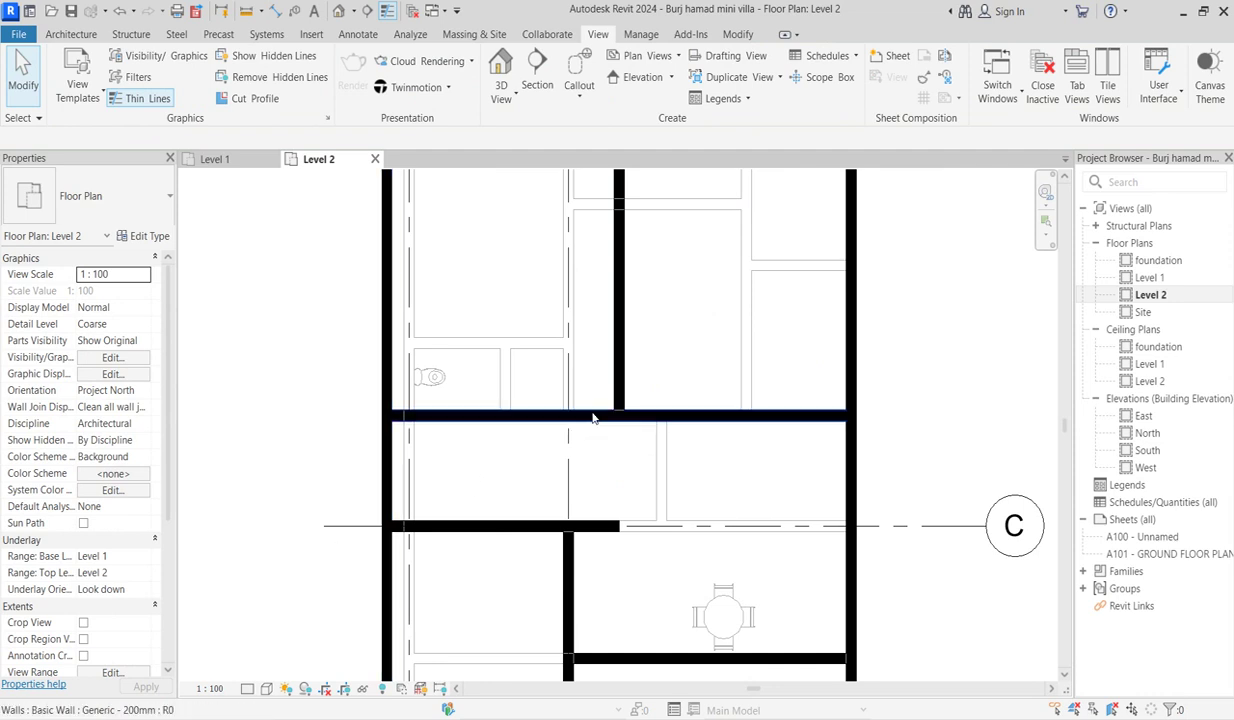
# Draw similar Generic - 200mm walls from the west exterior wall across the upper-left room and about 1525 mm down to the horizontal cross wall
pyautogui.scroll(-2, 625, 465)
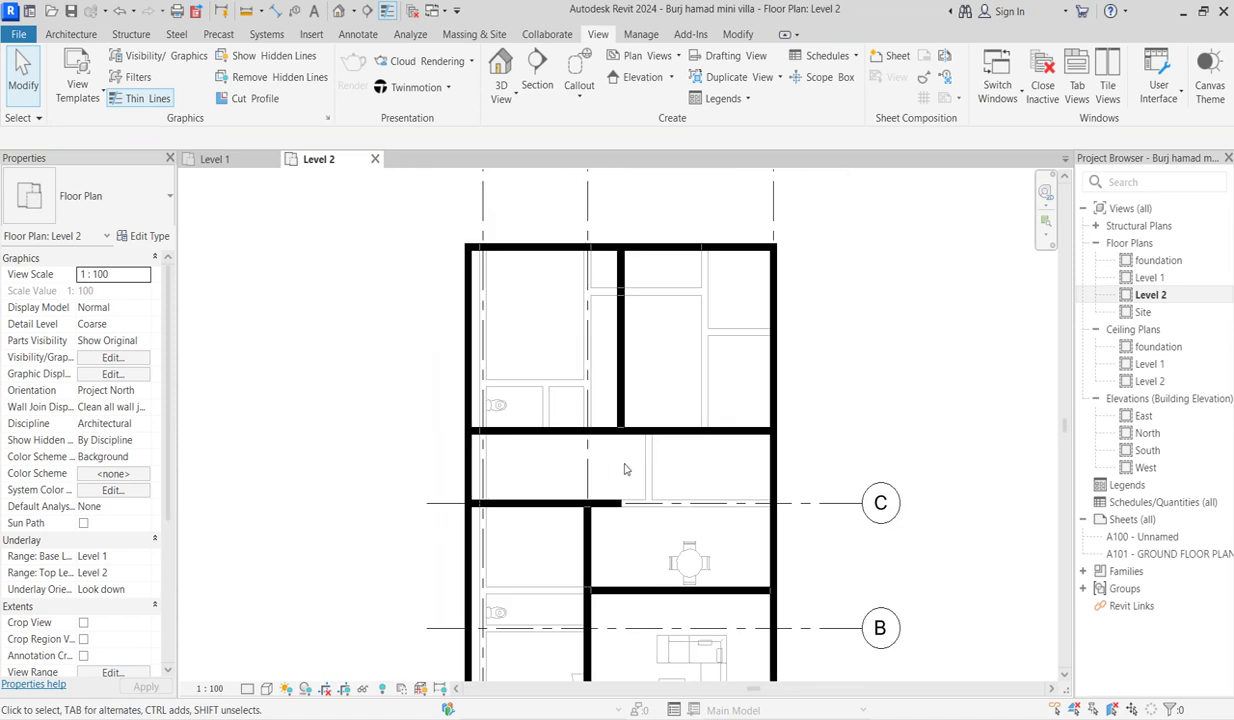
pyautogui.click(468, 375)
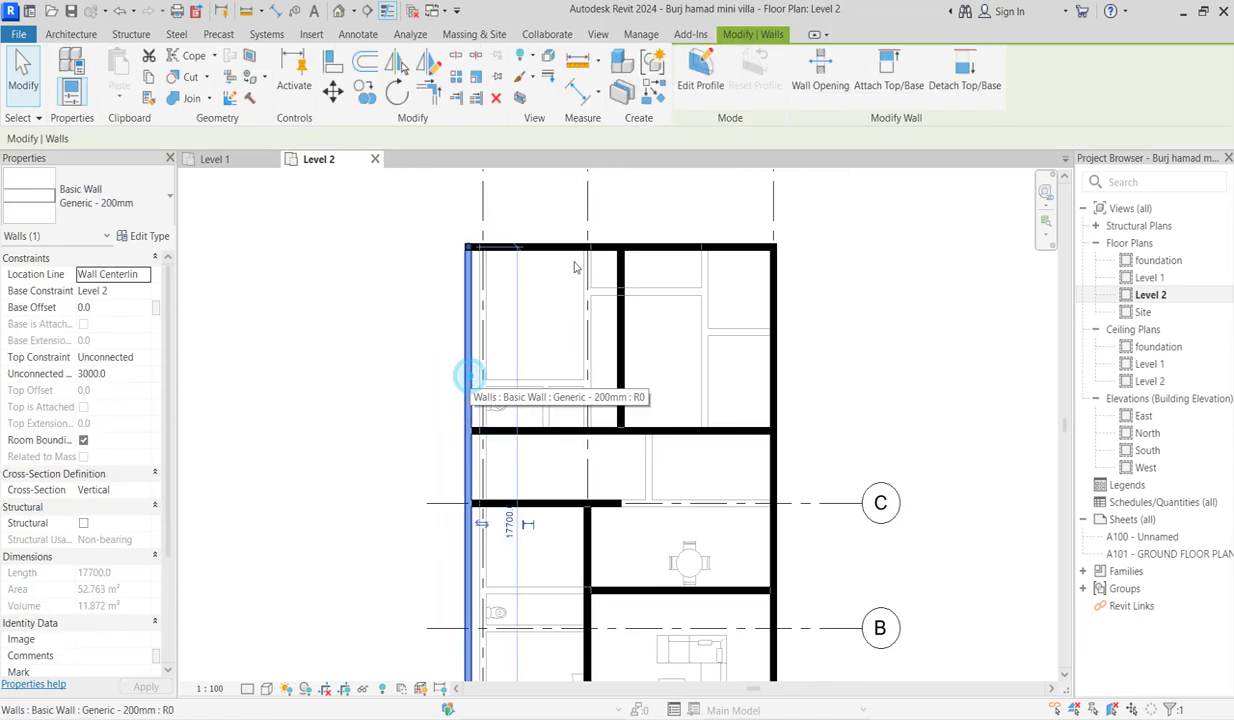
pyautogui.click(621, 91)
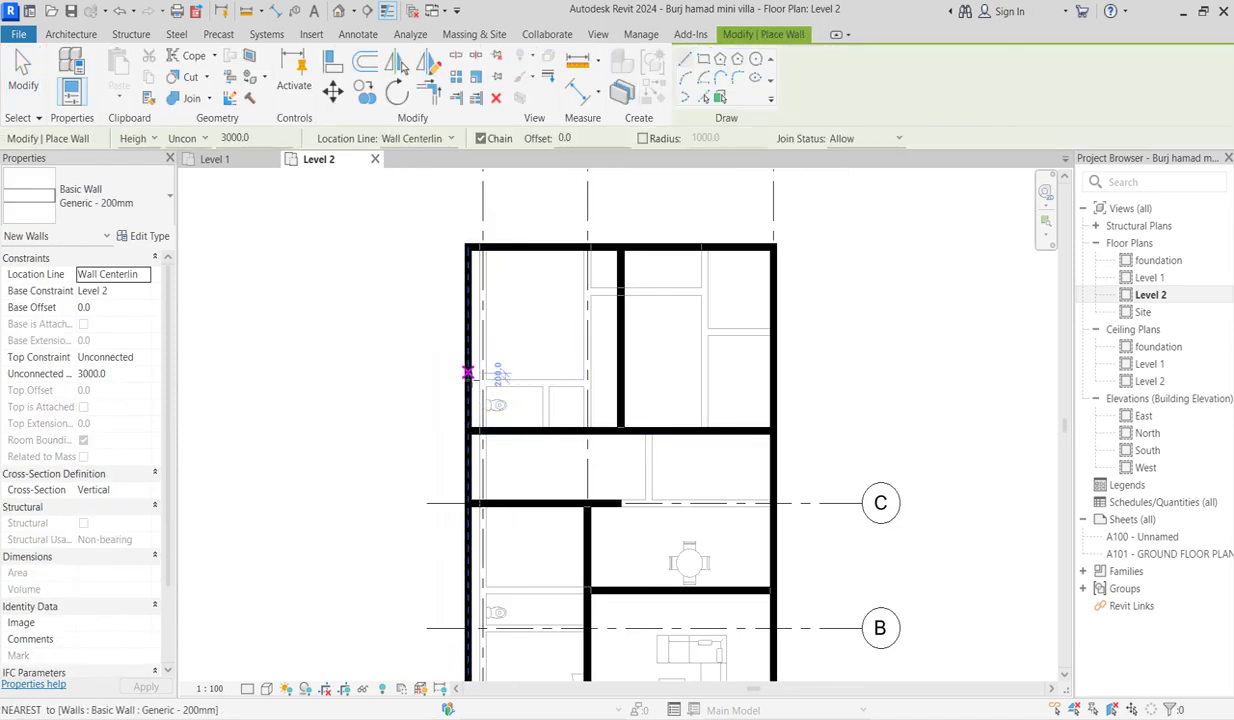
pyautogui.click(468, 383)
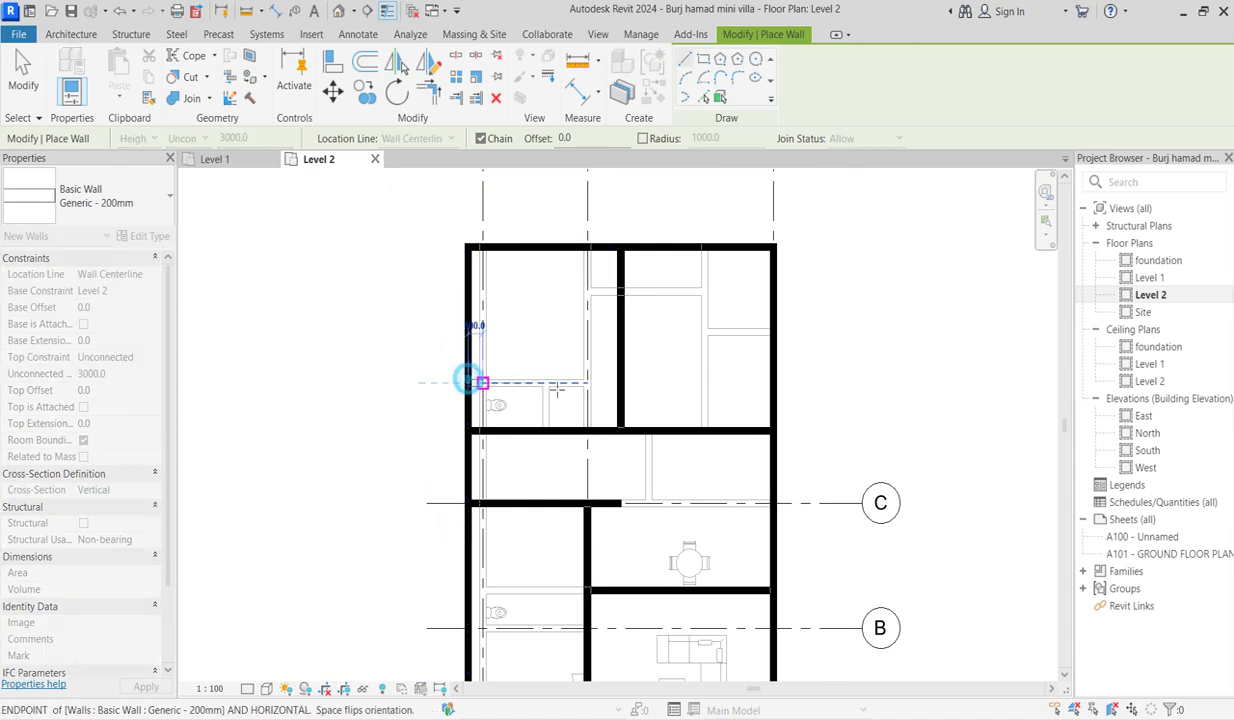
pyautogui.click(572, 383)
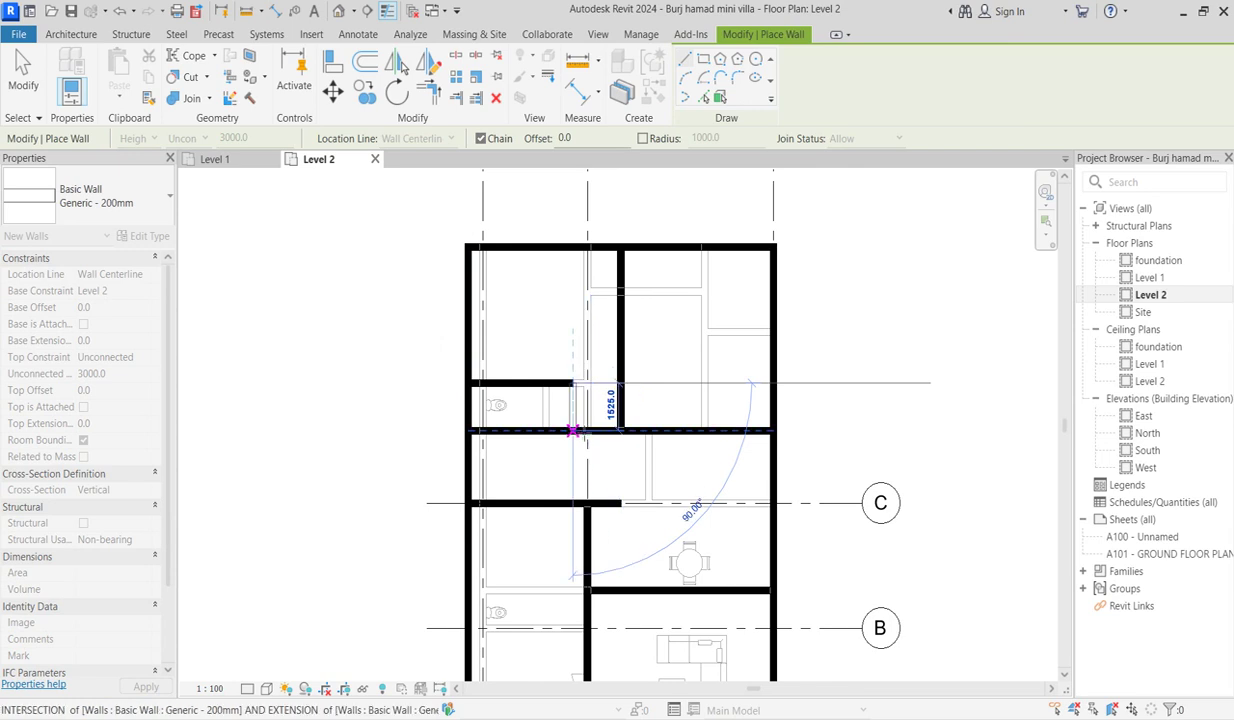
pyautogui.click(575, 428)
pyautogui.press('Escape')
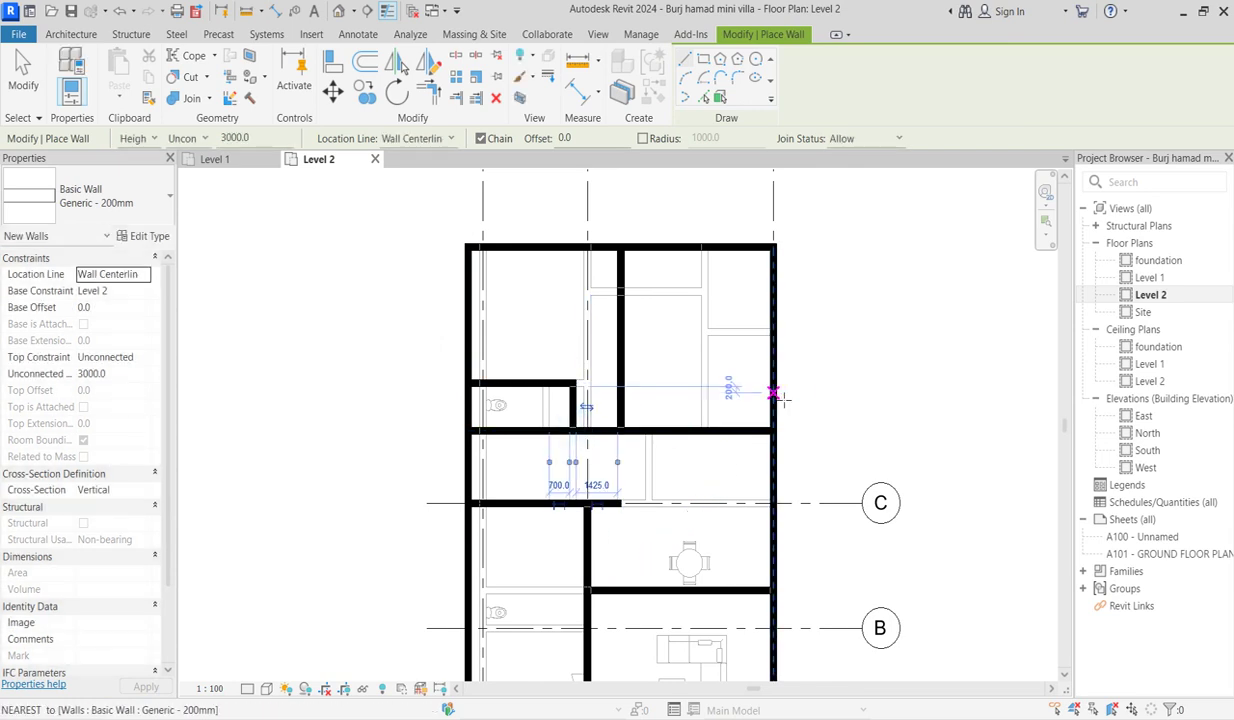
# Draw a matching L-shaped pair of walls from the east exterior wall, turning about 1525 mm down to the horizontal cross wall
pyautogui.click(773, 383)
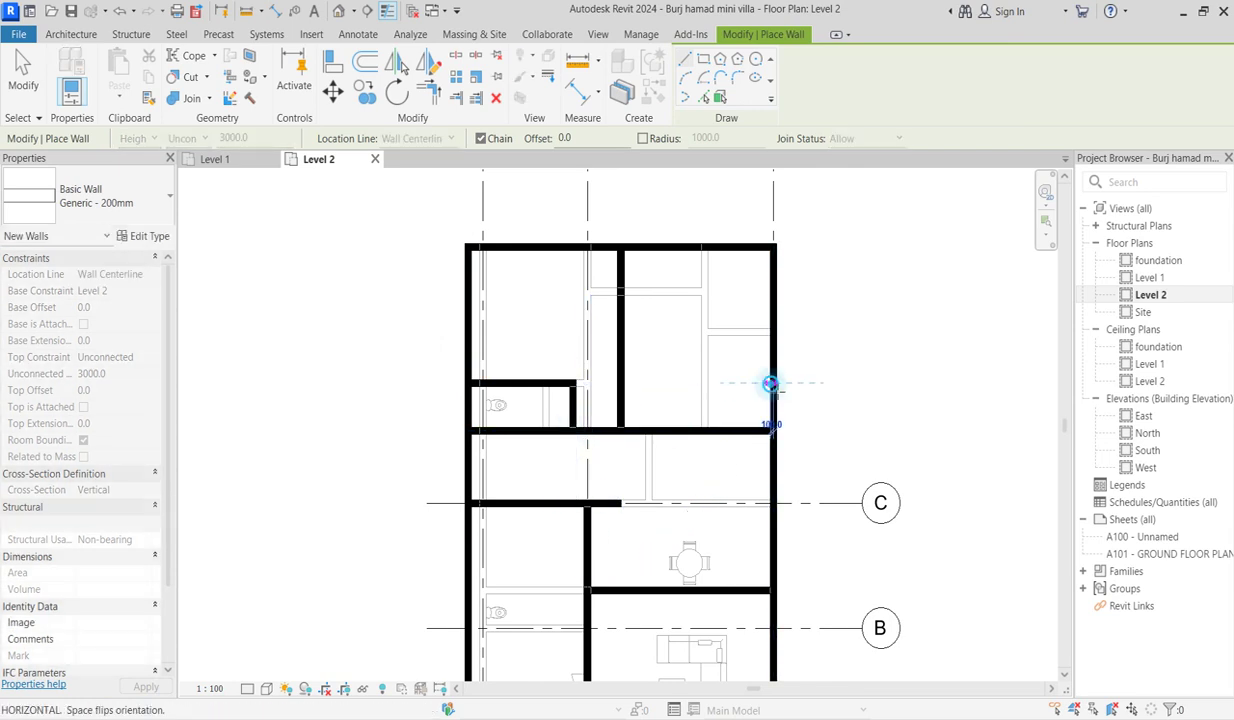
pyautogui.click(667, 383)
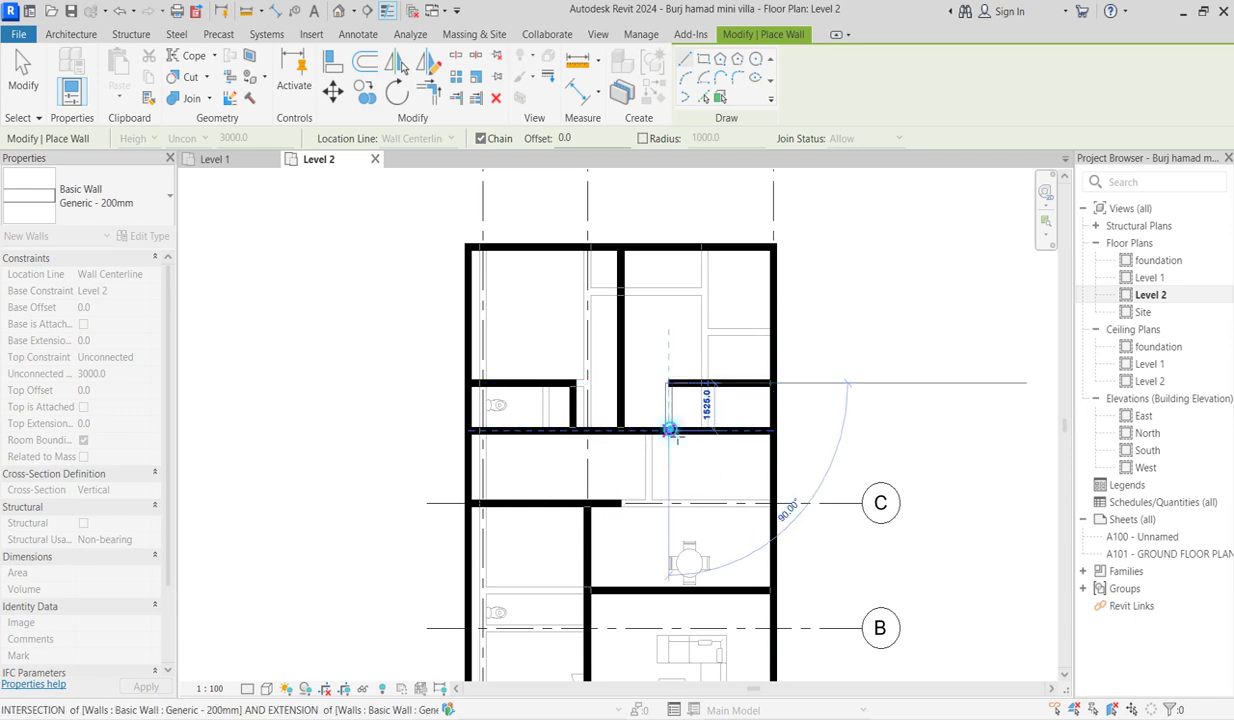
pyautogui.click(670, 431)
pyautogui.press('Escape')
# Draw a Generic - 200mm wall from the living room's upper-left corner straight across to the west exterior wall
pyautogui.scroll(-3, 642, 485)
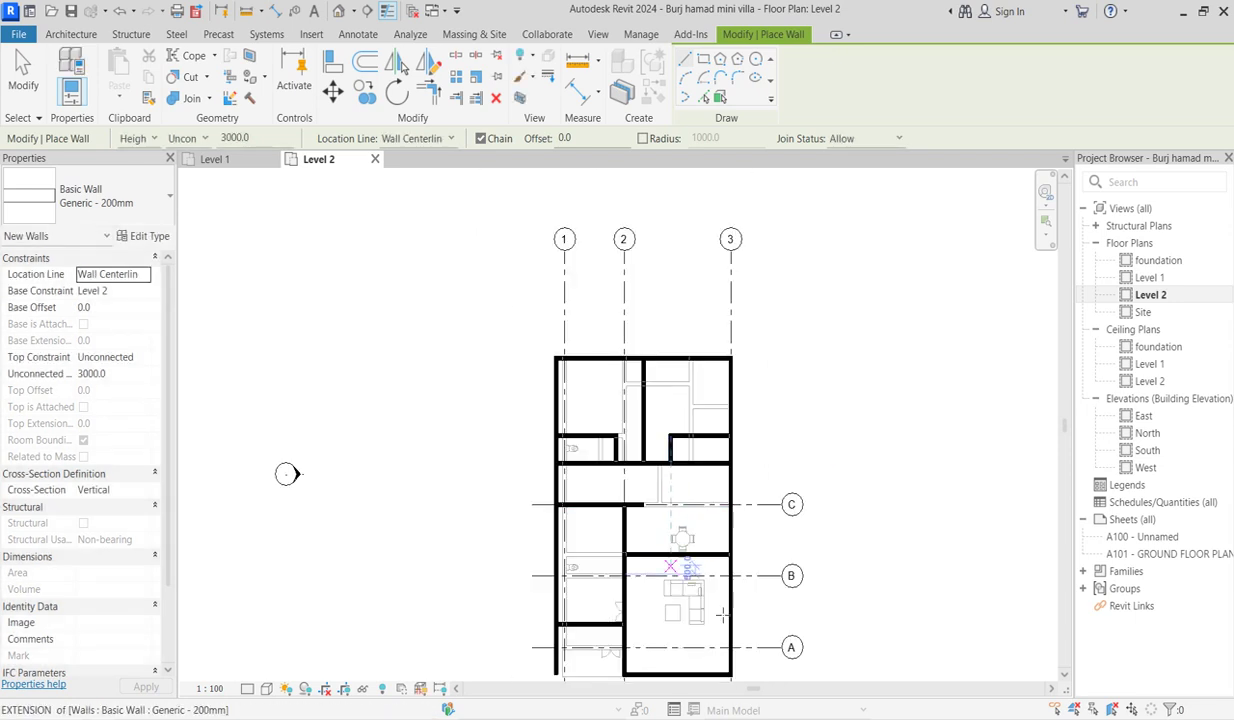
pyautogui.scroll(2, 740, 647)
pyautogui.scroll(-2, 526, 440)
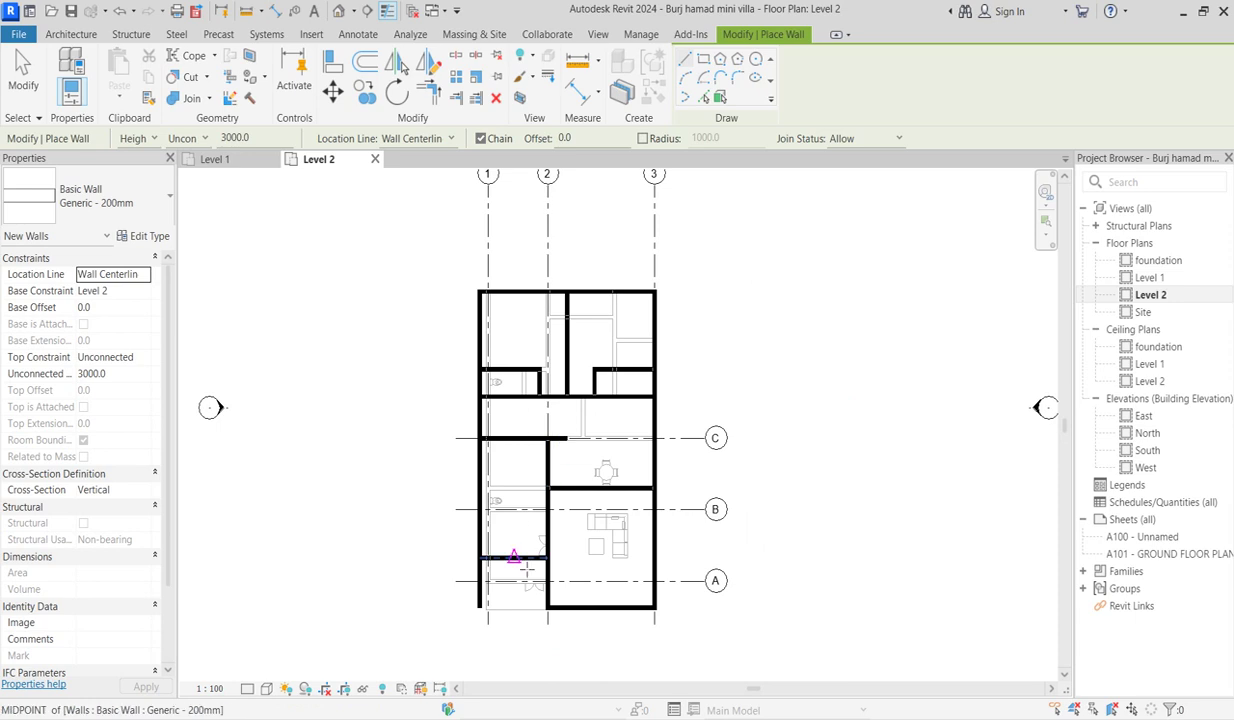
pyautogui.scroll(2, 530, 563)
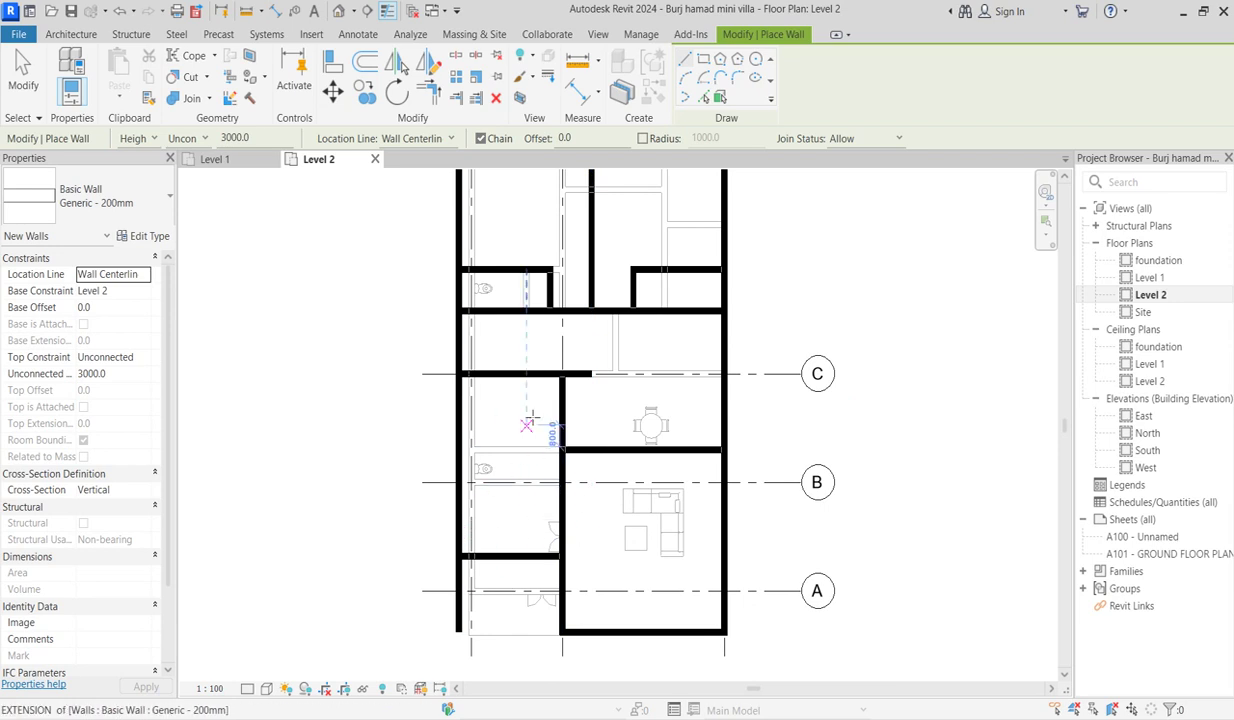
pyautogui.scroll(2, 562, 449)
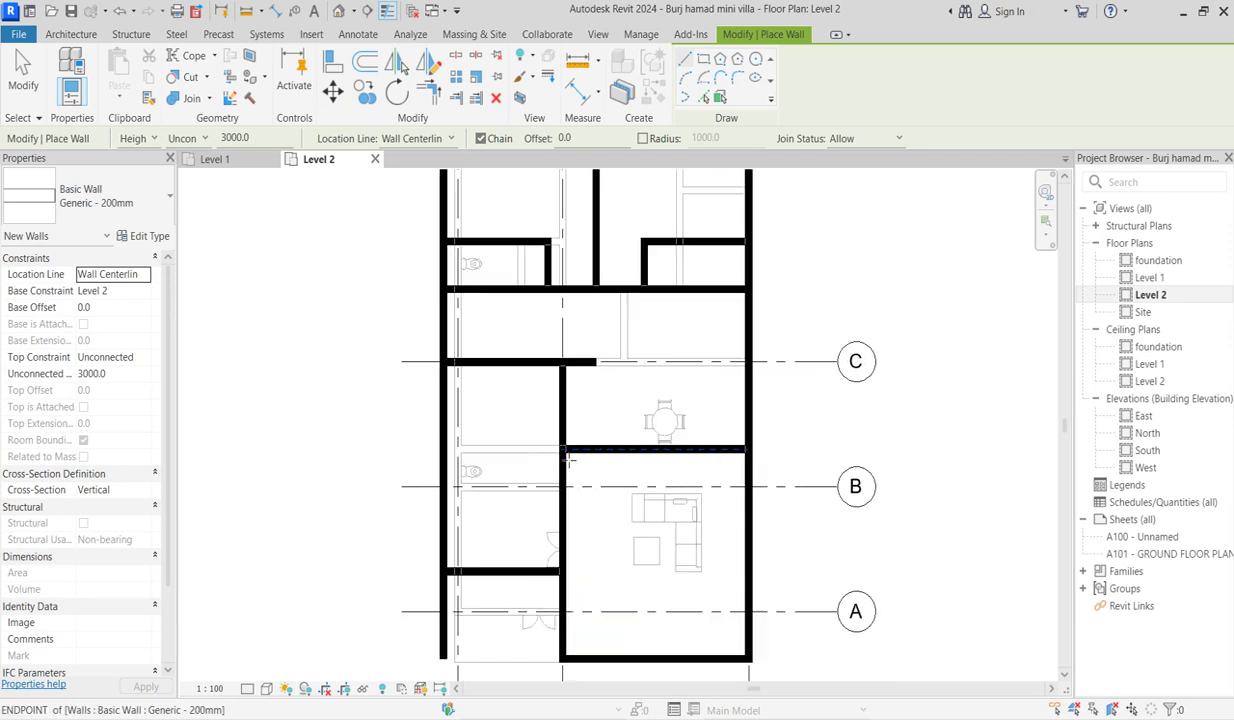
pyautogui.scroll(-2, 563, 452)
pyautogui.scroll(3, 560, 450)
pyautogui.click(562, 440)
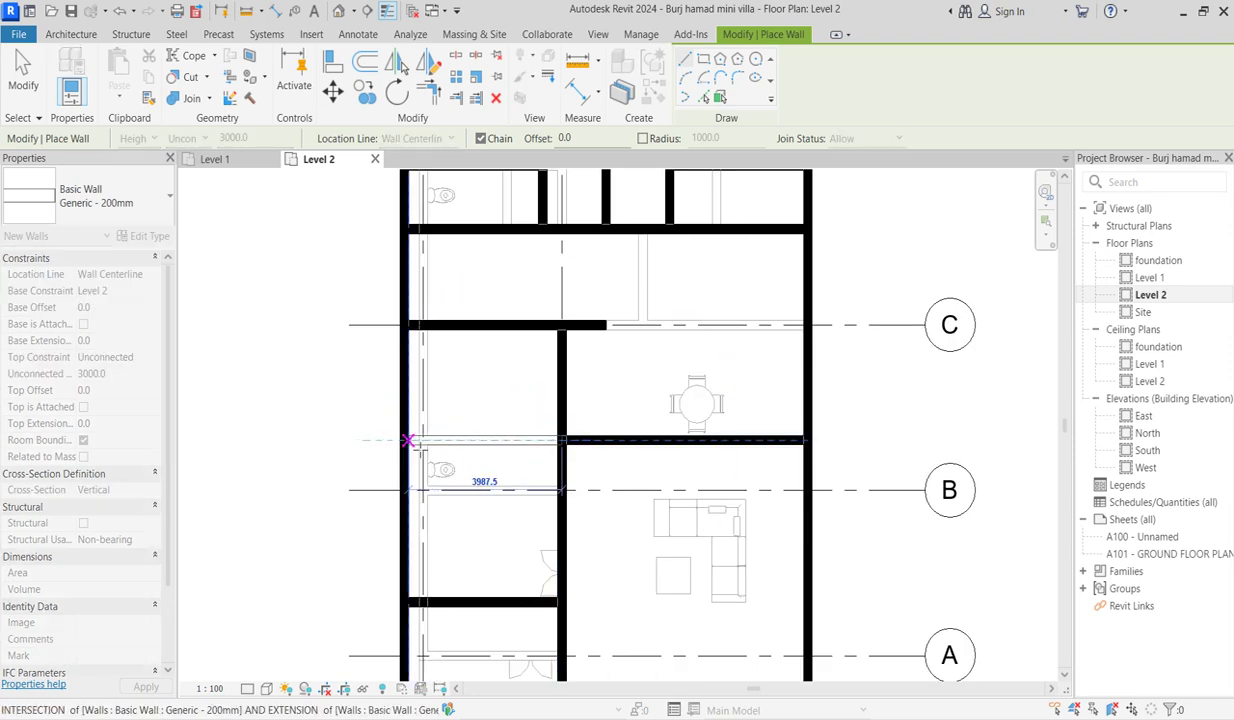
pyautogui.click(404, 440)
pyautogui.press('Escape')
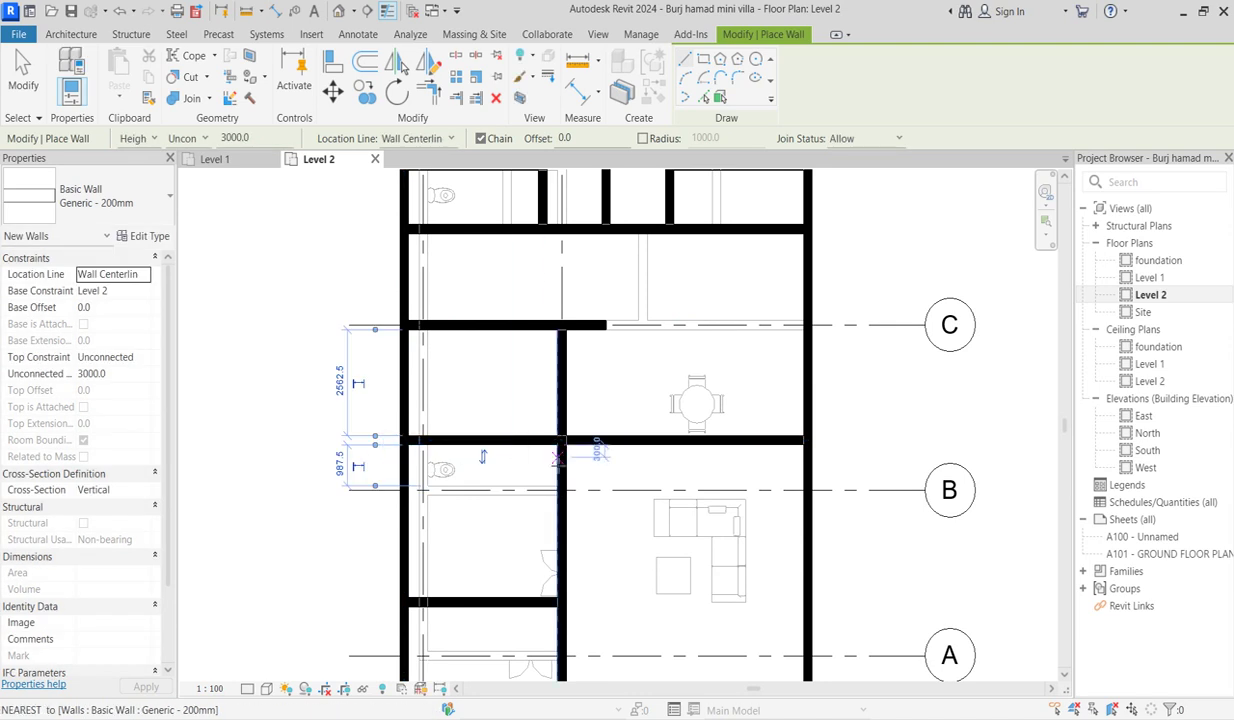
# Place an M_Single-Flush 0915 x 2032mm door in the grid 2 wall near grid A, 100 mm below the cross wall
pyautogui.scroll(-2, 557, 459)
pyautogui.scroll(1, 585, 453)
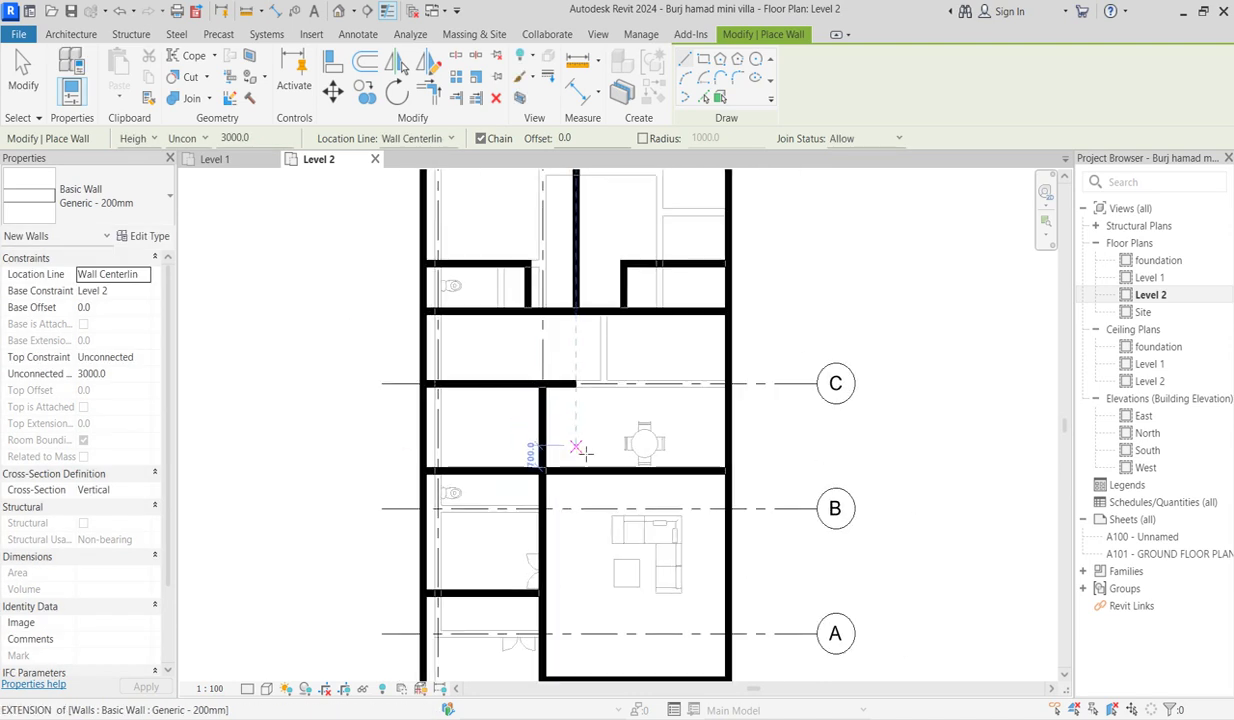
pyautogui.scroll(-2, 585, 453)
pyautogui.scroll(3, 606, 492)
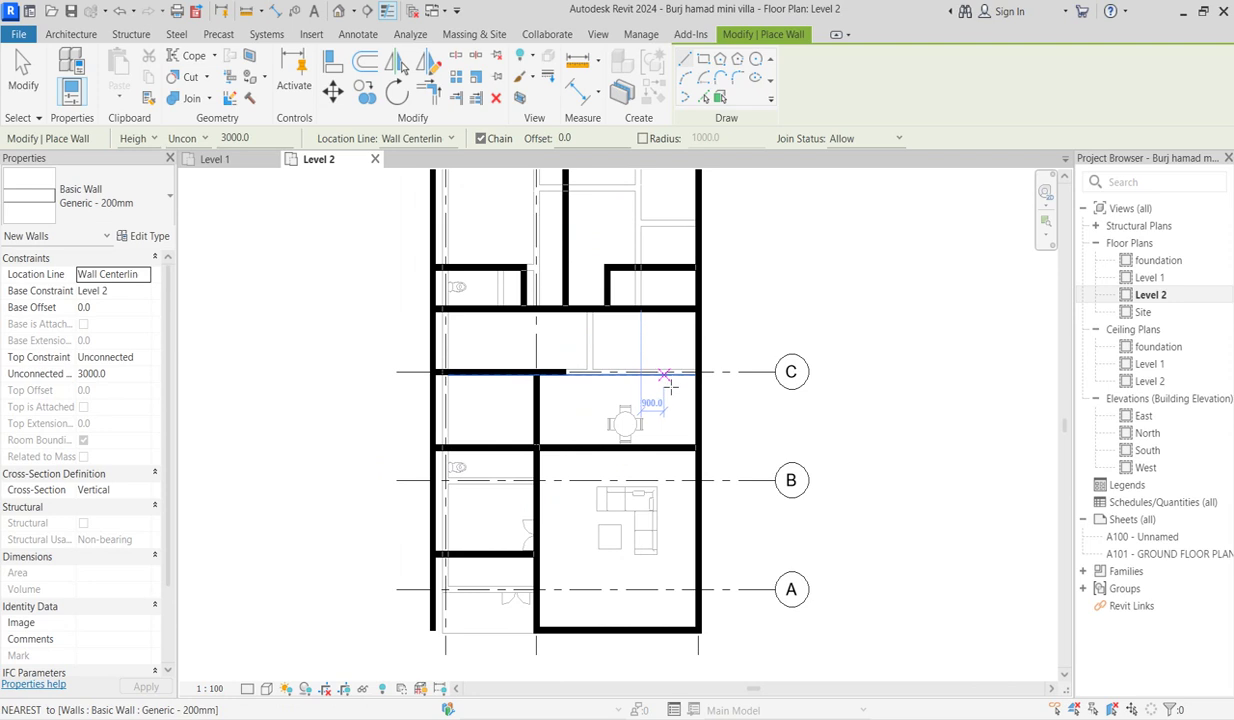
pyautogui.scroll(-4, 650, 395)
pyautogui.click(604, 439)
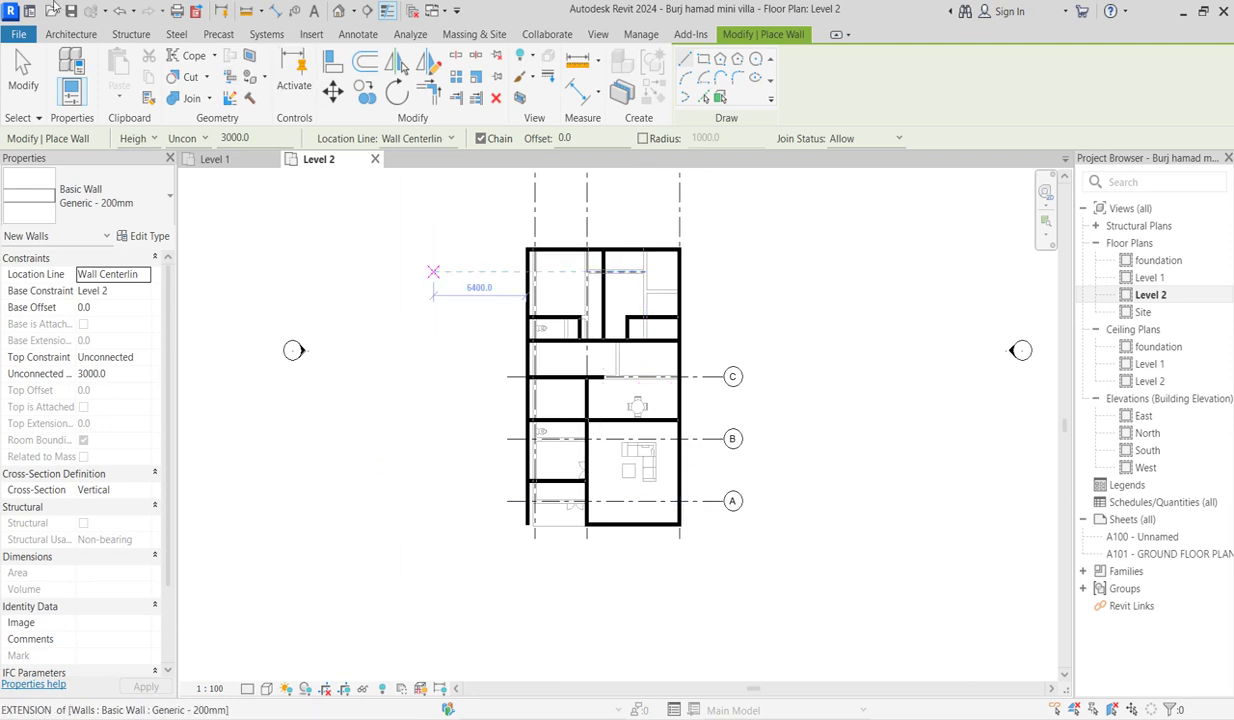
pyautogui.click(70, 34)
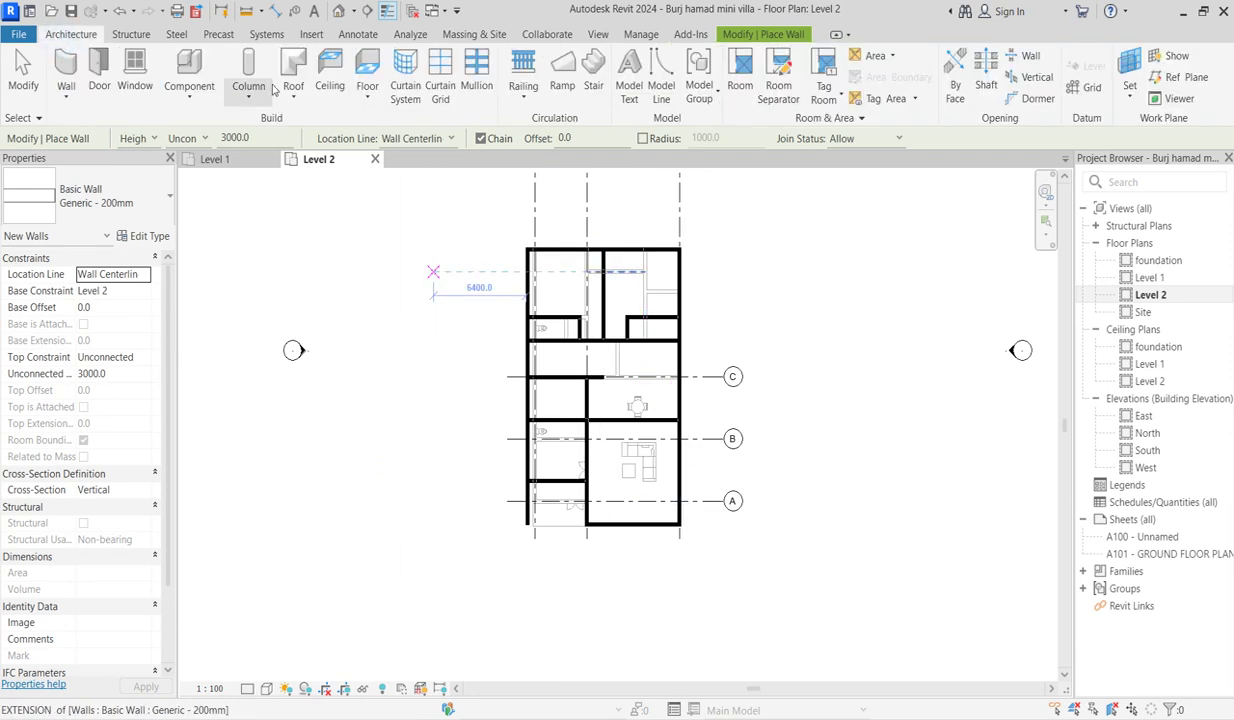
pyautogui.click(97, 70)
pyautogui.scroll(5, 600, 453)
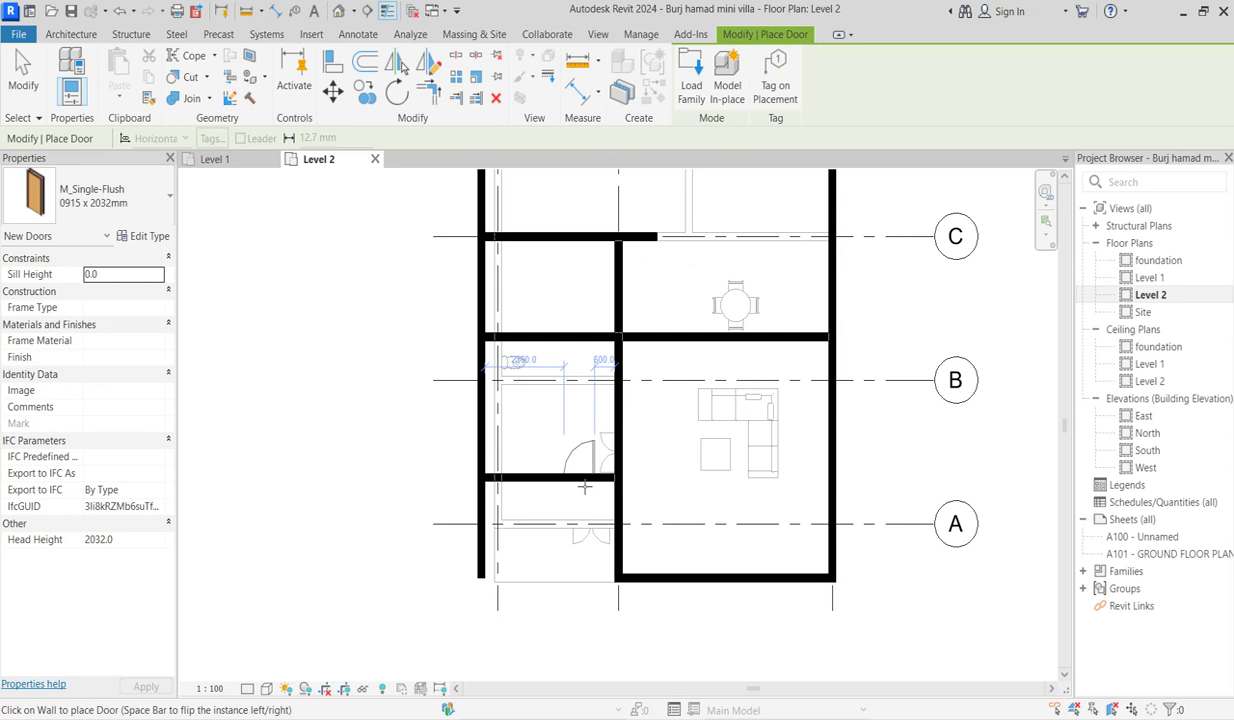
pyautogui.scroll(-3, 584, 485)
pyautogui.scroll(5, 618, 506)
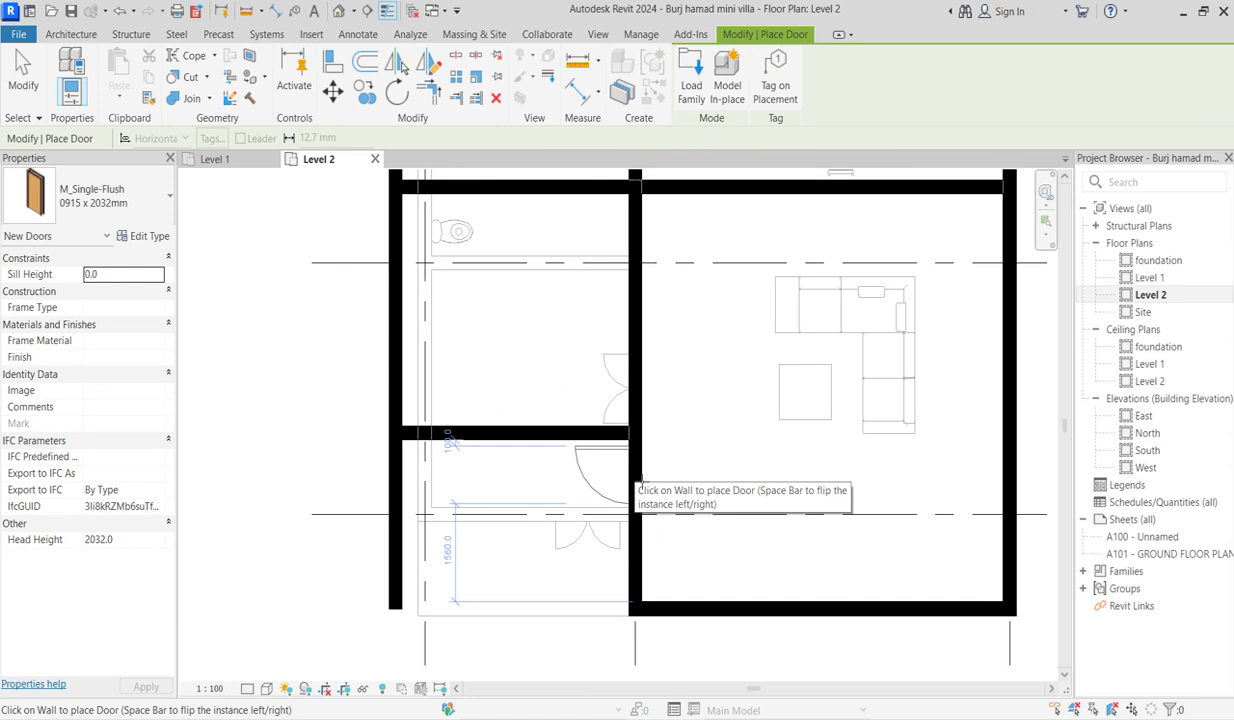
# Place another 0915 x 2032mm single-flush door in the living room's upper wall, about 2300 mm from the grid 2 wall, and end door placement
pyautogui.scroll(-3, 662, 480)
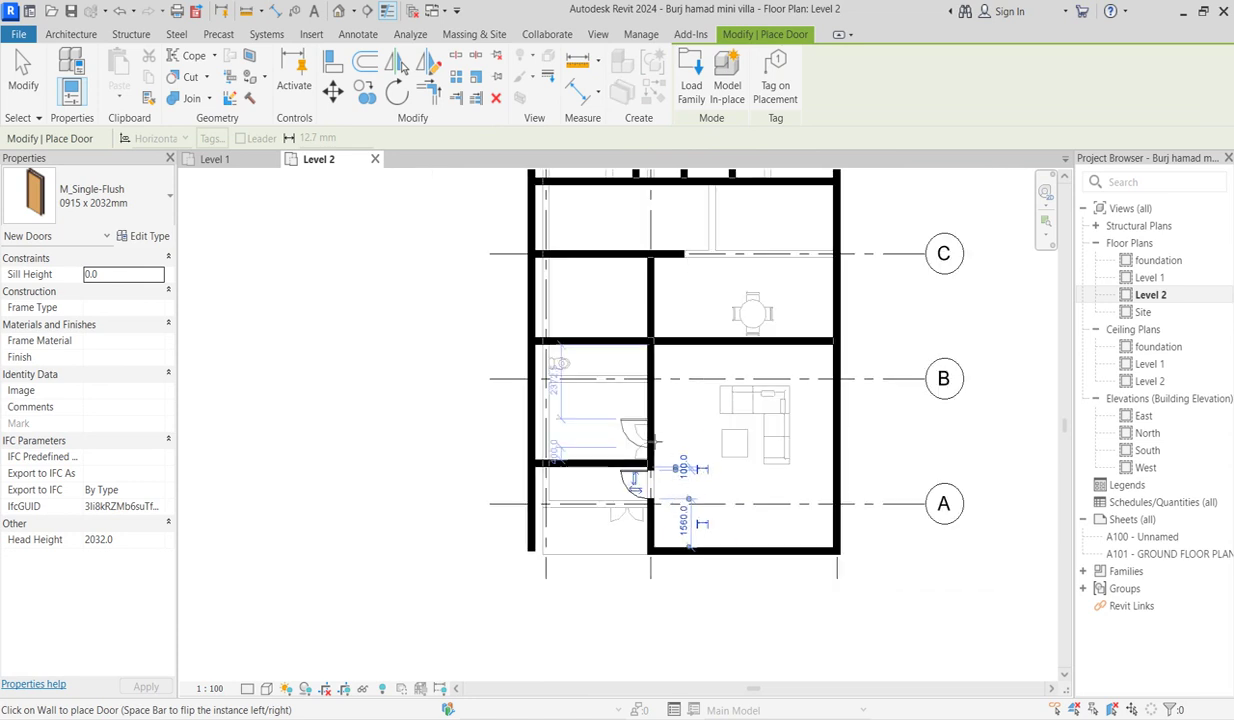
pyautogui.scroll(2, 652, 435)
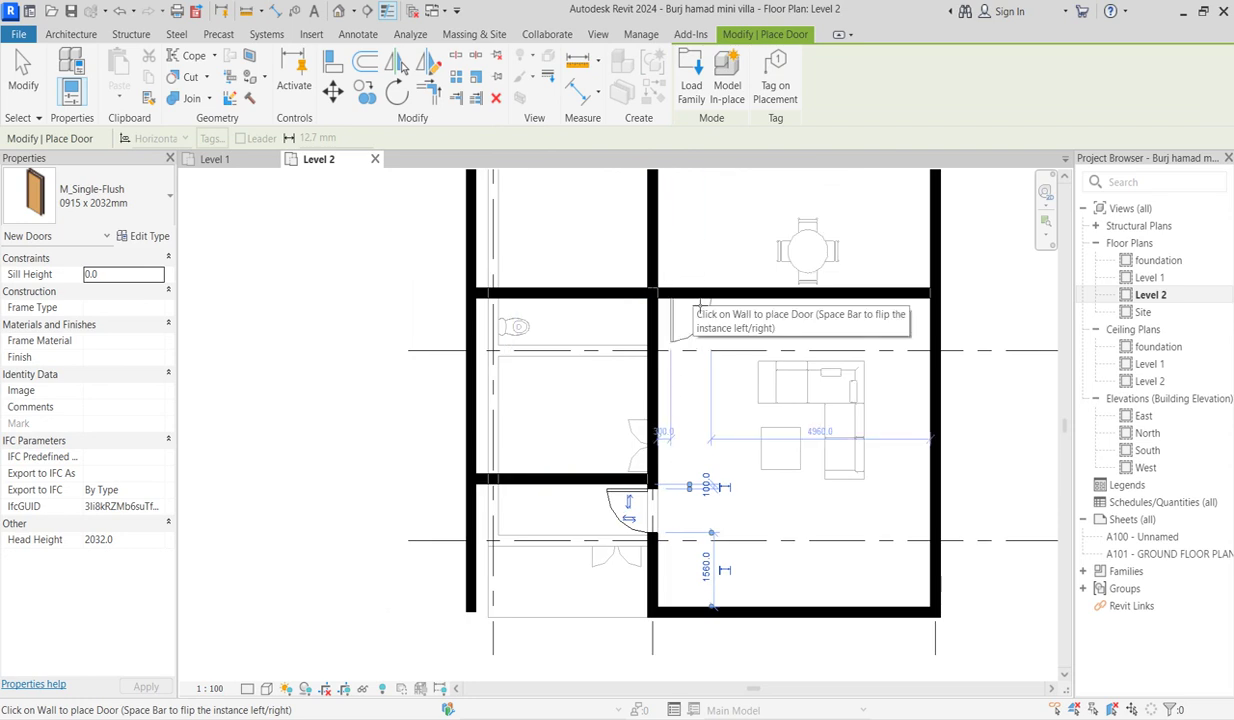
pyautogui.click(786, 302)
pyautogui.scroll(-2, 700, 390)
pyautogui.scroll(2, 690, 390)
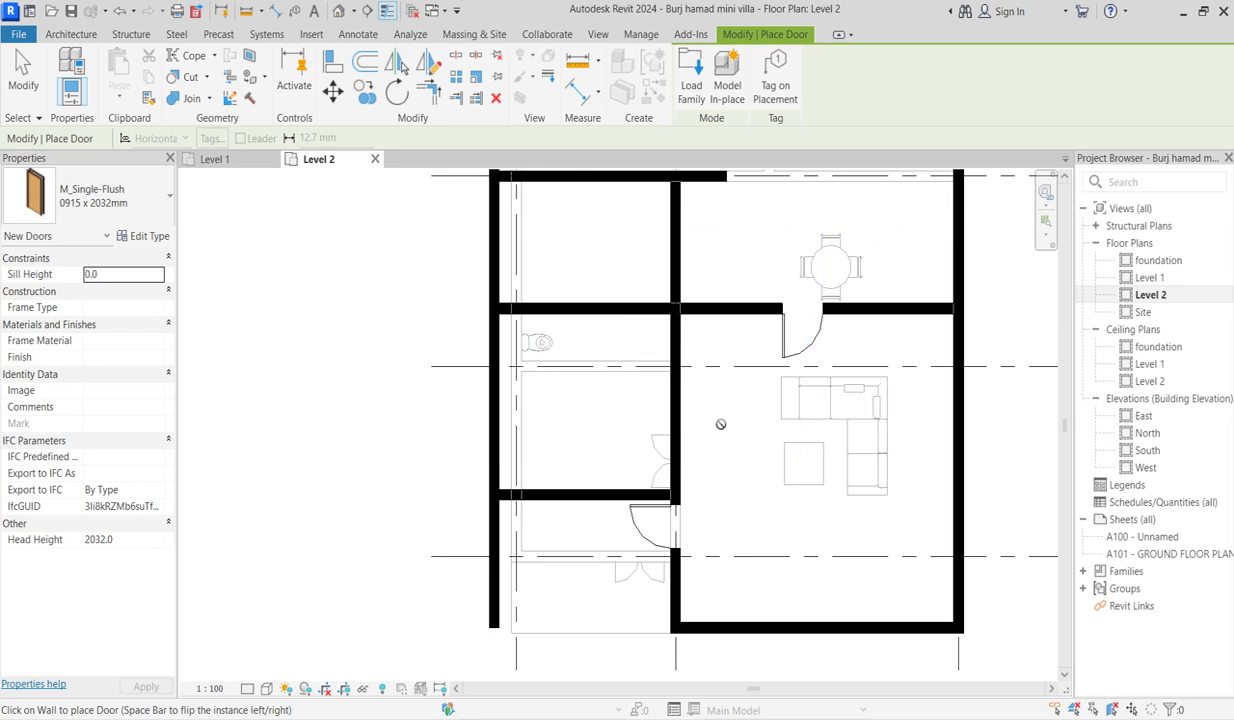
pyautogui.press('Escape')
# Split the grid 2 wall beside the living room and shorten its upper segment to about 3600 mm, leaving an opening at grid B
pyautogui.click(672, 410)
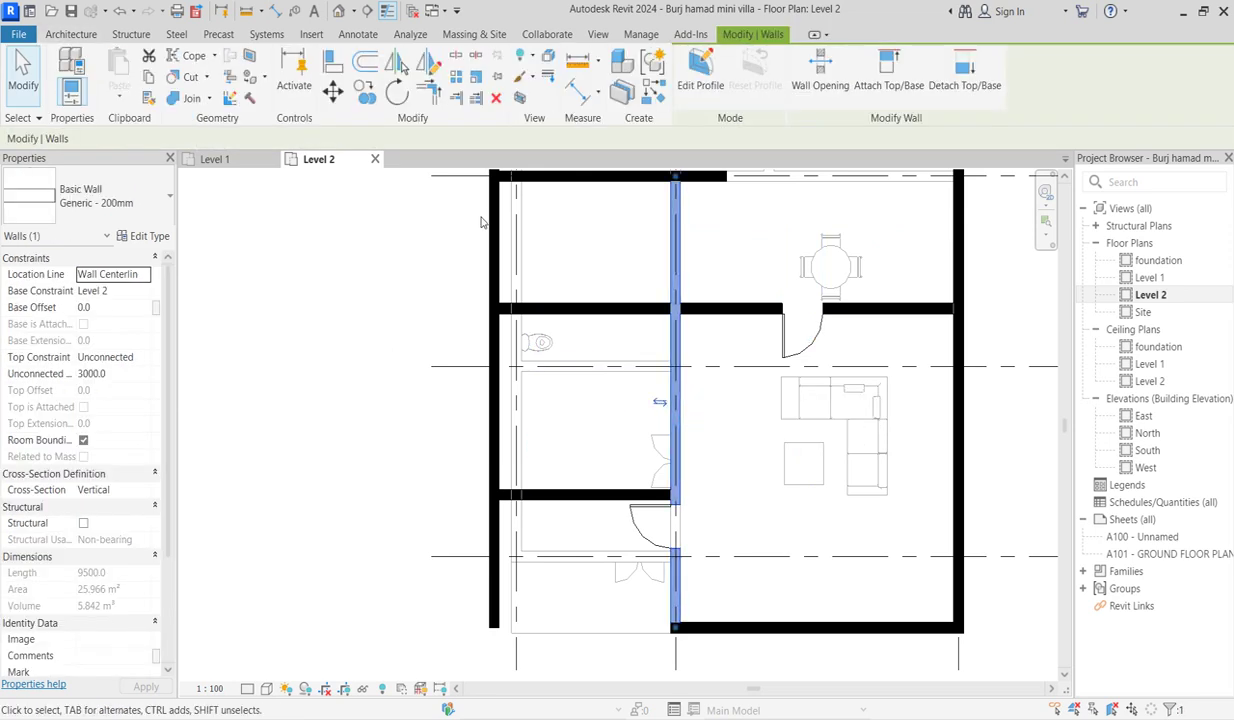
pyautogui.click(456, 57)
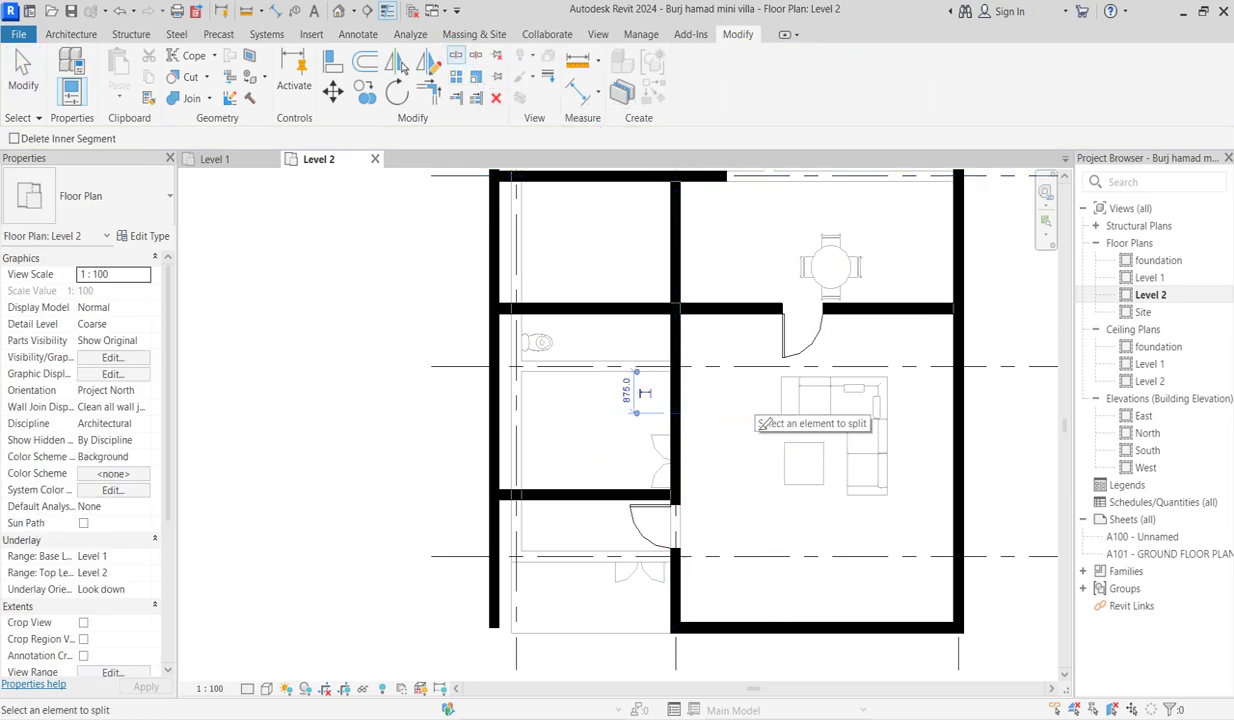
pyautogui.click(675, 410)
pyautogui.press('Escape')
pyautogui.click(675, 400)
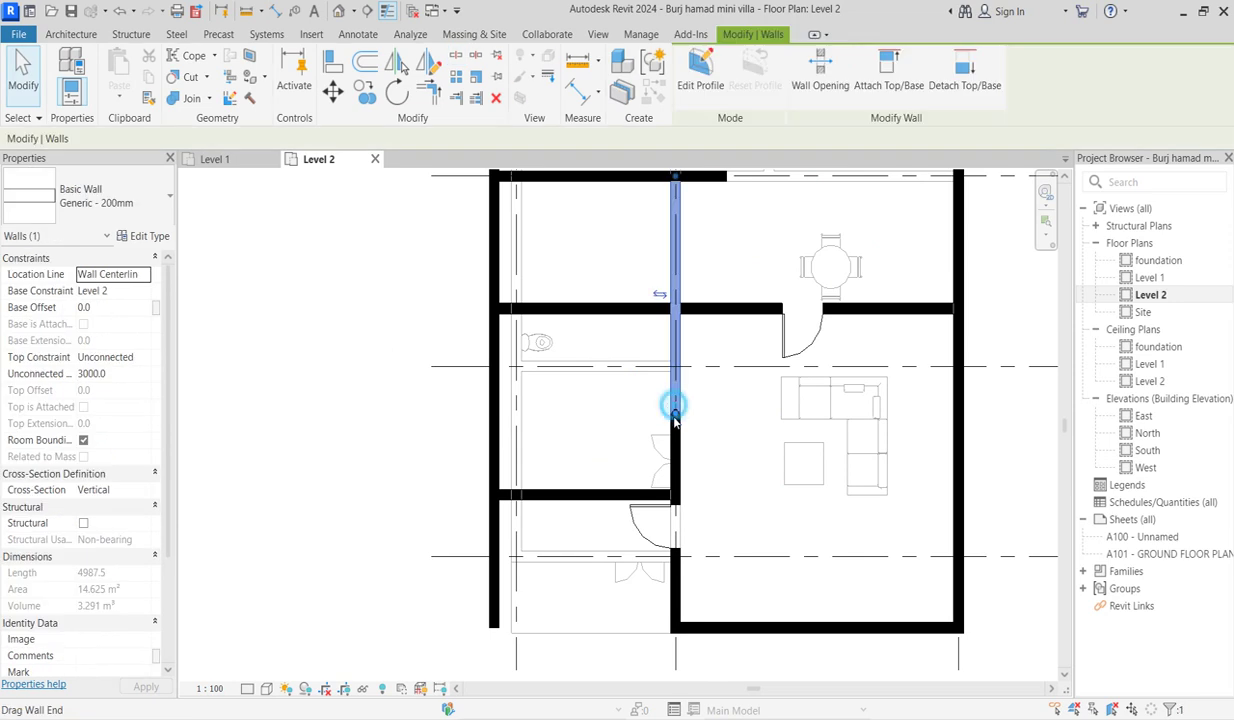
pyautogui.moveTo(678, 418); pyautogui.dragTo(675, 347)
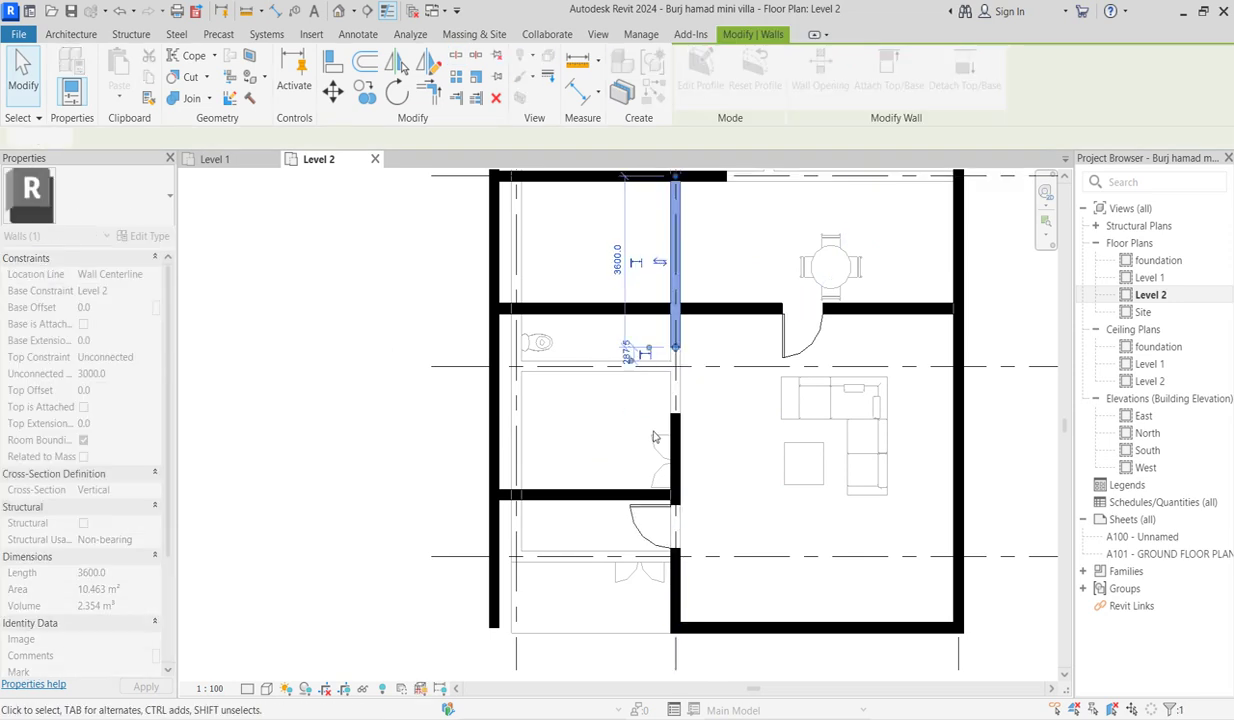
pyautogui.click(678, 440)
pyautogui.press('r')
pyautogui.press('s')
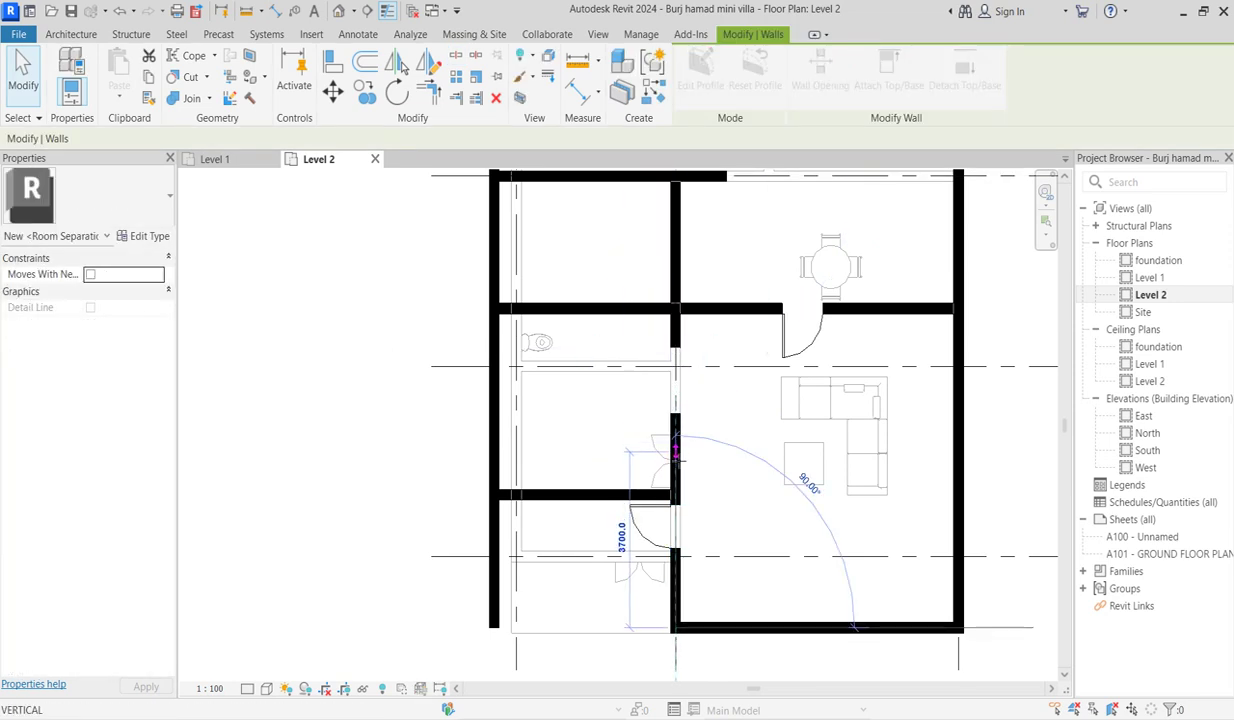
pyautogui.press('Escape')
pyautogui.press('Escape')
# Place four similar 0915 x 2032mm doors: two in the upper cross wall beside the dividing wall, and one in each small enclosure's upper wall
pyautogui.scroll(-3, 768, 440)
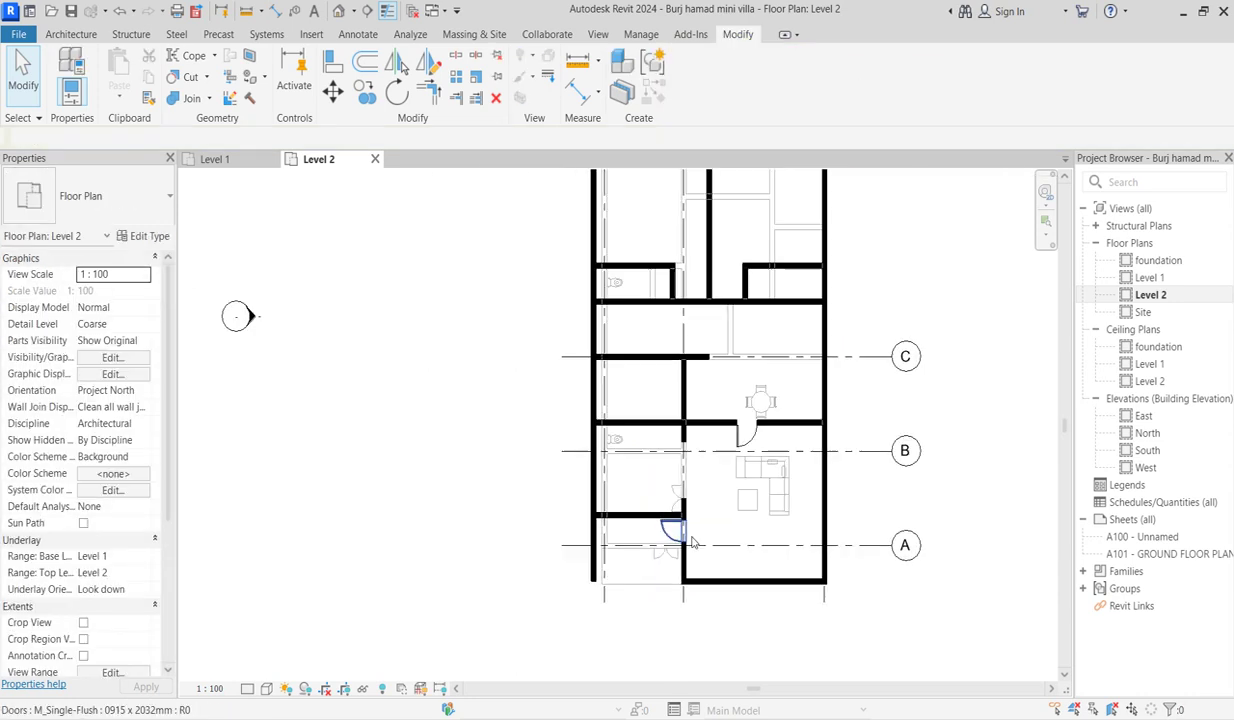
pyautogui.click(742, 433)
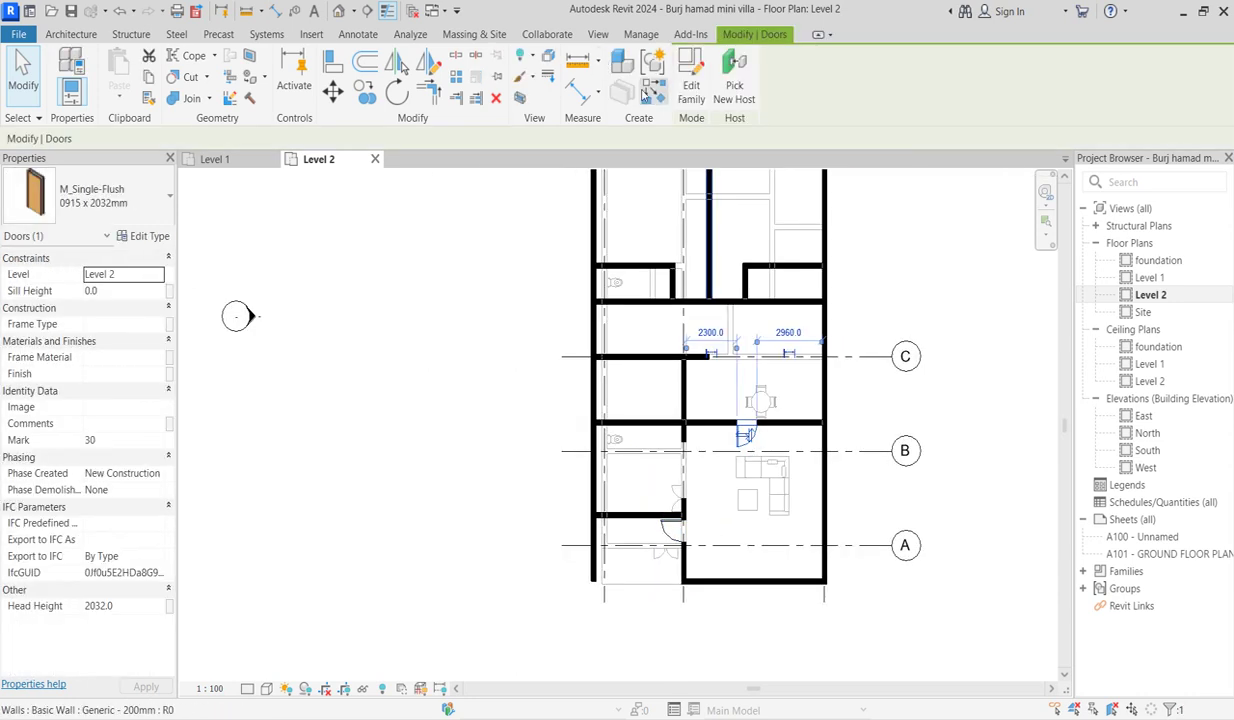
pyautogui.click(650, 90)
pyautogui.scroll(2, 701, 298)
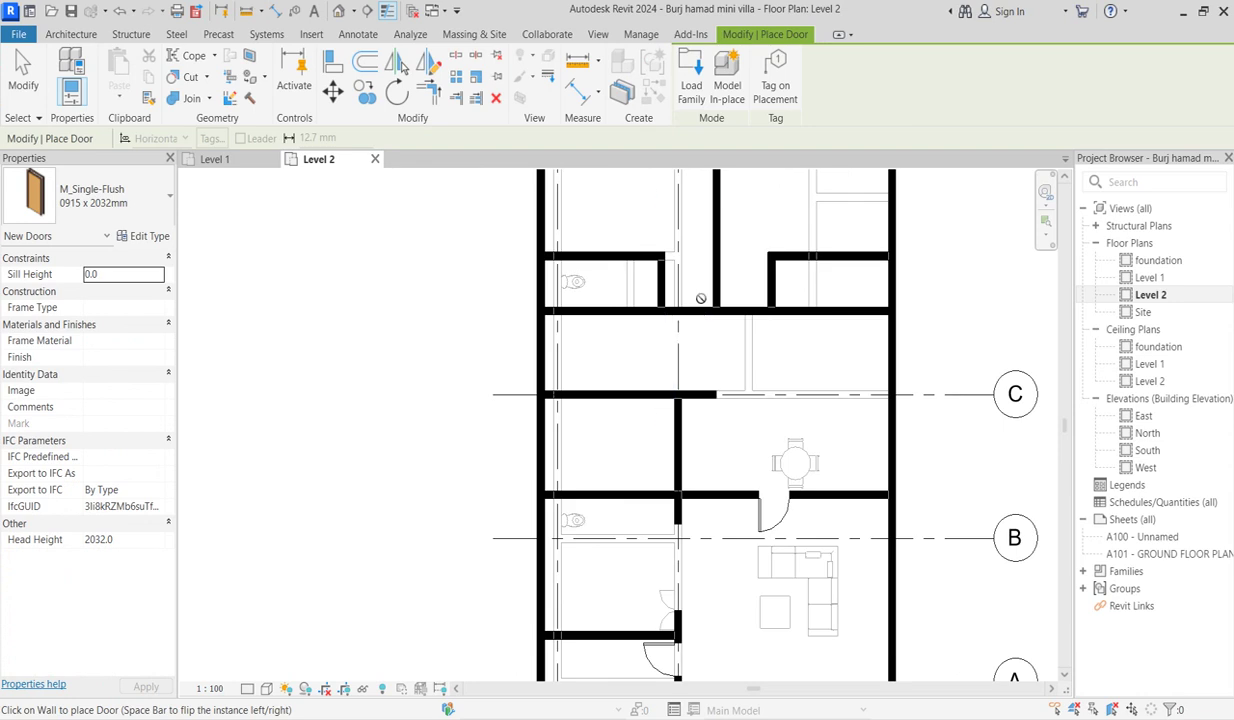
pyautogui.click(686, 307)
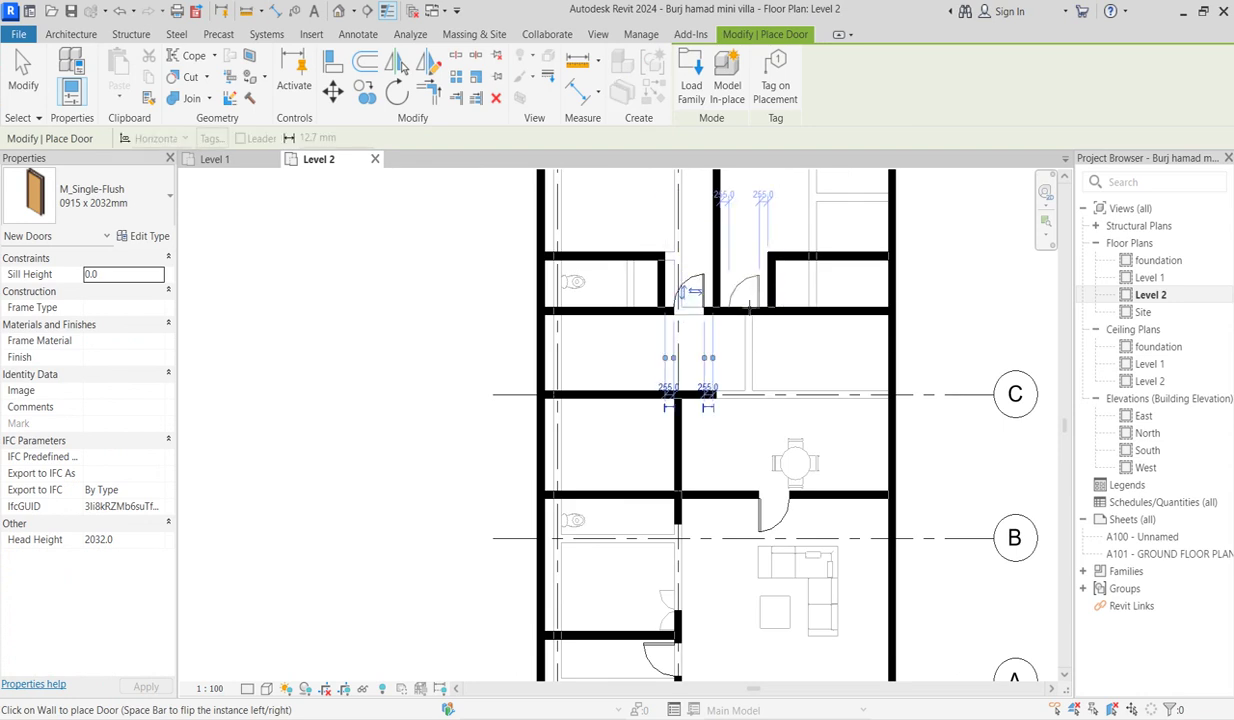
pyautogui.click(748, 308)
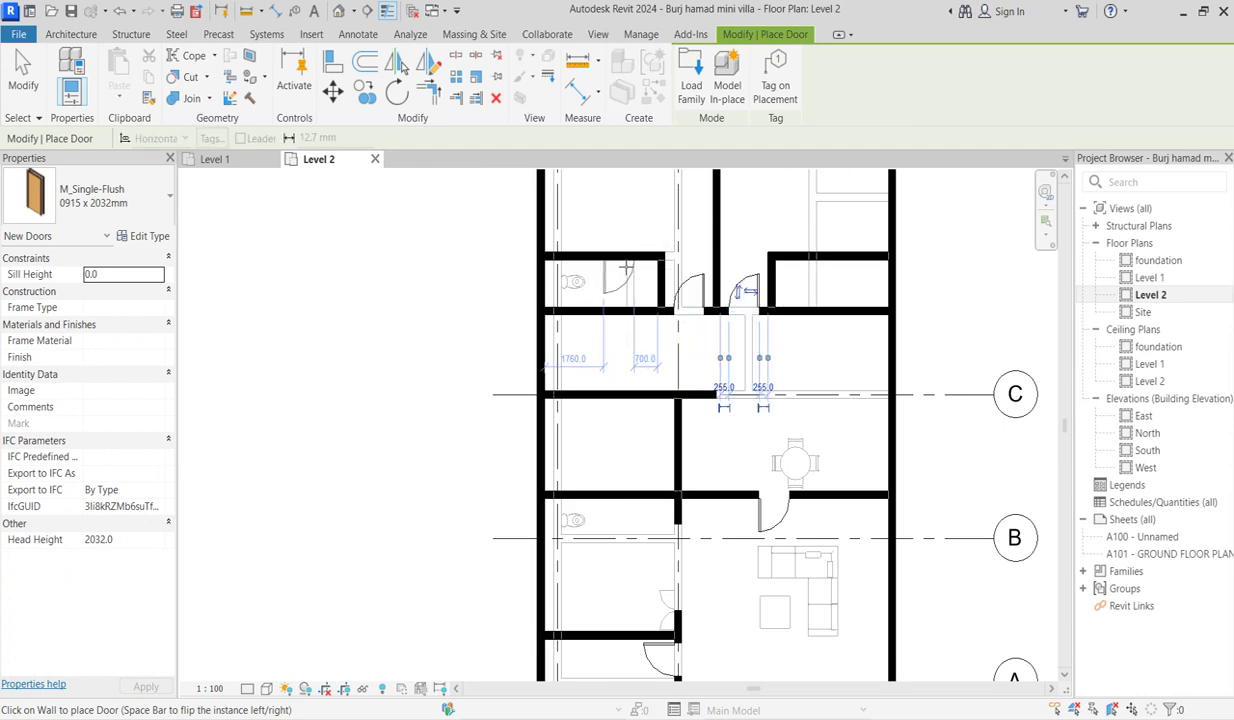
pyautogui.click(624, 268)
pyautogui.click(818, 262)
pyautogui.scroll(-3, 776, 333)
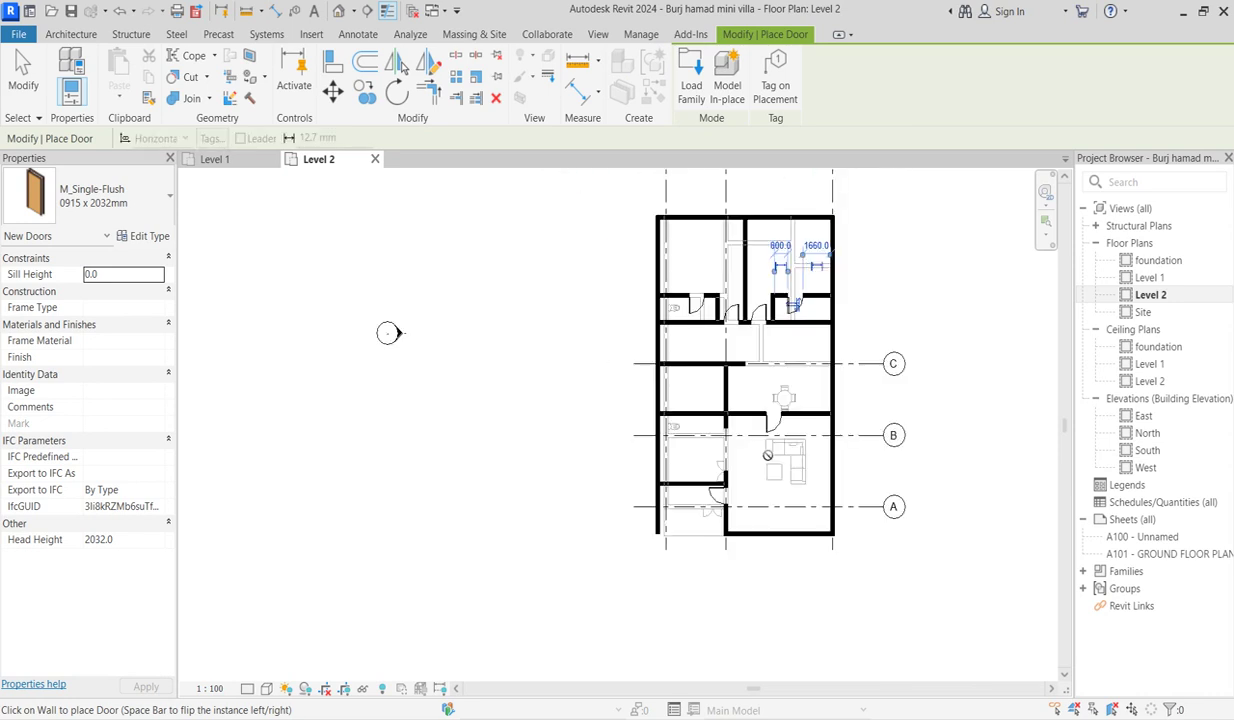
pyautogui.scroll(3, 820, 335)
pyautogui.scroll(-3, 760, 345)
pyautogui.scroll(2, 726, 320)
pyautogui.scroll(-2, 726, 320)
pyautogui.scroll(3, 625, 418)
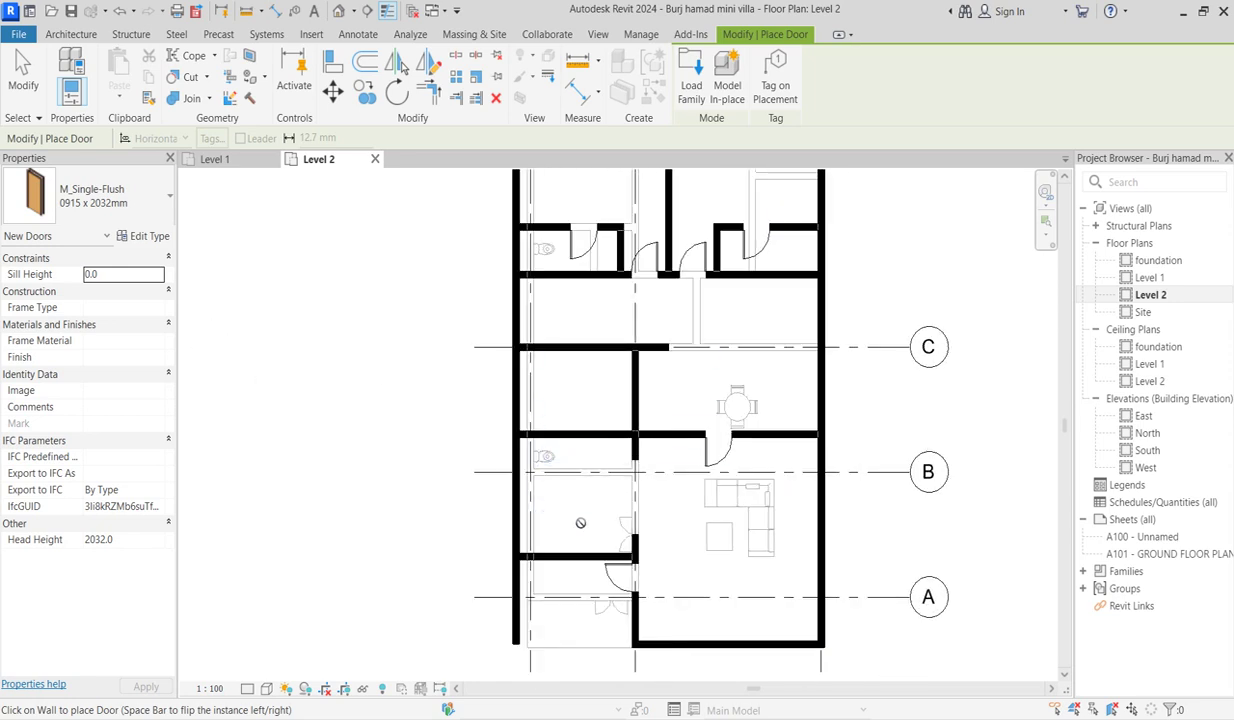
# Place a 0915 x 2032mm single-flush door in the cross wall above grid B, between grids 1 and 2, and end door placement
pyautogui.click(597, 440)
pyautogui.scroll(-5, 677, 405)
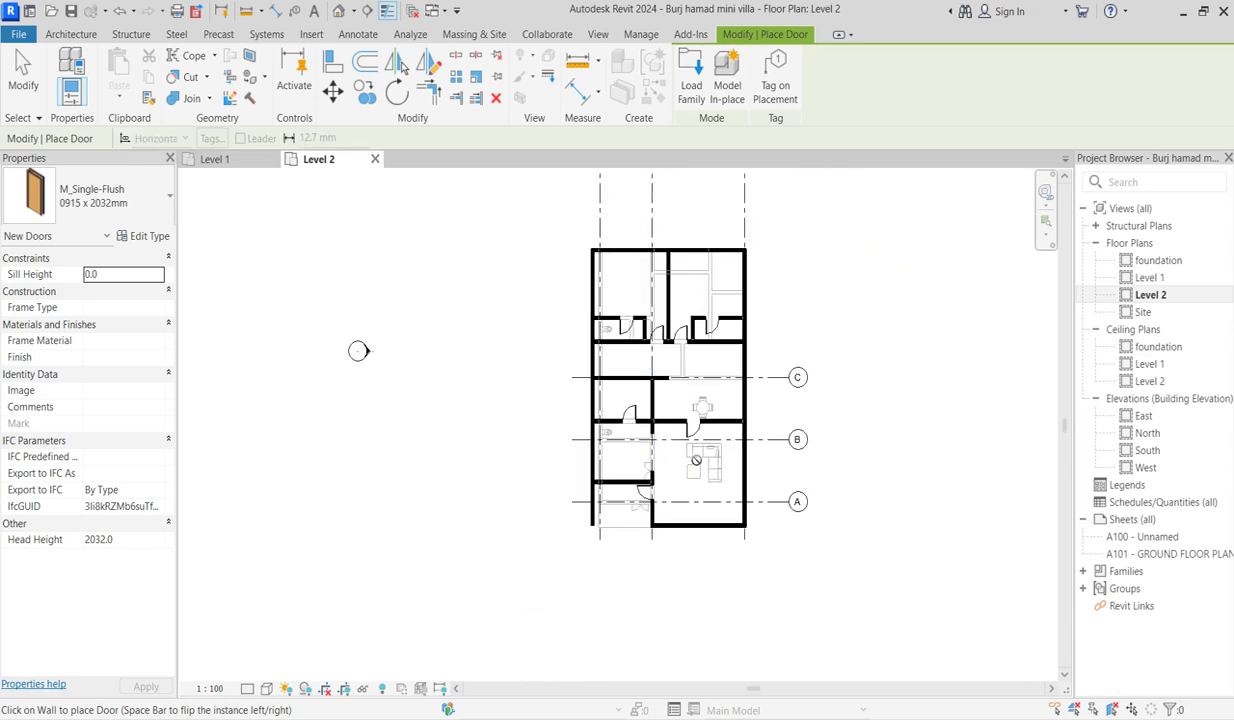
pyautogui.scroll(3, 640, 420)
pyautogui.press('Escape')
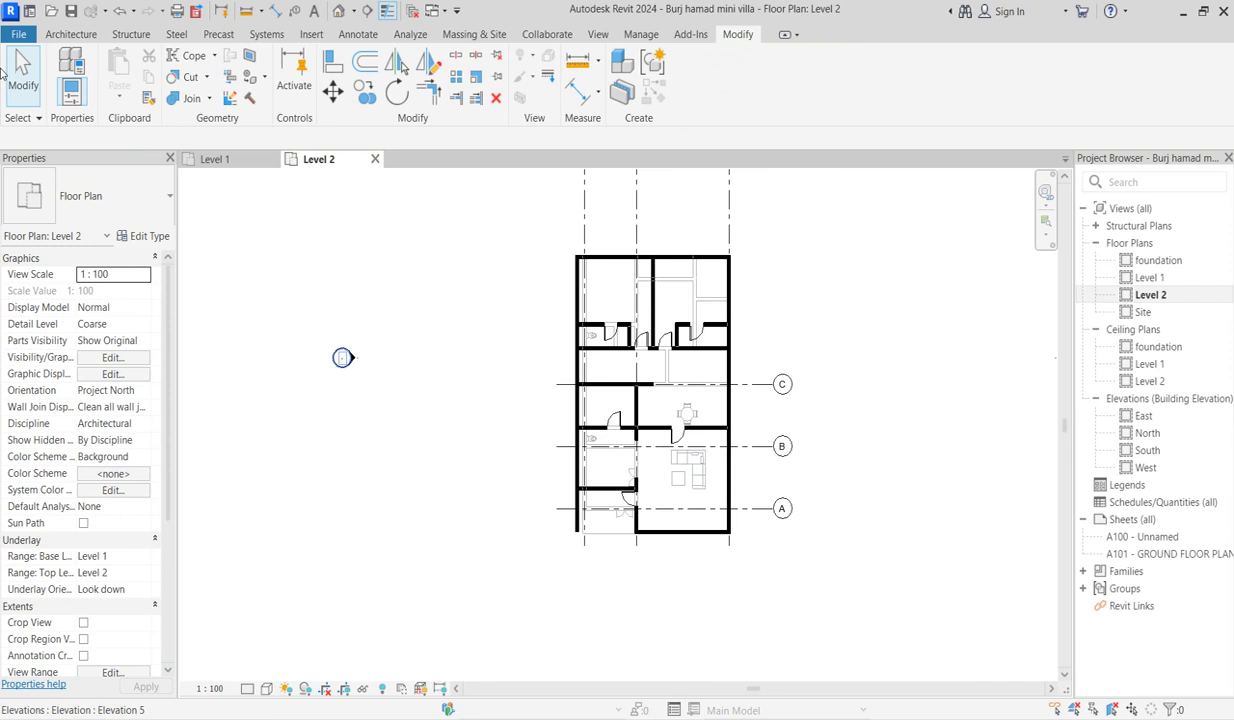
# Place a Queen_size_2_6152 bed component in the living room between grids A and B, rotated so its headboard faces the lower exterior wall
pyautogui.click(71, 34)
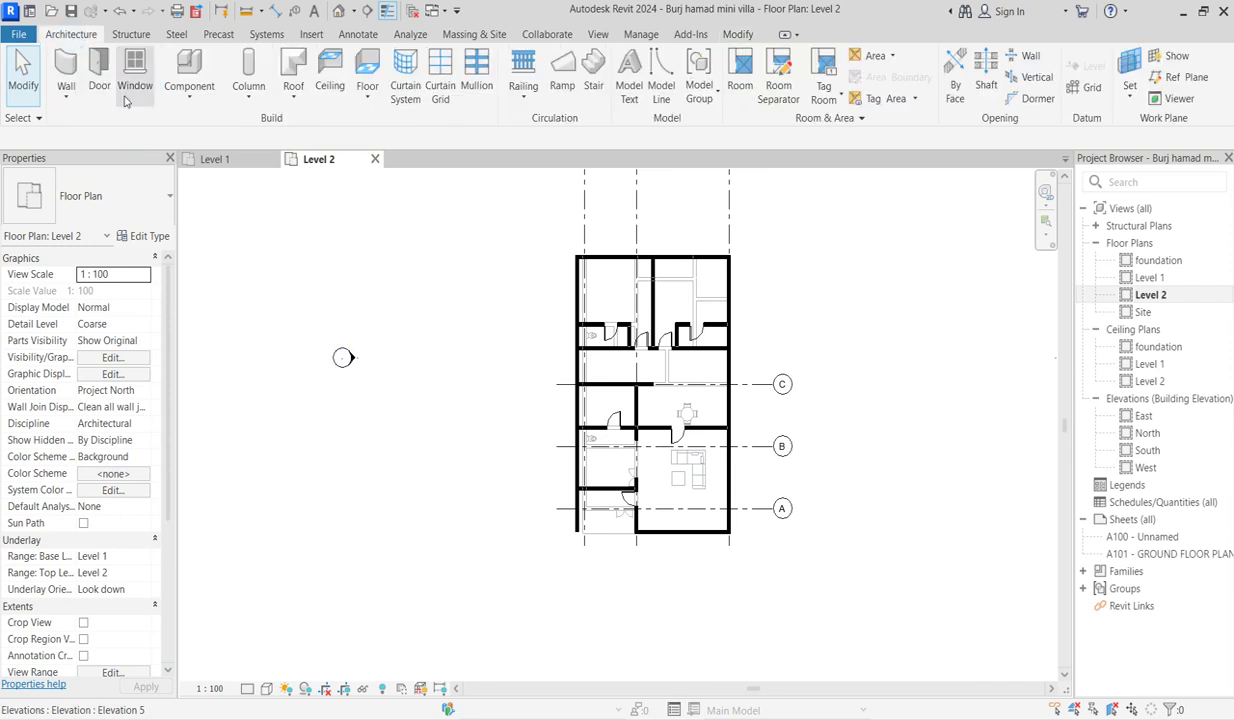
pyautogui.click(190, 75)
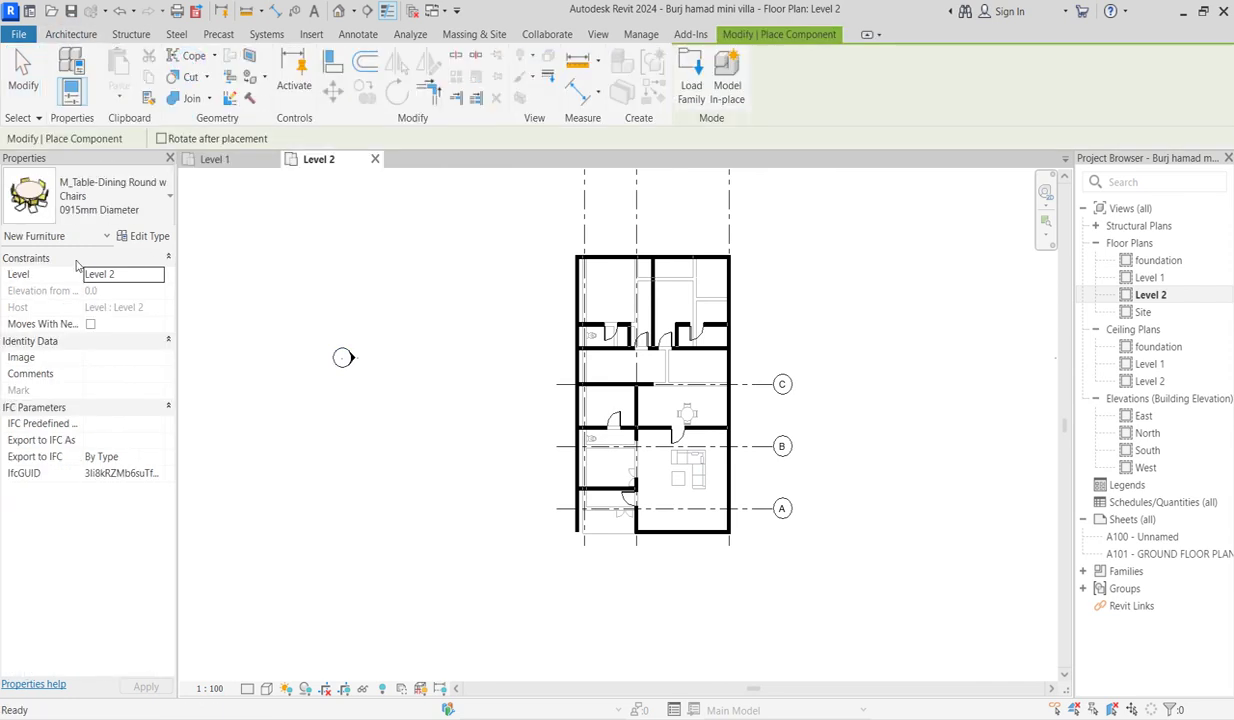
pyautogui.click(170, 213)
pyautogui.scroll(-6, 112, 500)
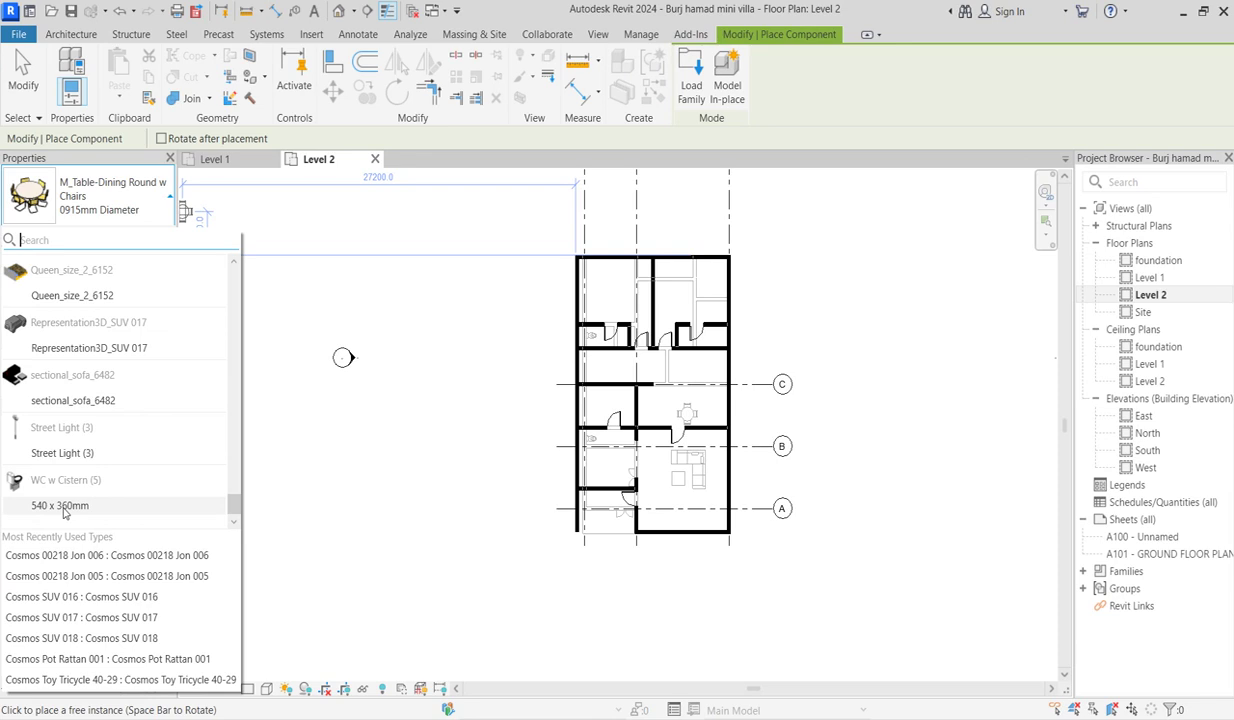
pyautogui.scroll(1, 64, 442)
pyautogui.scroll(-1, 64, 442)
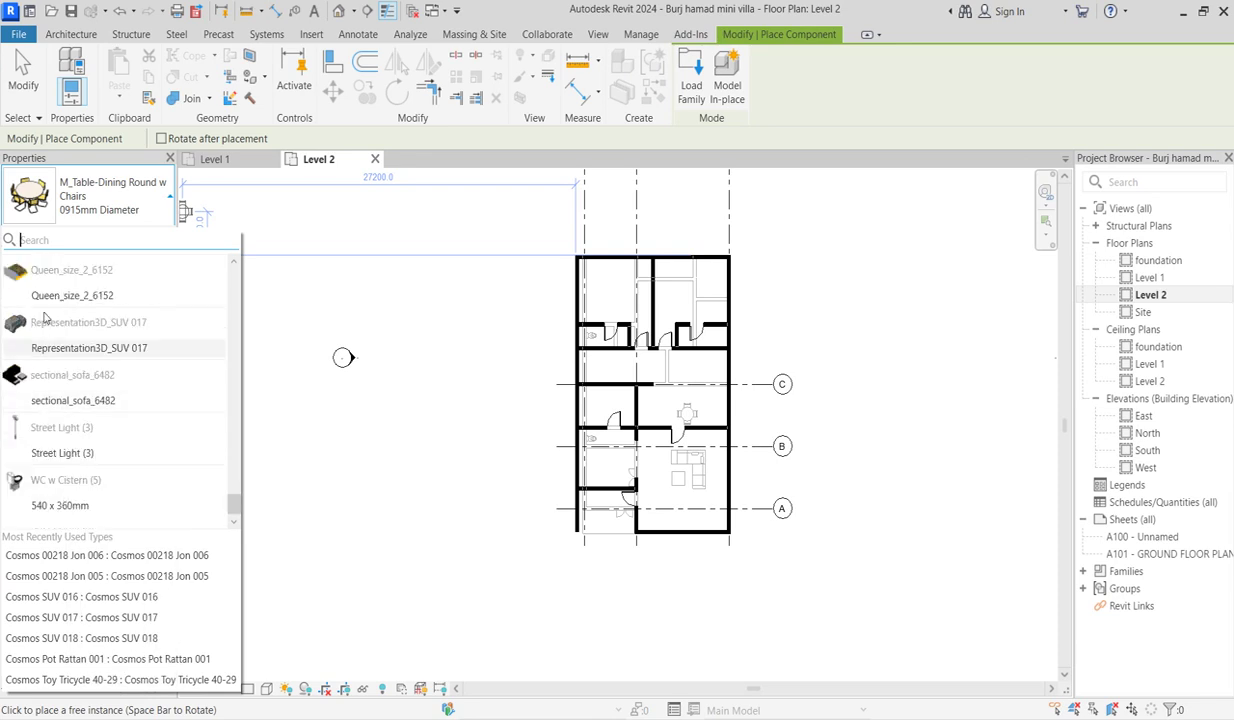
pyautogui.click(73, 297)
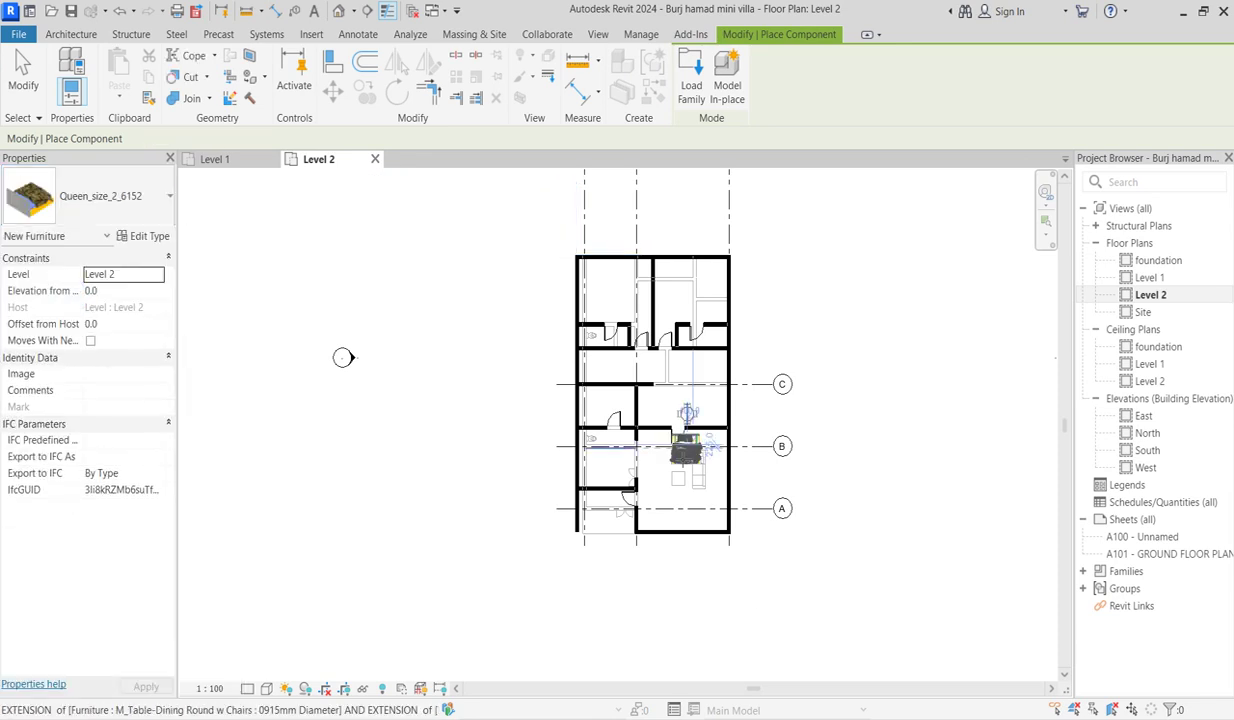
pyautogui.scroll(2, 688, 495)
pyautogui.scroll(2, 695, 487)
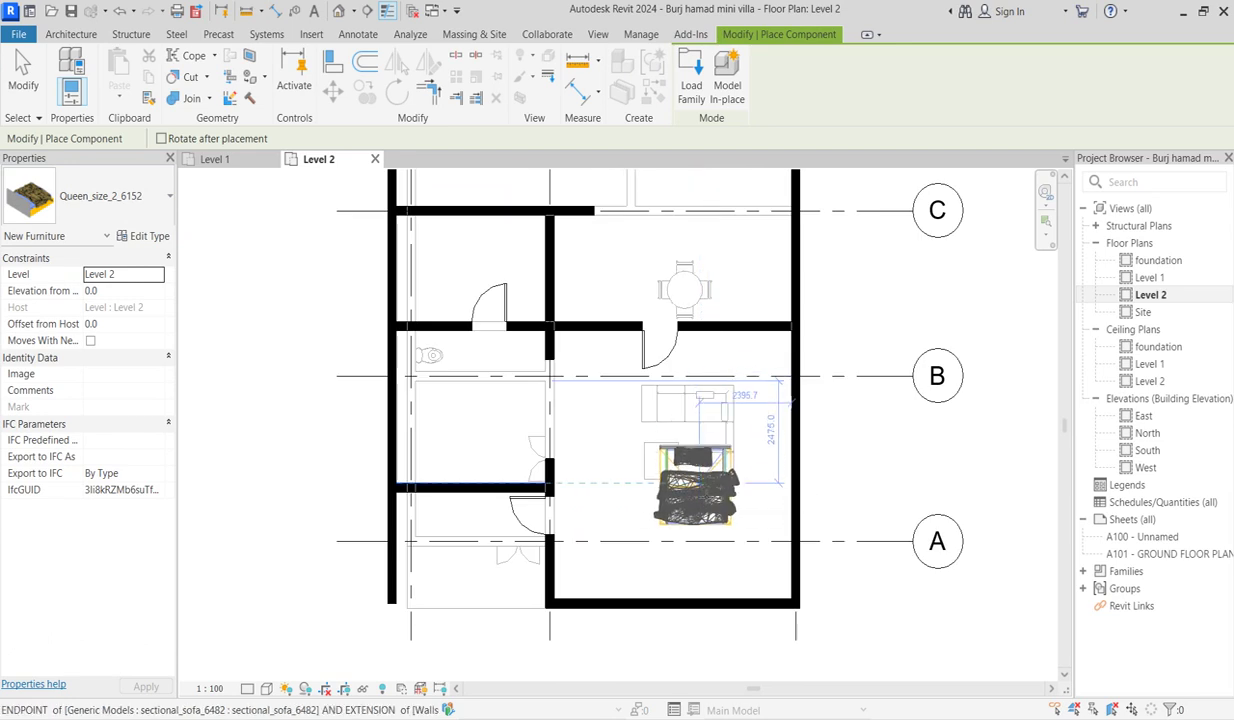
pyautogui.press('space')
pyautogui.press('space')
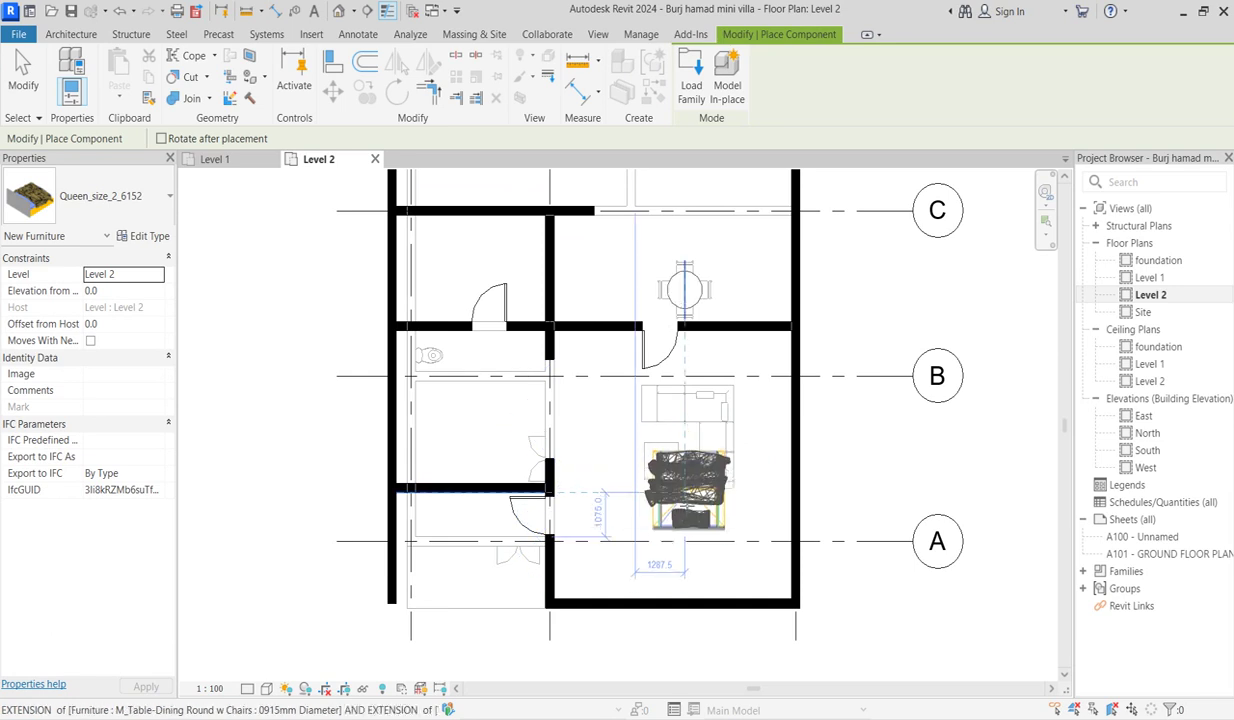
pyautogui.click(852, 515)
# Place two more Queen_size_2_6152 beds, one in each upper bedroom with the headboard toward the upper exterior wall, and end component placement
pyautogui.scroll(-3, 743, 491)
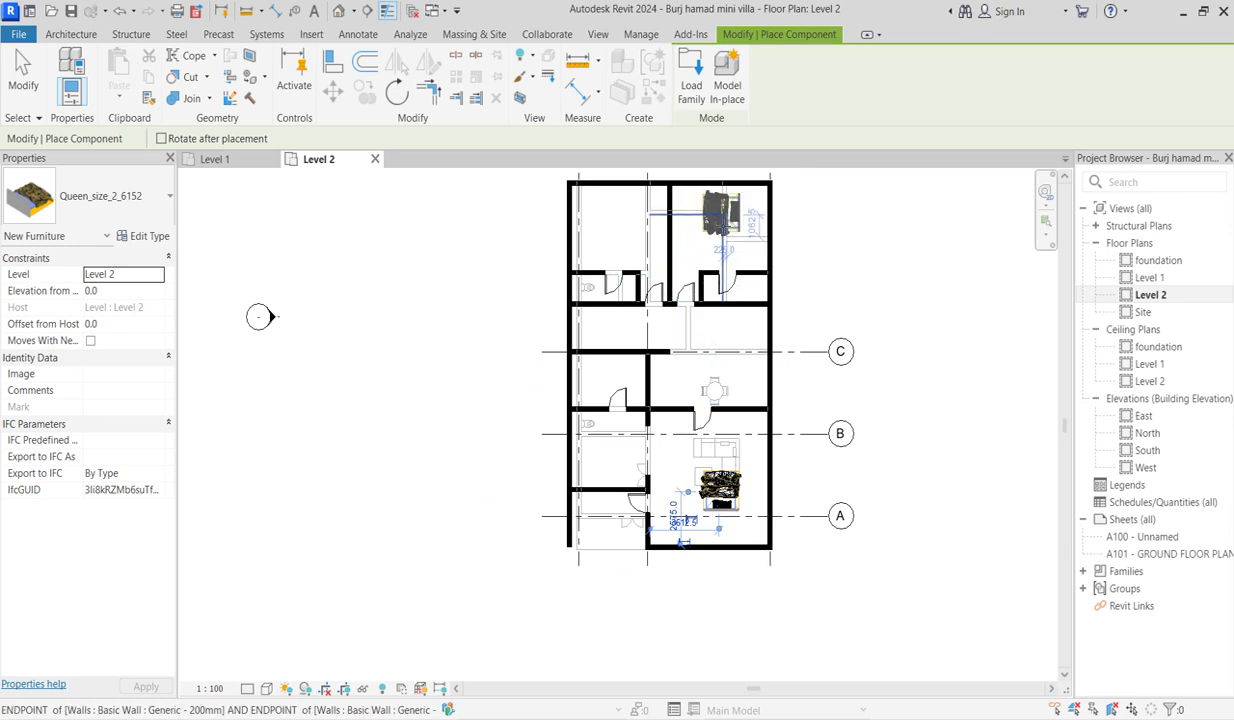
pyautogui.press('space')
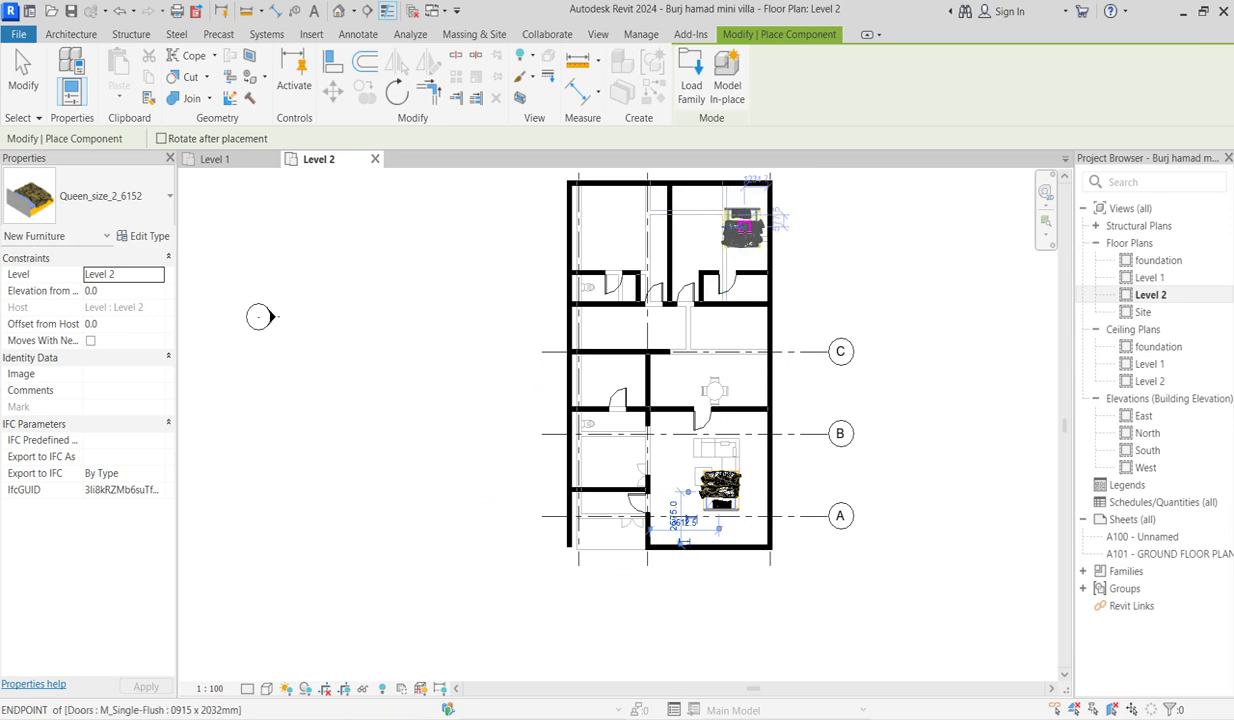
pyautogui.click(722, 216)
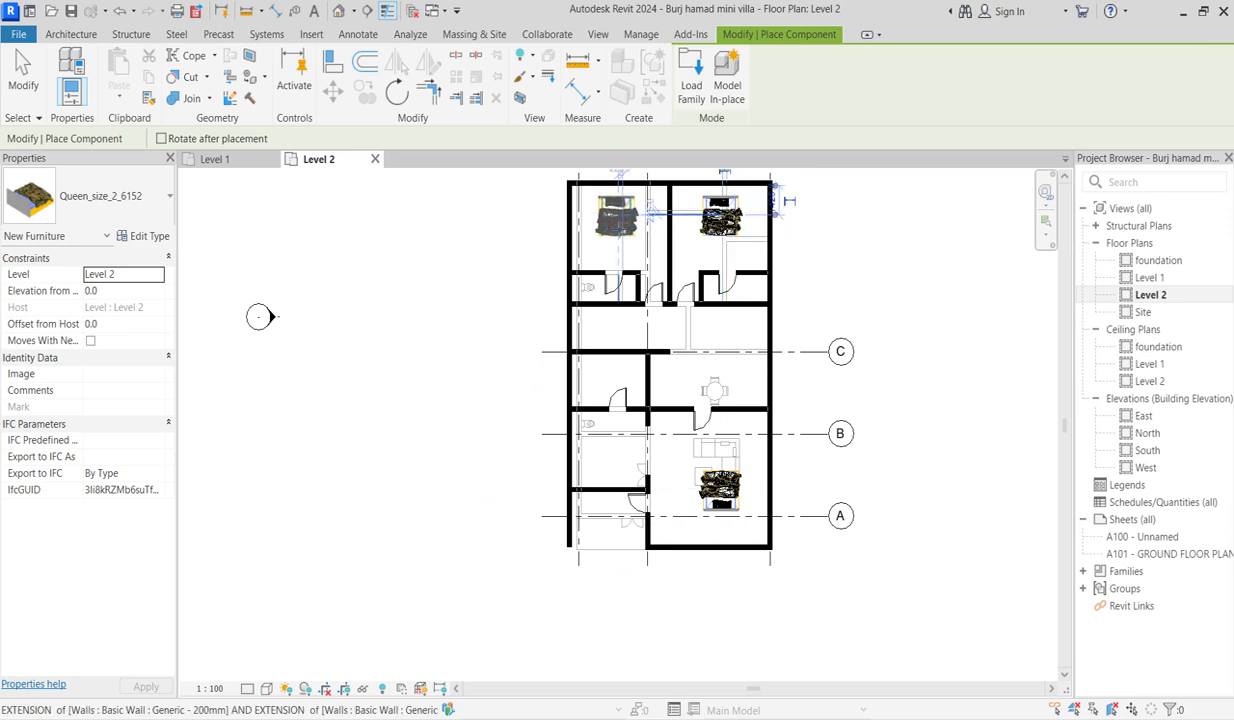
pyautogui.click(599, 216)
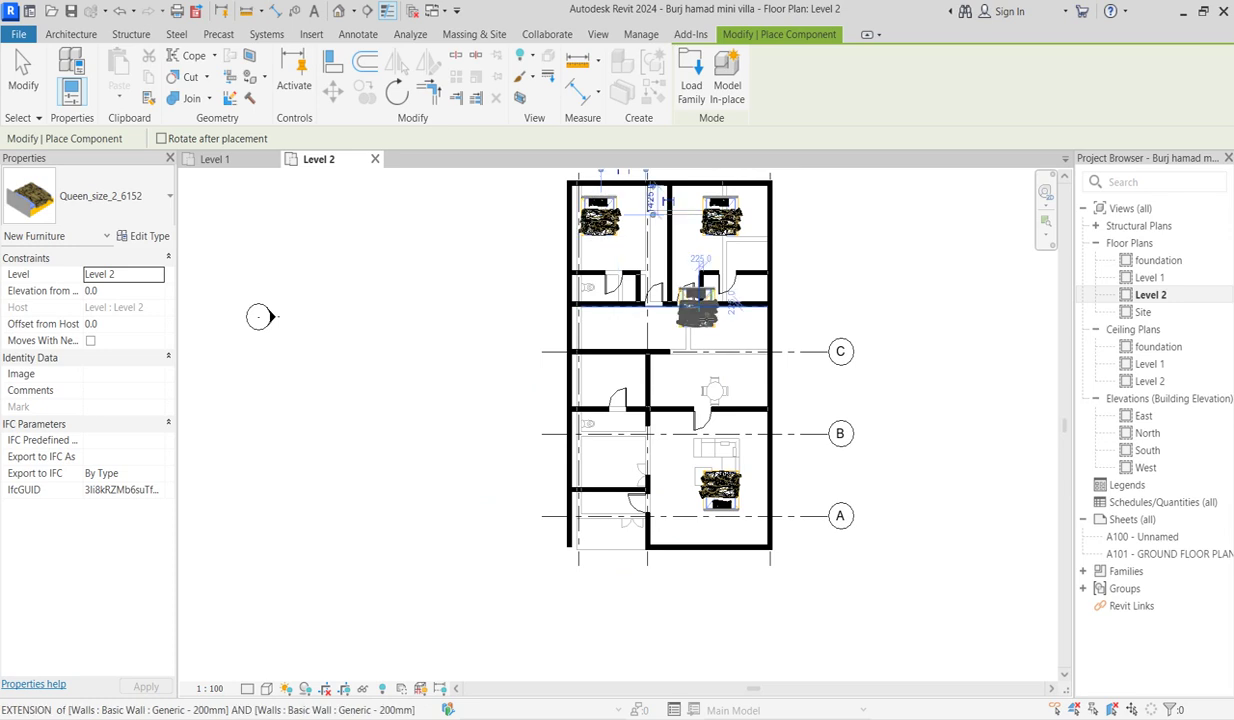
pyautogui.scroll(4, 646, 432)
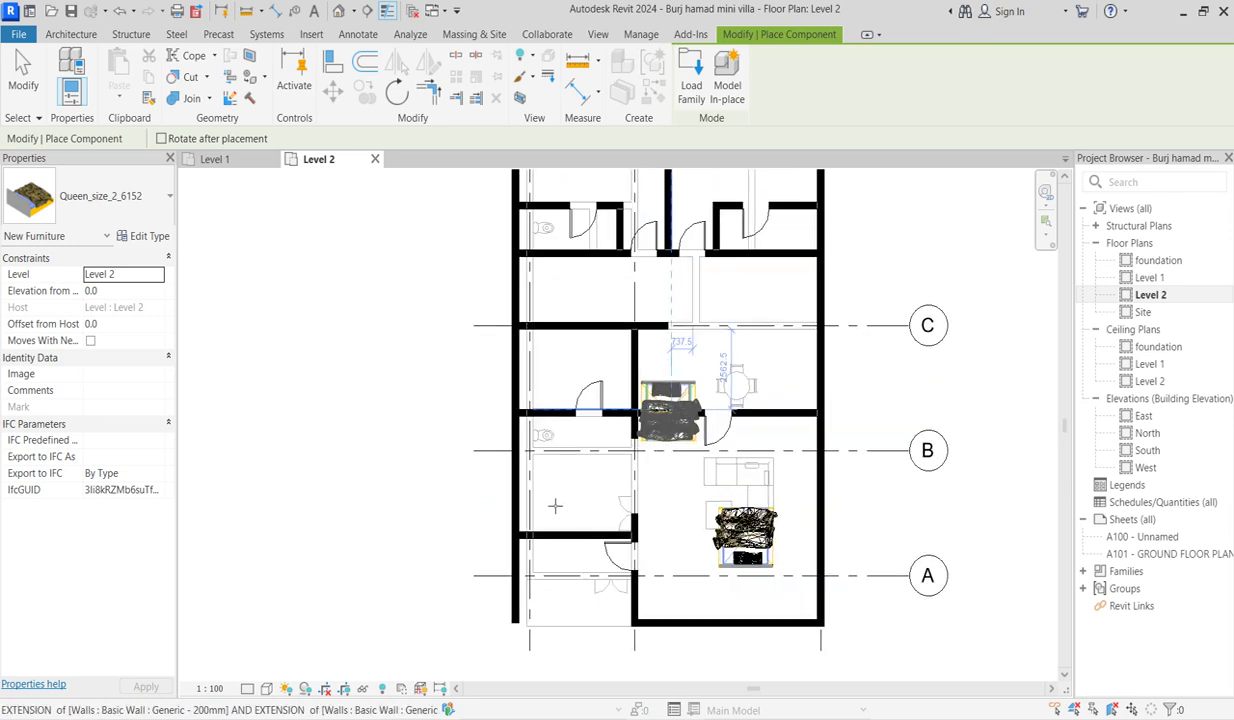
pyautogui.scroll(-3, 624, 440)
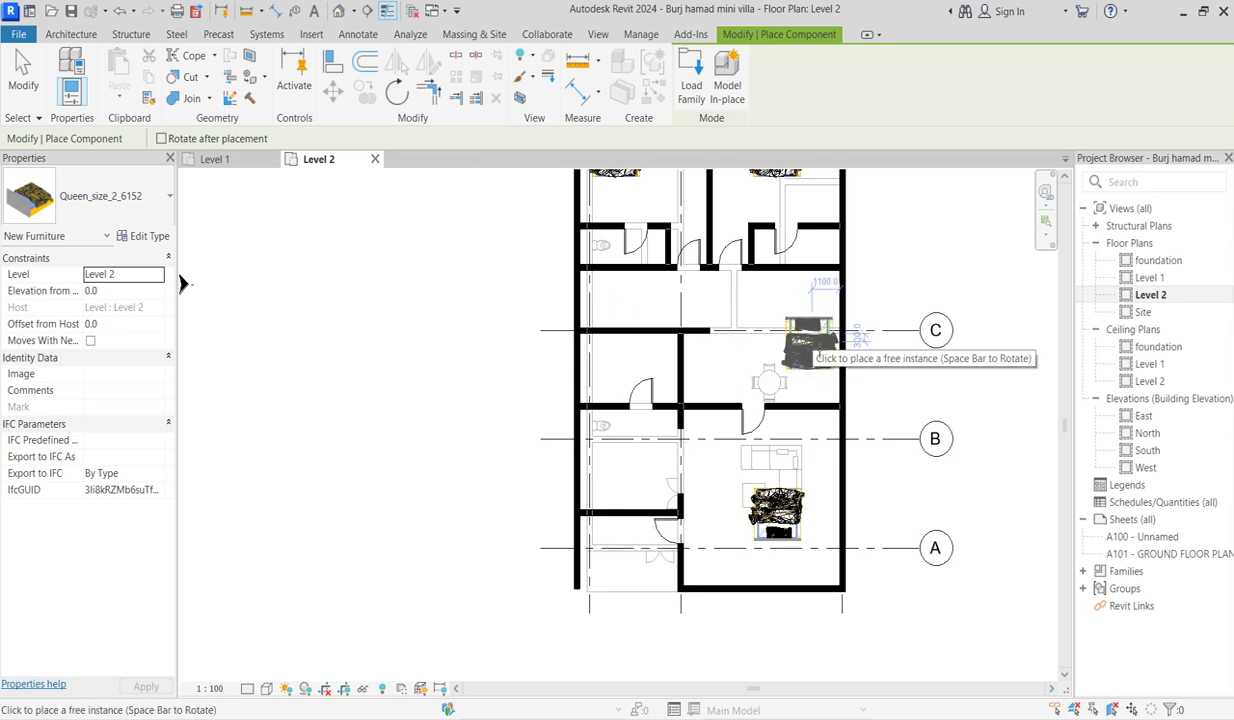
pyautogui.press('Escape')
pyautogui.press('Escape')
# Review the Level 2 layout, examining the furnished bedrooms, small enclosures, middle hall and living room against the underlay
pyautogui.scroll(-3, 742, 420)
pyautogui.scroll(3, 742, 450)
pyautogui.scroll(2, 812, 450)
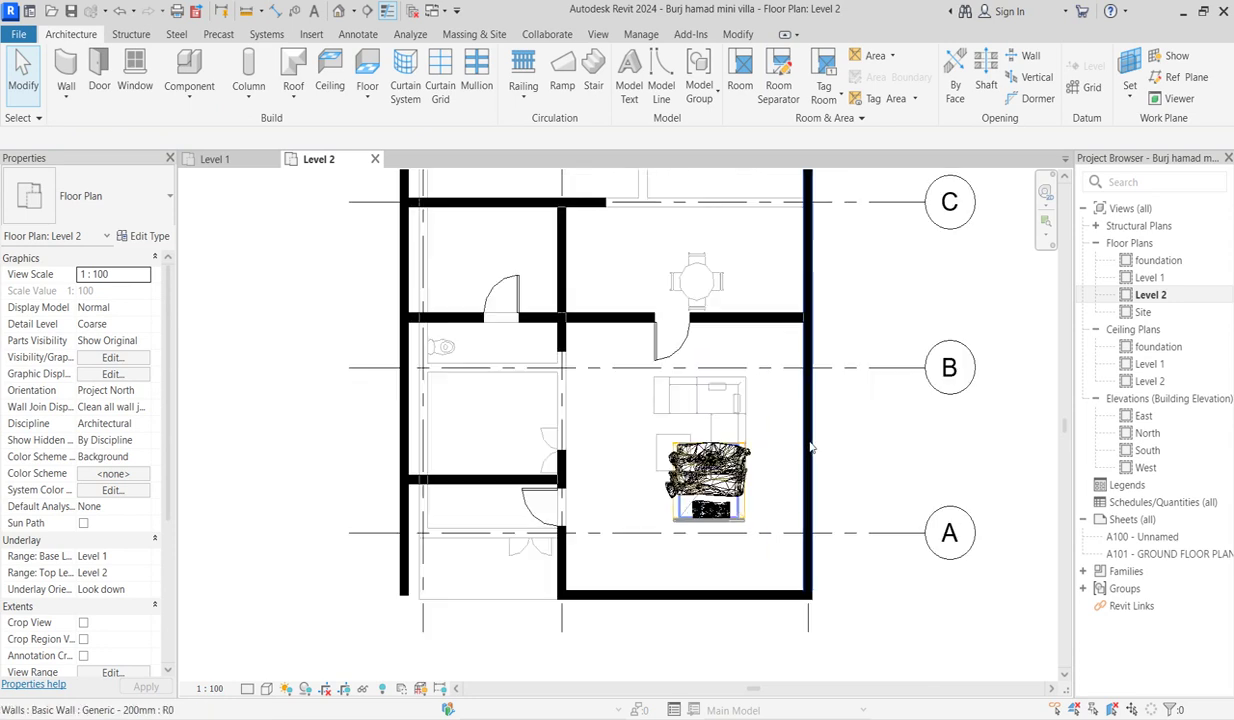
pyautogui.scroll(-2, 660, 478)
pyautogui.scroll(2, 693, 463)
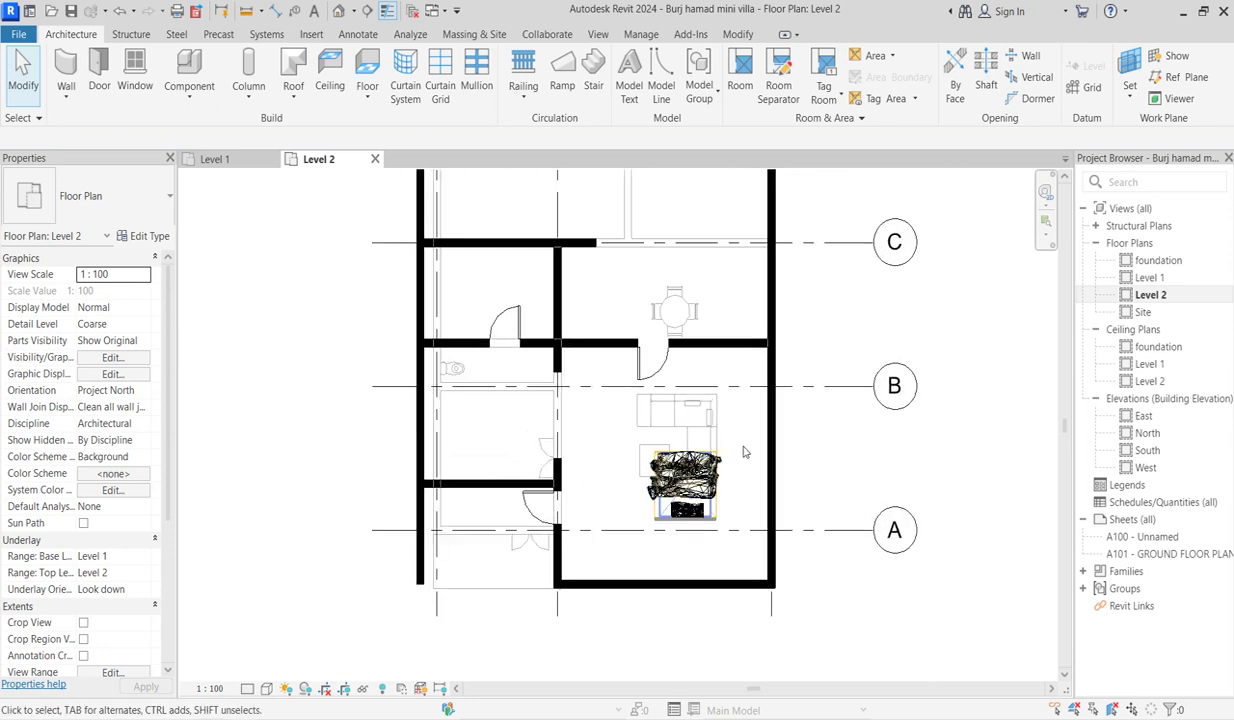
pyautogui.scroll(-2, 691, 470)
pyautogui.scroll(-2, 690, 252)
pyautogui.scroll(3, 643, 245)
pyautogui.scroll(2, 643, 245)
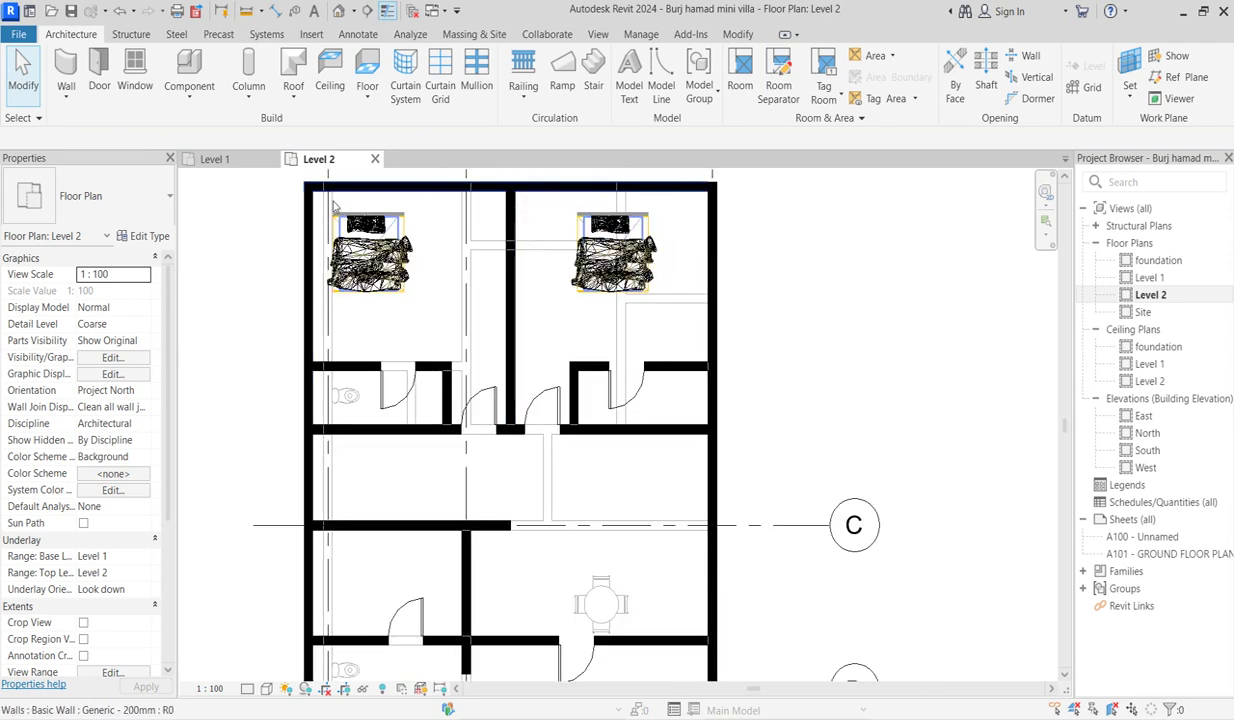
pyautogui.scroll(-2, 395, 285)
pyautogui.scroll(1, 403, 283)
pyautogui.scroll(2, 403, 283)
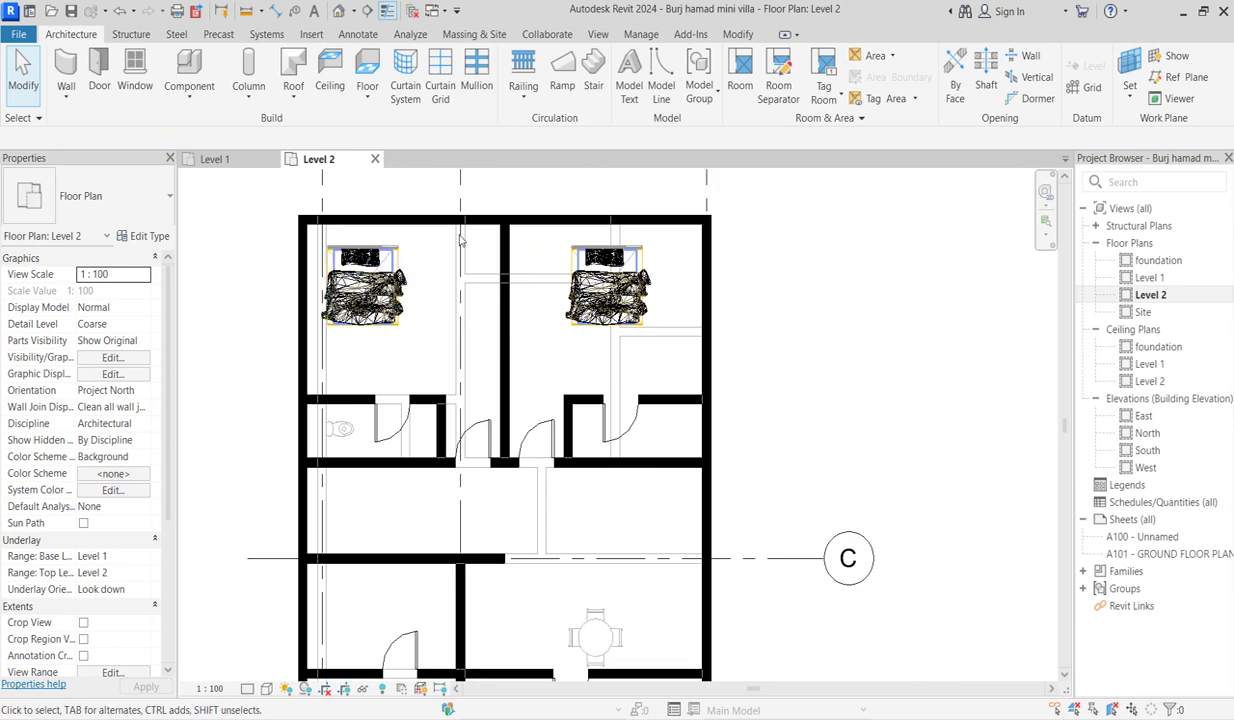
pyautogui.scroll(1, 378, 262)
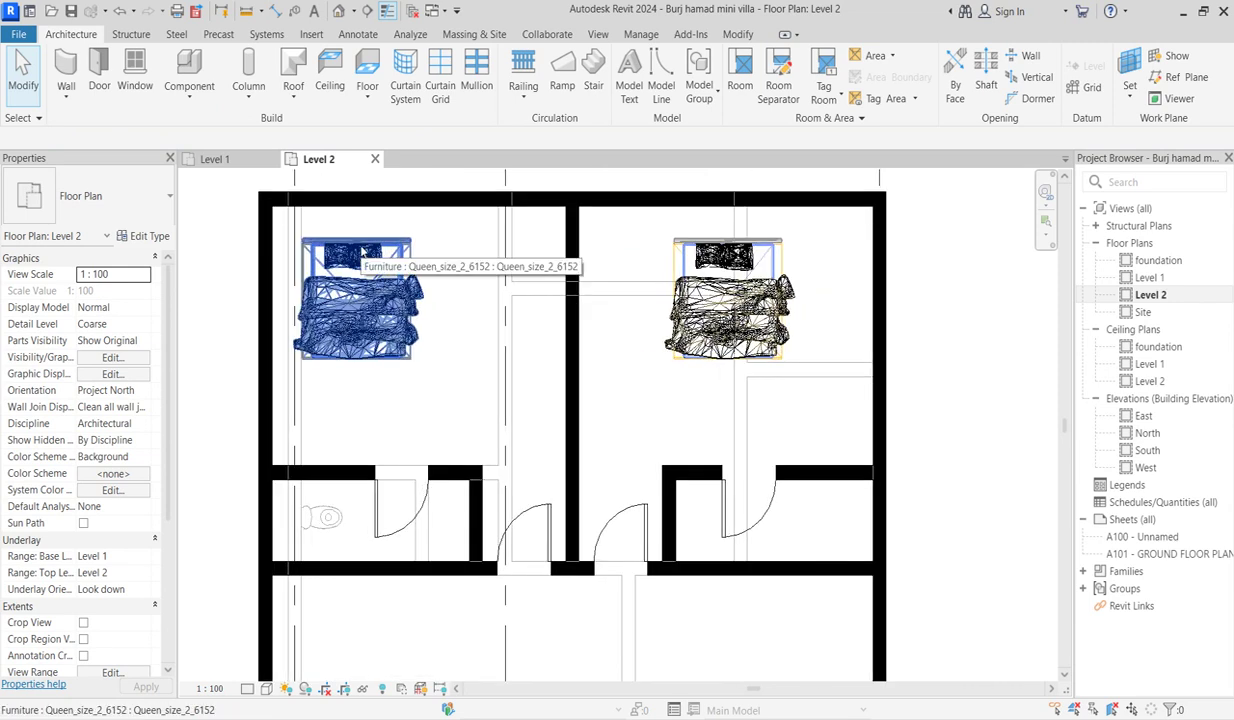
pyautogui.scroll(-1, 335, 230)
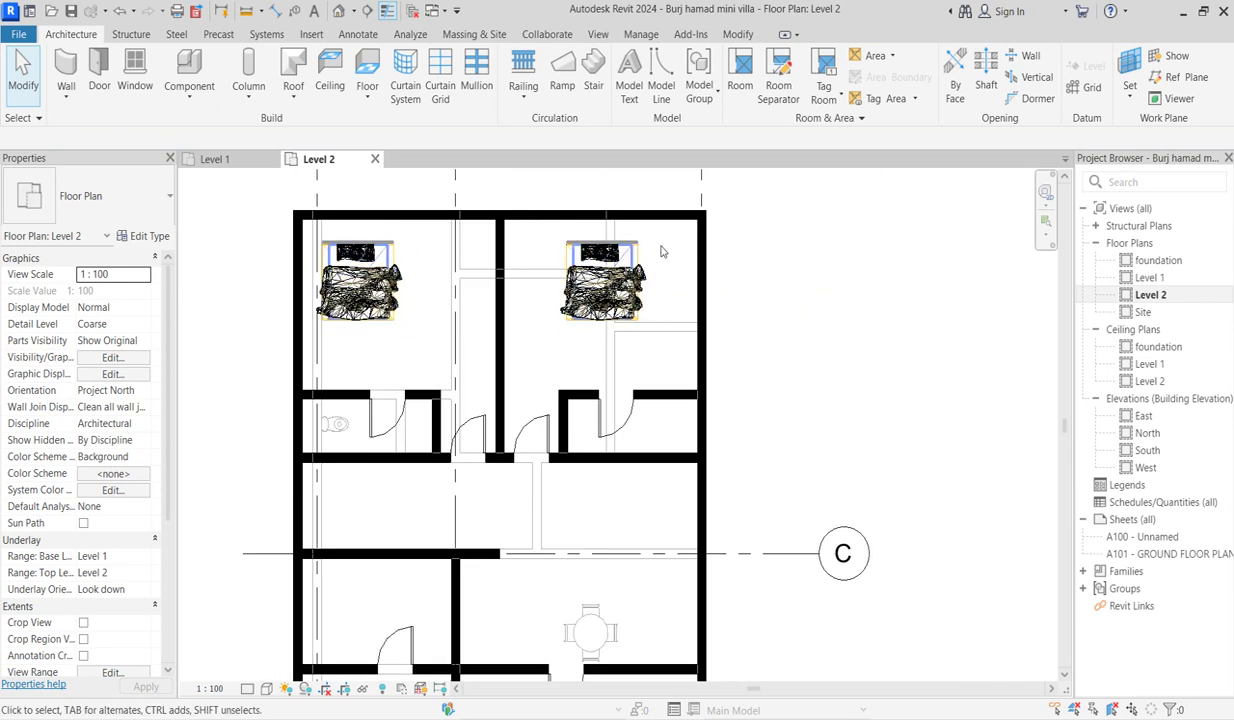
pyautogui.scroll(-3, 418, 335)
pyautogui.scroll(3, 410, 468)
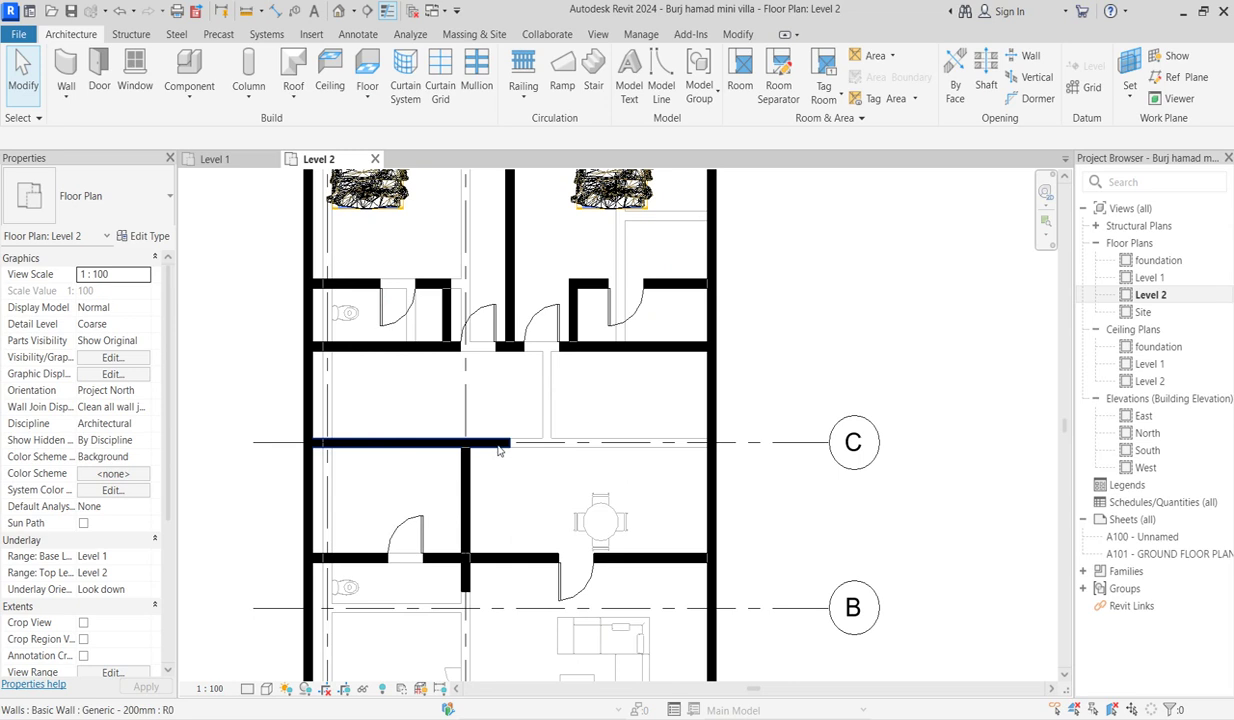
pyautogui.scroll(2, 499, 450)
pyautogui.scroll(-3, 519, 490)
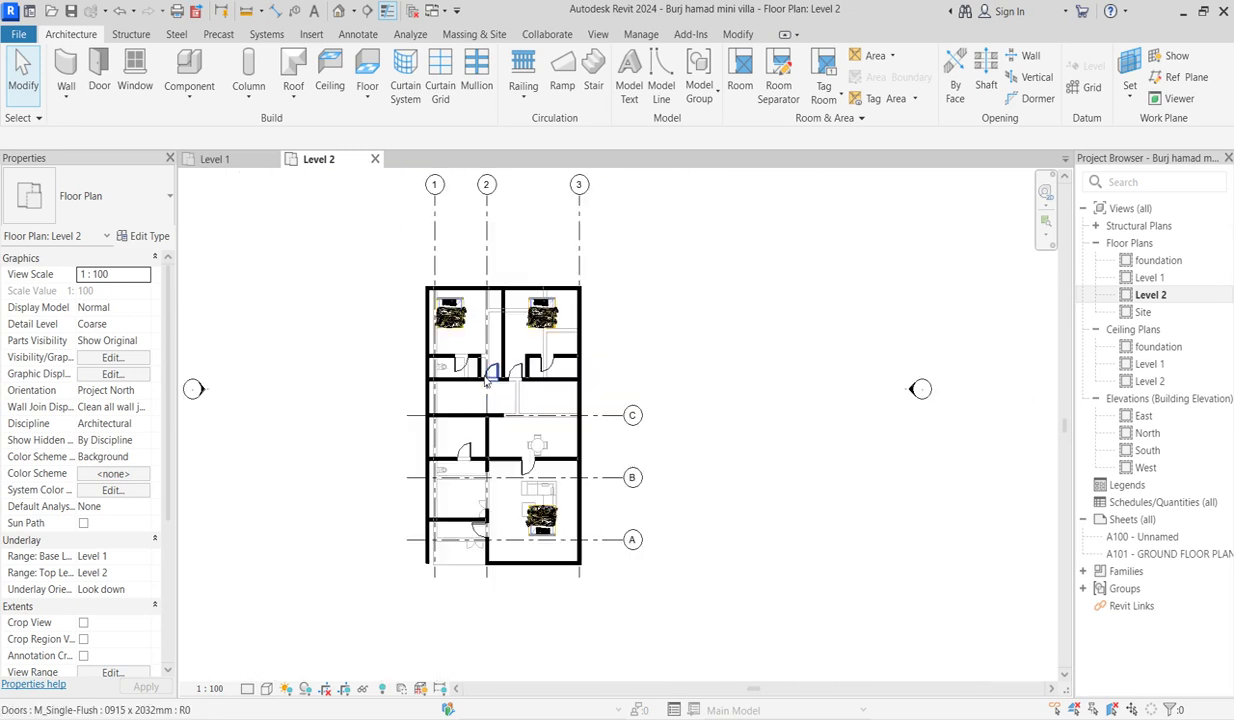
pyautogui.scroll(-3, 486, 349)
pyautogui.scroll(2, 553, 292)
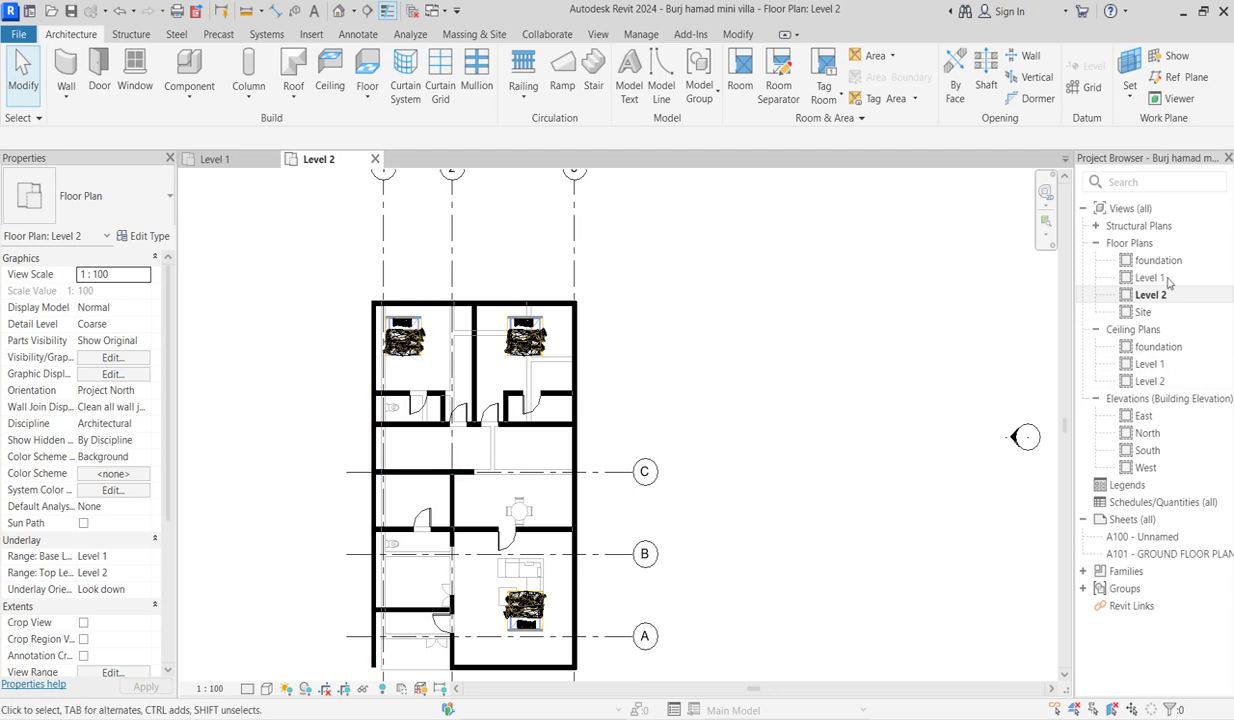
pyautogui.scroll(-1, 215, 446)
pyautogui.scroll(1, 964, 402)
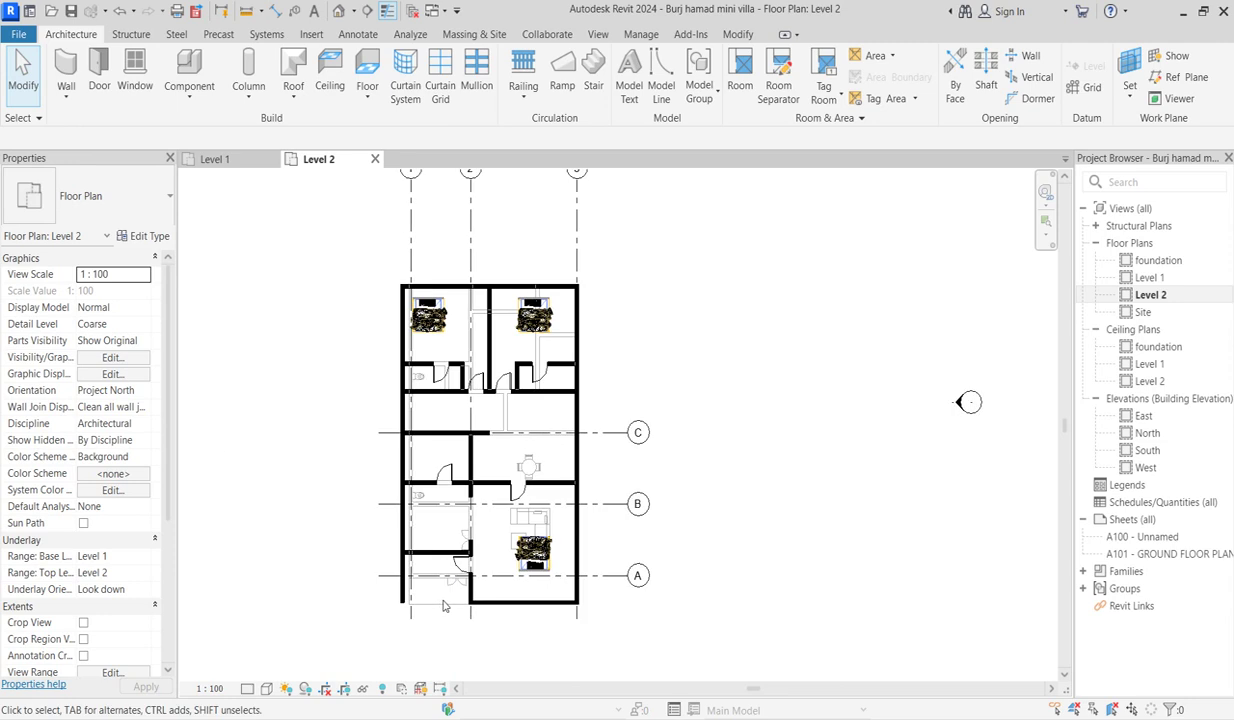
# Open the Level 1 floor plan and focus on the stairhall next to grid C
pyautogui.doubleClick(1146, 277)
pyautogui.scroll(4, 614, 440)
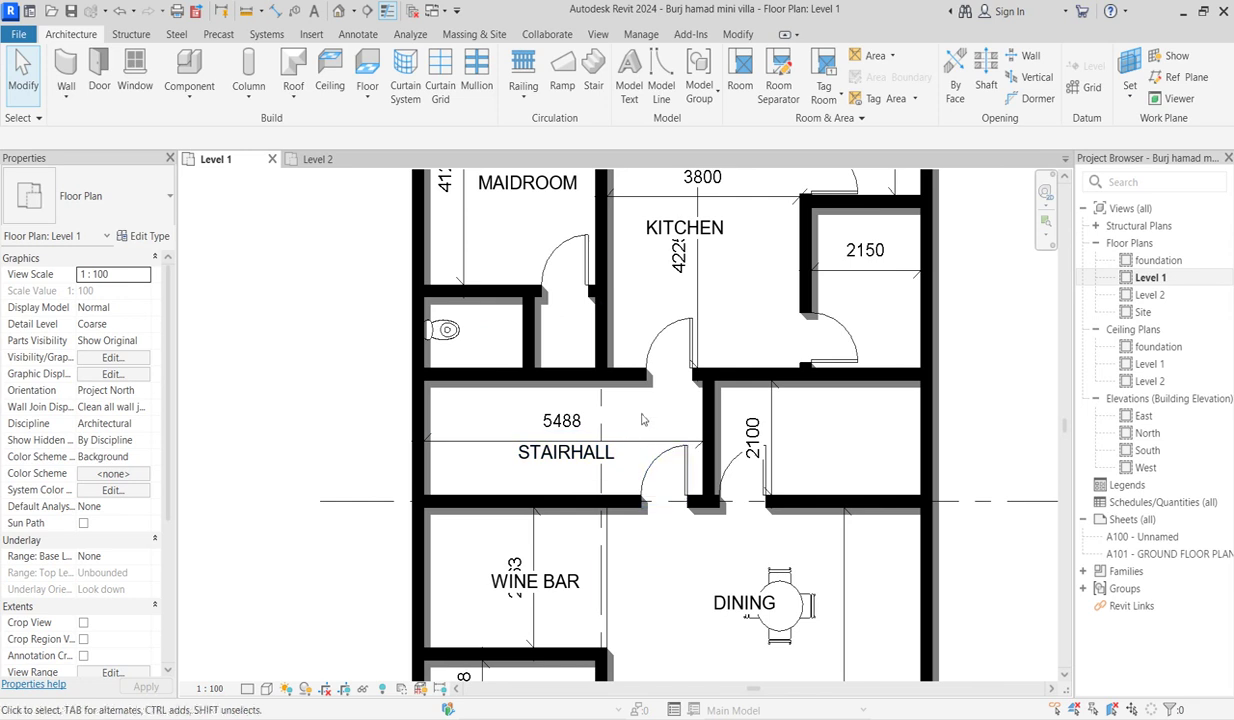
pyautogui.scroll(-2, 455, 425)
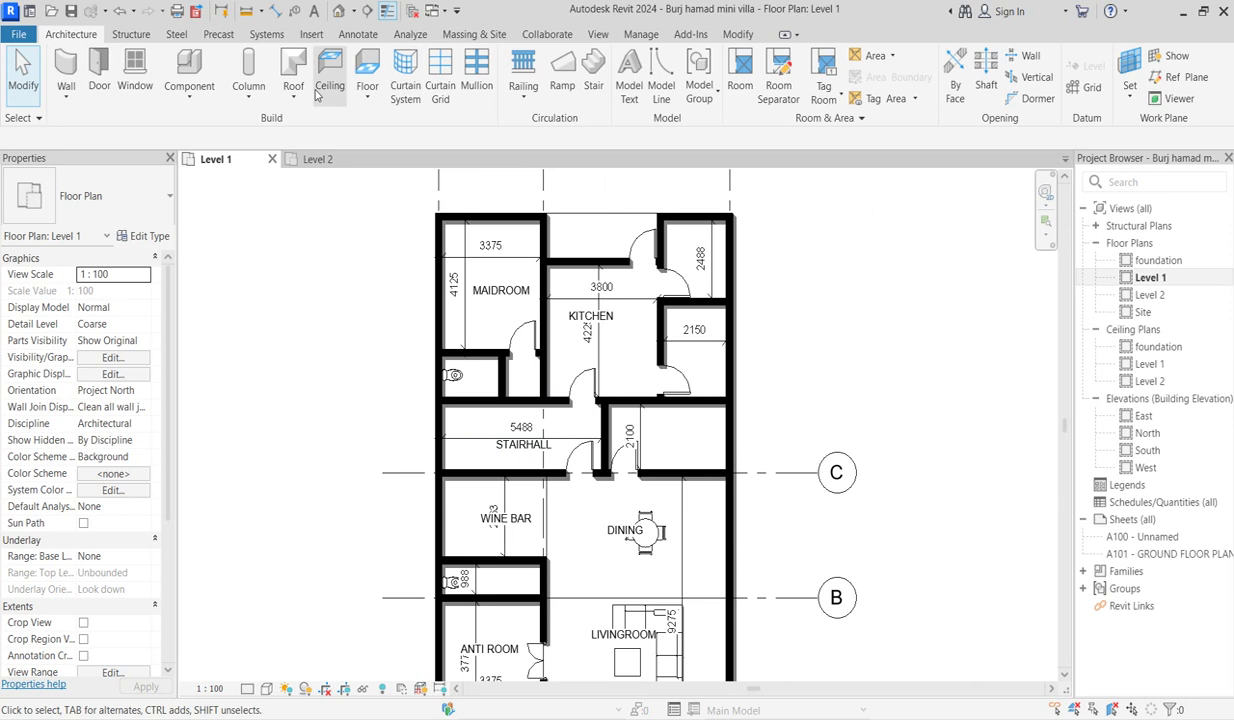
# Start a custom sketched stair run and draw its three-sided boundary along the stairhall's upper, left and lower walls, with both ends at grid 2
pyautogui.click(593, 67)
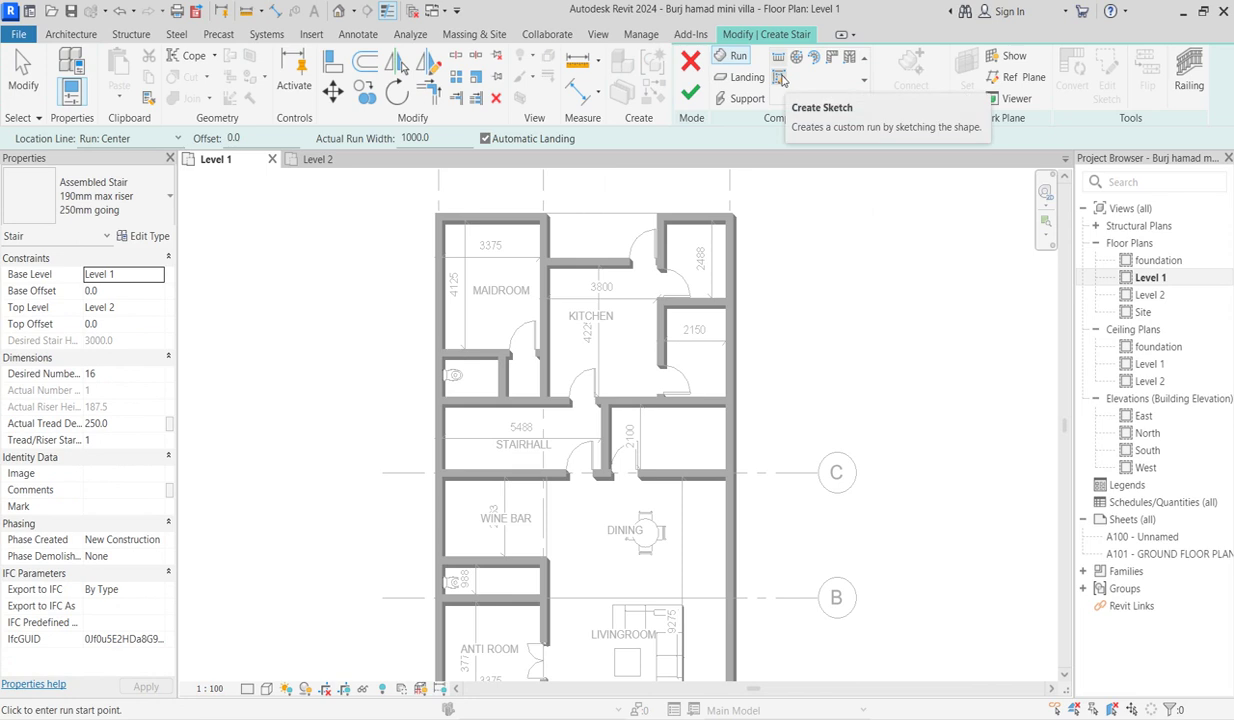
pyautogui.click(780, 79)
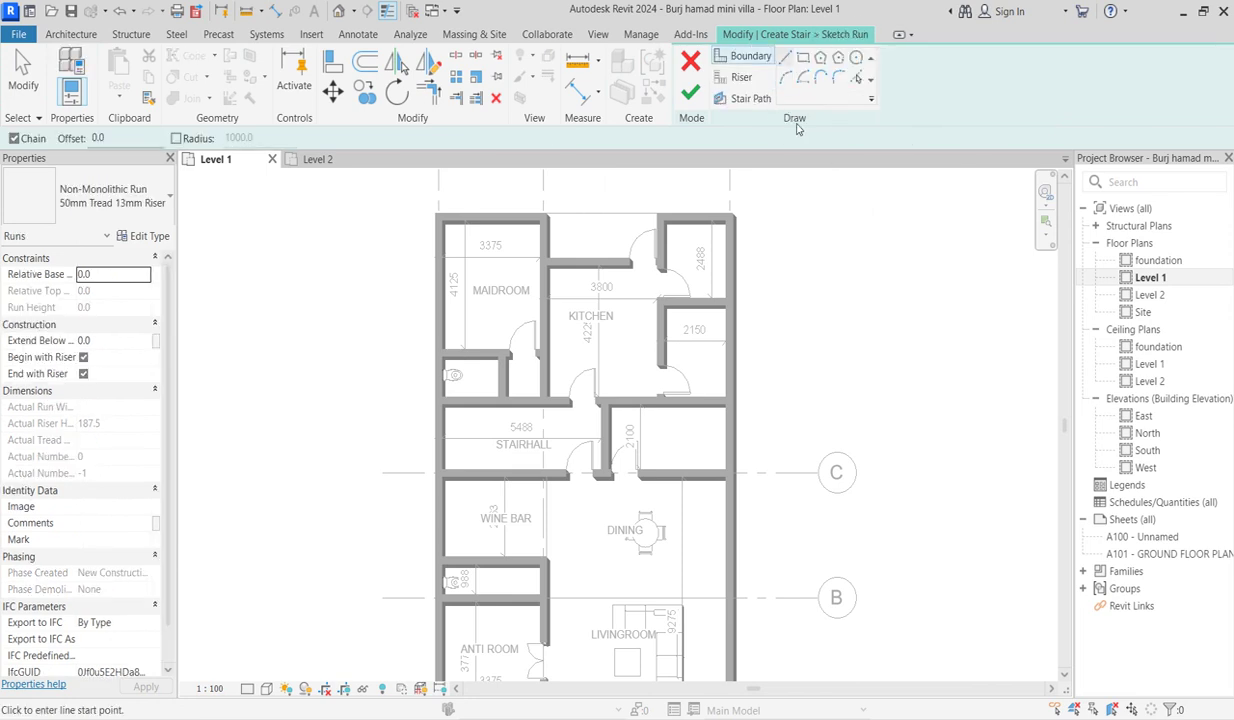
pyautogui.scroll(2, 487, 456)
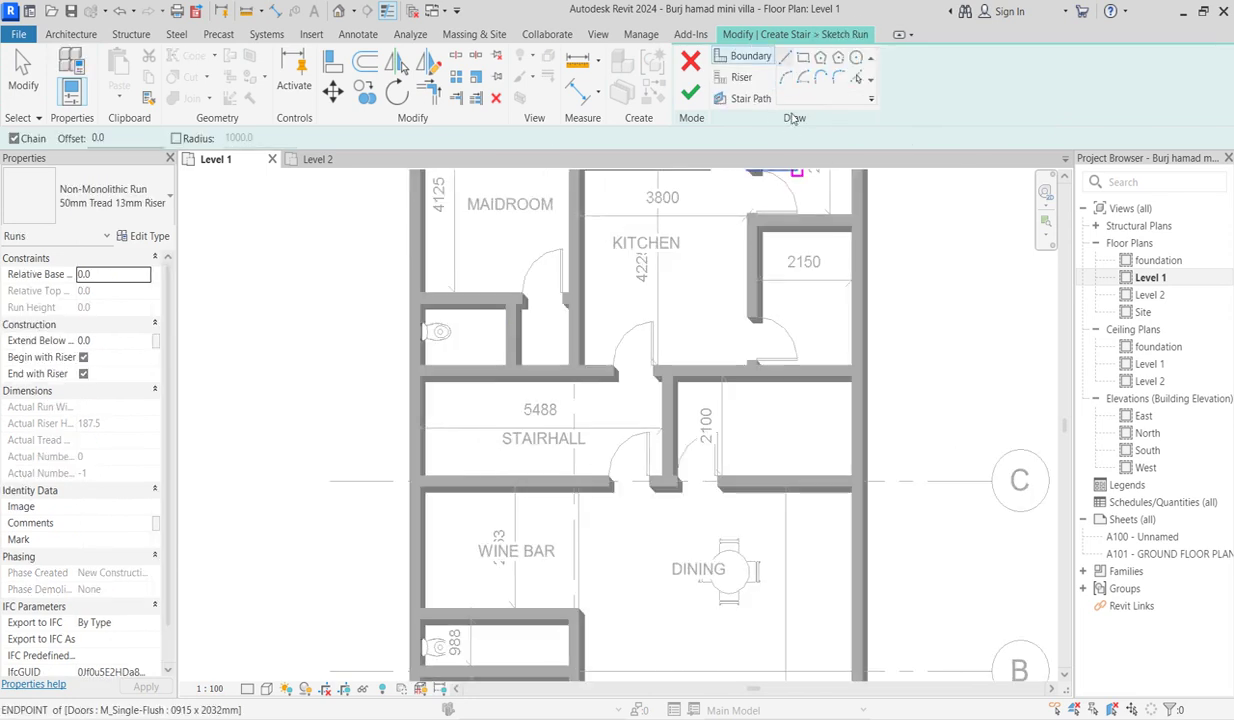
pyautogui.click(786, 60)
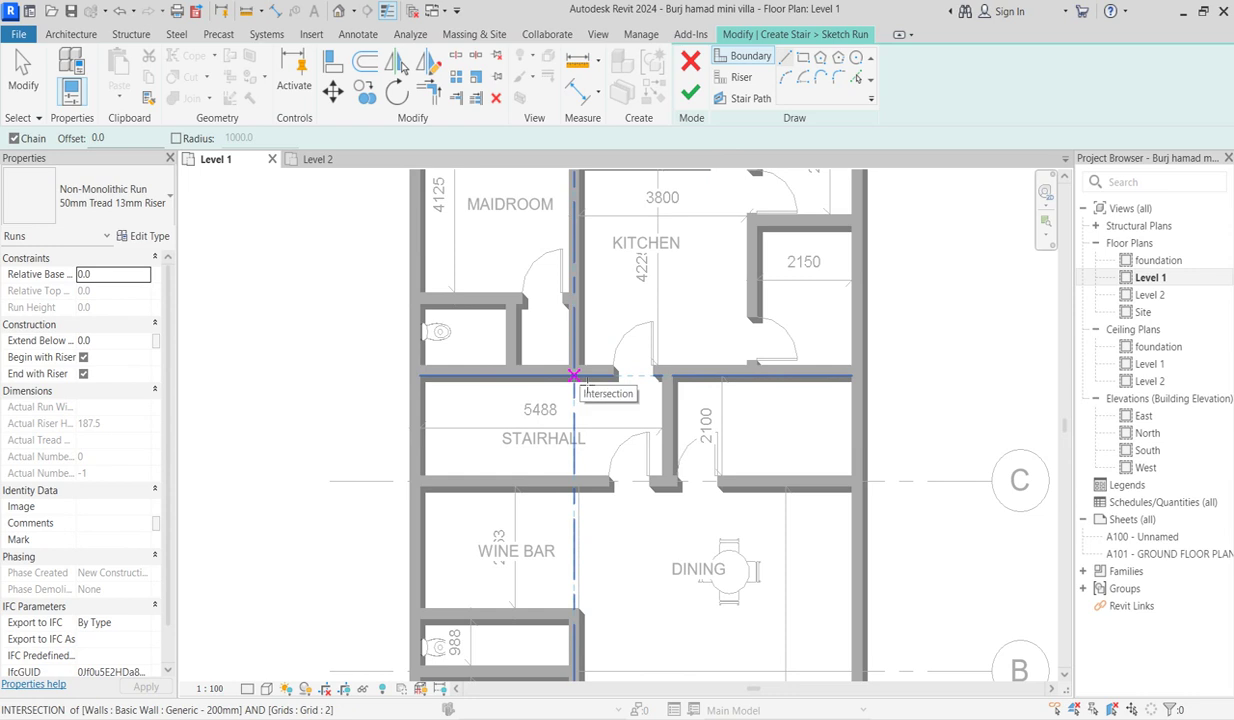
pyautogui.click(574, 376)
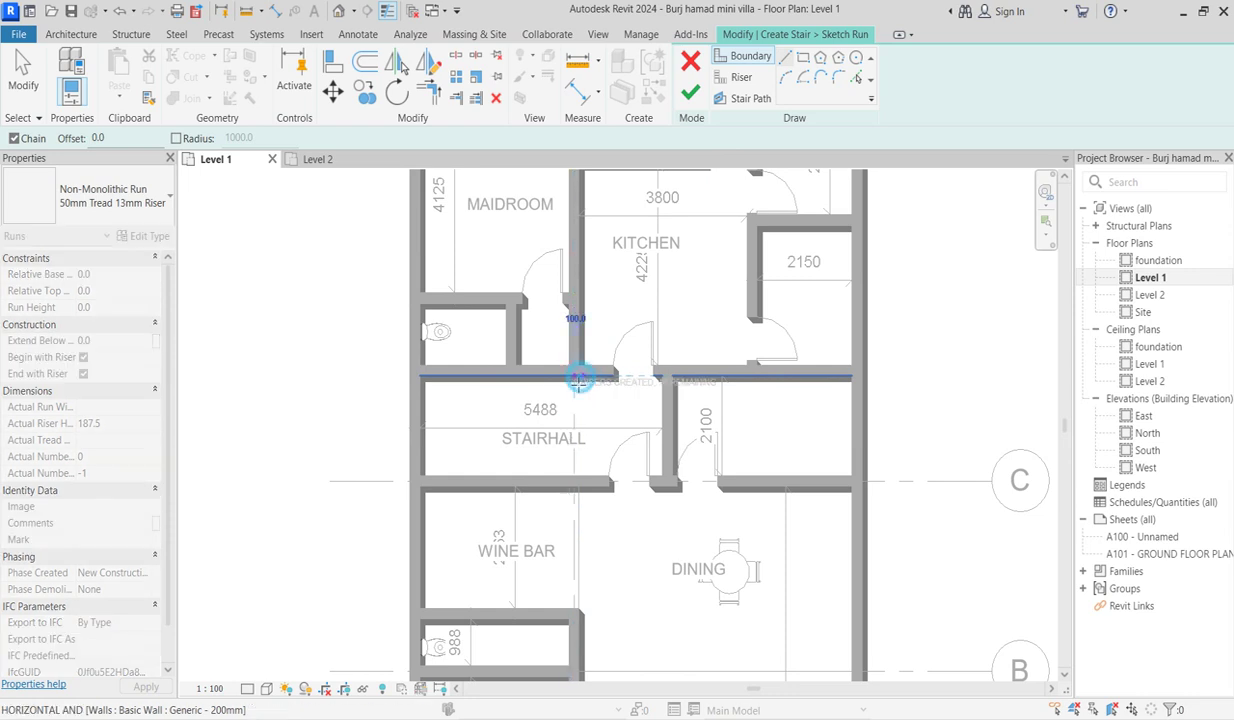
pyautogui.click(420, 378)
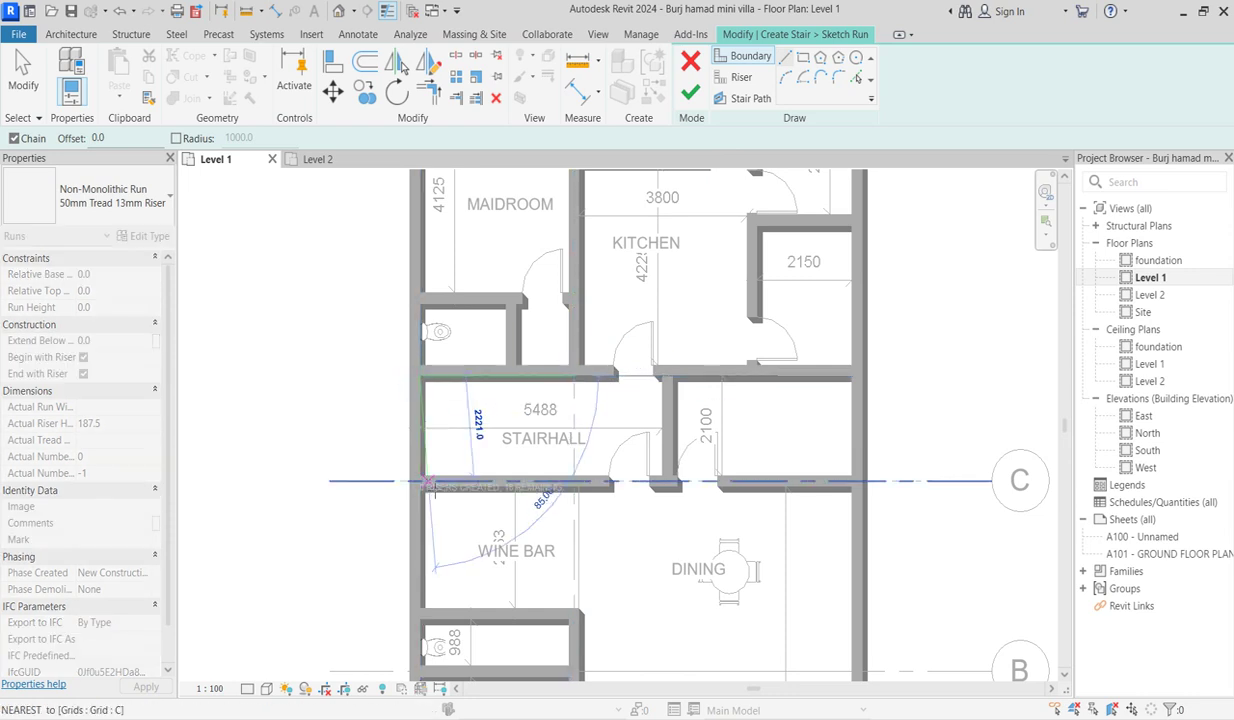
pyautogui.click(421, 476)
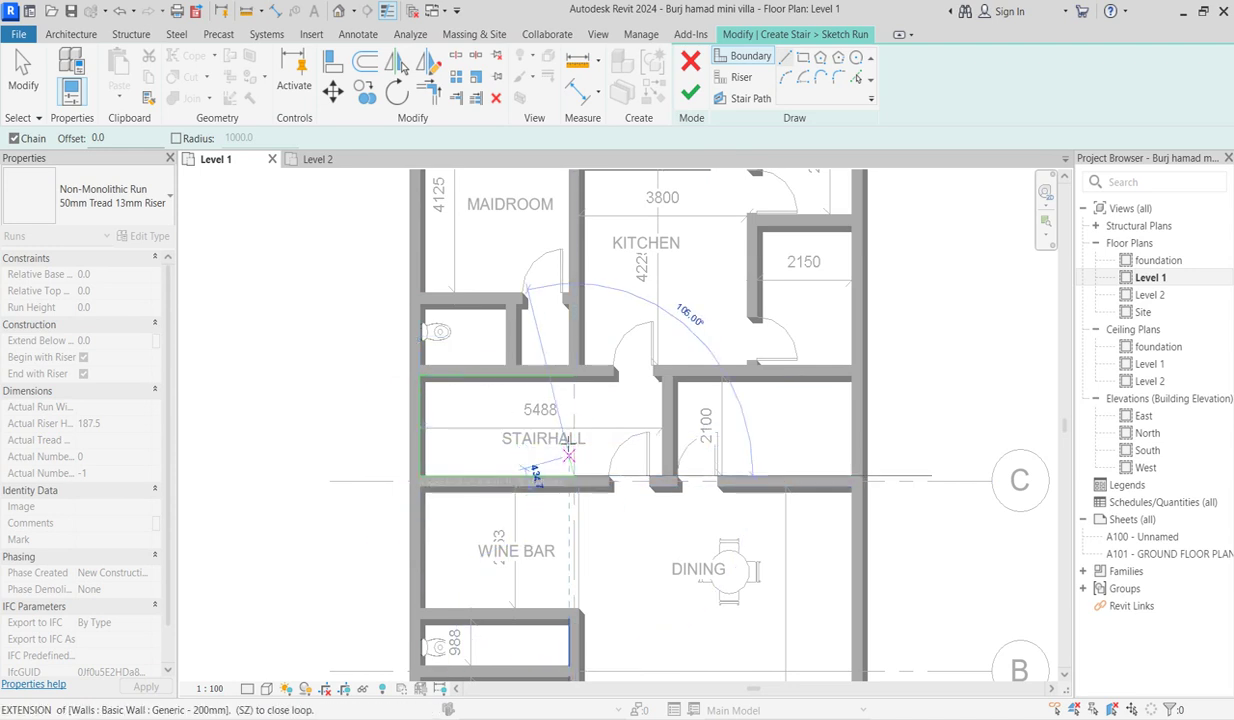
pyautogui.rightClick(585, 442)
pyautogui.click(596, 447)
pyautogui.rightClick(530, 422)
pyautogui.click(550, 431)
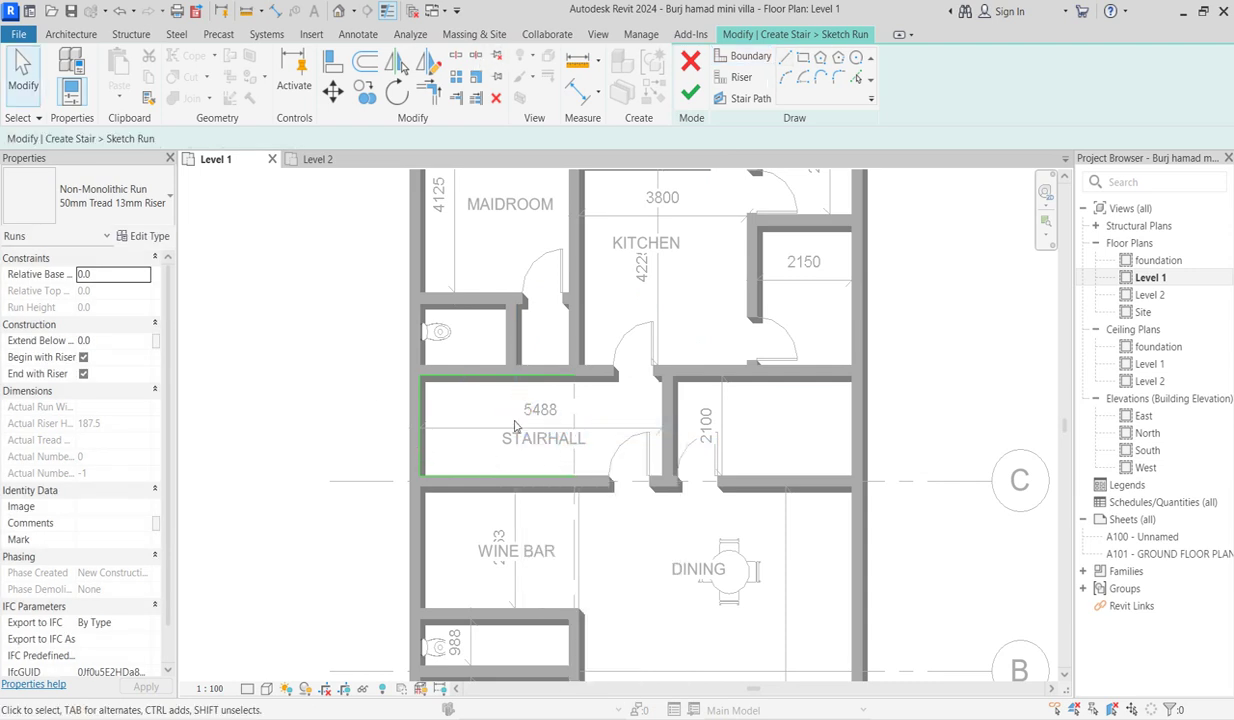
# Draw a 1000 mm riser line along grid 2, starting downward from the end of the upper boundary line
pyautogui.click(742, 80)
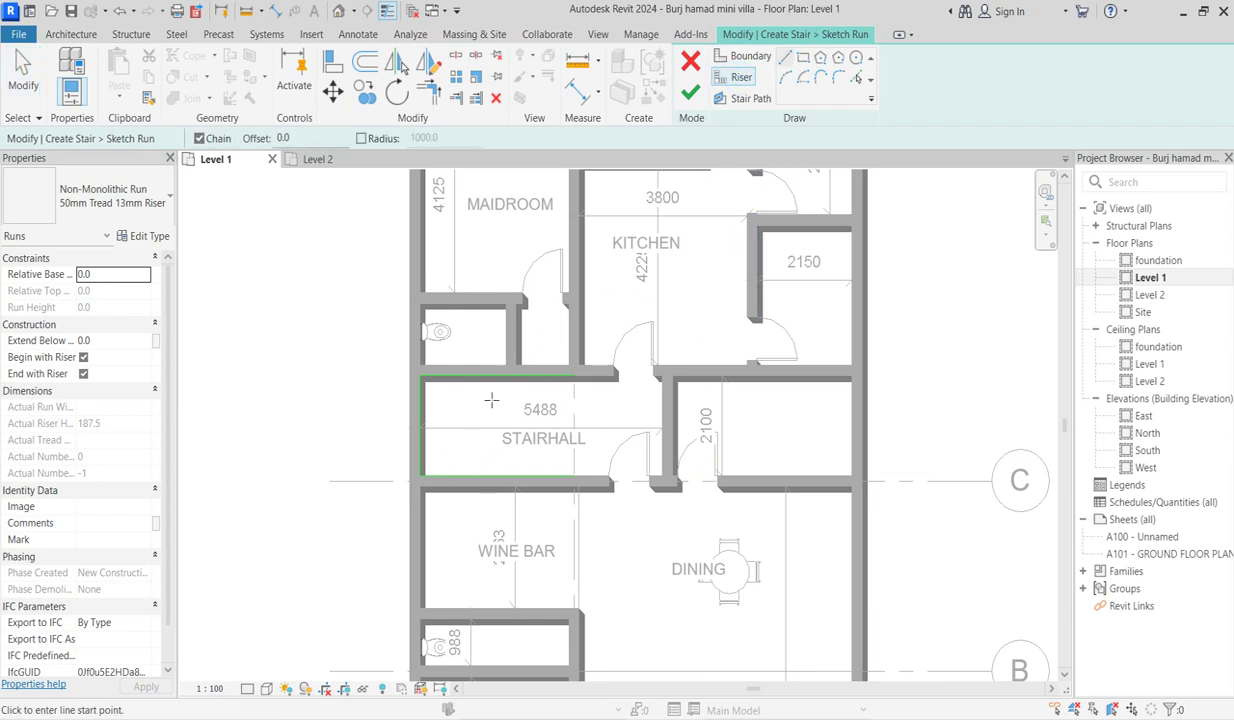
pyautogui.click(573, 377)
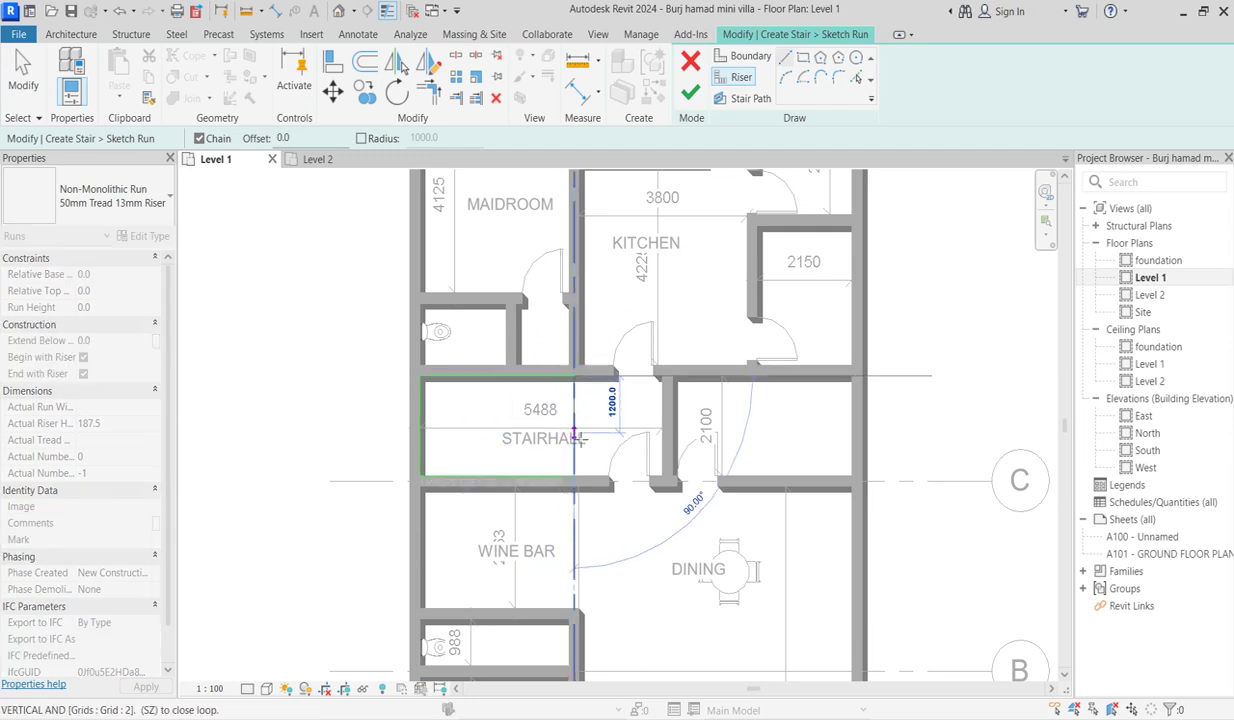
pyautogui.scroll(3, 573, 418)
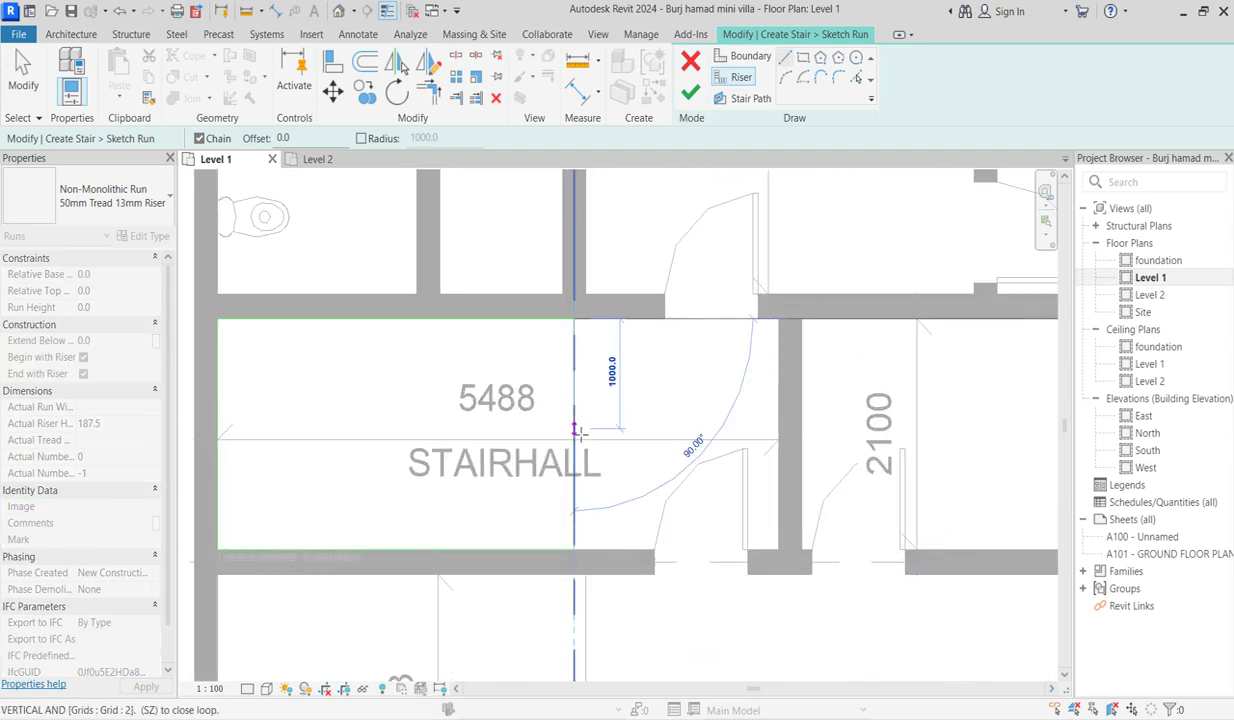
pyautogui.click(573, 428)
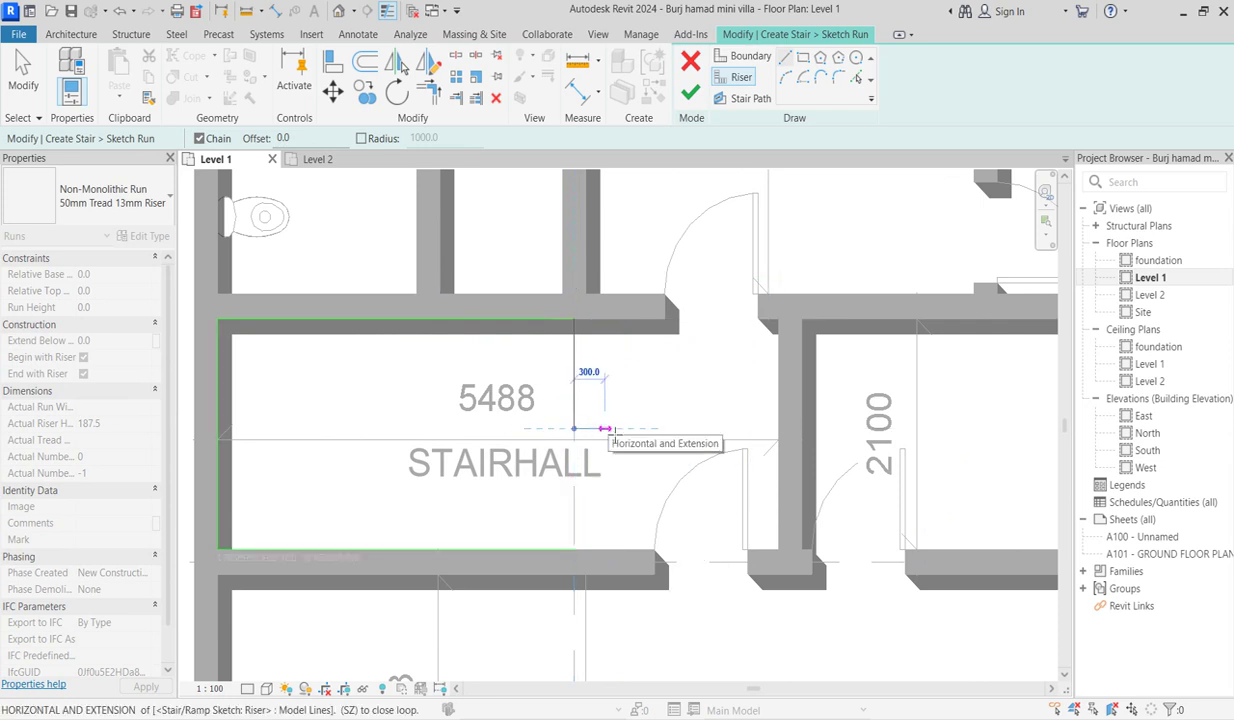
pyautogui.press('Escape')
pyautogui.press('Escape')
# Mirror a copy of the riser about the stairhall's horizontal centreline to start the lower flight
pyautogui.click(573, 382)
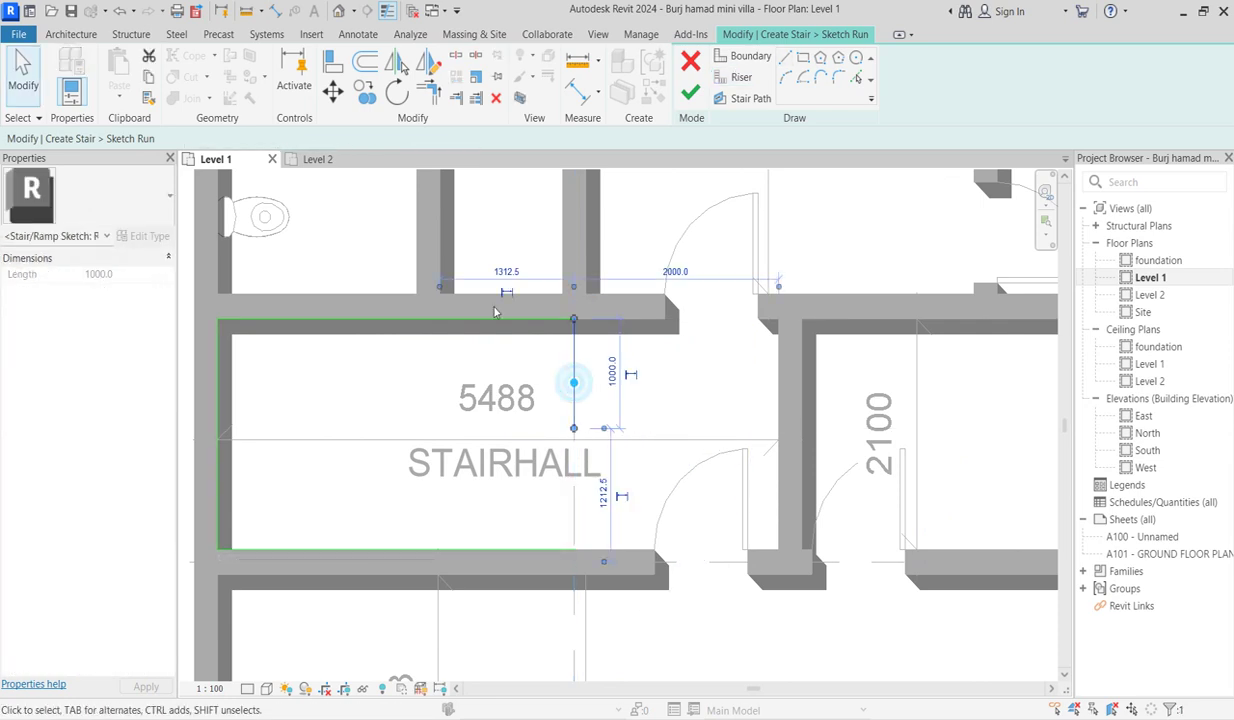
pyautogui.click(427, 64)
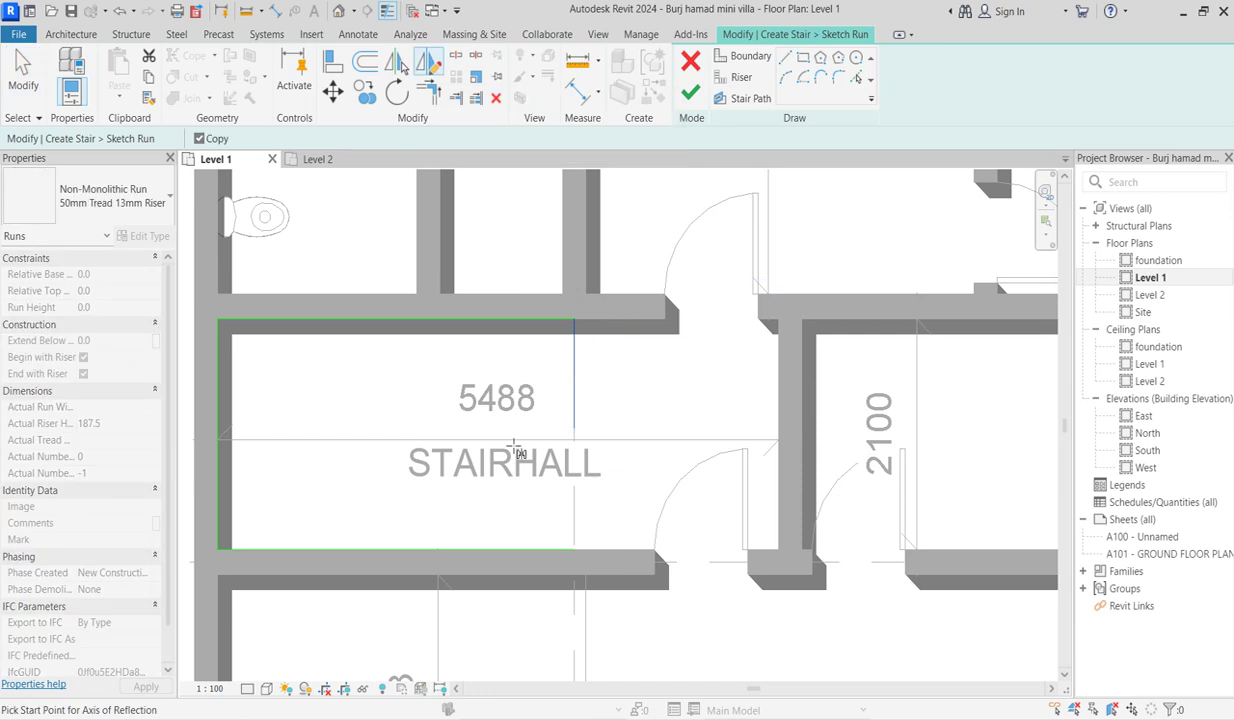
pyautogui.click(374, 436)
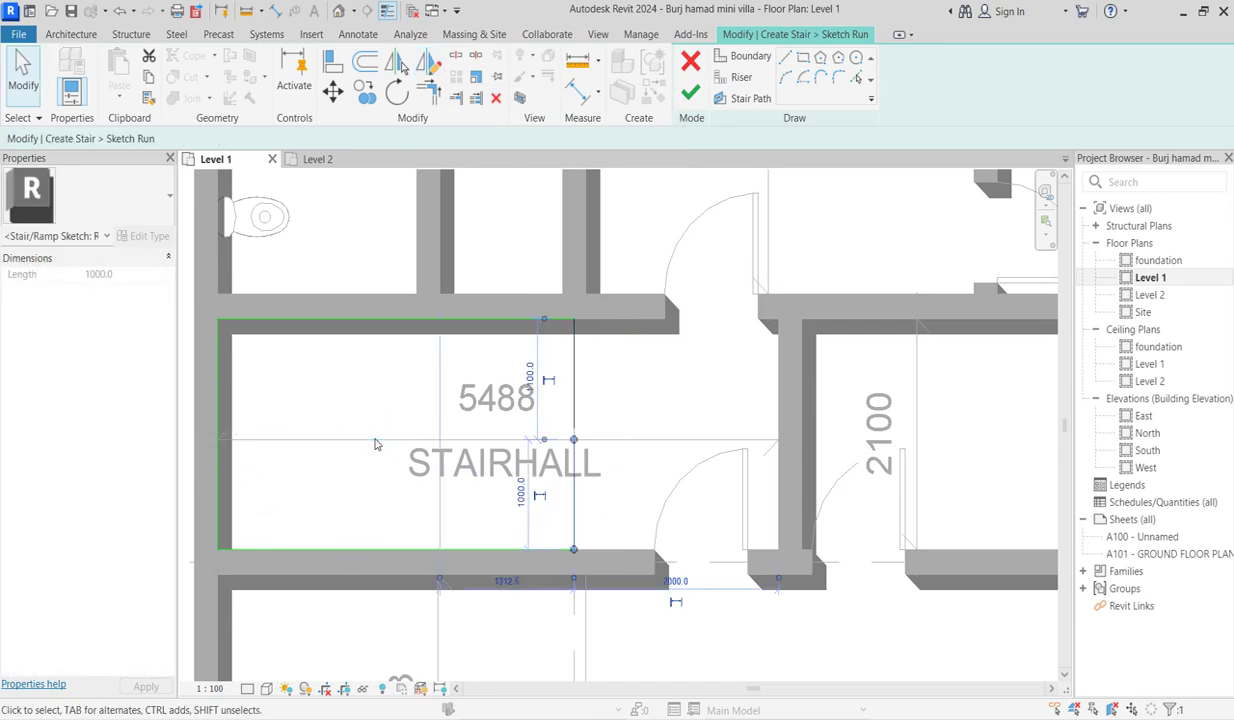
# Draw the inner boundary between the flights: parallel lines about 2900 mm long running left from both risers' inner ends, joined at their left ends
pyautogui.click(750, 57)
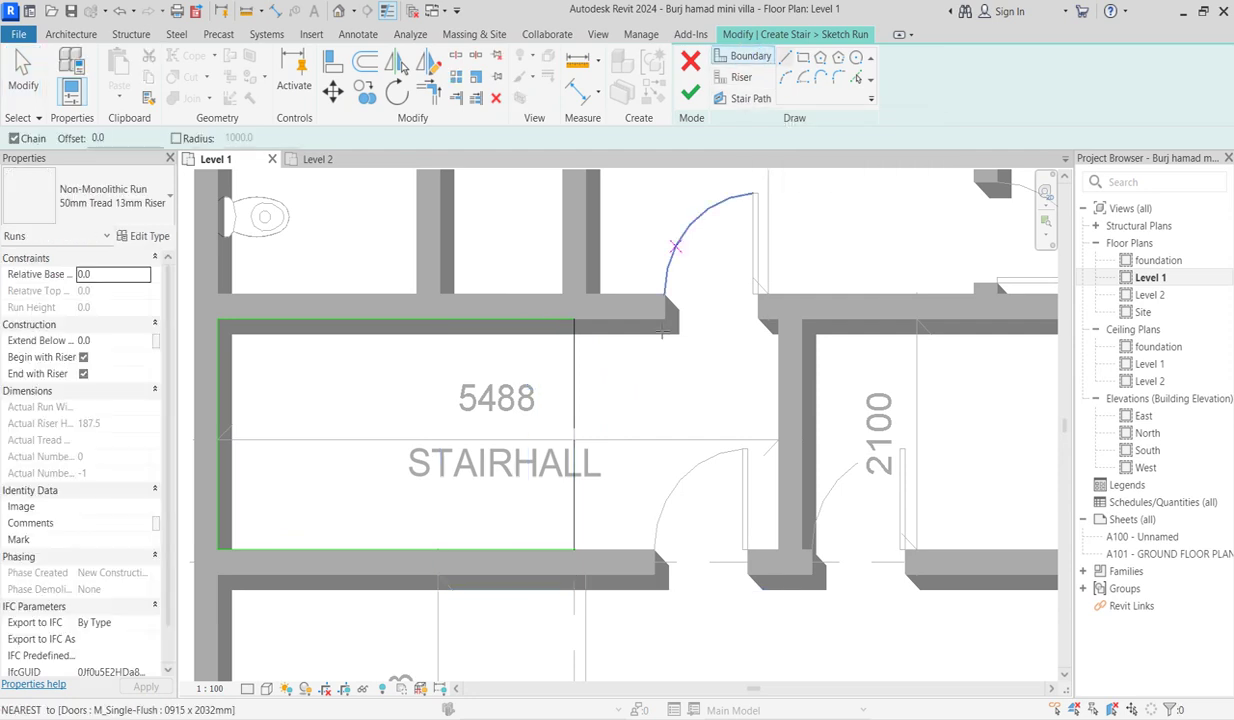
pyautogui.click(576, 428)
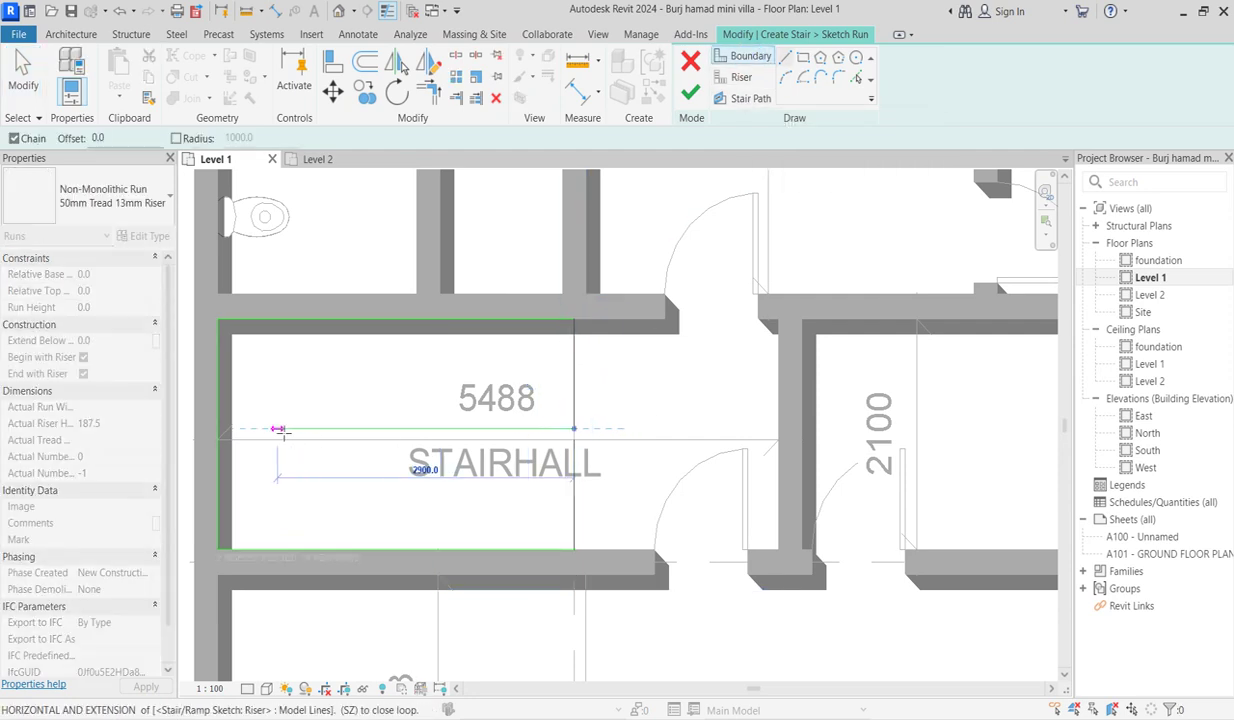
pyautogui.click(279, 428)
pyautogui.press('Escape')
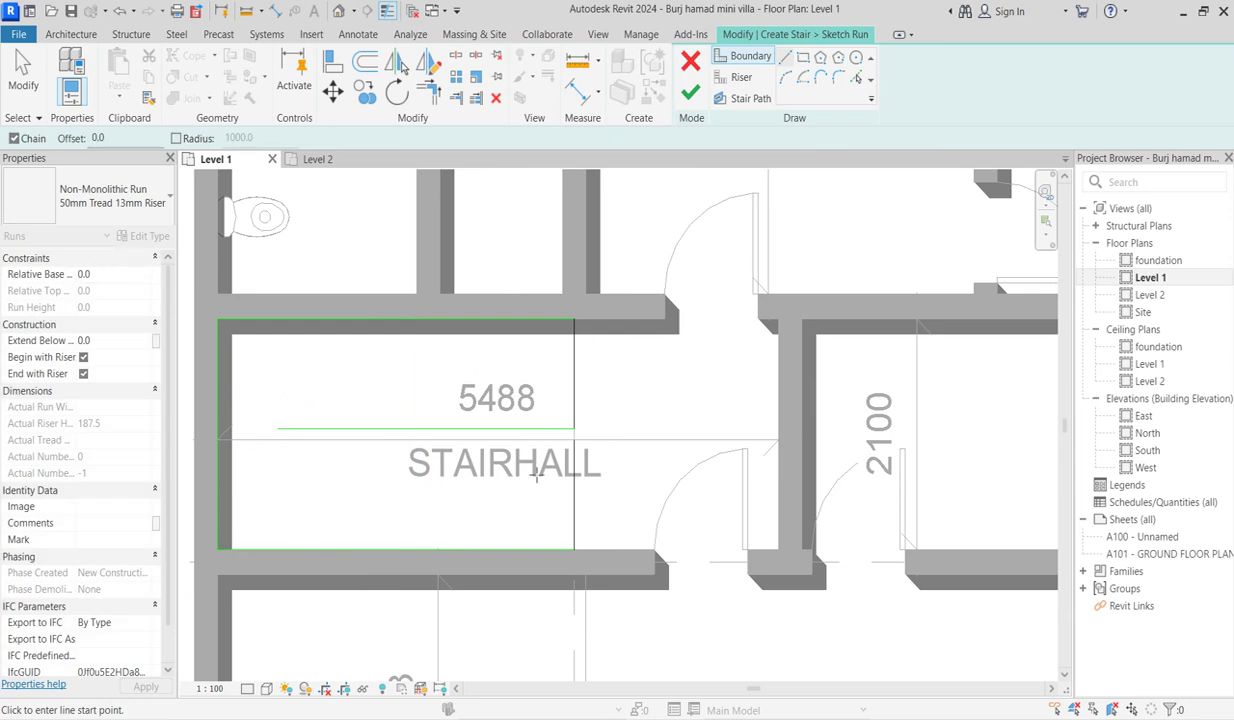
pyautogui.click(574, 440)
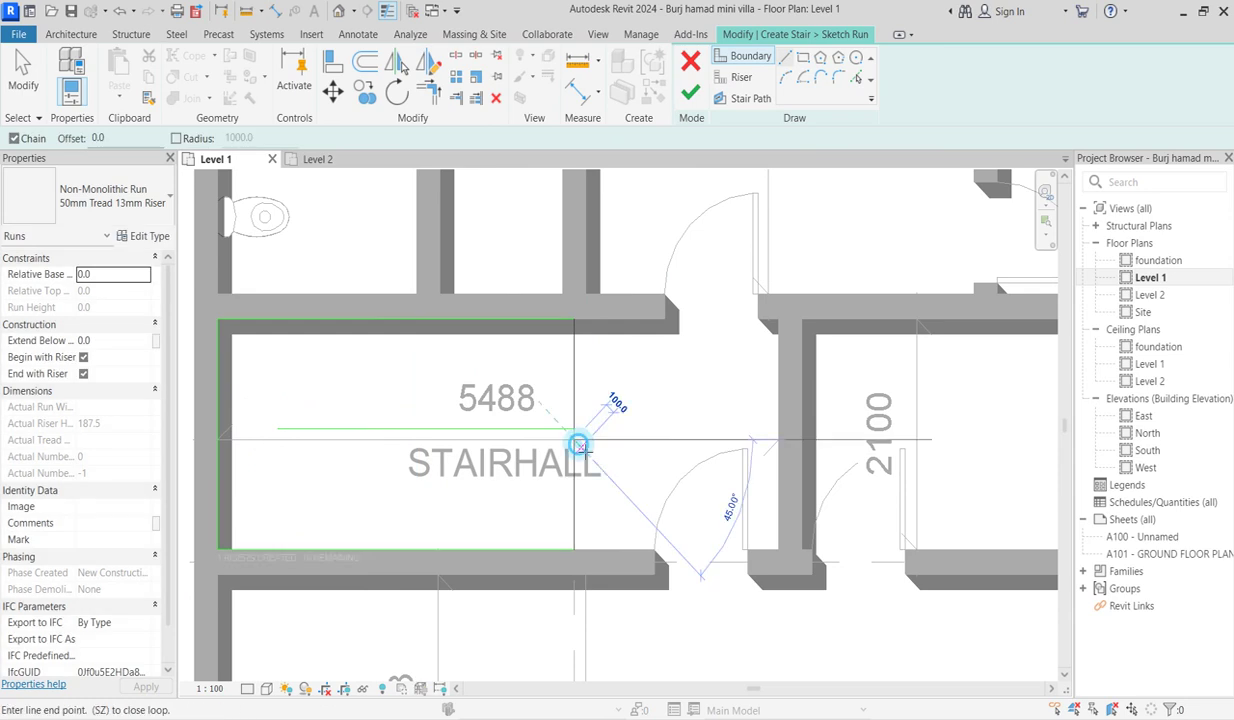
pyautogui.click(279, 441)
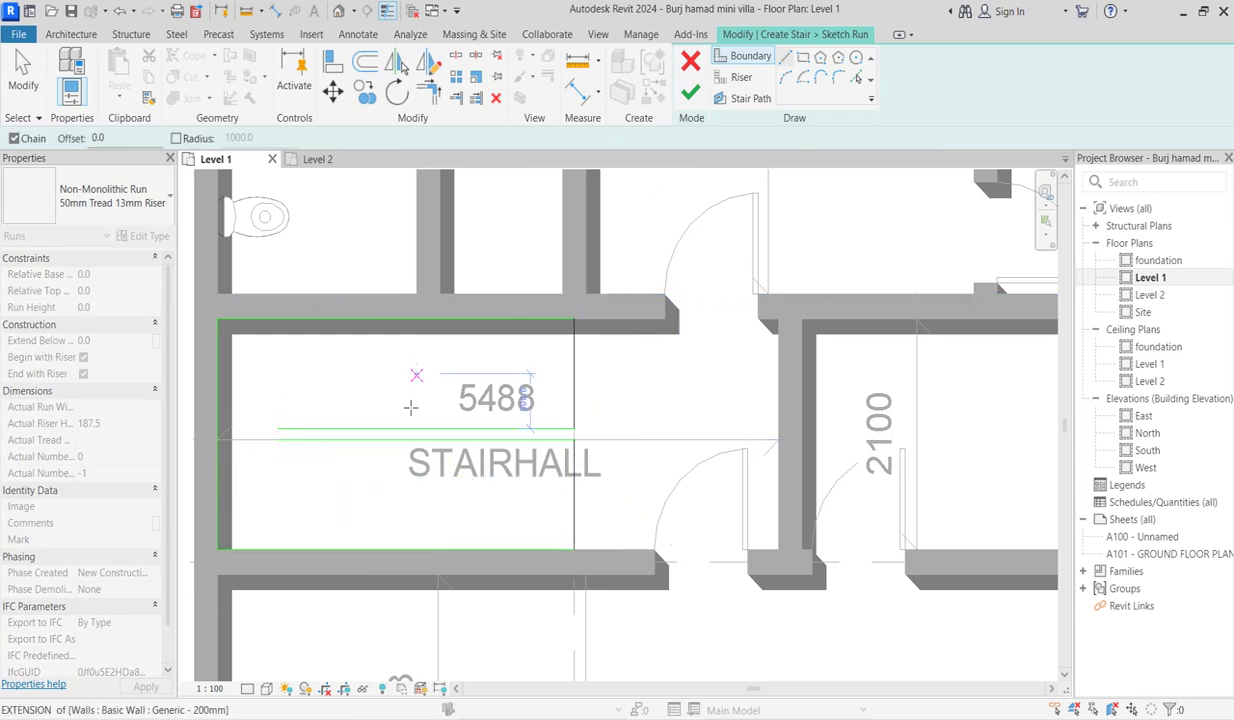
pyautogui.press('Escape')
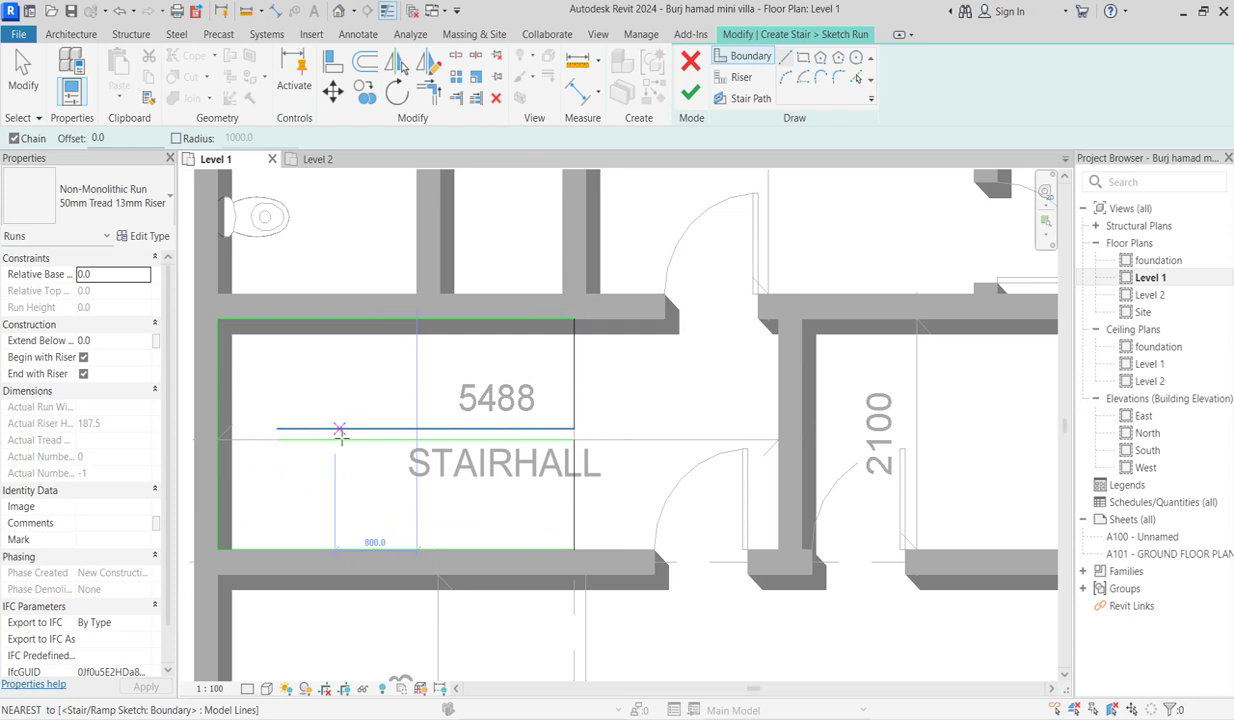
pyautogui.click(277, 429)
pyautogui.click(277, 439)
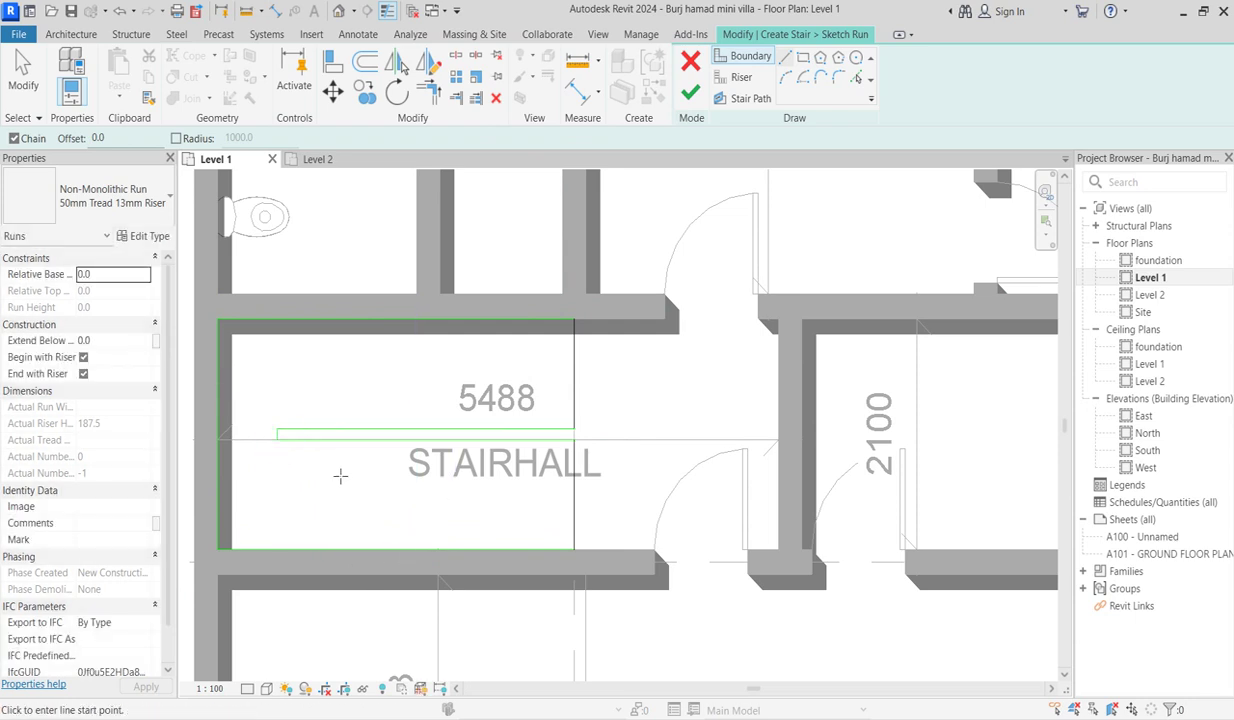
# Offset copies of the upper flight's riser leftward at 300 mm spacing, adding eight risers between the upper wall and the inner boundary
pyautogui.click(750, 79)
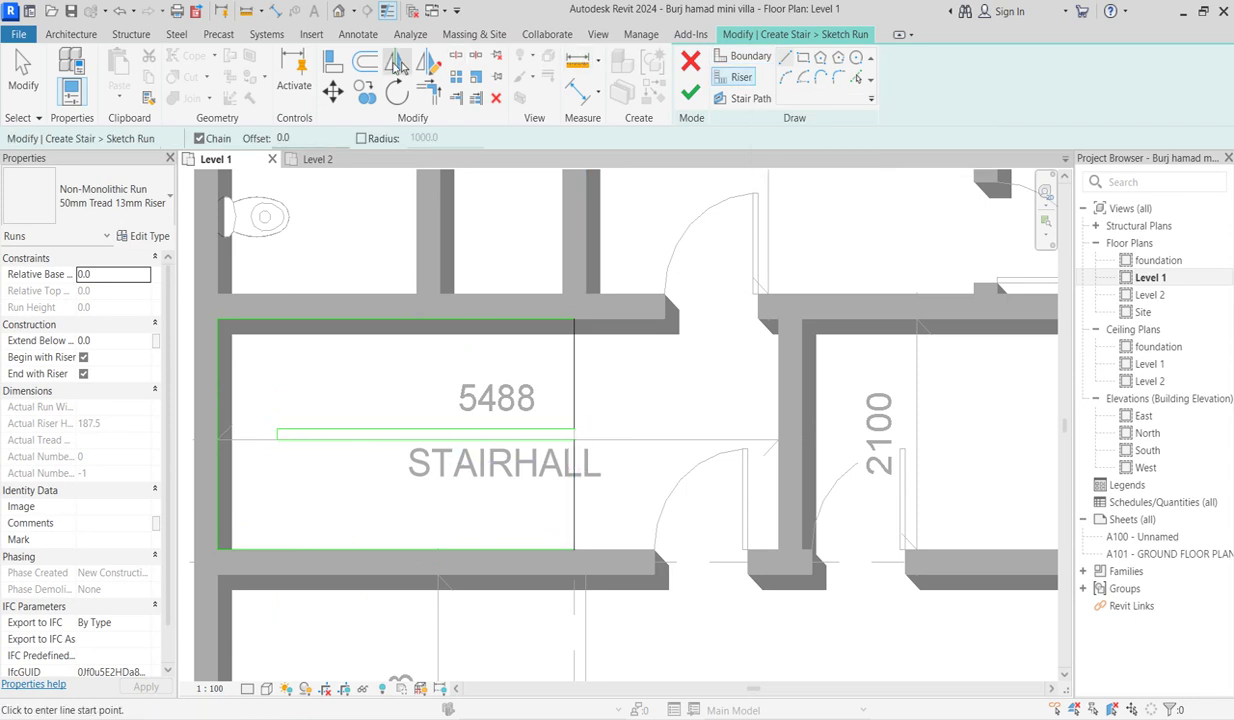
pyautogui.click(365, 62)
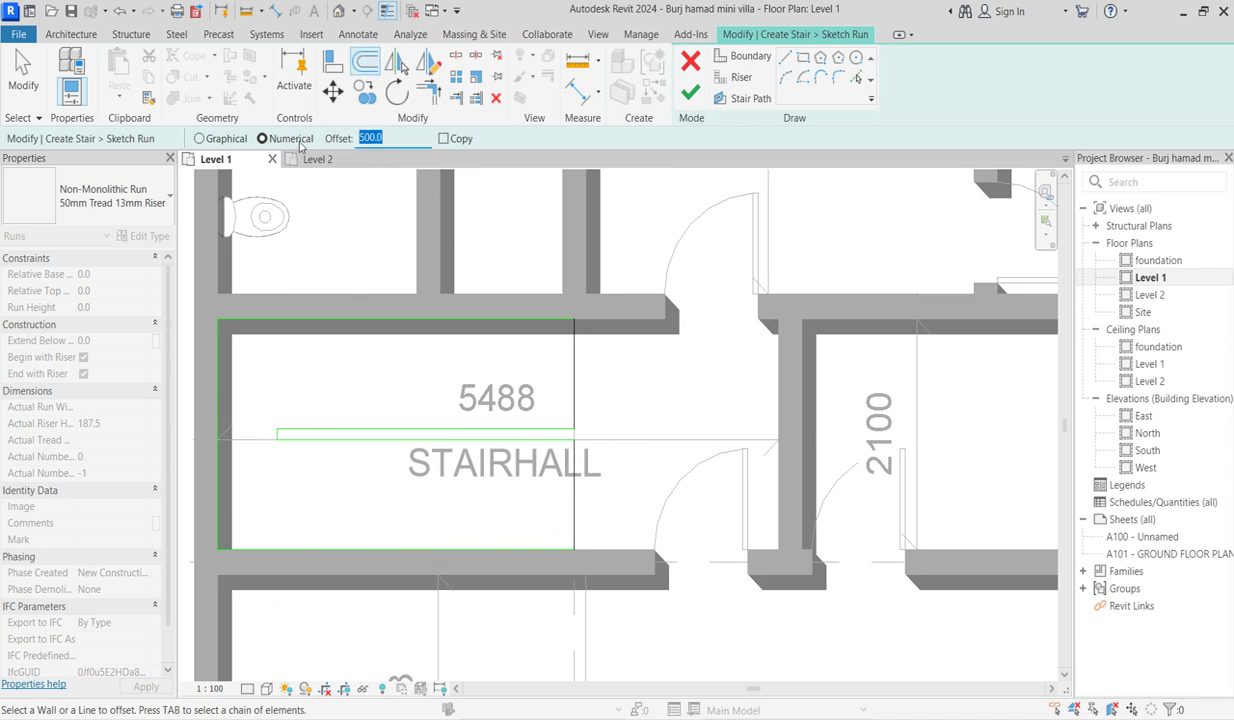
pyautogui.press('Return')
pyautogui.click(572, 365)
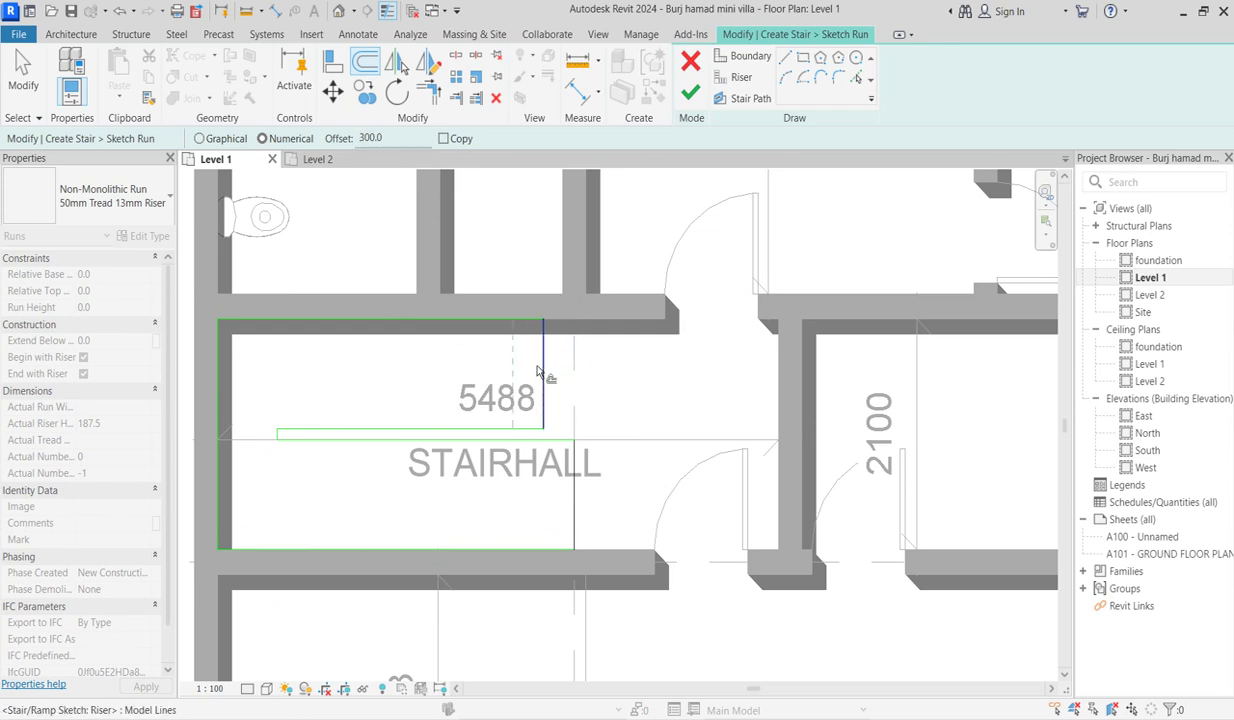
pyautogui.click(545, 366)
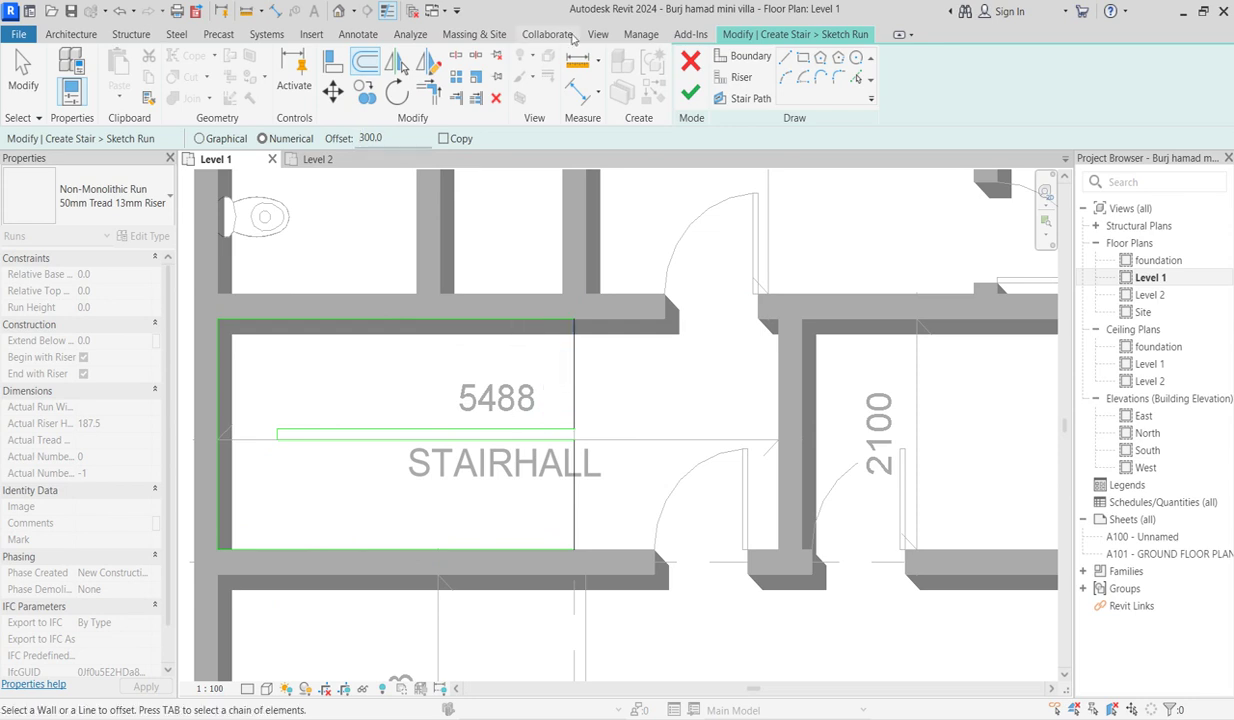
pyautogui.click(569, 340)
pyautogui.click(541, 352)
pyautogui.click(511, 365)
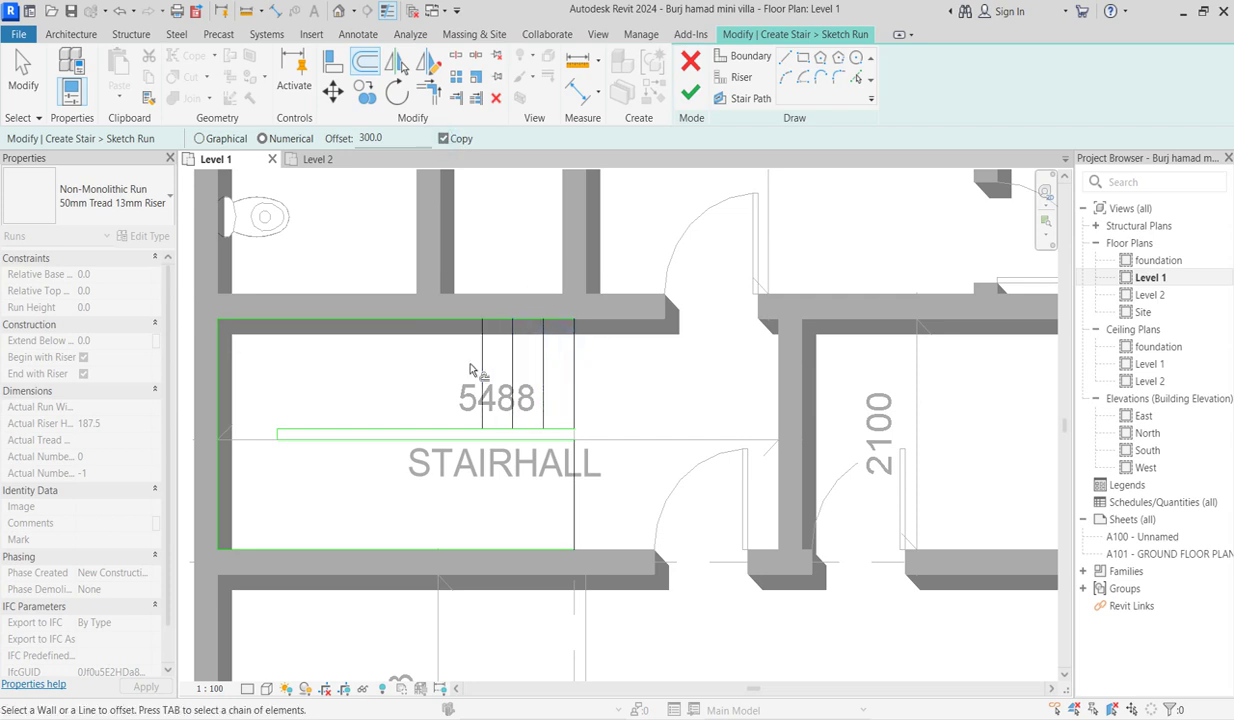
pyautogui.click(481, 366)
pyautogui.click(450, 366)
pyautogui.click(419, 366)
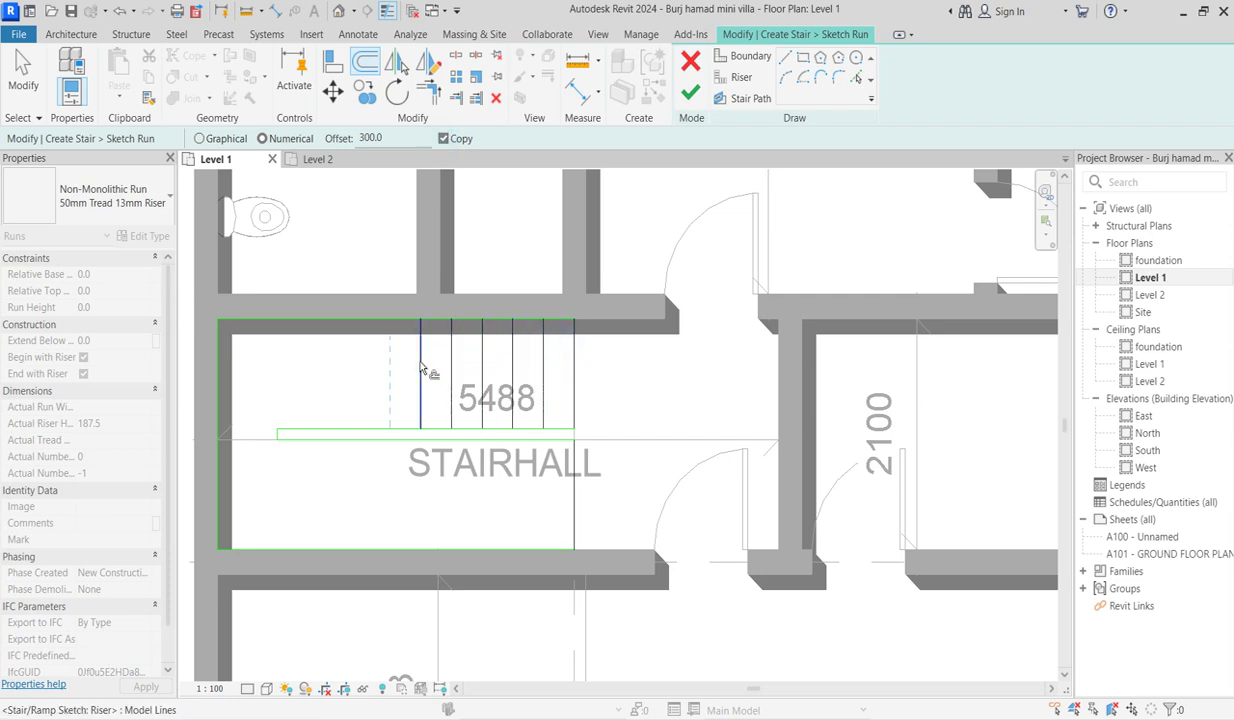
pyautogui.click(357, 369)
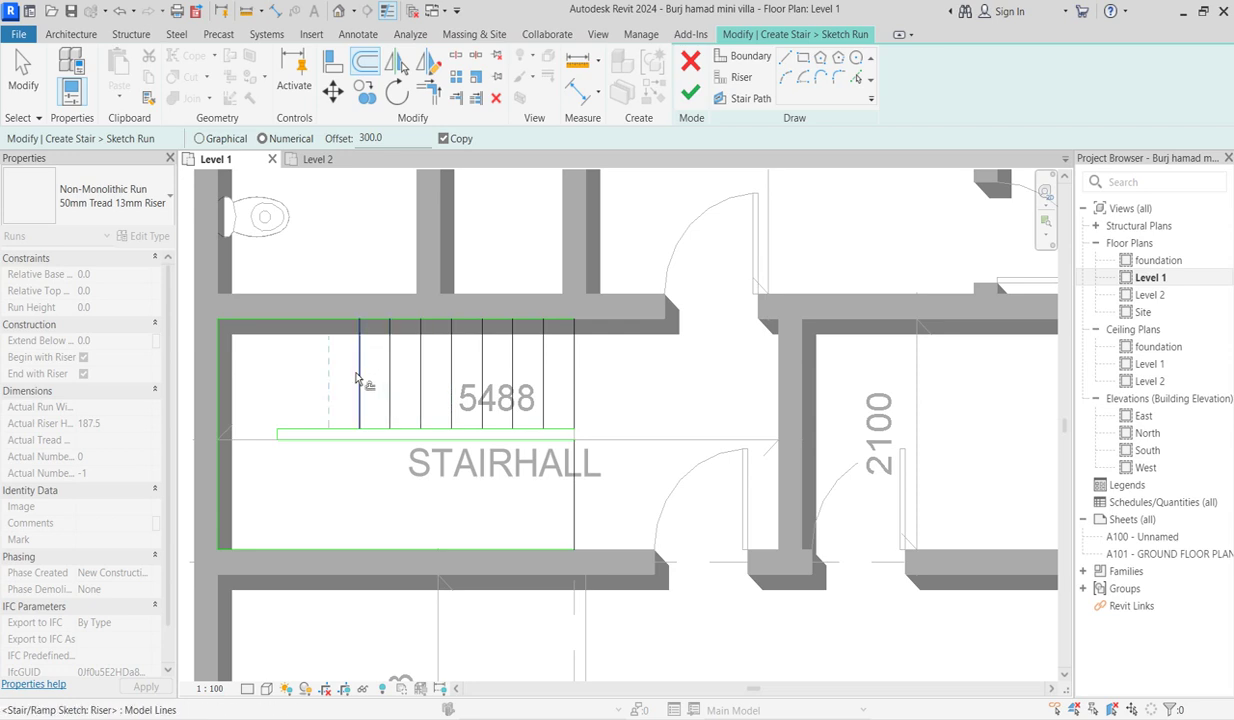
# Offset eight copies of the lower flight's riser leftward at 300 mm spacing, matching the upper flight, and end the offset command
pyautogui.click(556, 505)
pyautogui.click(543, 510)
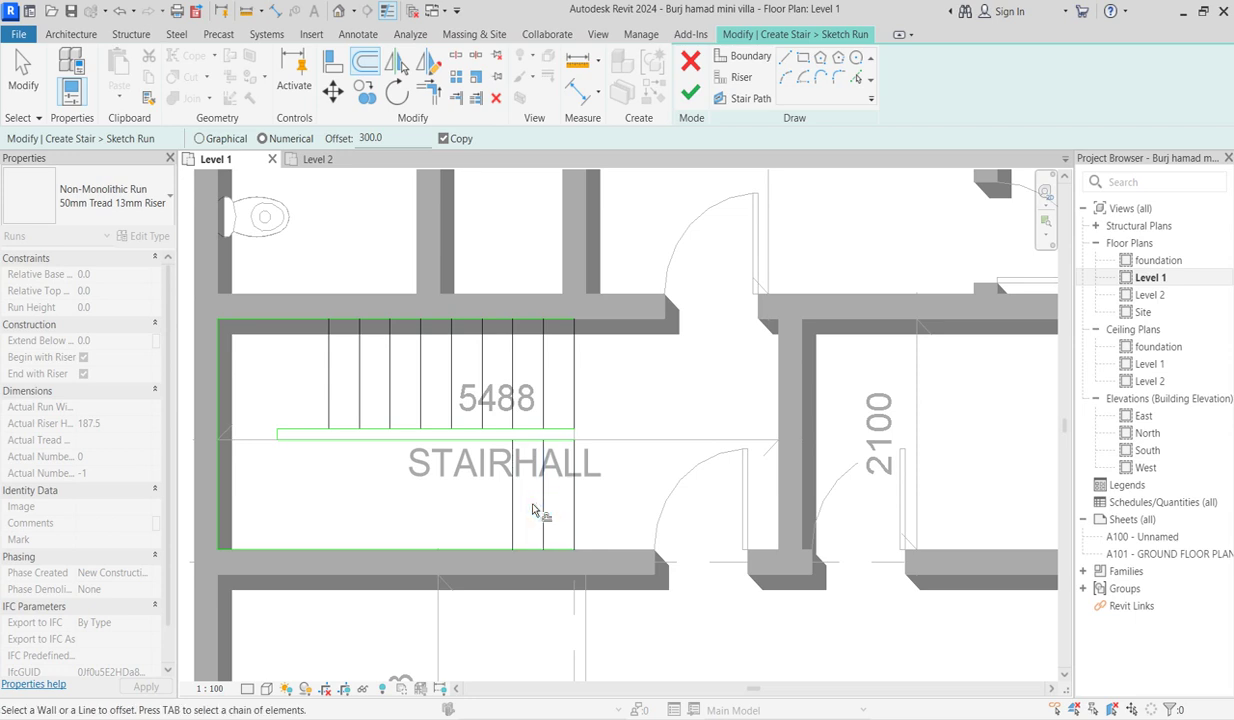
pyautogui.click(511, 510)
pyautogui.click(482, 512)
pyautogui.click(451, 511)
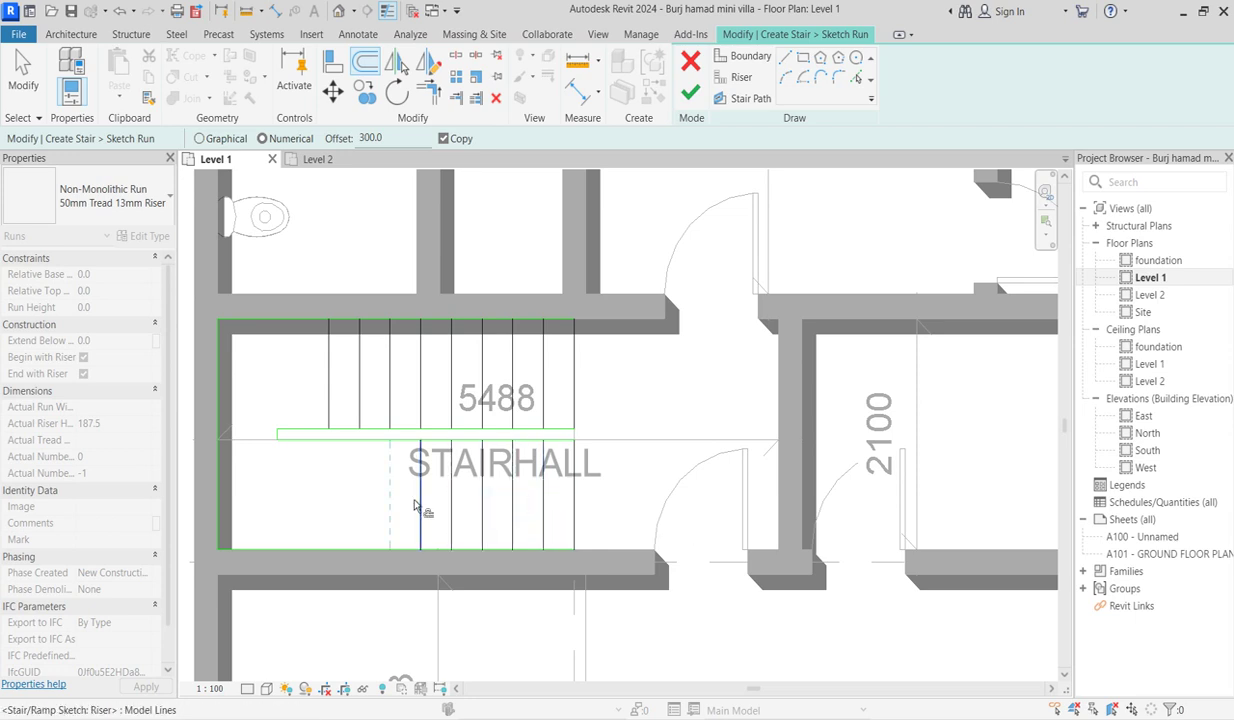
pyautogui.click(413, 502)
pyautogui.click(389, 496)
pyautogui.click(361, 498)
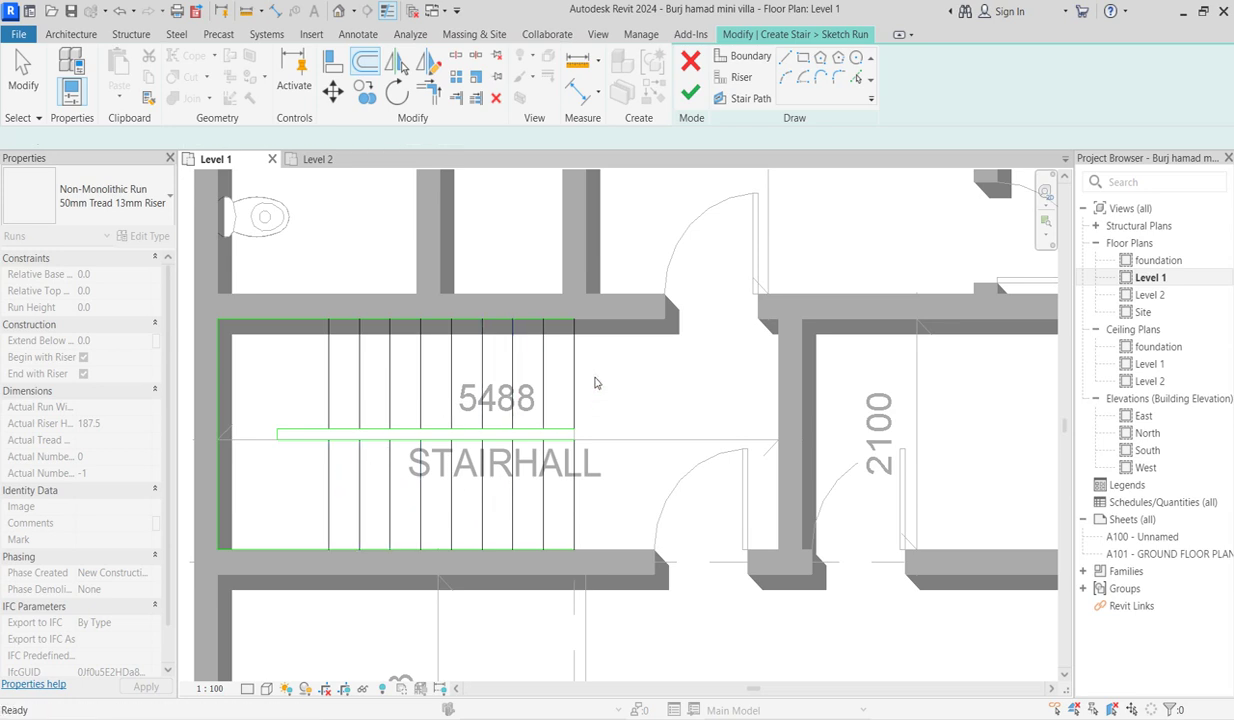
pyautogui.press('Escape')
# Select all risers of both flights and nudge them together to the right, slightly past grid 2
pyautogui.scroll(3, 600, 370)
pyautogui.scroll(-2, 630, 440)
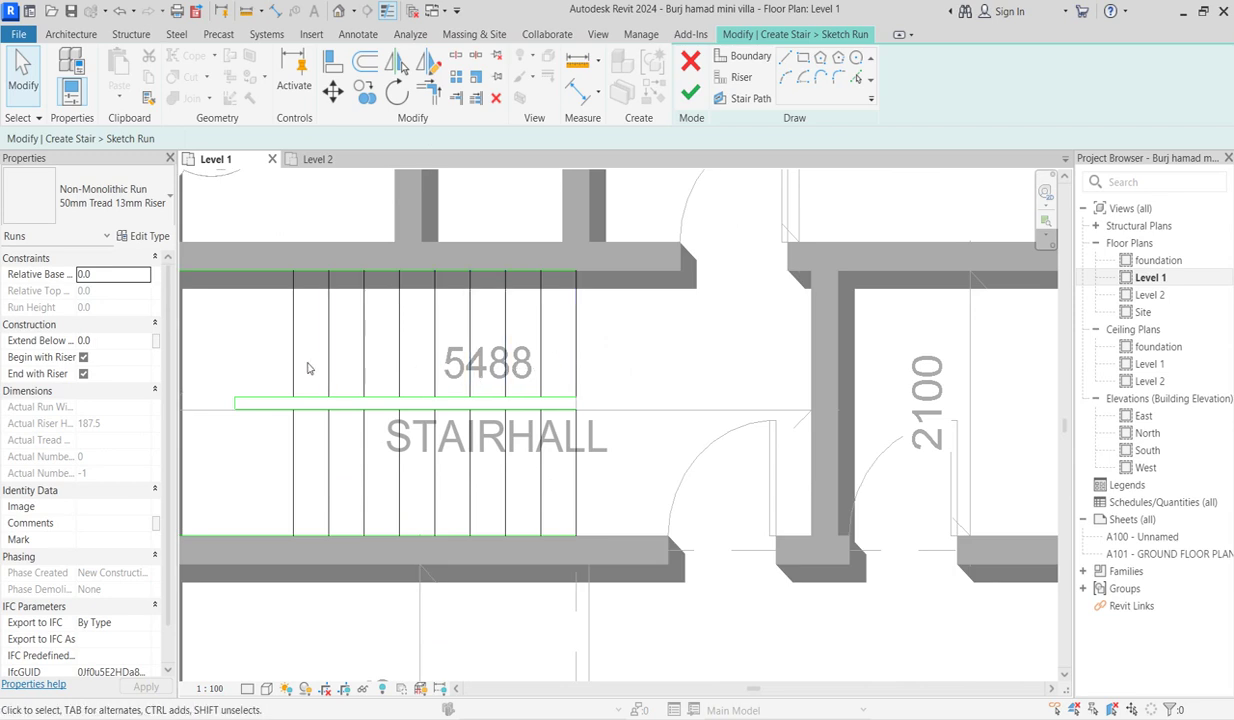
pyautogui.scroll(-3, 308, 369)
pyautogui.moveTo(370, 292); pyautogui.dragTo(535, 475)
pyautogui.press('Right')
pyautogui.press('Right')
pyautogui.press('Right')
pyautogui.press('Right')
pyautogui.press('Right')
pyautogui.press('Right')
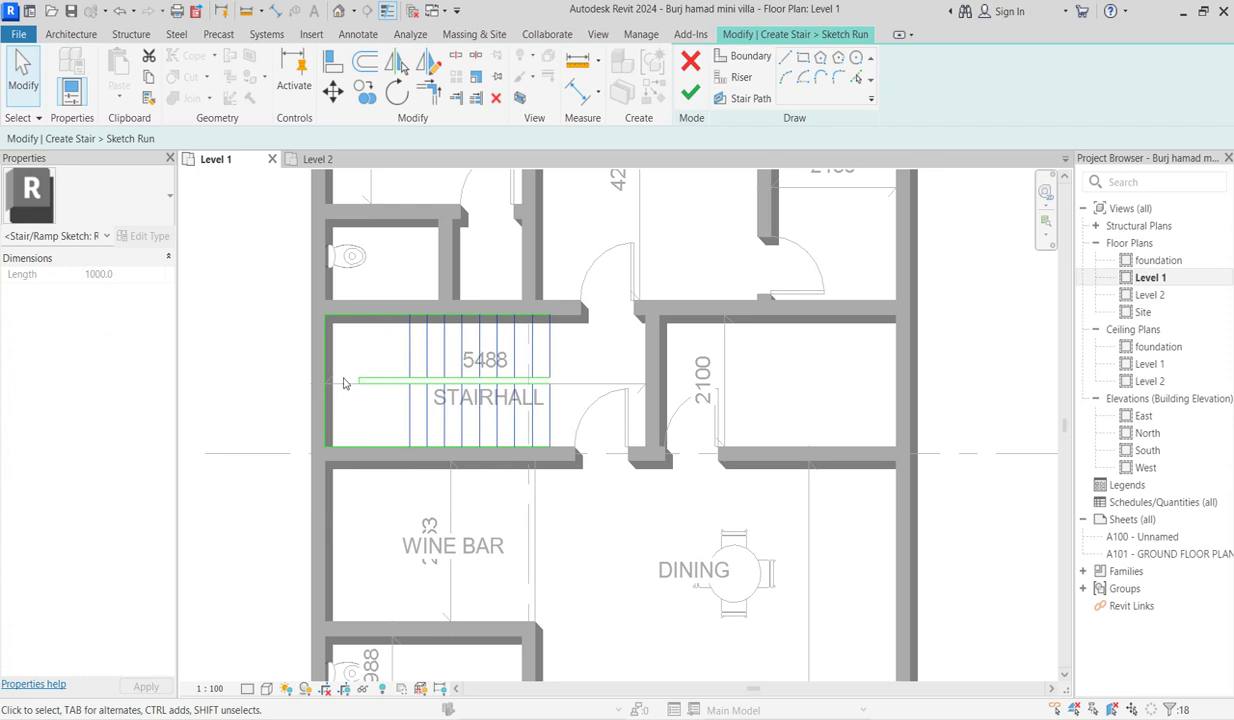
# Align the left end of the inner boundary with the leftmost risers of the two flights and end the align command
pyautogui.scroll(2, 377, 402)
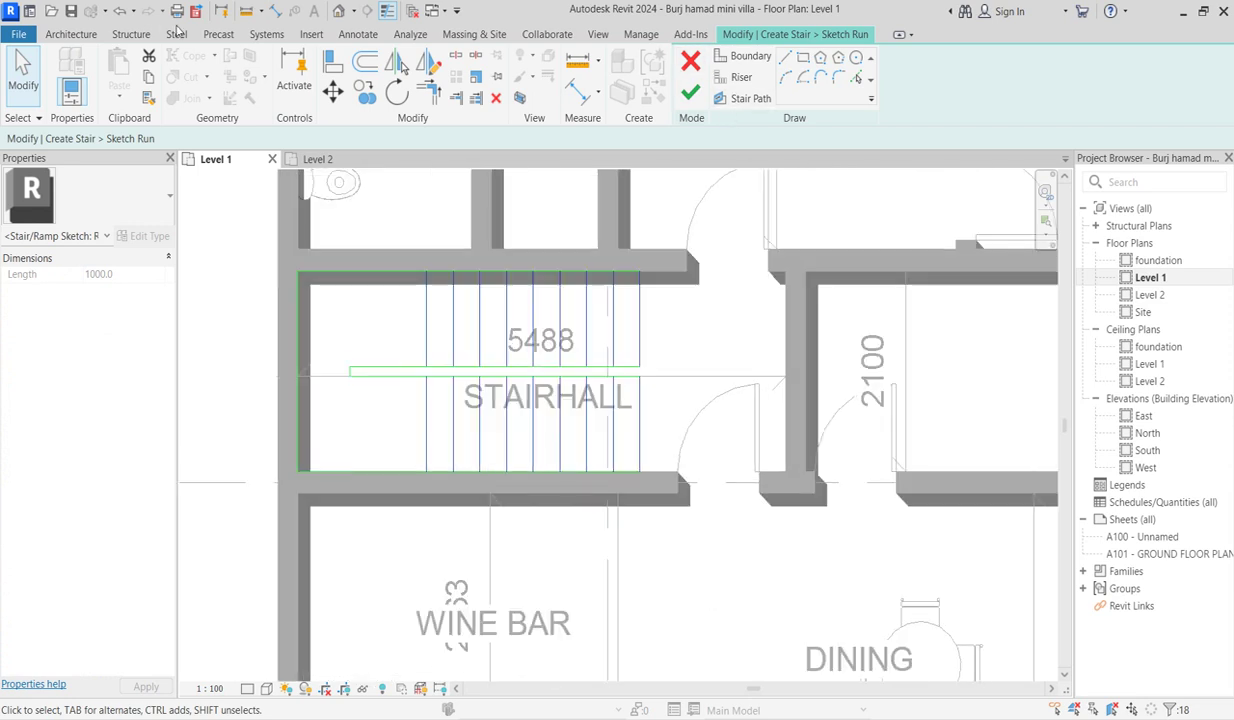
pyautogui.click(333, 61)
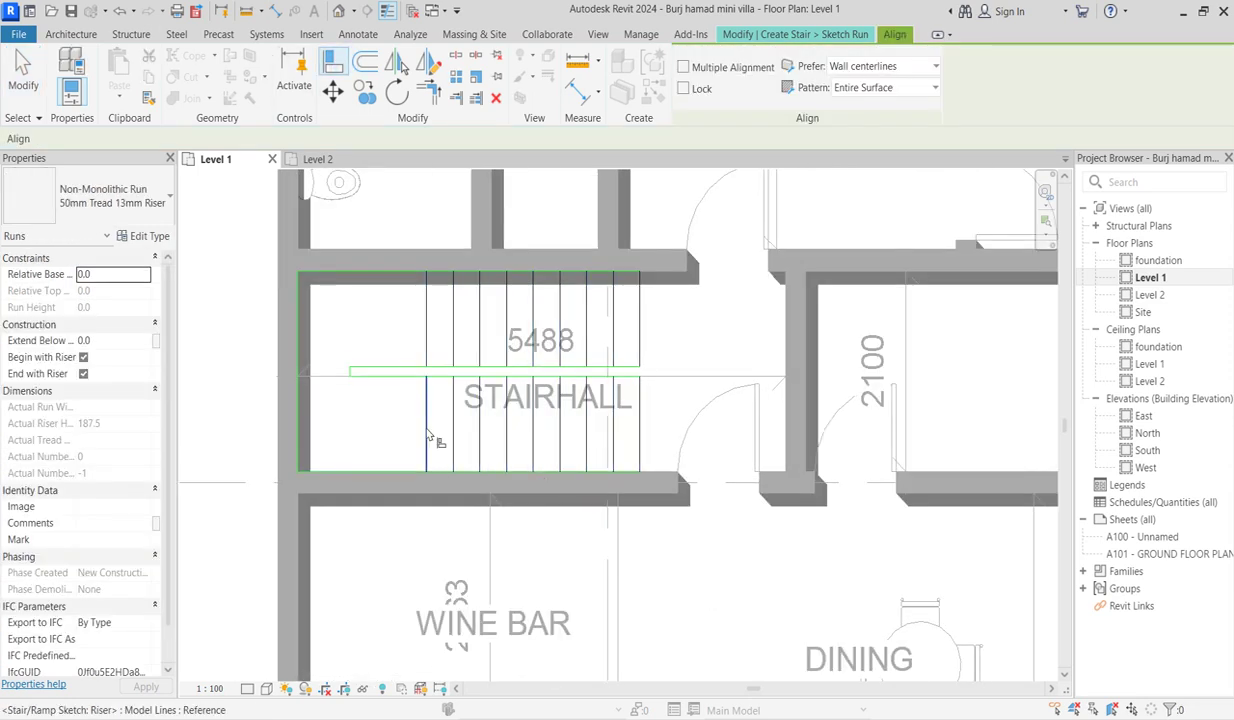
pyautogui.scroll(4, 352, 378)
pyautogui.click(352, 378)
pyautogui.scroll(-4, 352, 378)
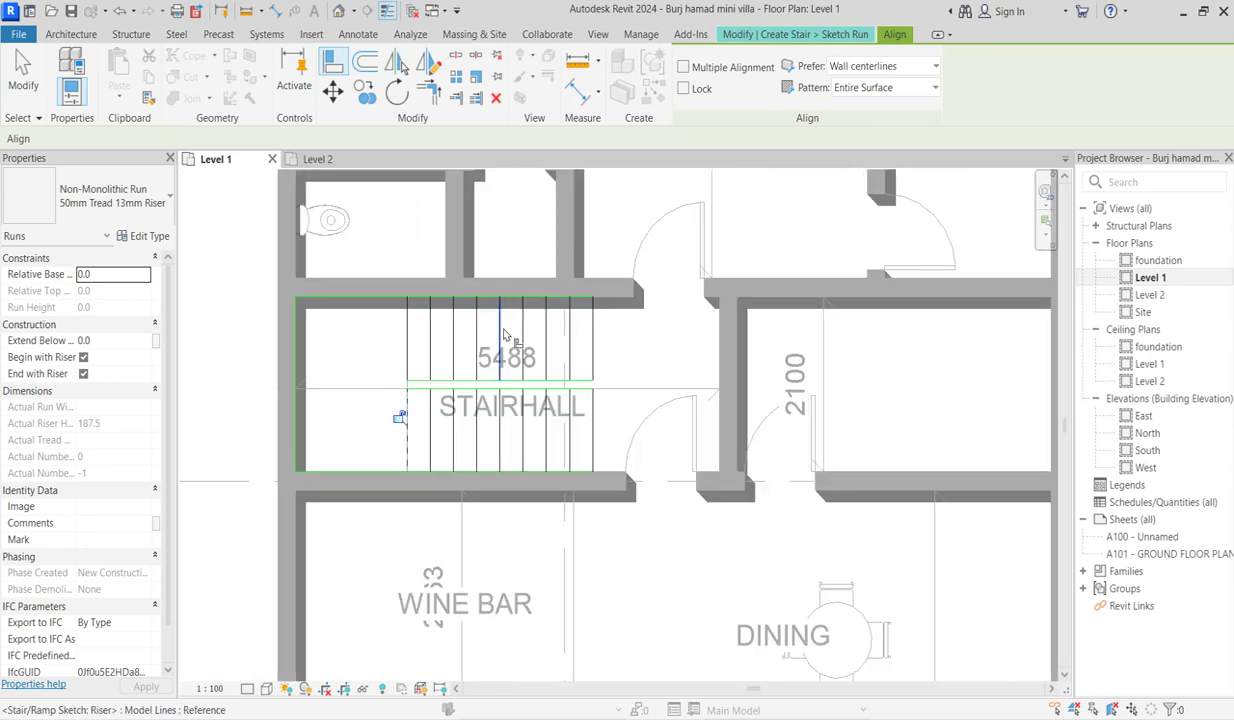
pyautogui.rightClick(627, 335)
pyautogui.press('Escape')
pyautogui.rightClick(631, 350)
pyautogui.click(687, 363)
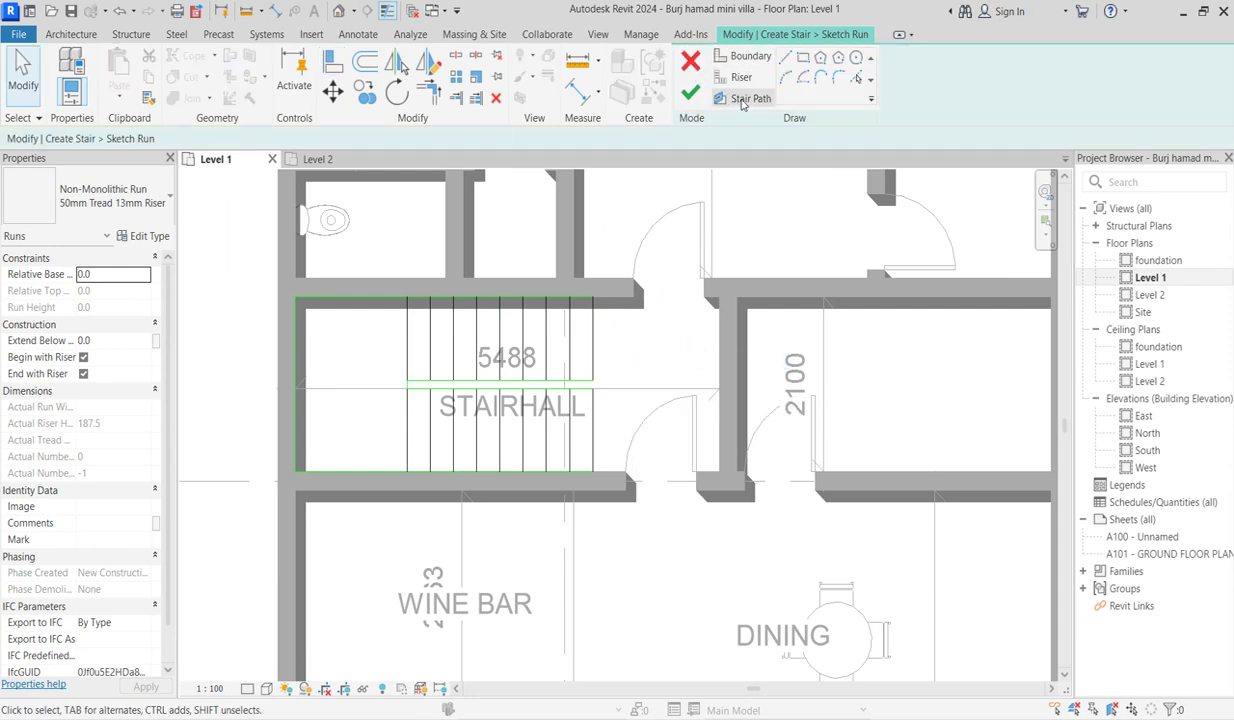
# Draw a U-shaped stair path 3000 mm leftward along the lower flight, up across the landing and back along the upper flight, and finish the run sketch
pyautogui.click(745, 101)
pyautogui.click(593, 432)
pyautogui.click(361, 432)
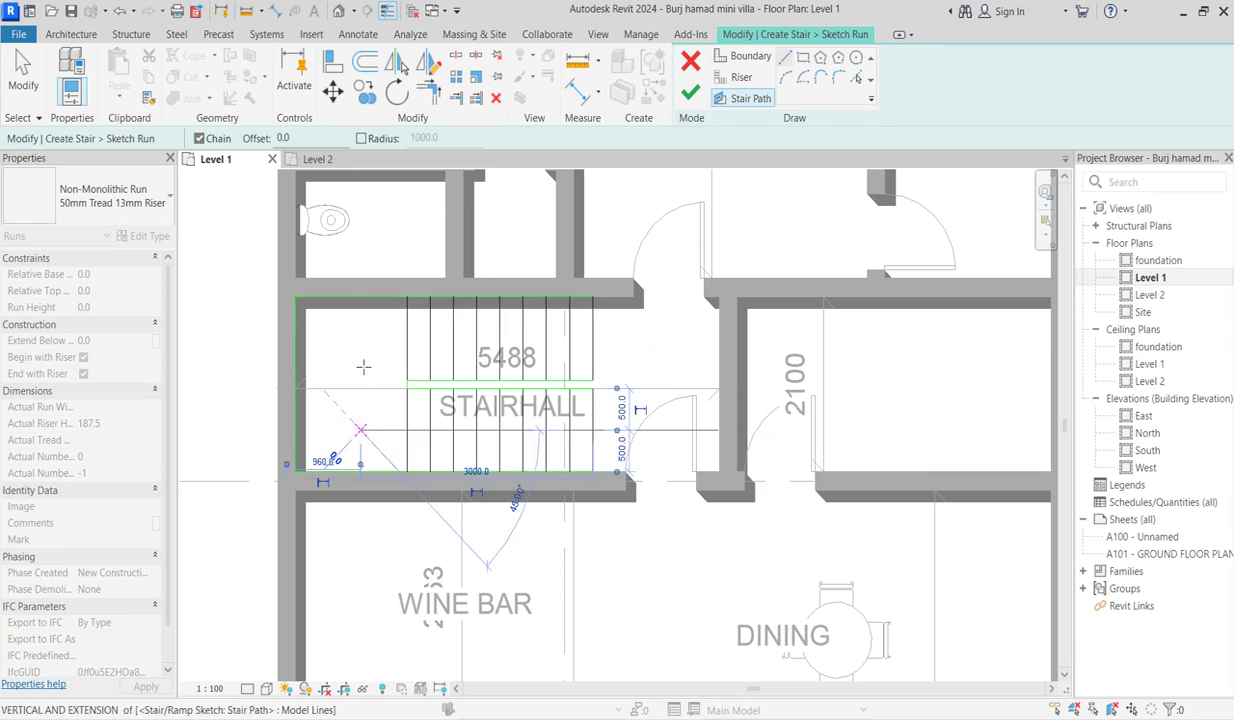
pyautogui.click(361, 349)
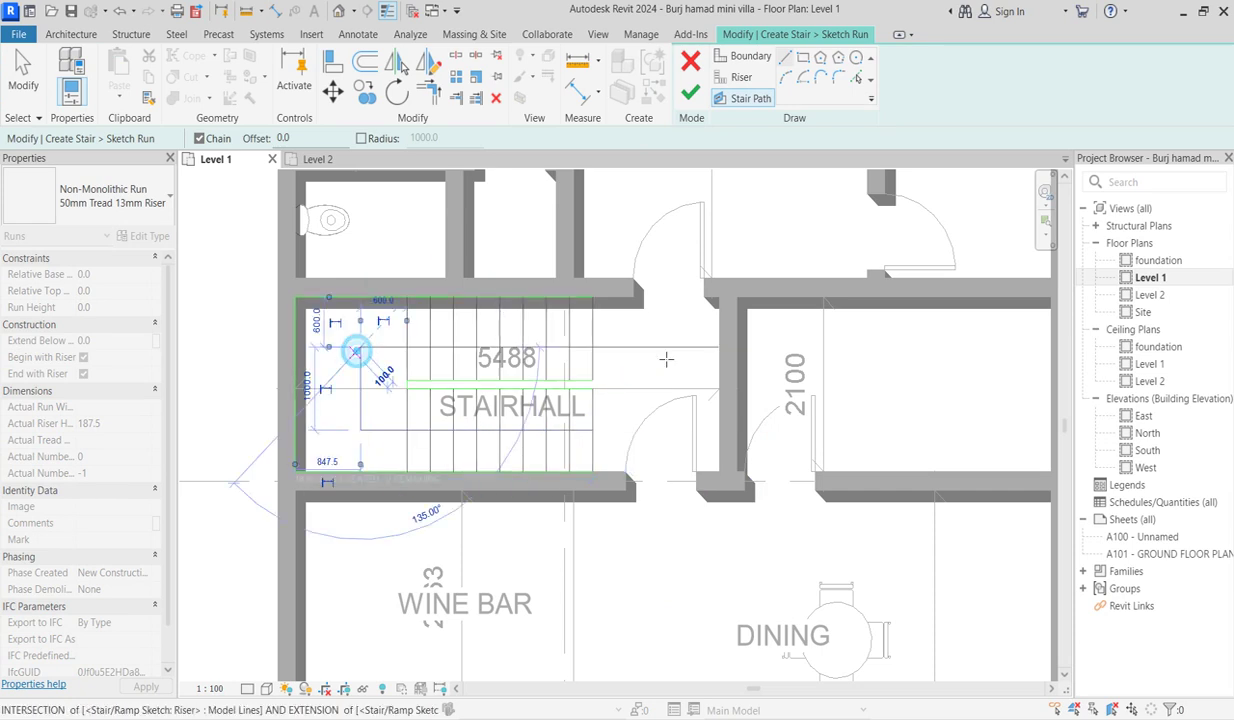
pyautogui.click(593, 347)
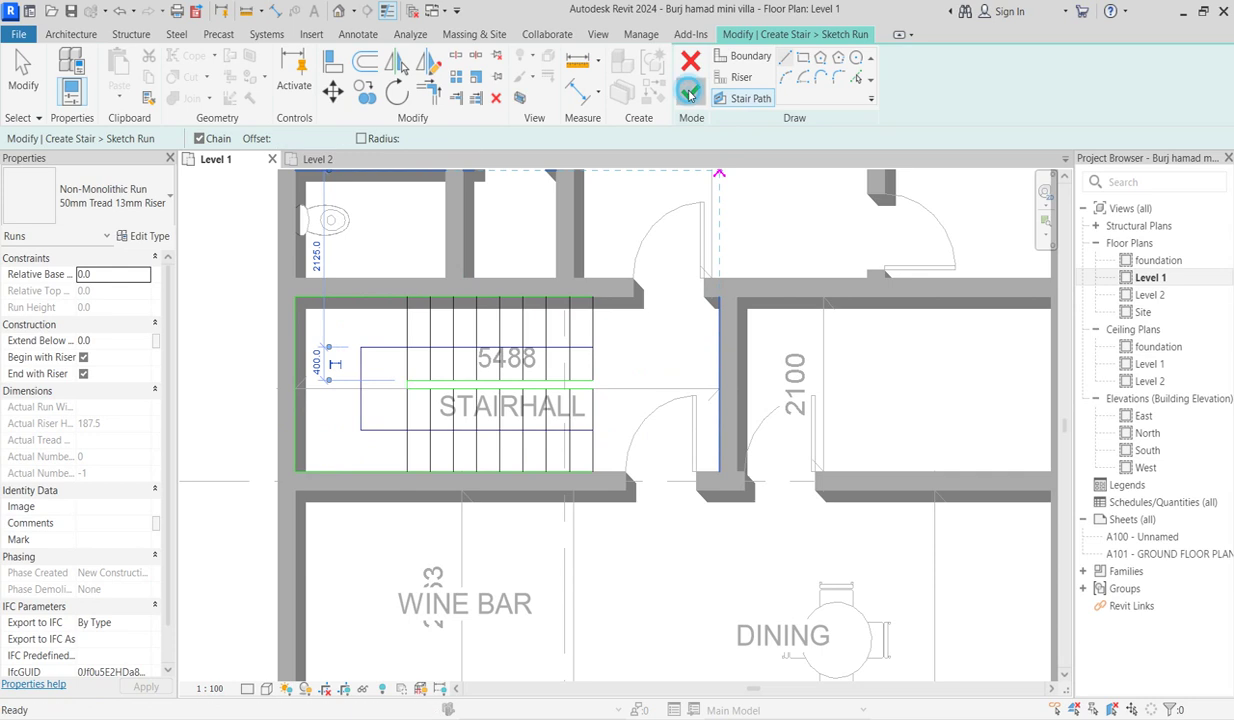
pyautogui.click(689, 92)
# Select the sketched U-shaped run to review it, and finish creating the stair
pyautogui.click(617, 365)
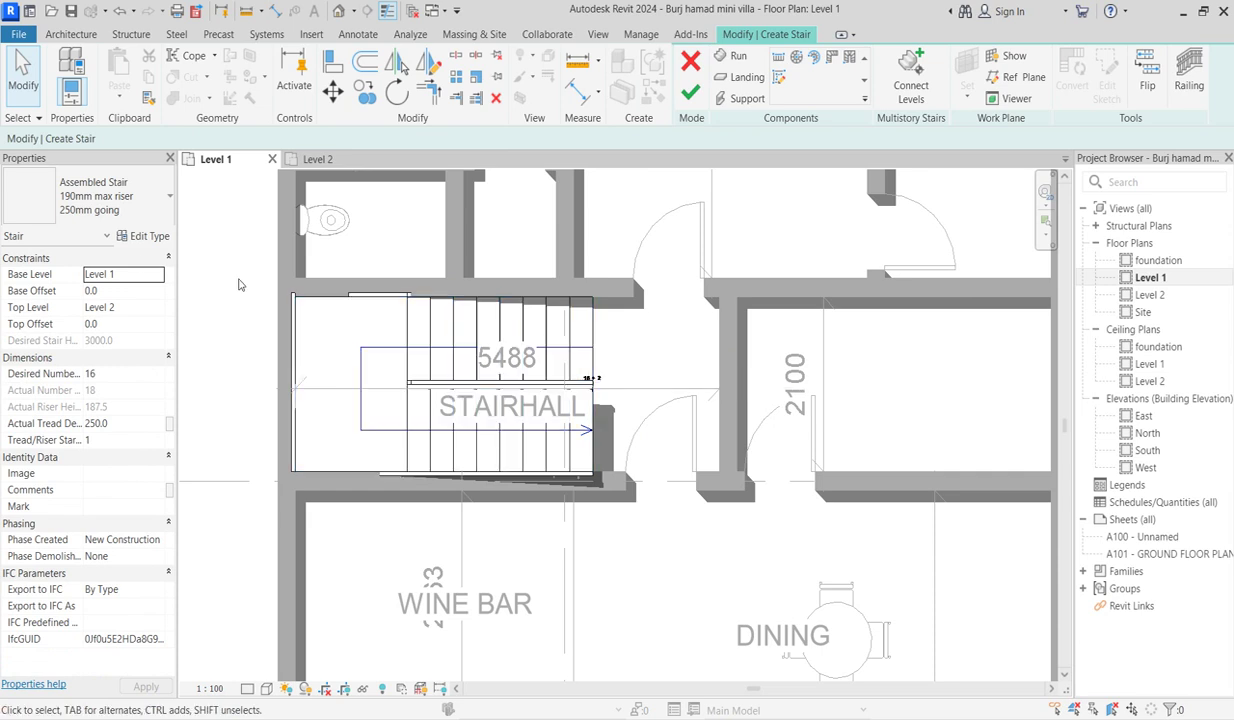
pyautogui.click(393, 334)
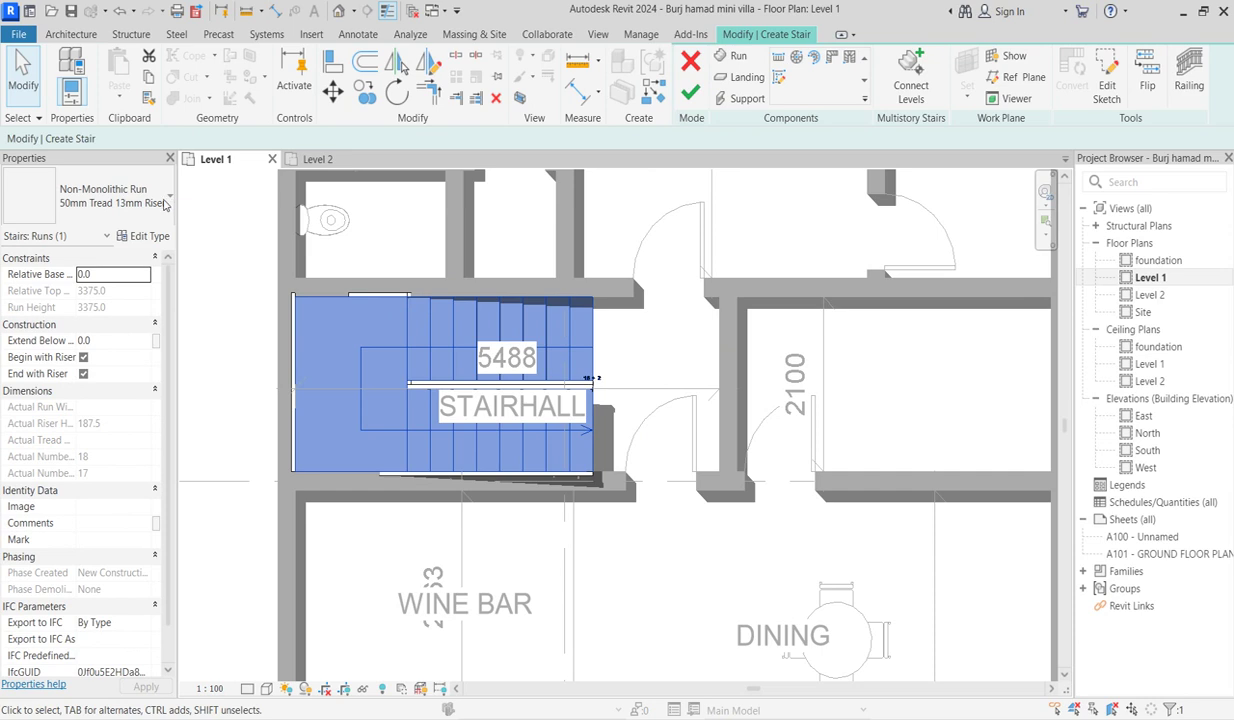
pyautogui.click(198, 290)
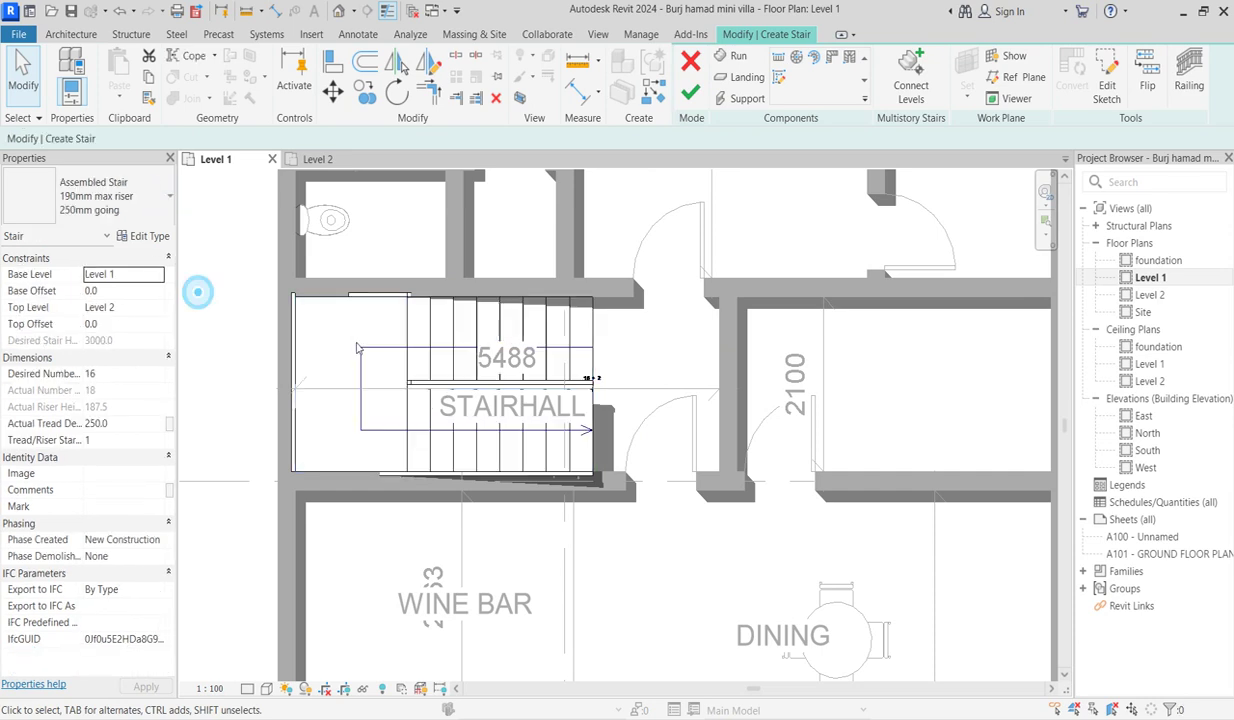
pyautogui.click(361, 307)
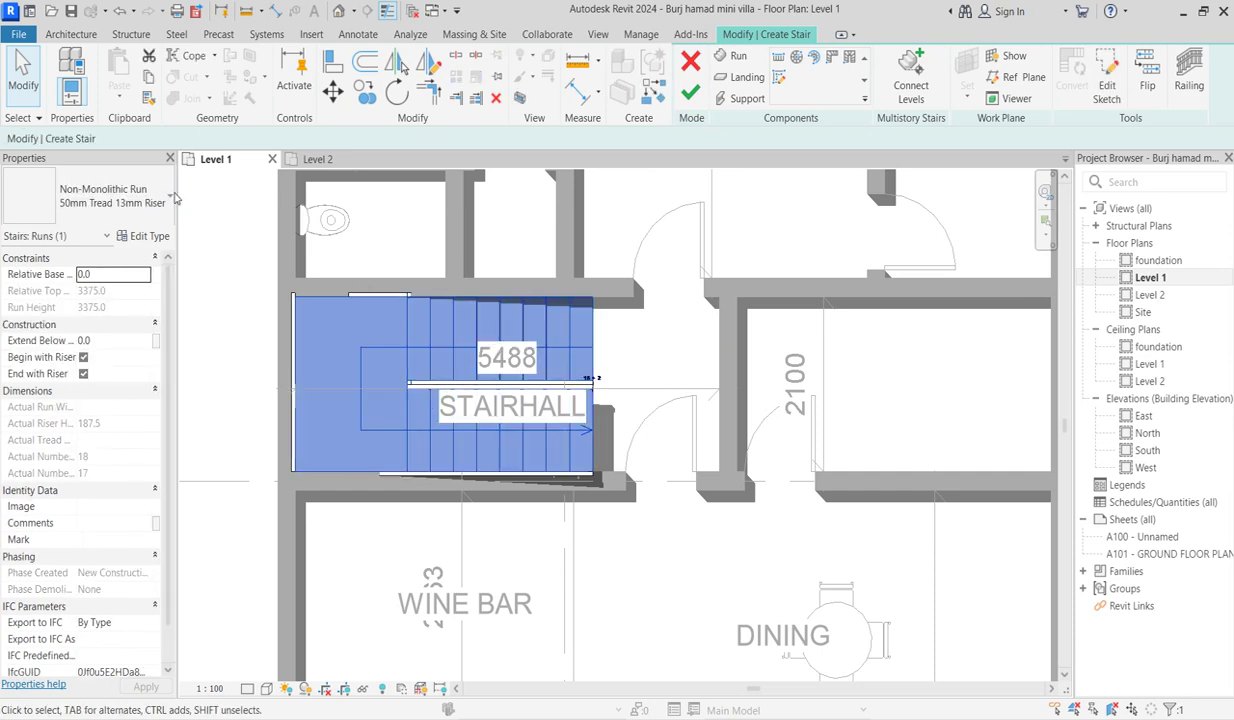
pyautogui.click(704, 101)
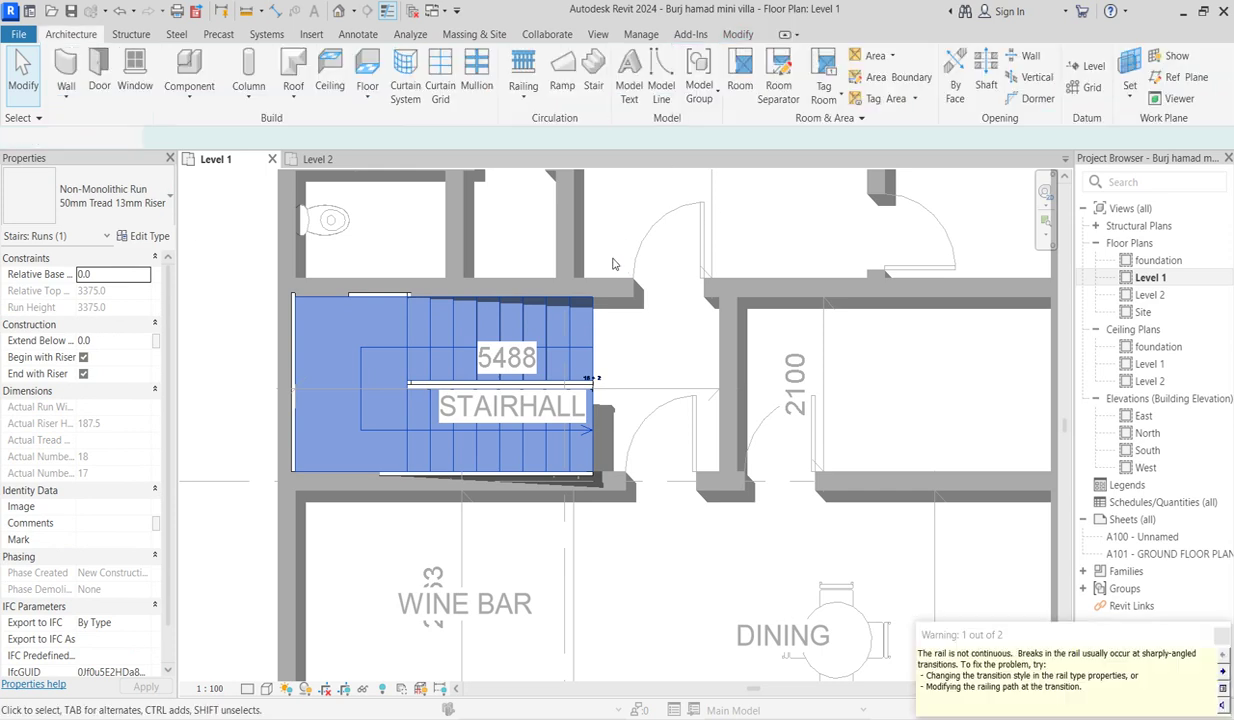
# Change the type of the new stair in the stairhall to Cast-In-Place Stair: Monolithic Stair, and clear the selection
pyautogui.click(545, 457)
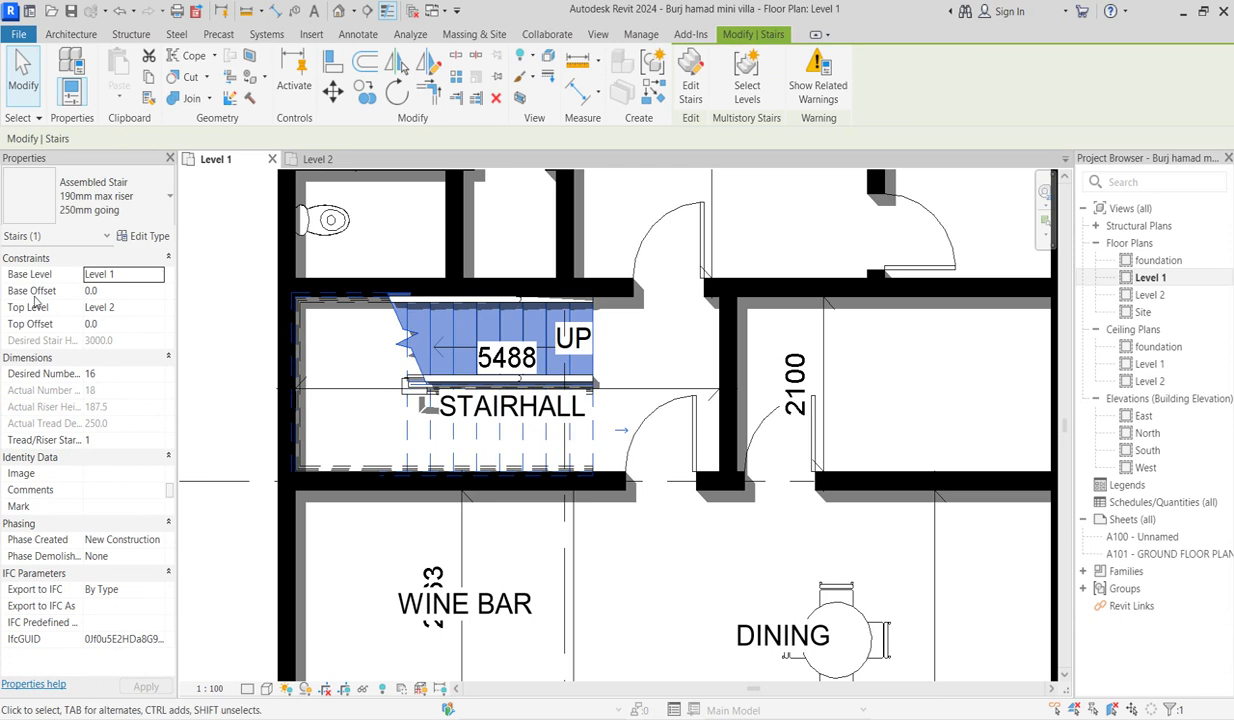
pyautogui.click(110, 196)
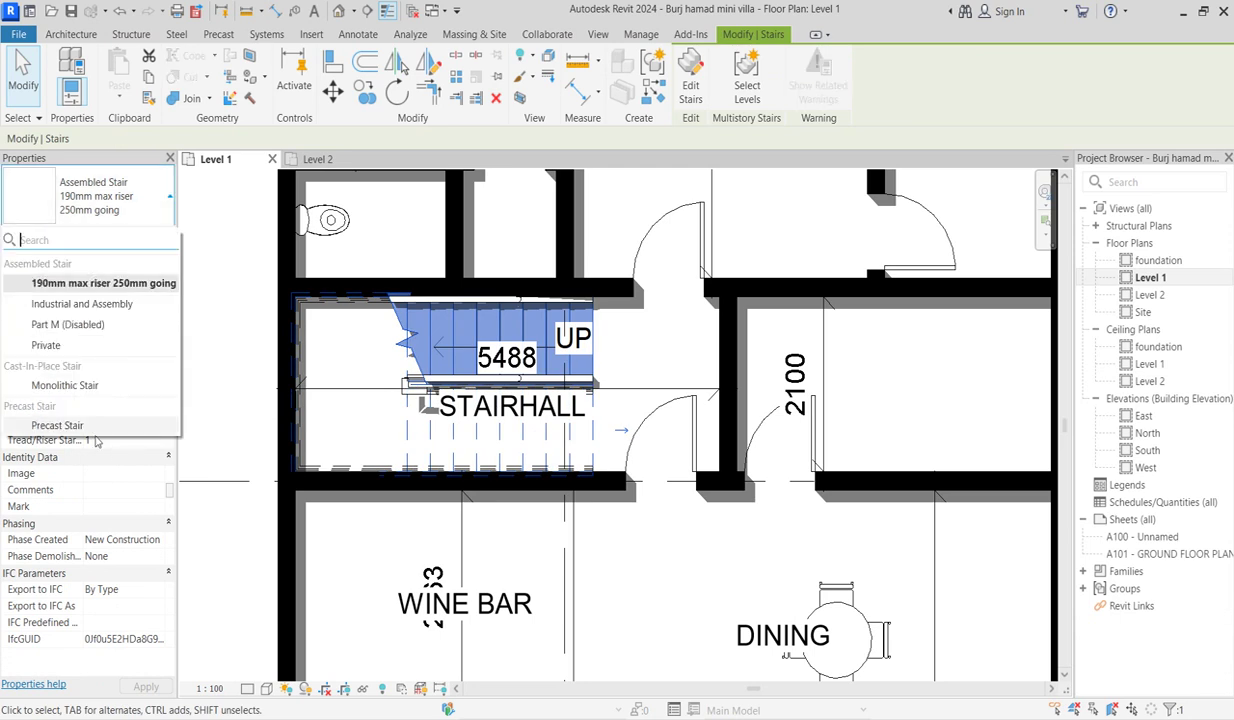
pyautogui.click(96, 390)
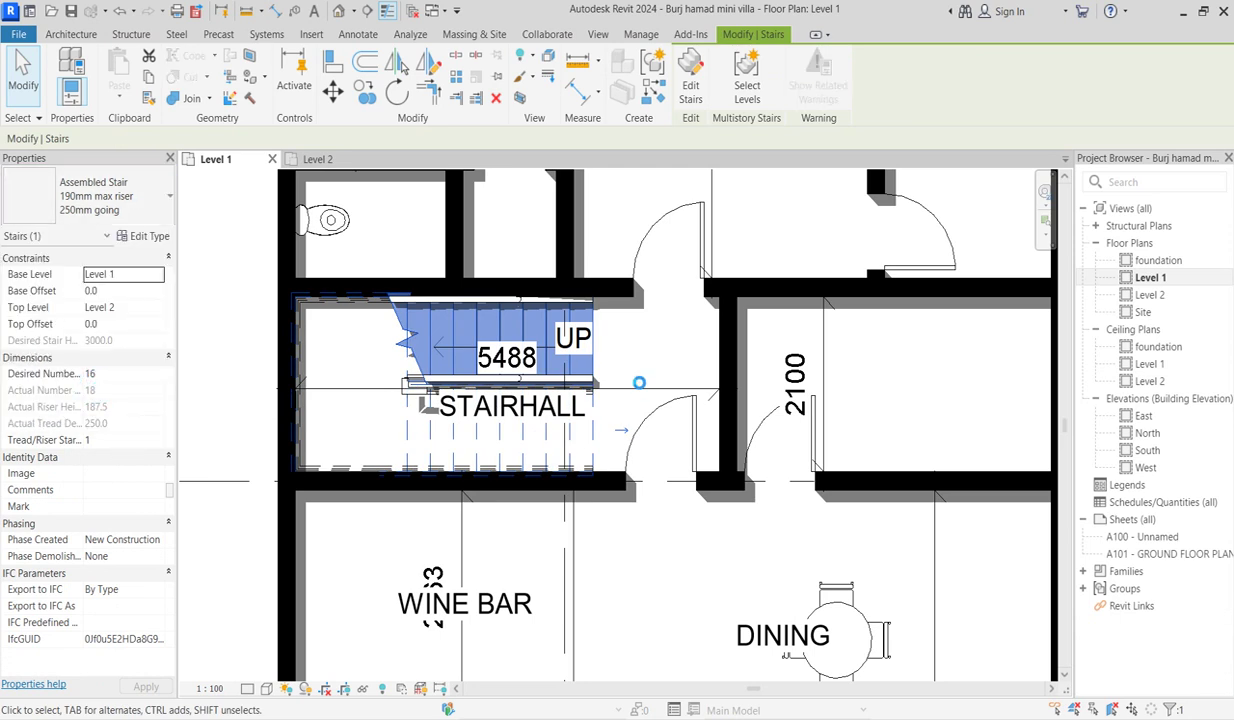
pyautogui.press('Escape')
pyautogui.scroll(-3, 478, 403)
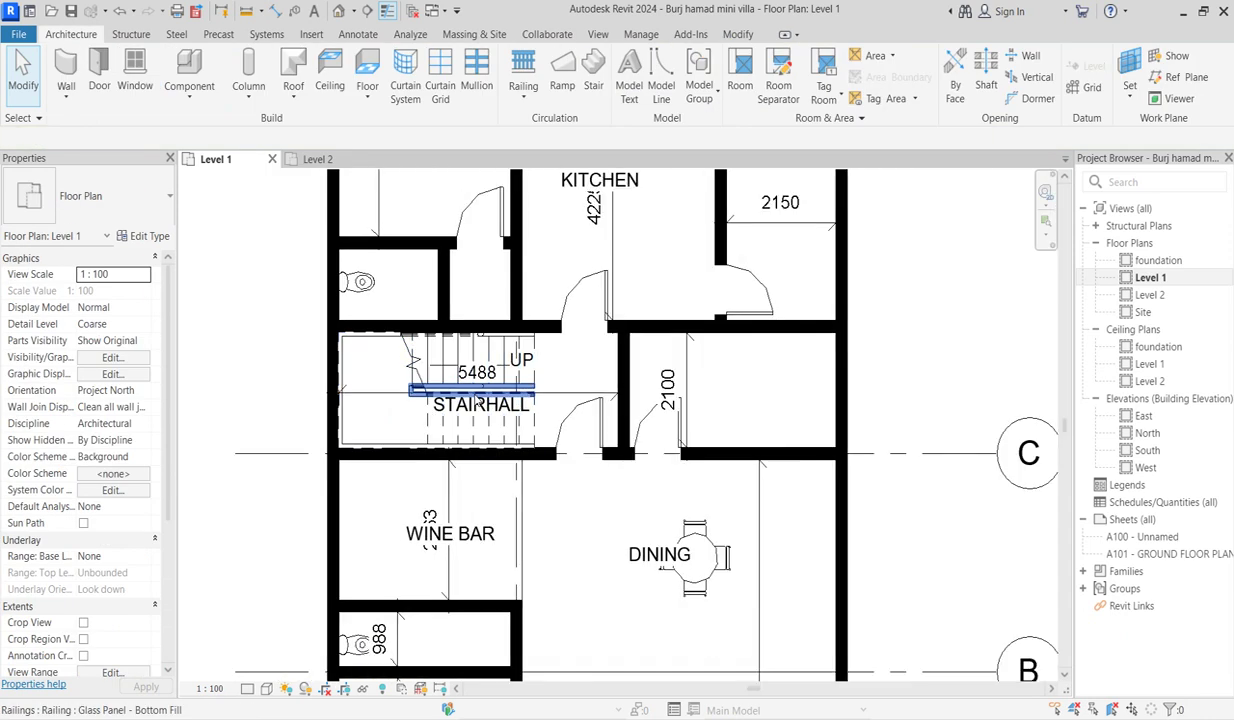
pyautogui.scroll(2, 478, 403)
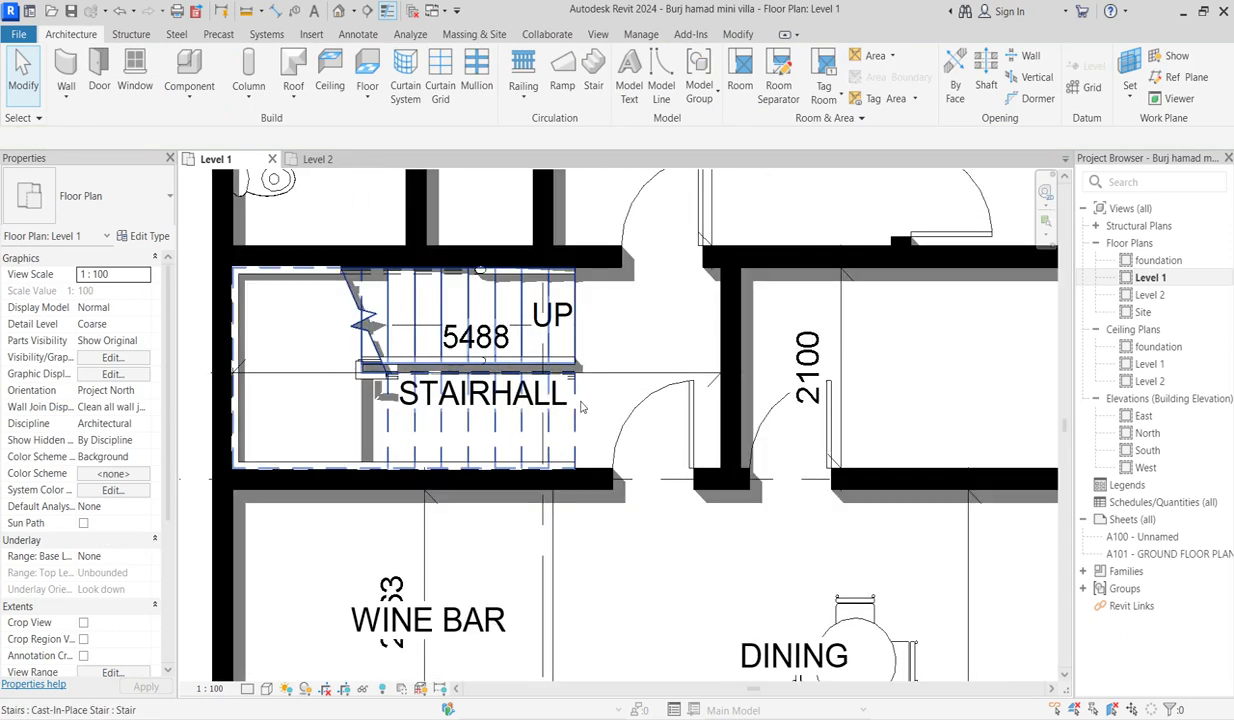
pyautogui.click(530, 397)
pyautogui.moveTo(367, 345); pyautogui.dragTo(349, 381)
pyautogui.click(621, 322)
pyautogui.scroll(-3, 565, 400)
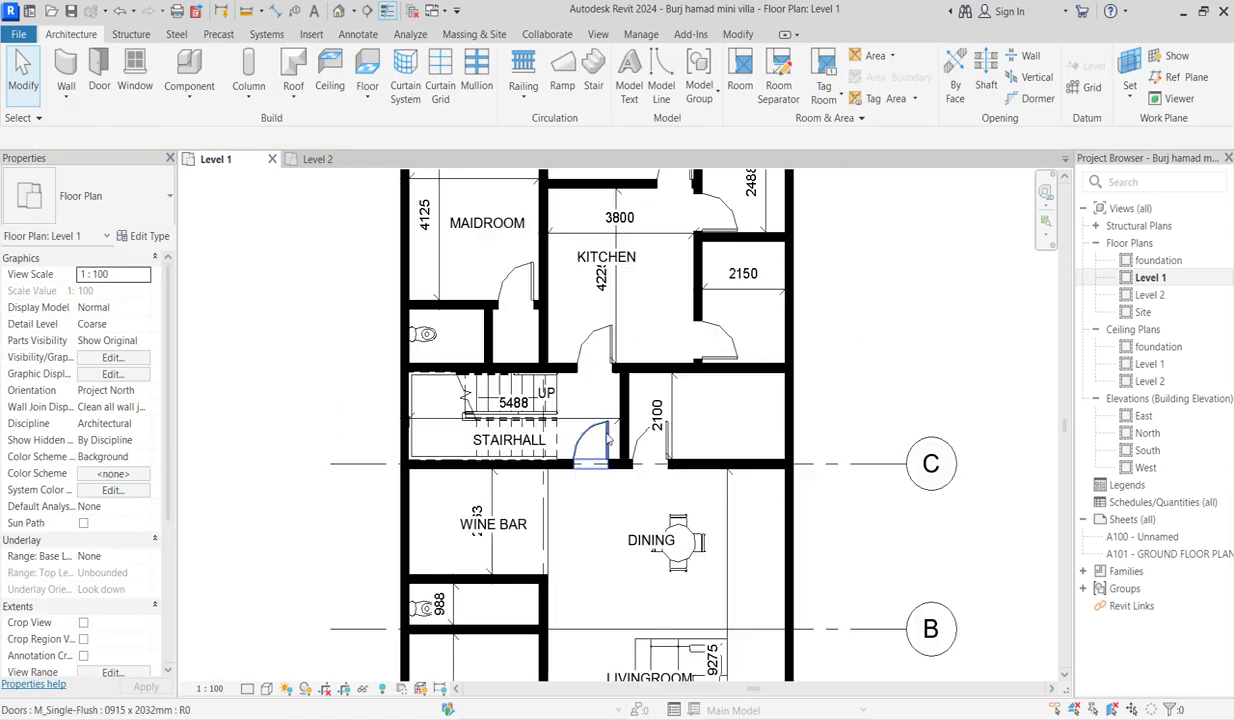
# Shorten the wall between the maidroom and kitchen so its lower end stops level with the wall above the toilet
pyautogui.scroll(1, 582, 345)
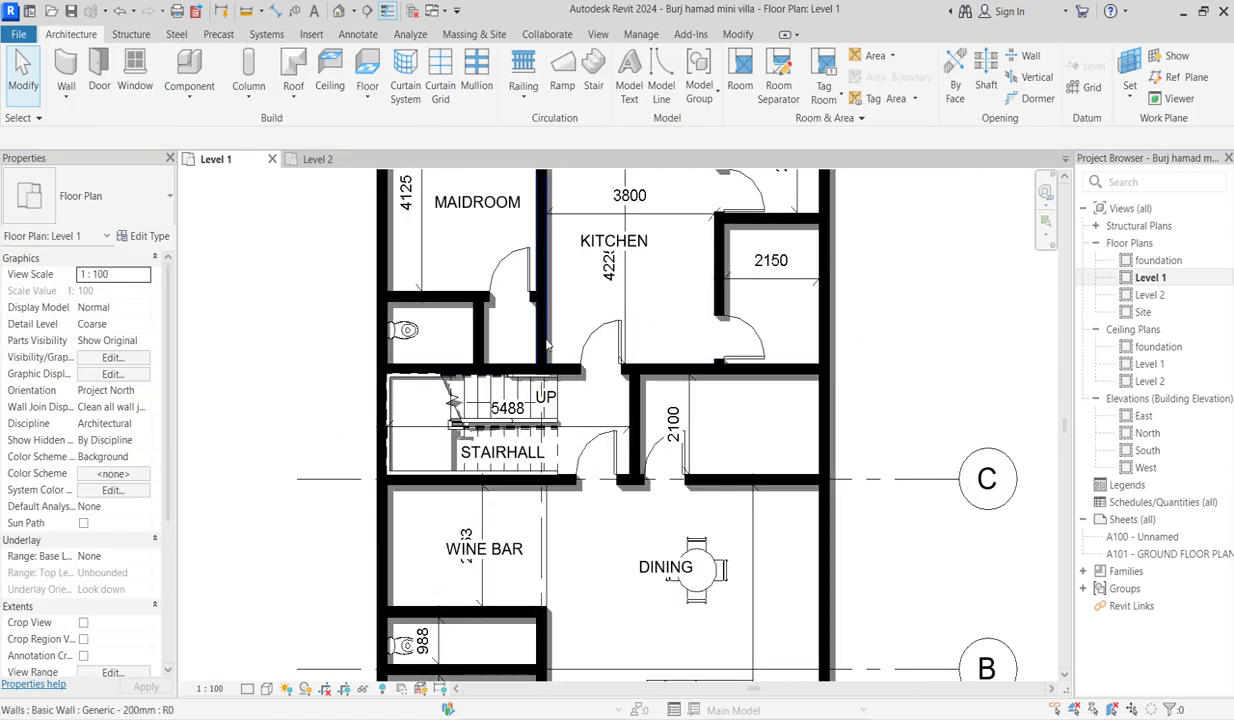
pyautogui.click(541, 320)
pyautogui.moveTo(540, 368); pyautogui.dragTo(541, 300)
pyautogui.click(576, 303)
# Examine the stair and surrounding rooms on the Level 1 plan, and check the stair's position and direction on the Level 2 plan
pyautogui.scroll(-2, 576, 303)
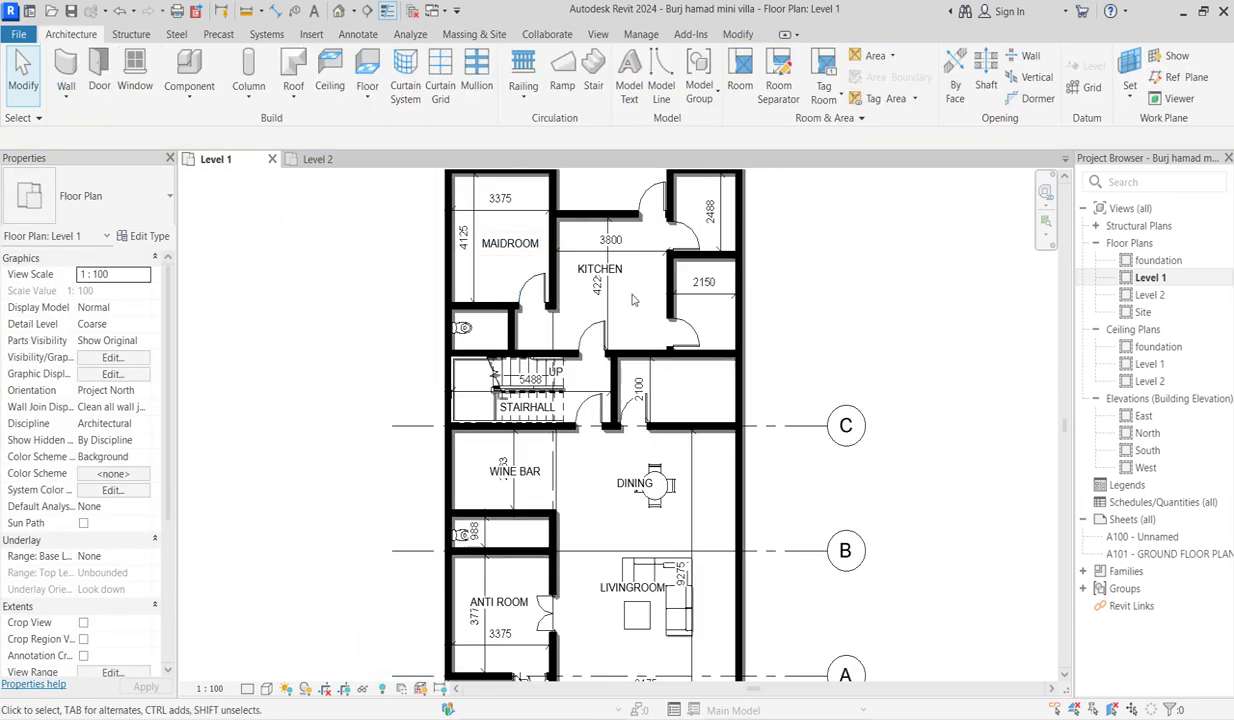
pyautogui.scroll(-1, 632, 289)
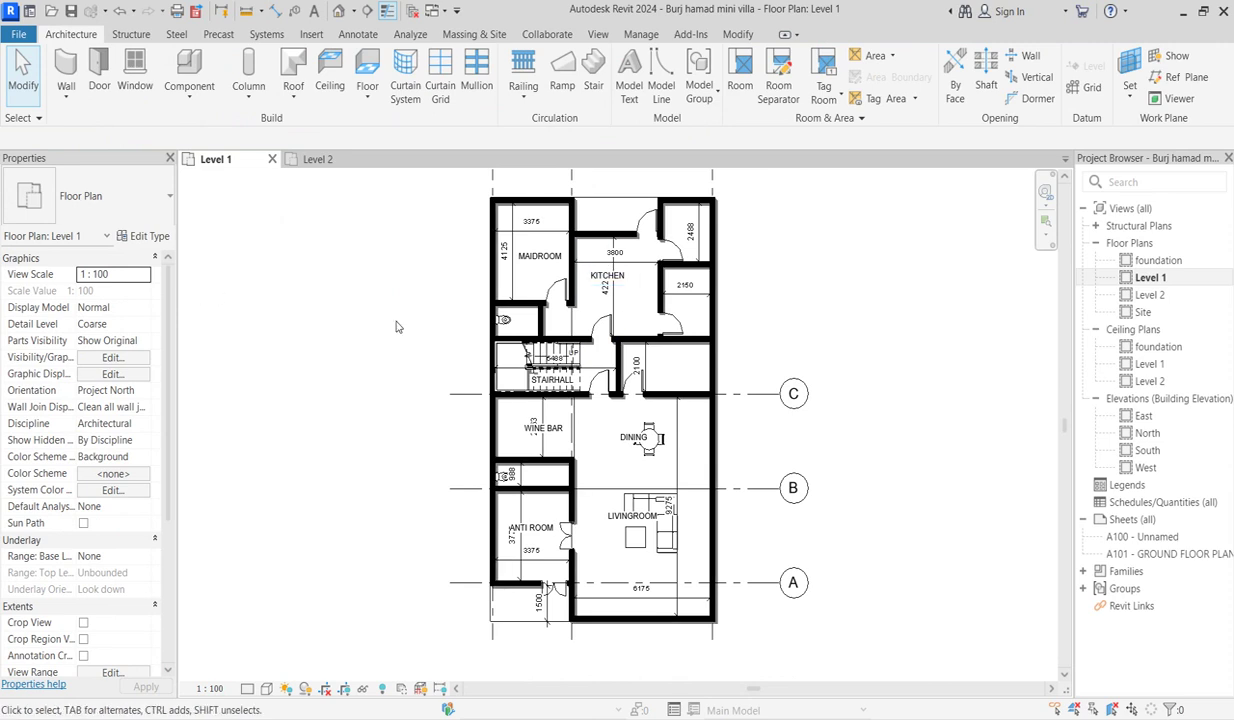
pyautogui.scroll(2, 578, 248)
pyautogui.scroll(2, 540, 342)
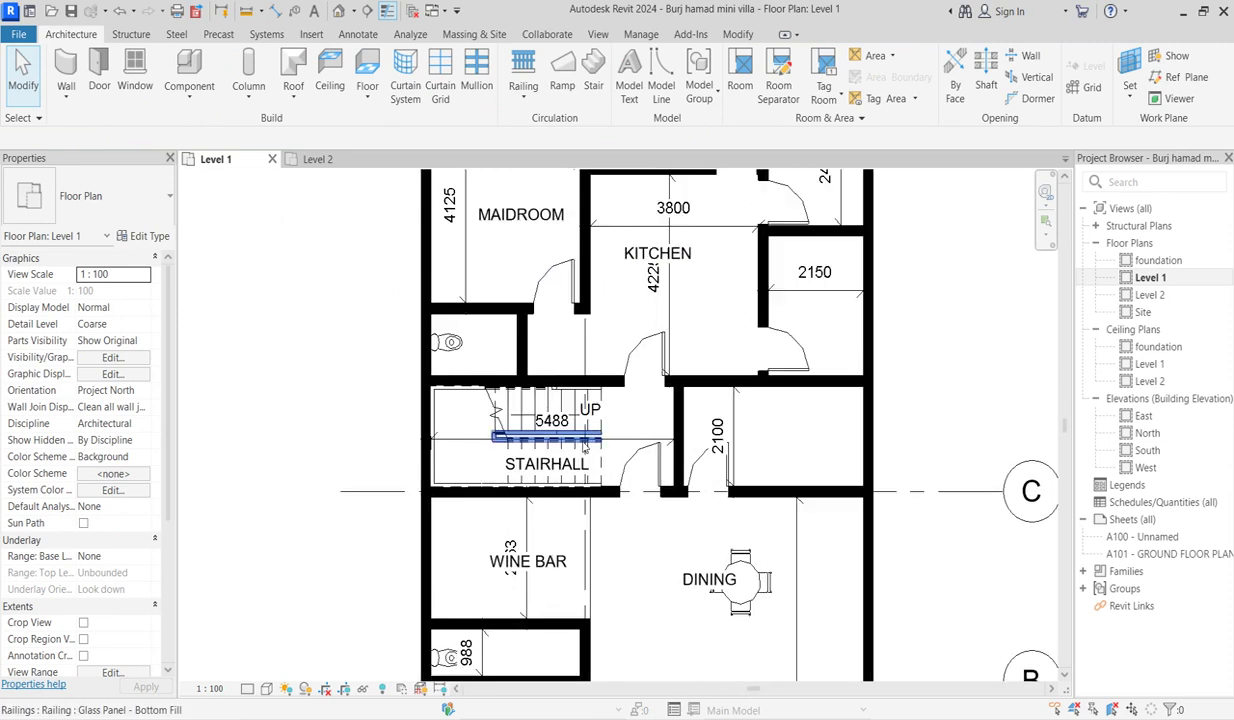
pyautogui.scroll(-3, 608, 440)
pyautogui.scroll(1, 645, 545)
pyautogui.scroll(2, 640, 548)
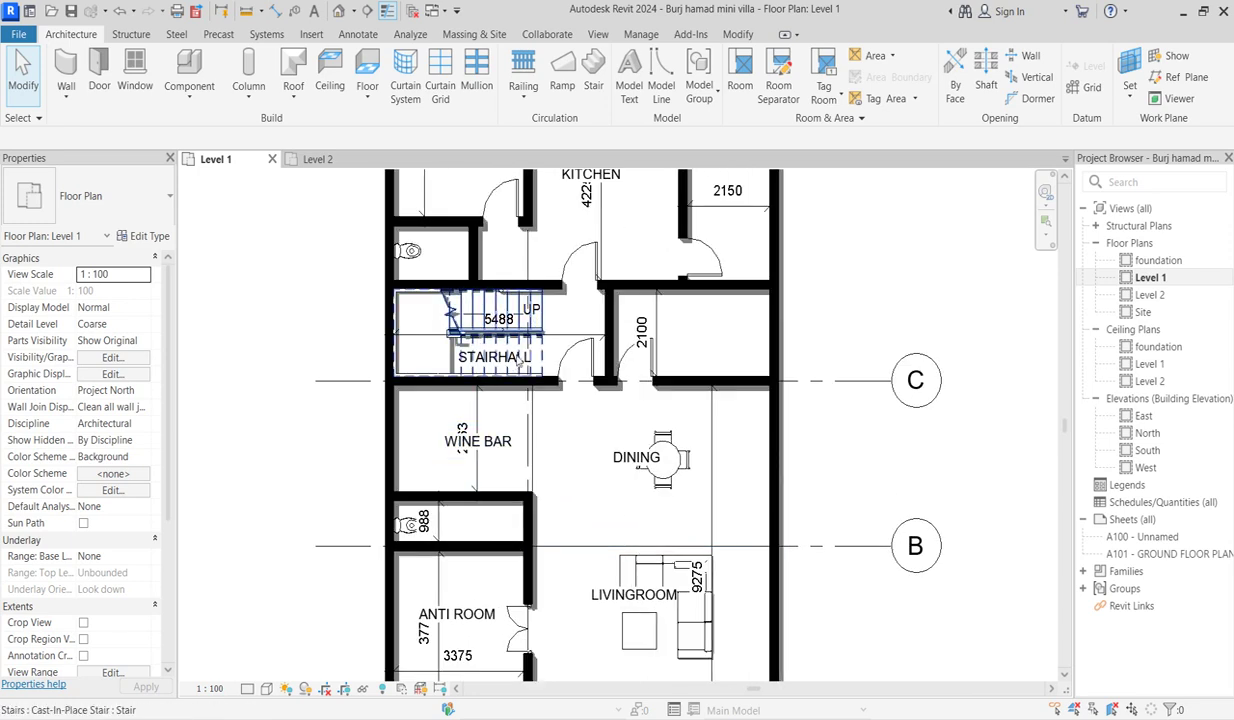
pyautogui.doubleClick(1152, 295)
pyautogui.scroll(4, 415, 377)
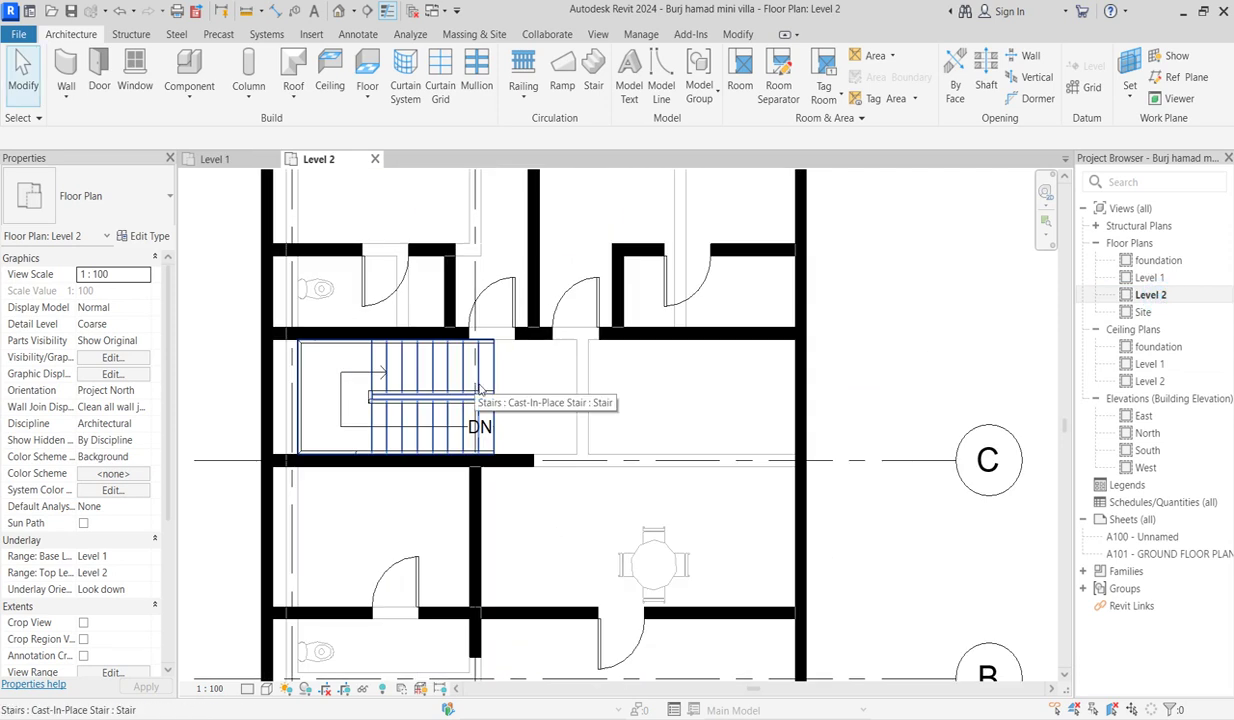
pyautogui.click(412, 380)
pyautogui.scroll(-2, 405, 382)
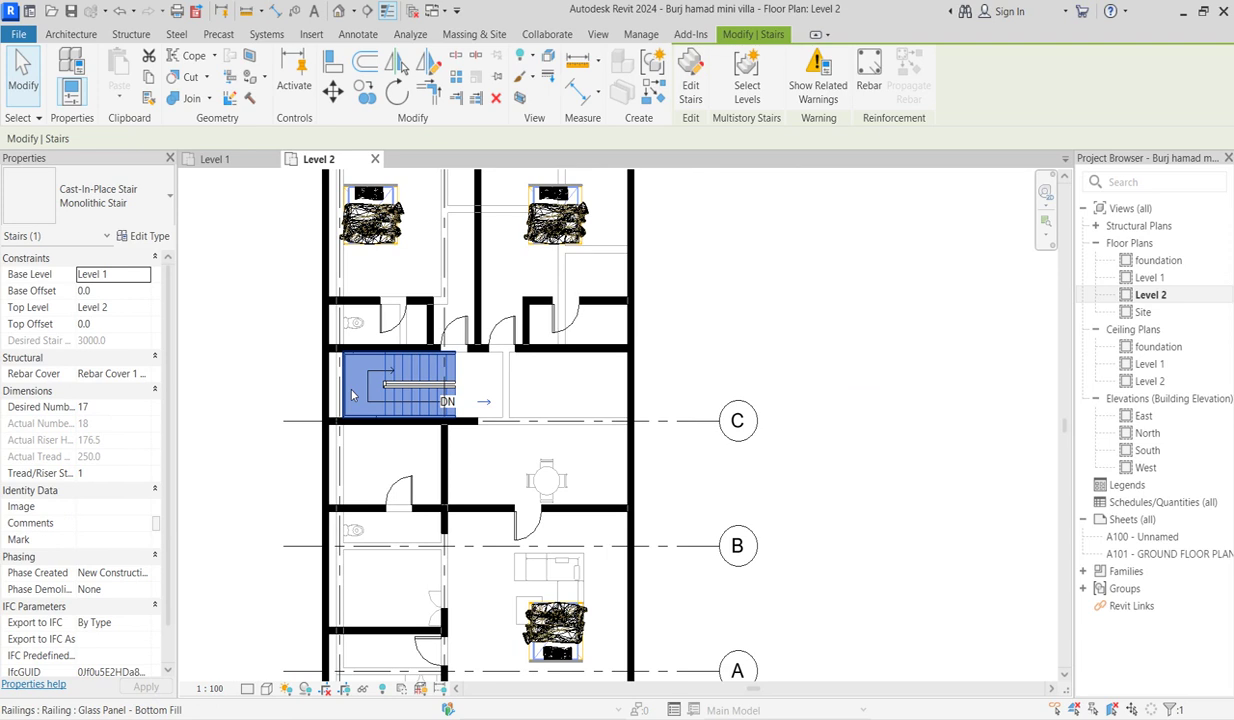
pyautogui.scroll(2, 352, 395)
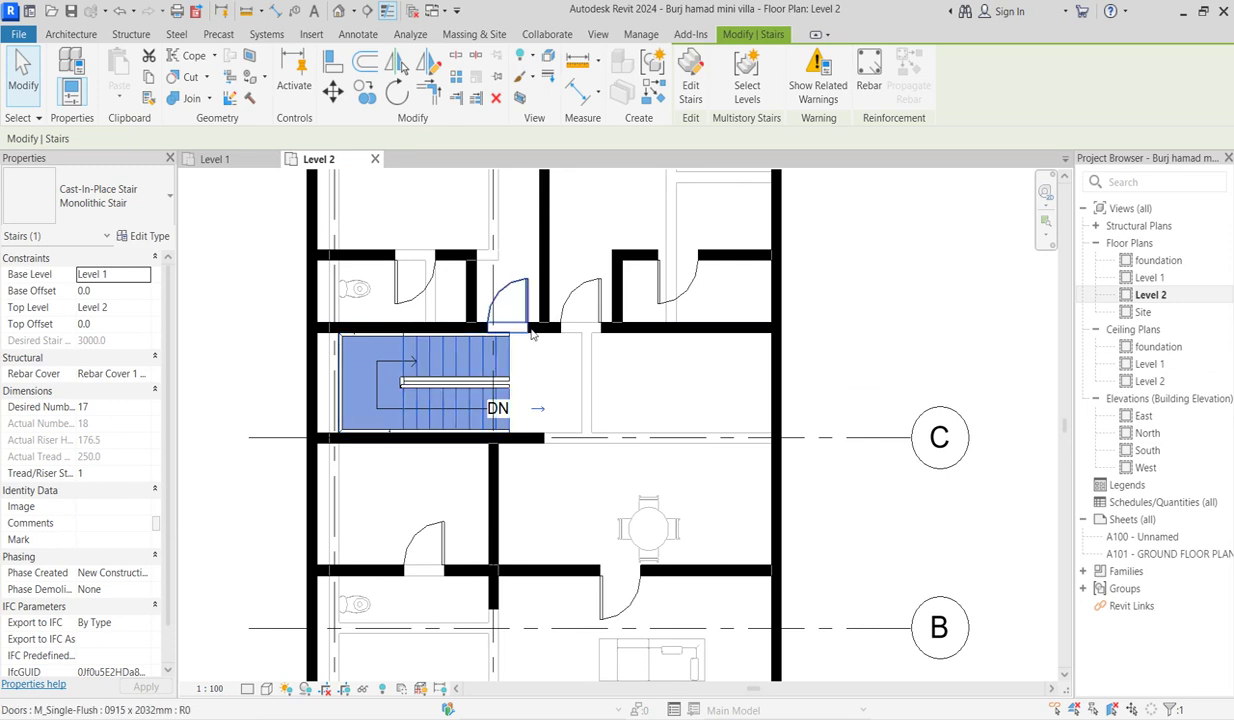
# Align the door above the stair with the near face of the wall dividing the two upper bedrooms, and end the align command
pyautogui.click(333, 62)
pyautogui.click(538, 250)
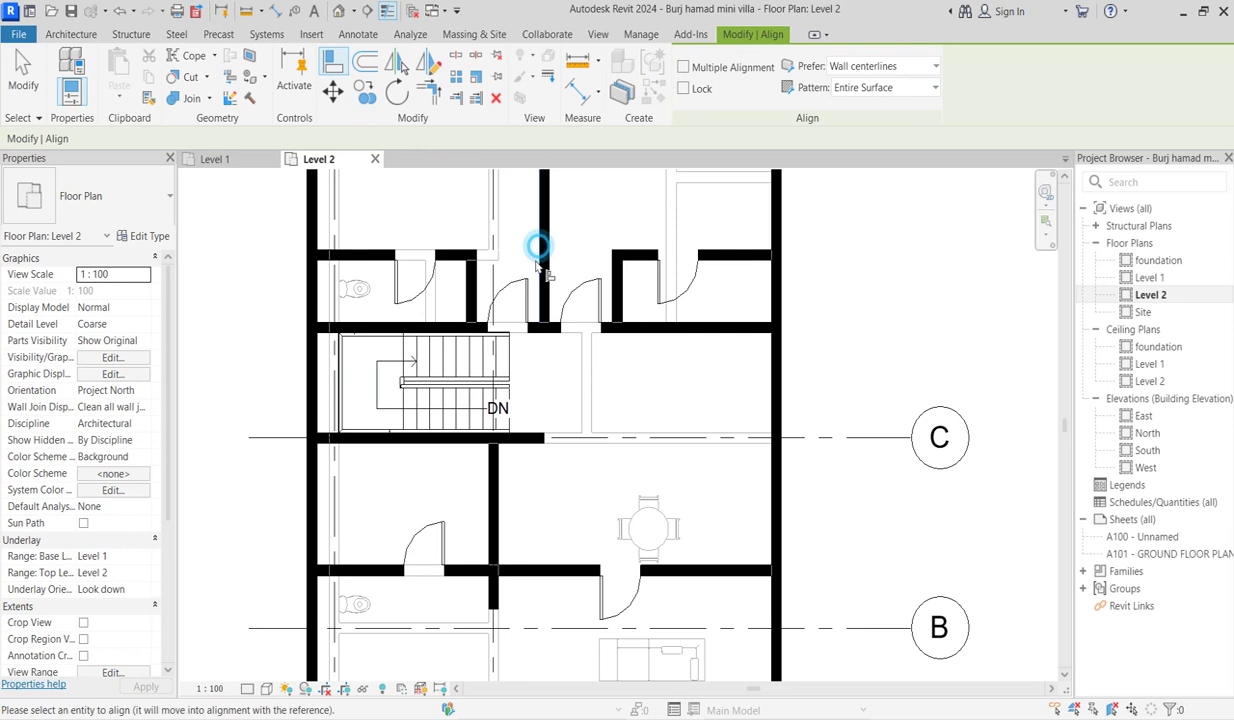
pyautogui.click(518, 326)
pyautogui.scroll(2, 518, 330)
pyautogui.rightClick(543, 352)
pyautogui.click(563, 360)
pyautogui.rightClick(562, 355)
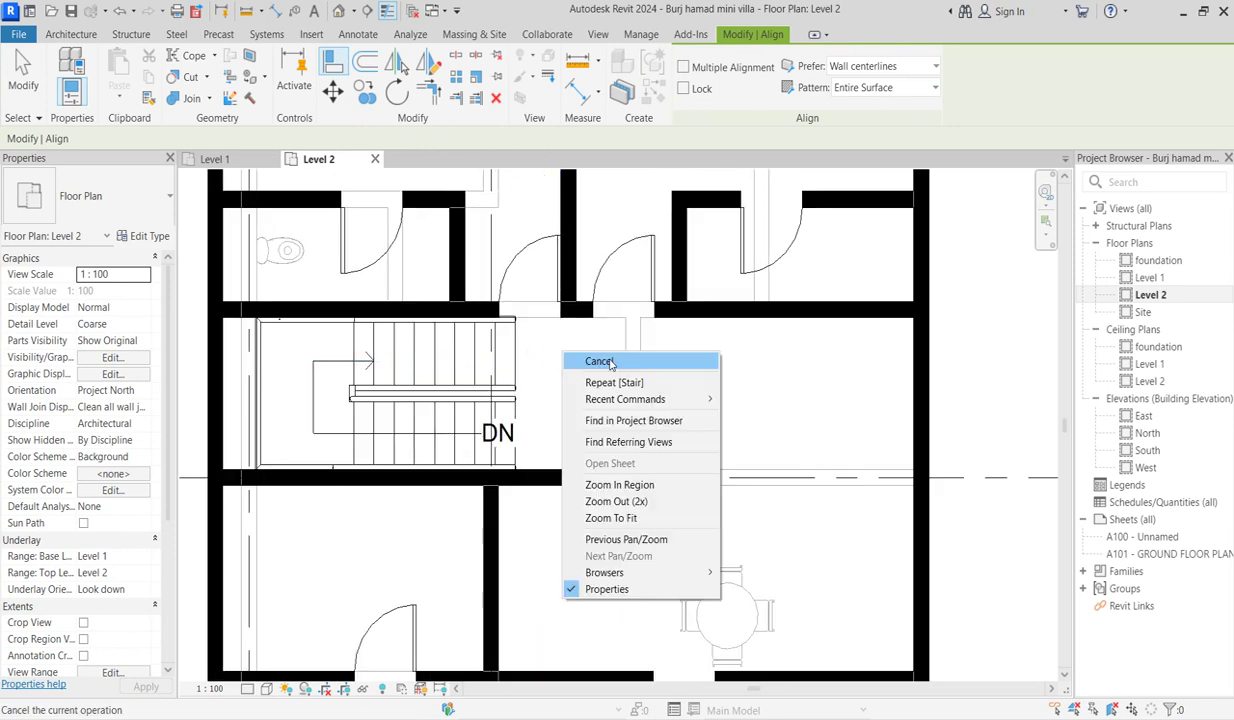
pyautogui.click(585, 359)
# Flip the stair's up direction and check the result on the Level 1 and Level 2 plans
pyautogui.scroll(-2, 600, 367)
pyautogui.click(518, 363)
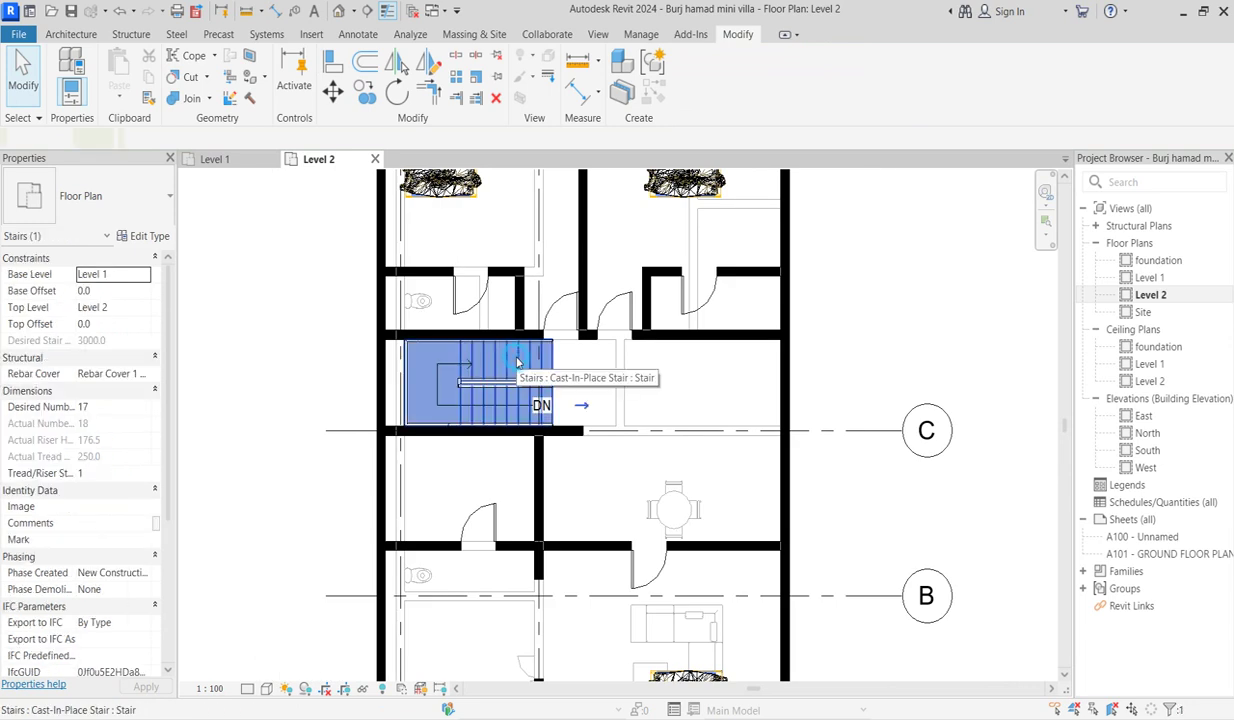
pyautogui.scroll(2, 510, 365)
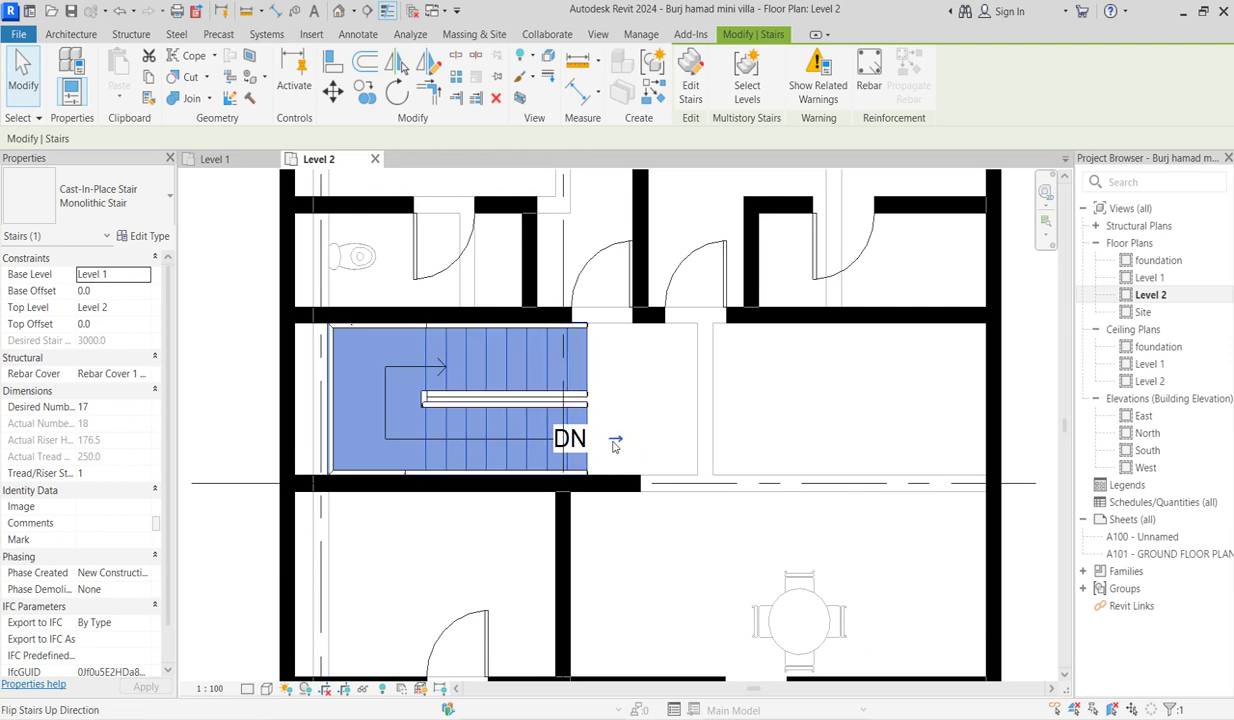
pyautogui.click(615, 442)
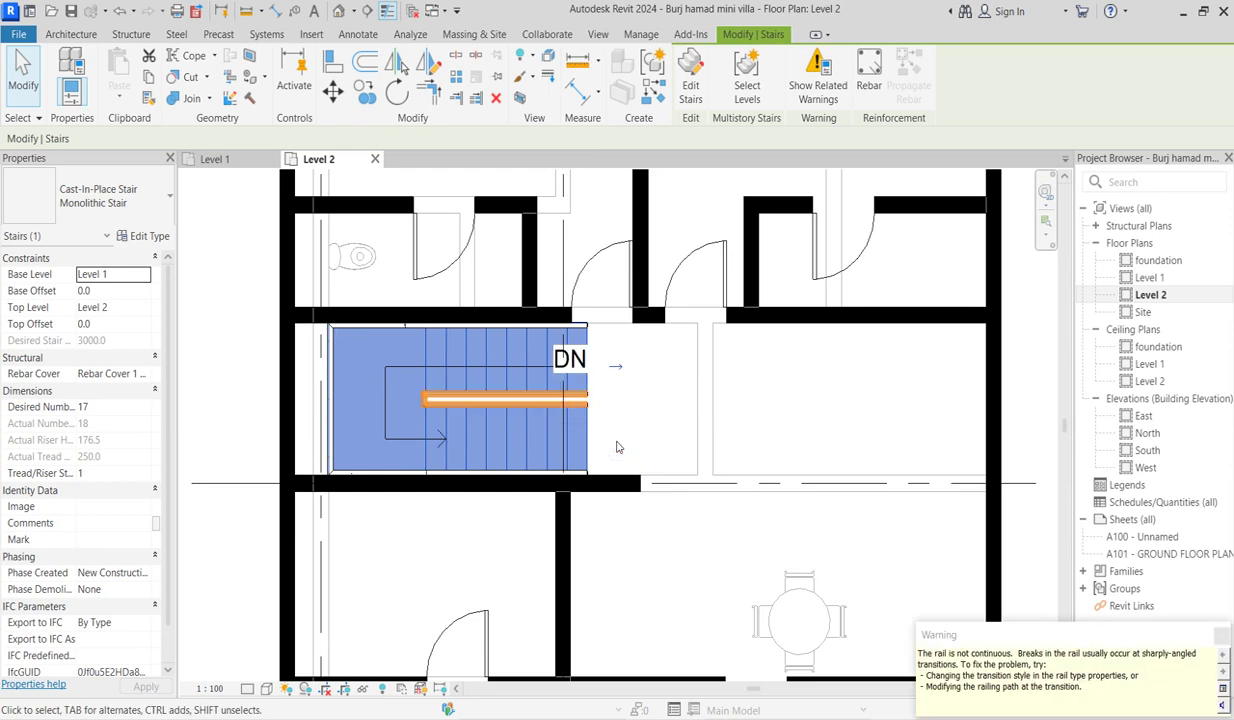
pyautogui.click(646, 352)
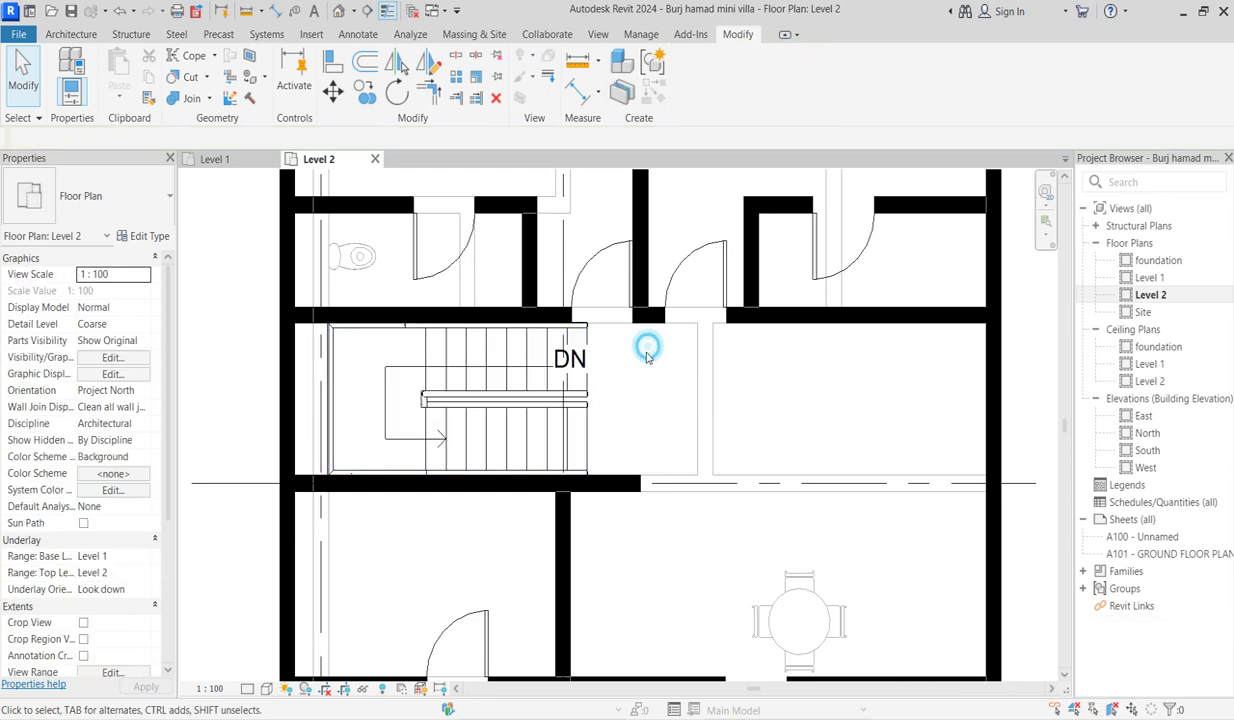
pyautogui.doubleClick(1149, 277)
pyautogui.scroll(2, 555, 320)
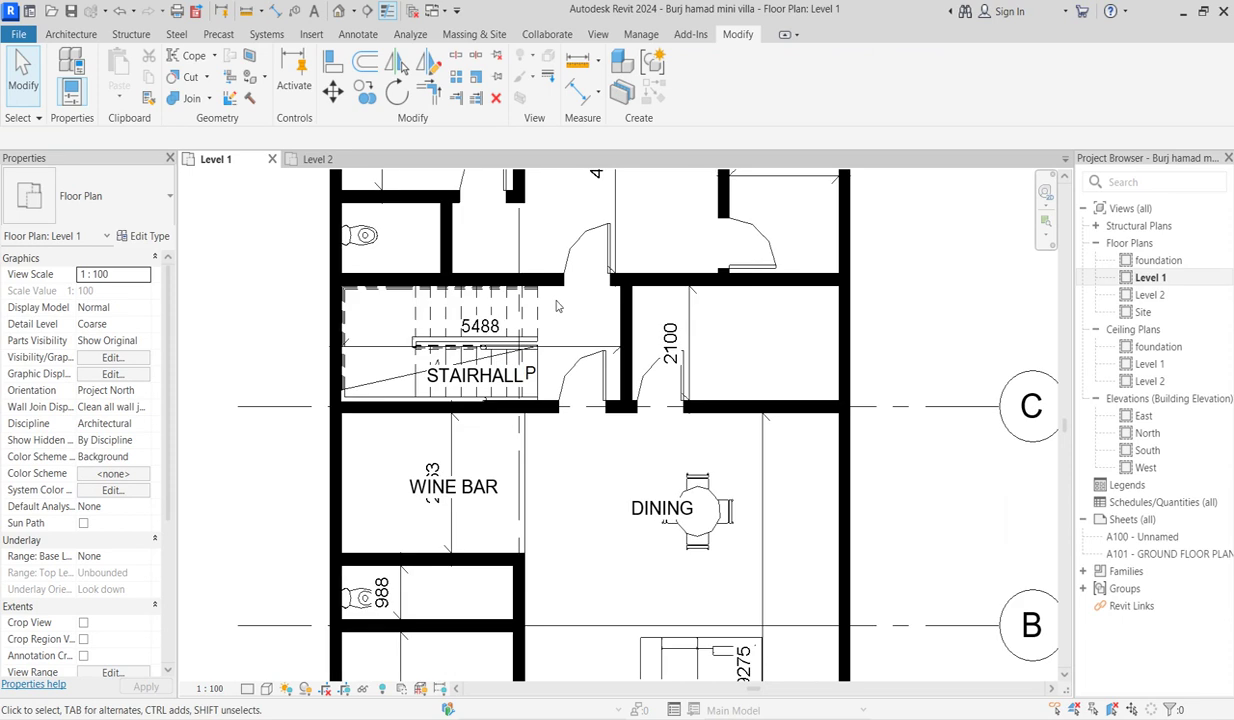
pyautogui.doubleClick(1150, 295)
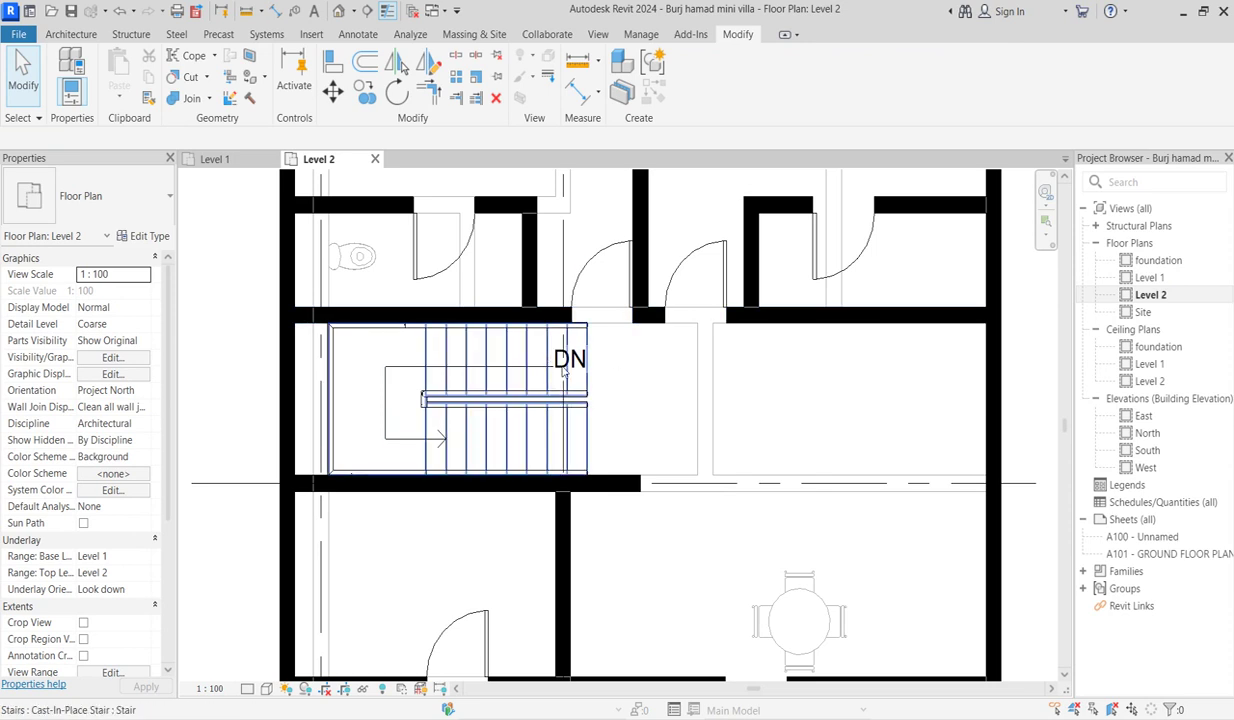
pyautogui.scroll(-5, 600, 375)
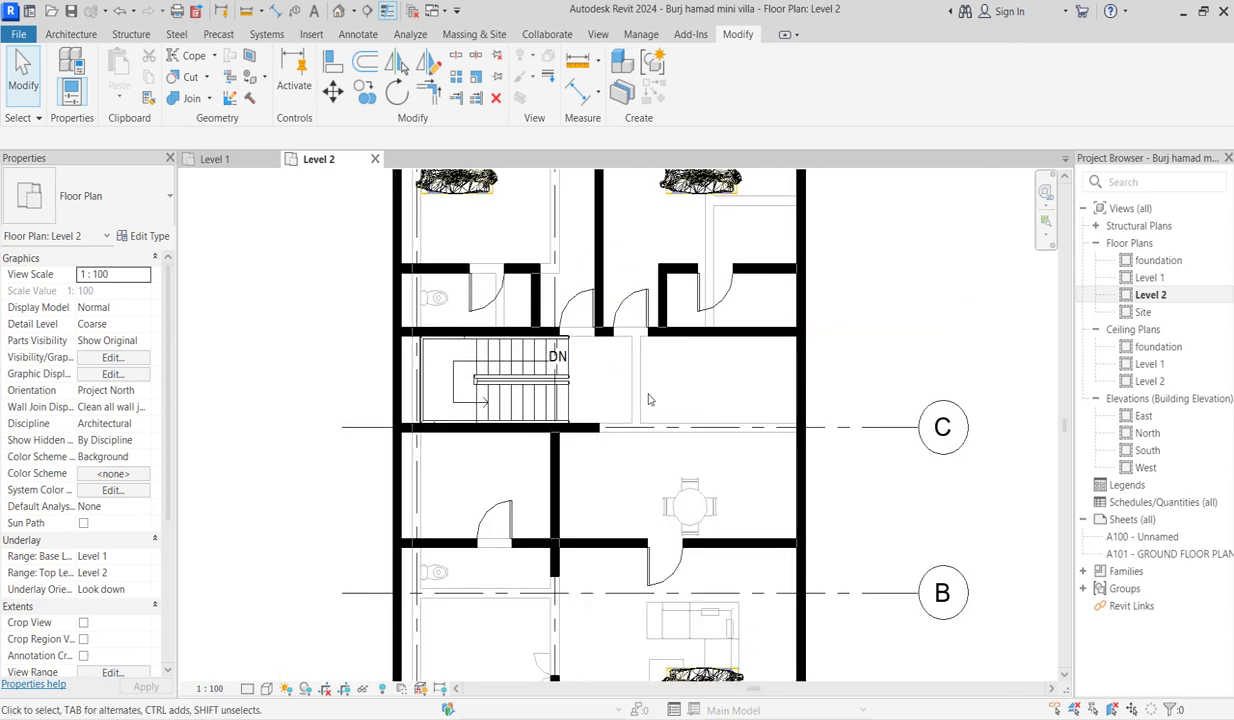
# Start an architectural floor on Level 2 and sketch a rectangular boundary around the outer faces of the exterior walls
pyautogui.click(71, 38)
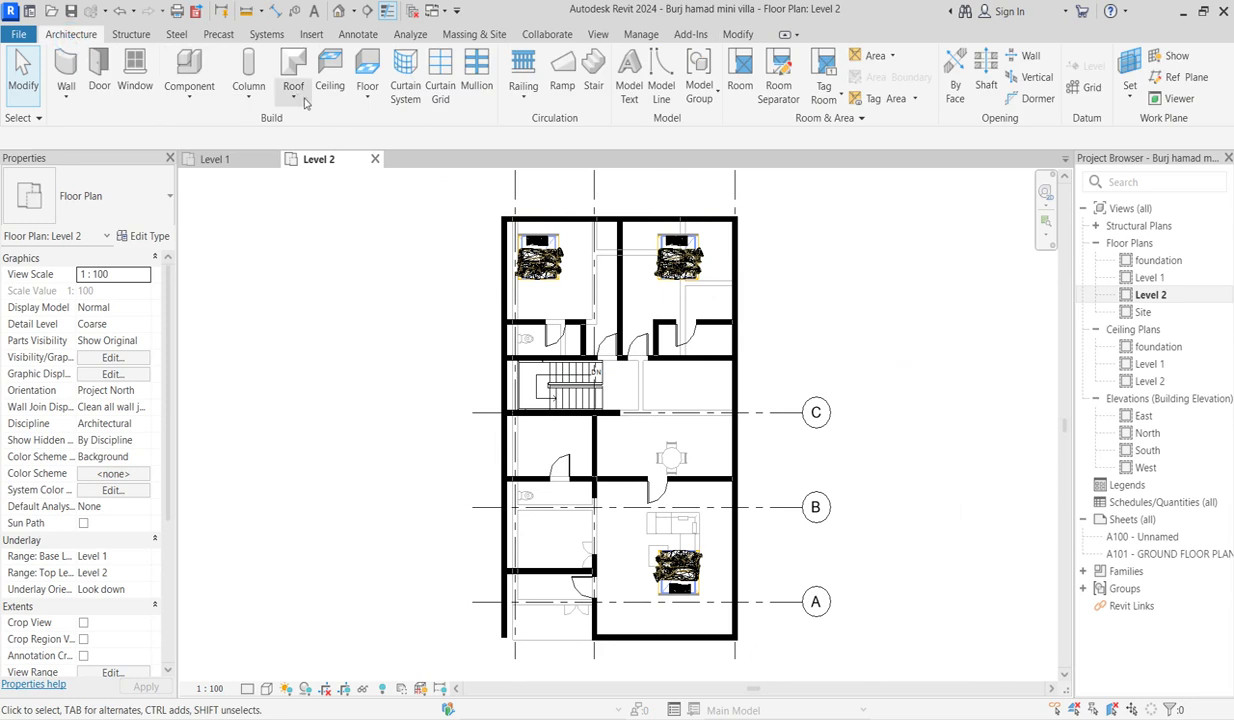
pyautogui.click(367, 95)
pyautogui.click(410, 126)
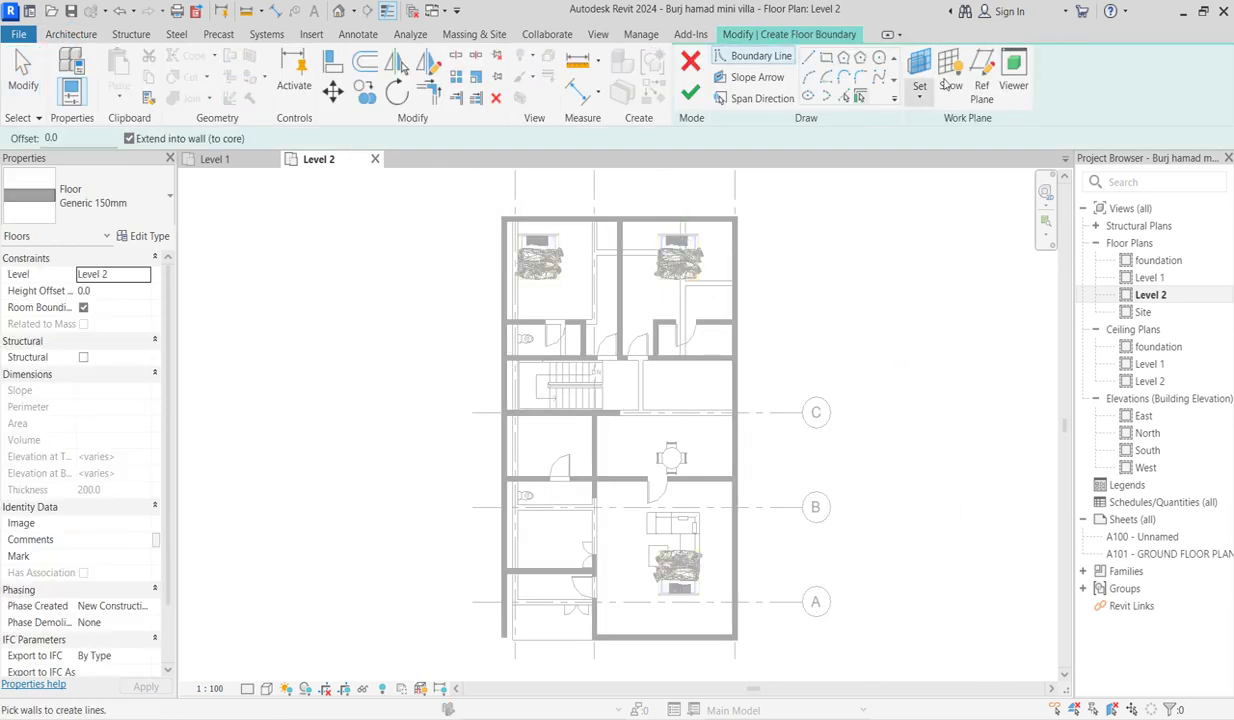
pyautogui.click(826, 58)
pyautogui.click(501, 213)
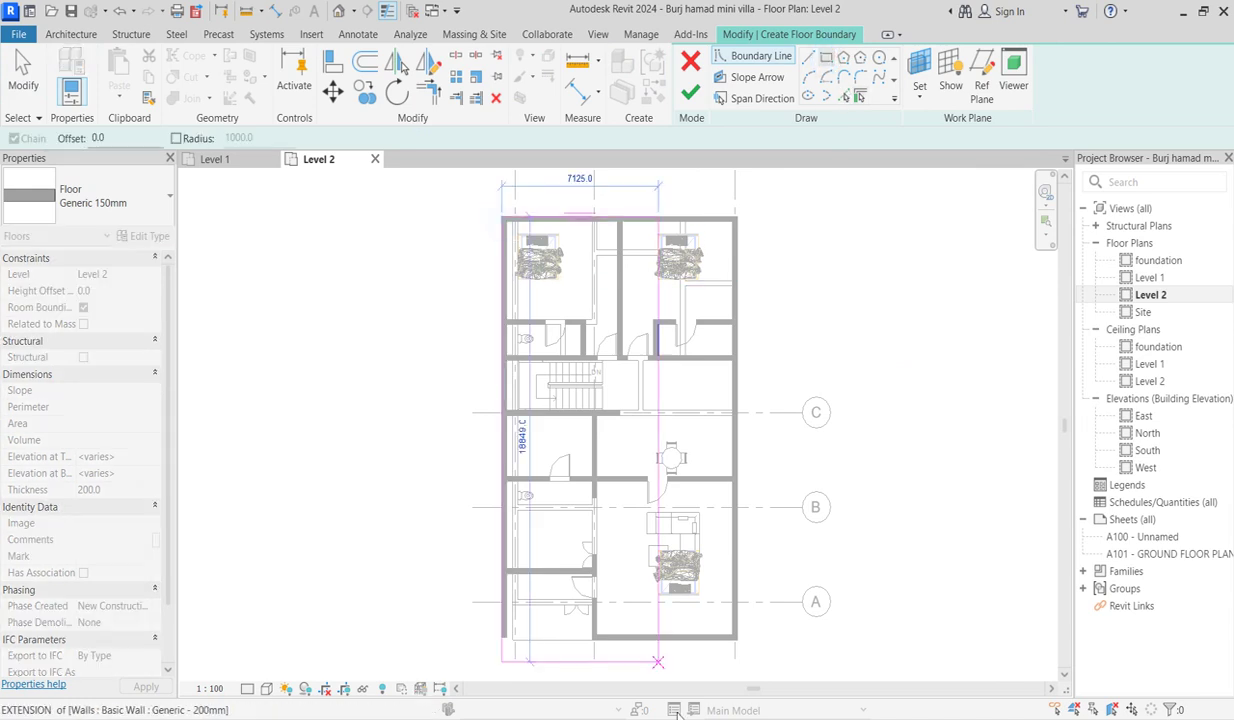
pyautogui.click(736, 638)
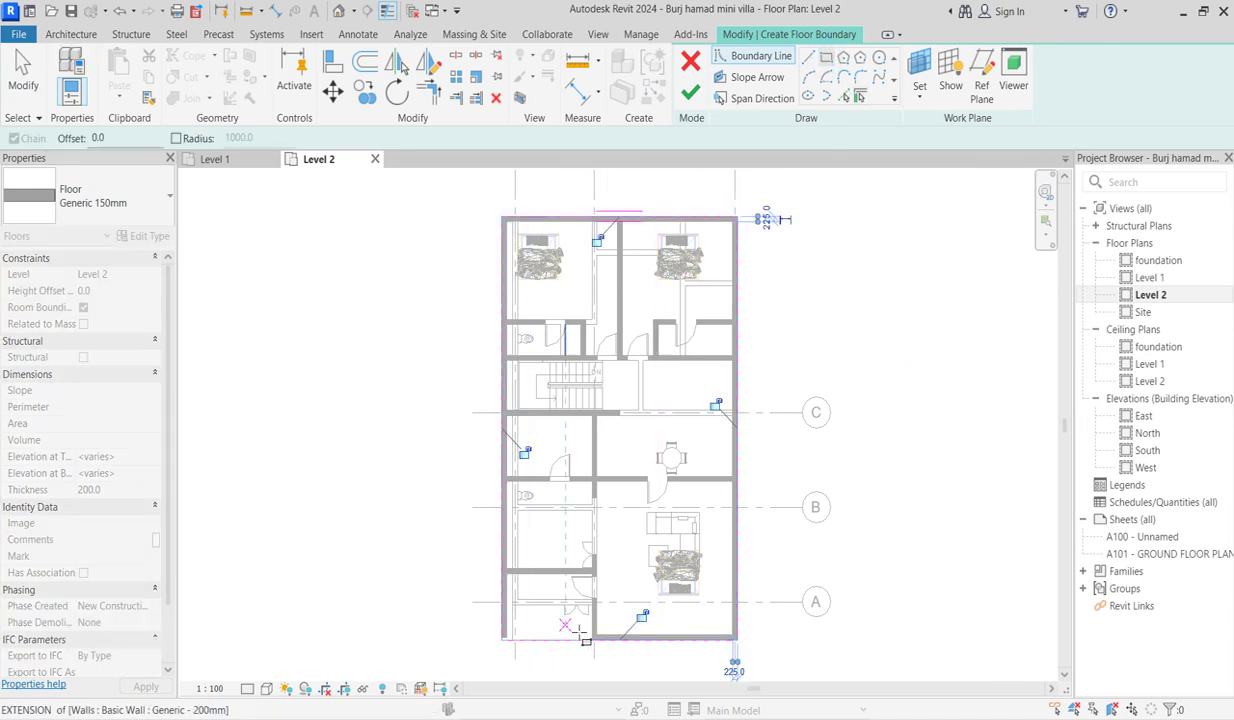
# Sketch a rectangular floor extension beyond the open front corner, spanning from the outer side wall to the inner wall's face, about 4325 mm wide
pyautogui.scroll(-2, 581, 632)
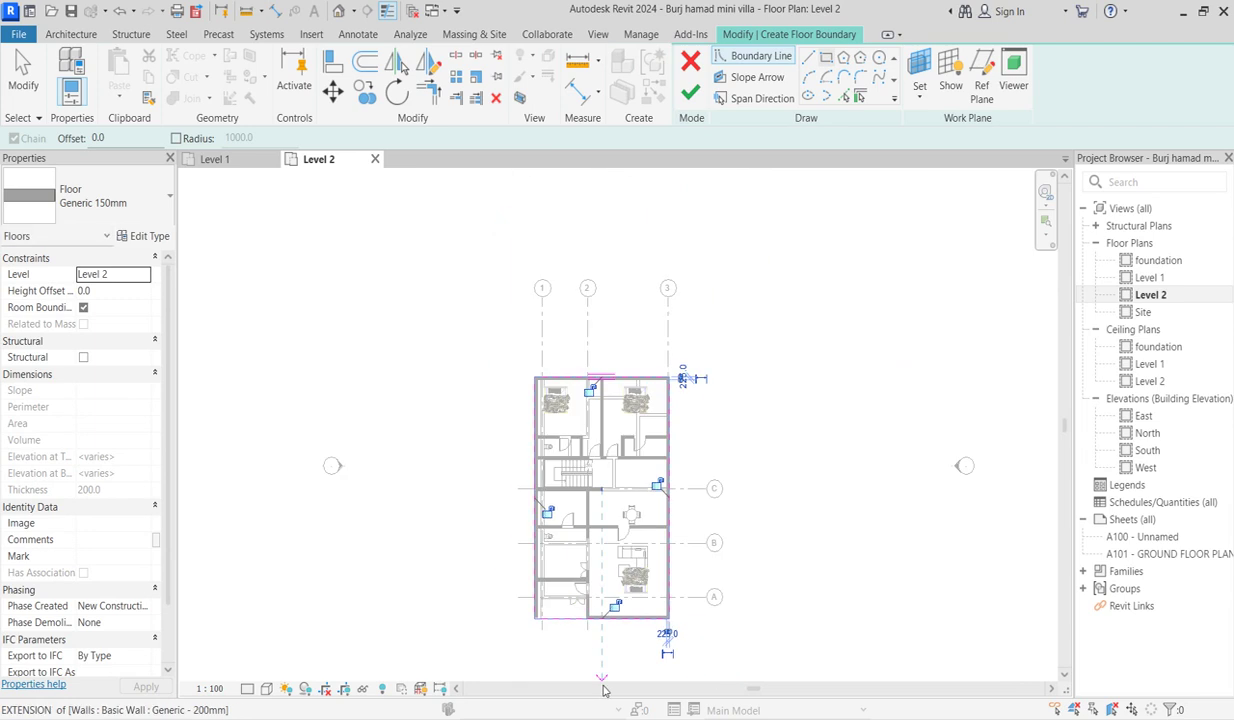
pyautogui.click(810, 57)
pyautogui.scroll(4, 605, 615)
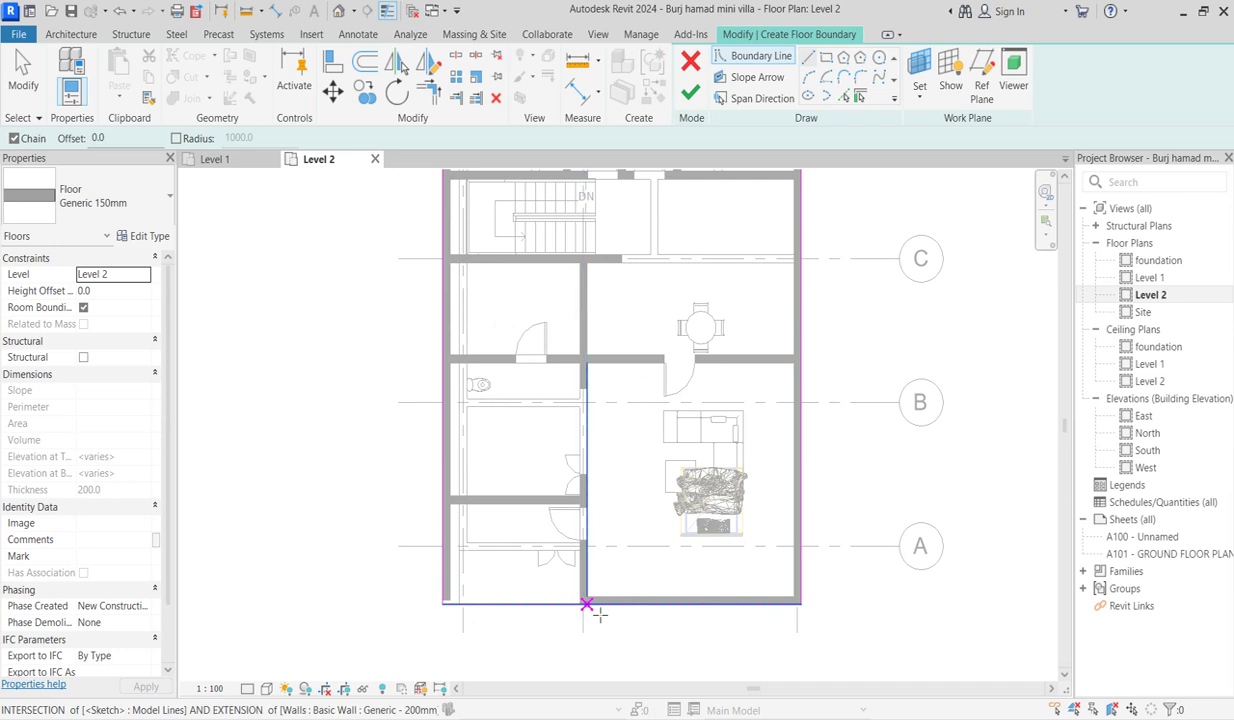
pyautogui.click(583, 604)
pyautogui.click(587, 651)
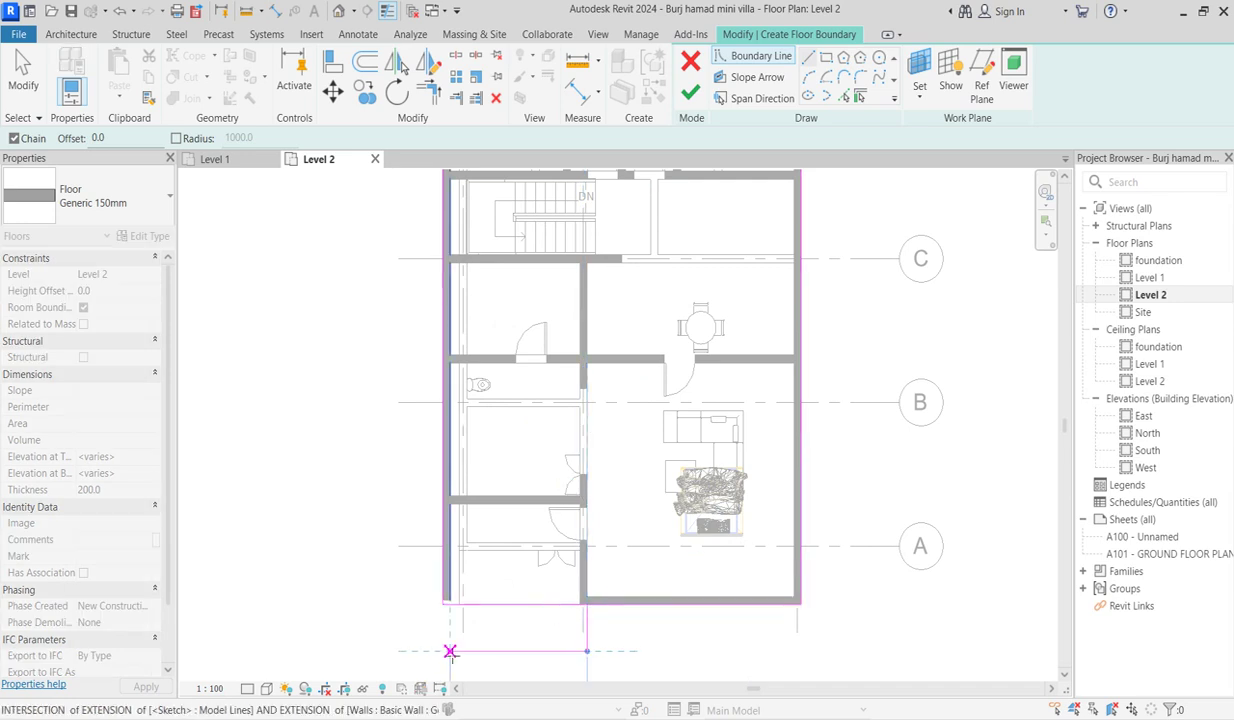
pyautogui.click(443, 651)
pyautogui.click(452, 616)
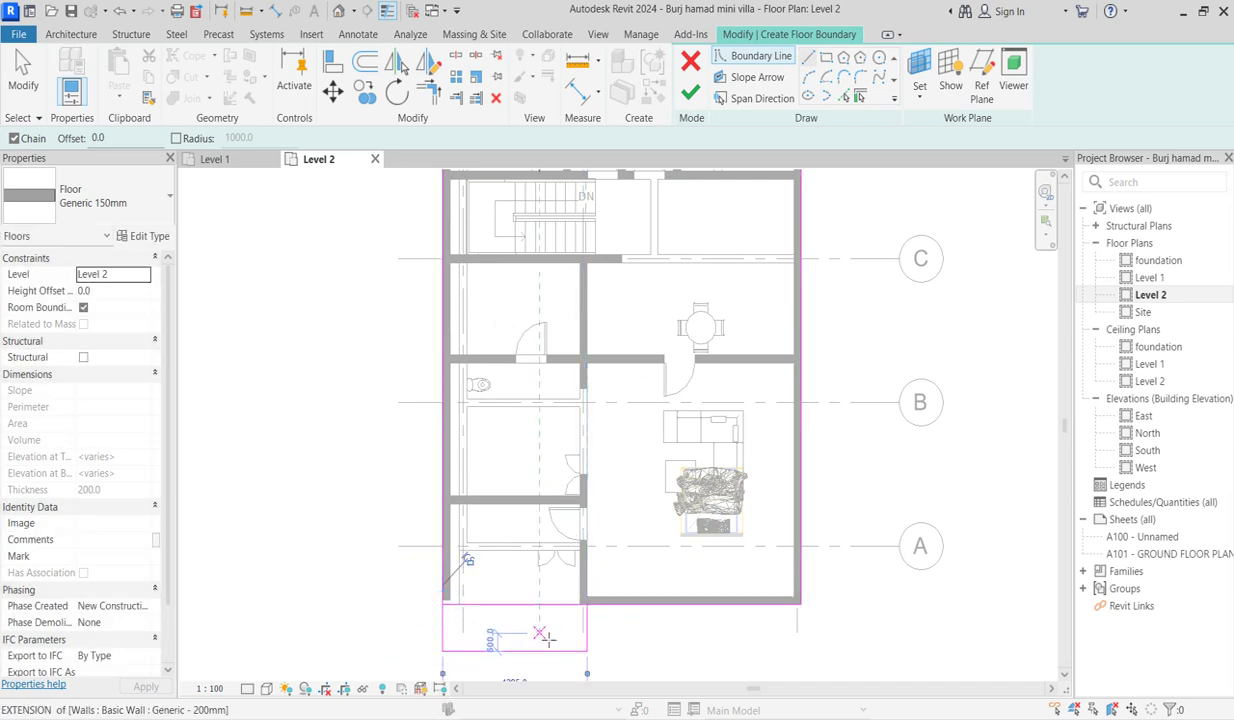
# Trim the shared front boundary line so the extension joins the main floor outline, and end the trim command
pyautogui.click(420, 88)
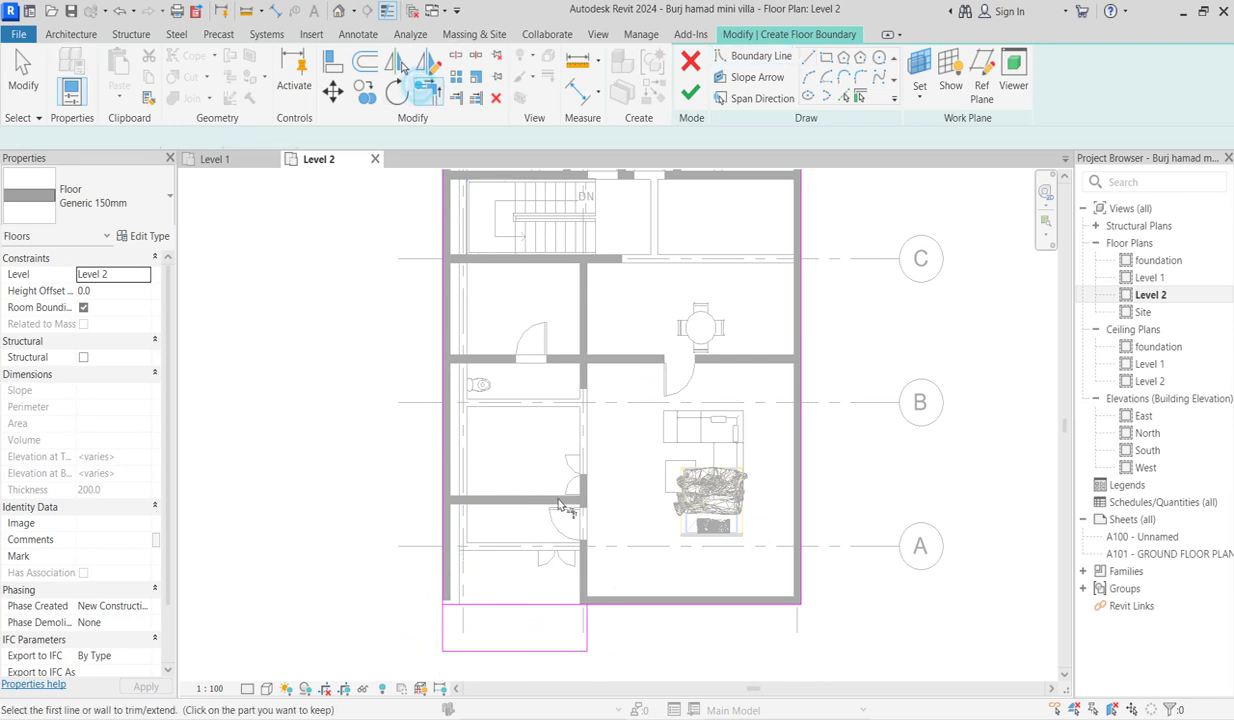
pyautogui.click(590, 612)
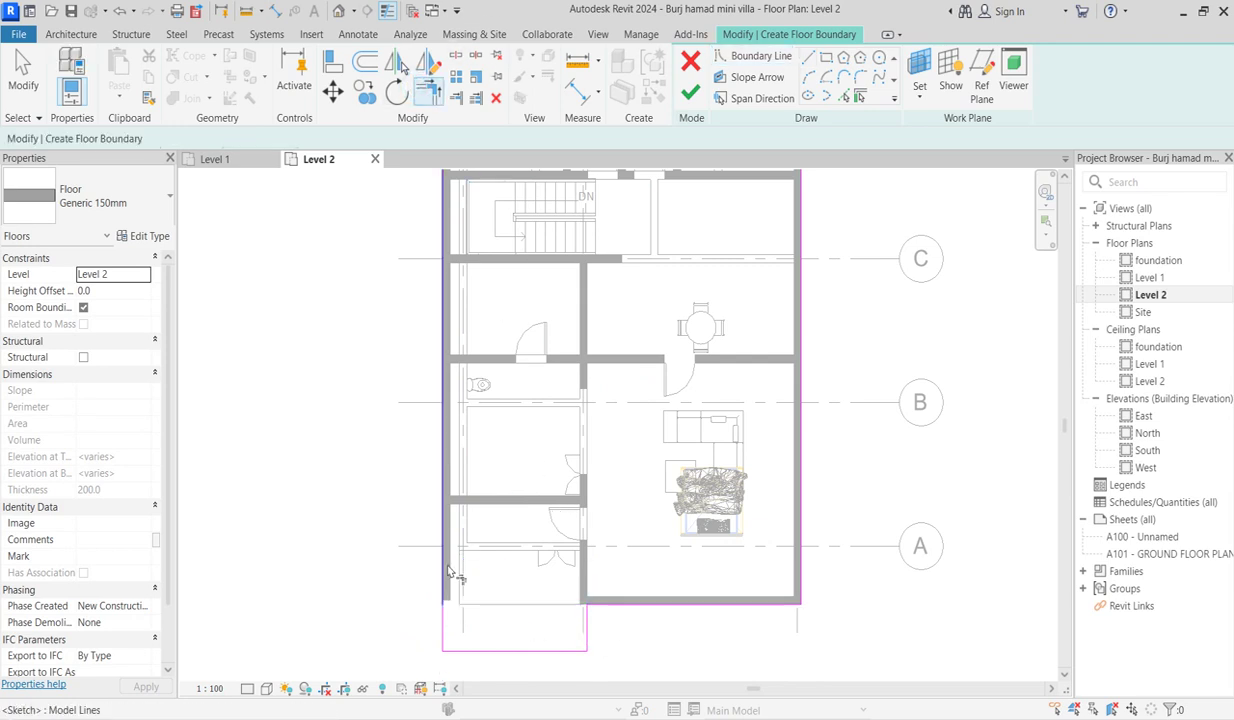
pyautogui.scroll(-2, 460, 590)
pyautogui.press('Escape')
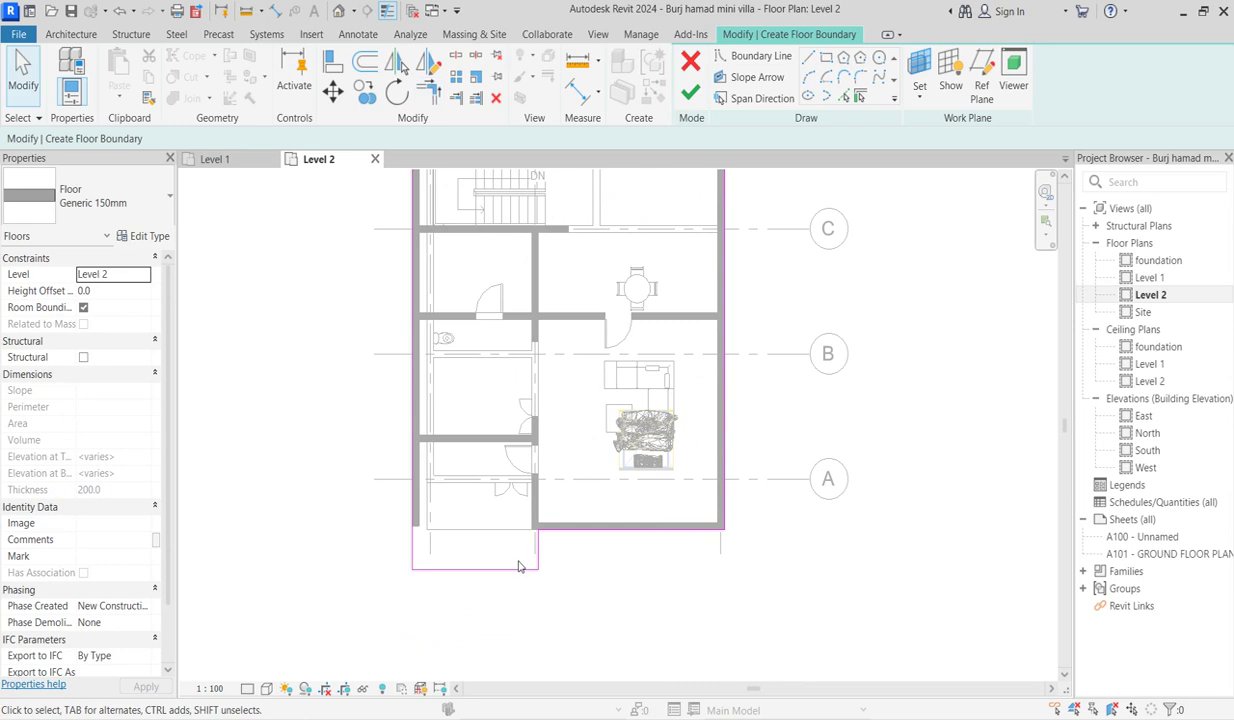
# Move the extension's front boundary line closer to the building and set the extension's depth to 600 mm
pyautogui.scroll(1, 514, 556)
pyautogui.click(520, 569)
pyautogui.moveTo(526, 580); pyautogui.dragTo(525, 566)
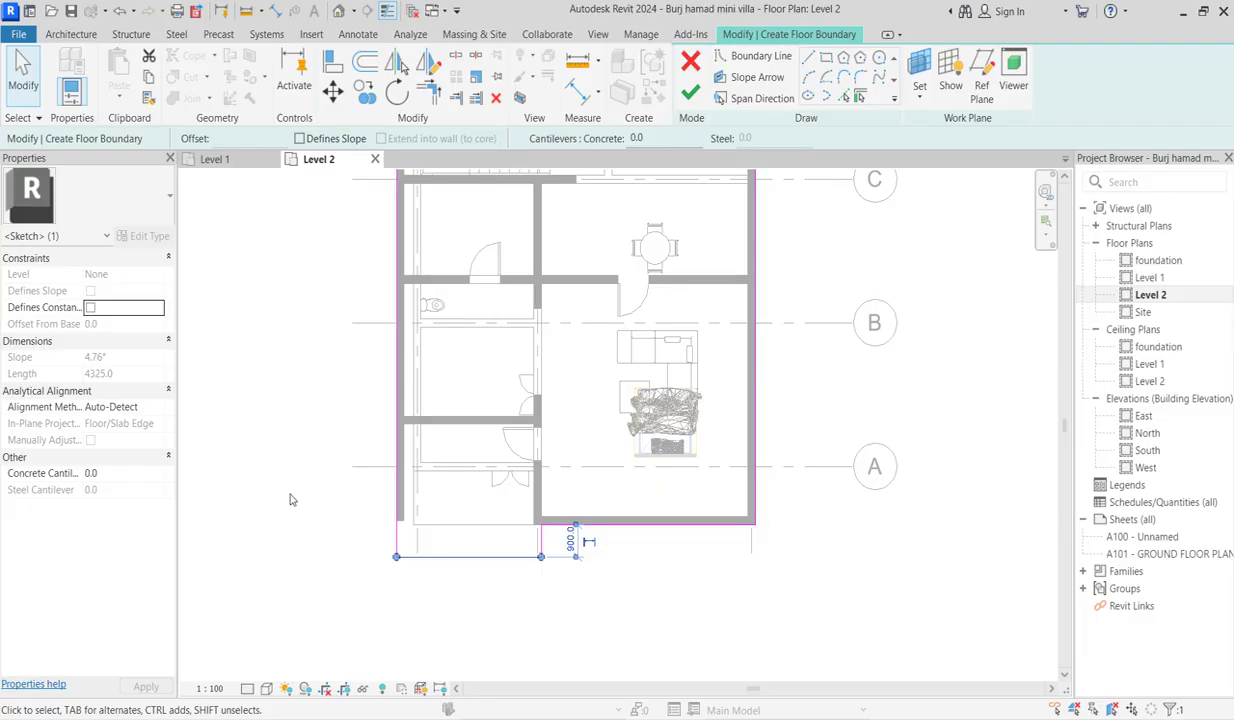
pyautogui.click(730, 590)
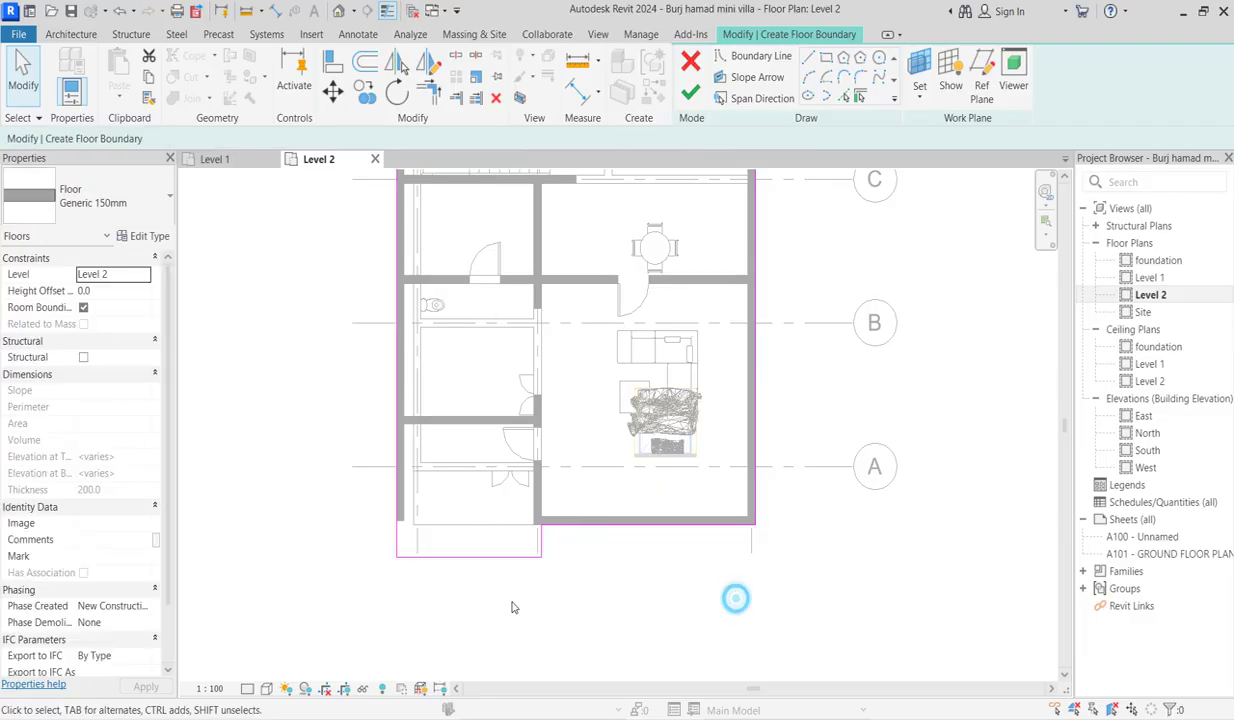
pyautogui.click(490, 557)
pyautogui.click(570, 540)
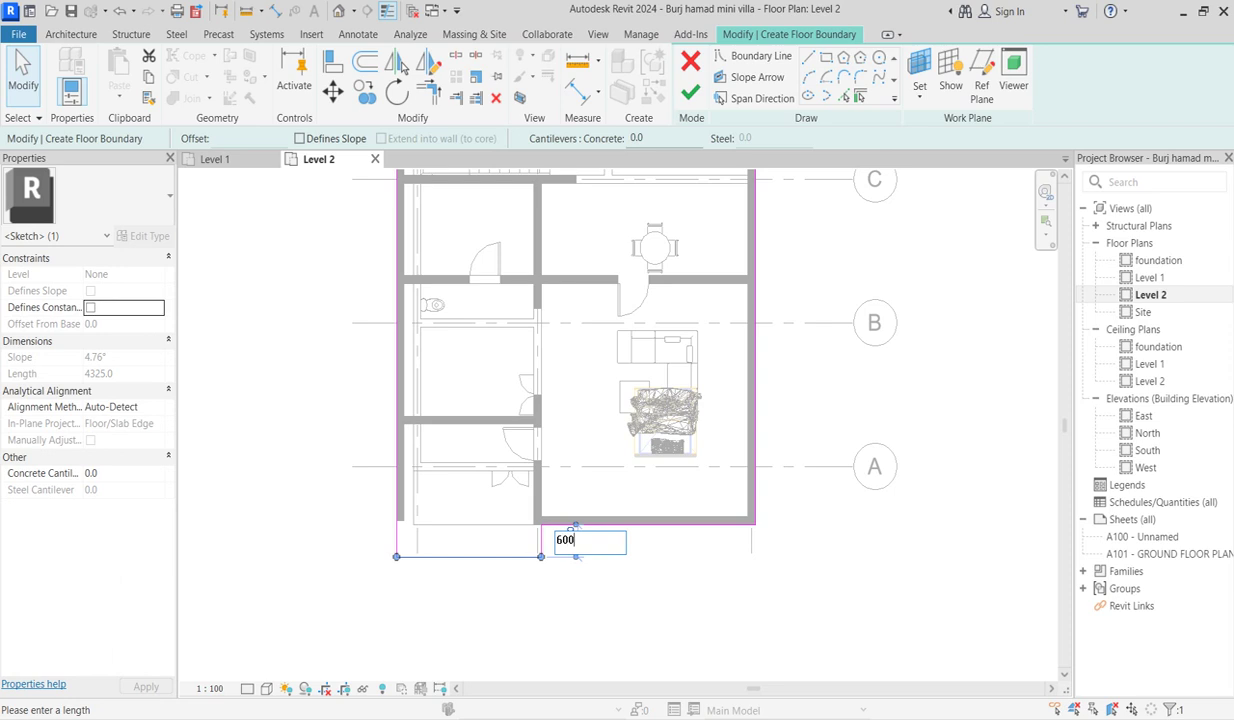
pyautogui.press('Return')
pyautogui.click(660, 600)
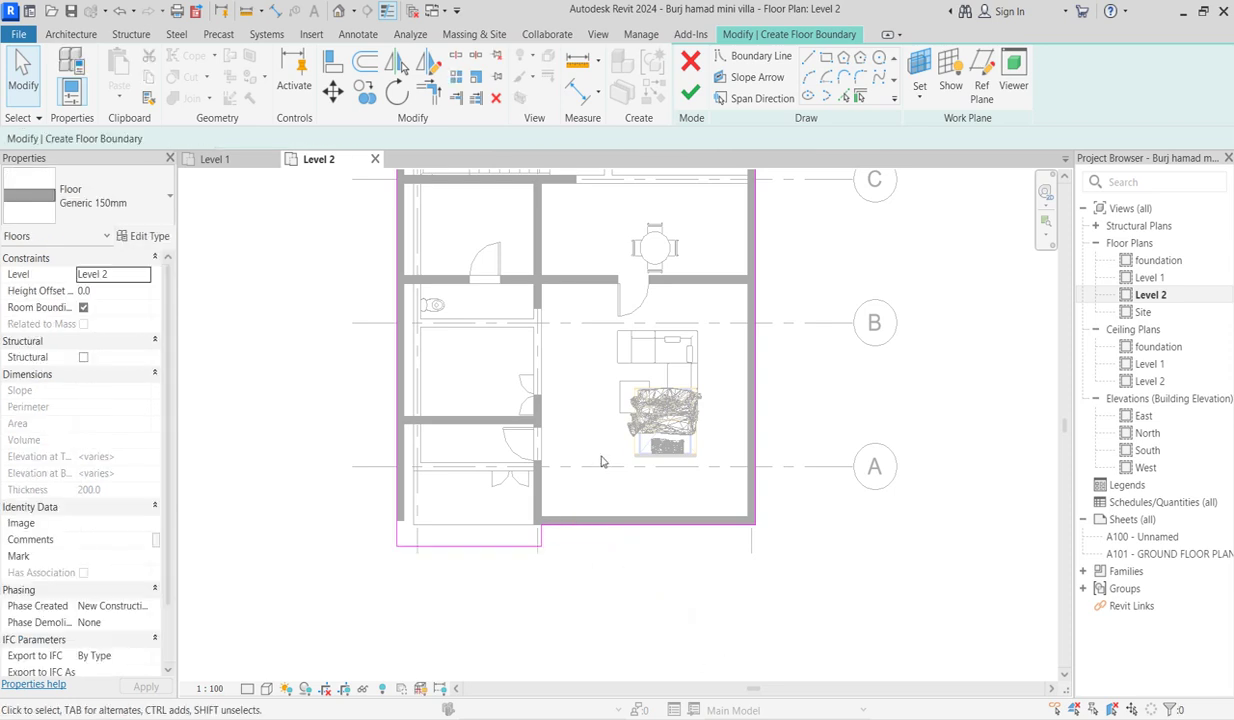
# Draw a boundary line across the end of the lower stair flight, from the central handrail's end to the wall near grid C
pyautogui.scroll(-3, 600, 458)
pyautogui.scroll(-2, 520, 575)
pyautogui.scroll(3, 515, 515)
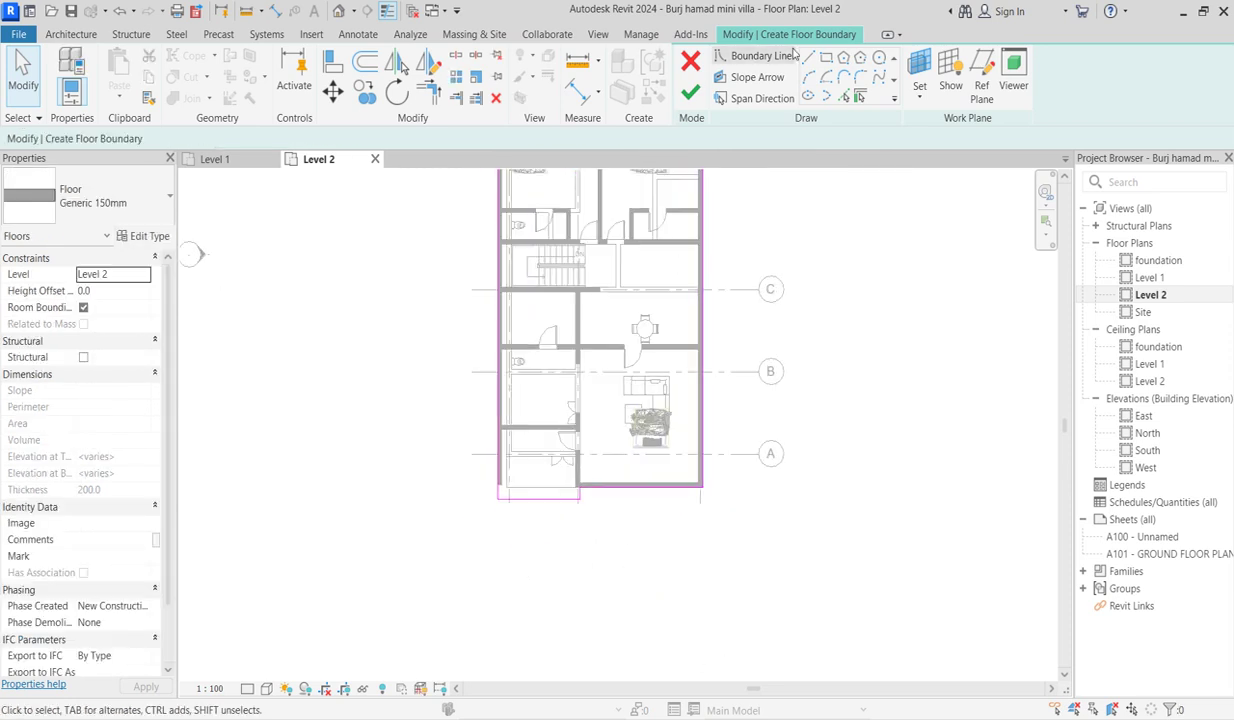
pyautogui.scroll(2, 640, 220)
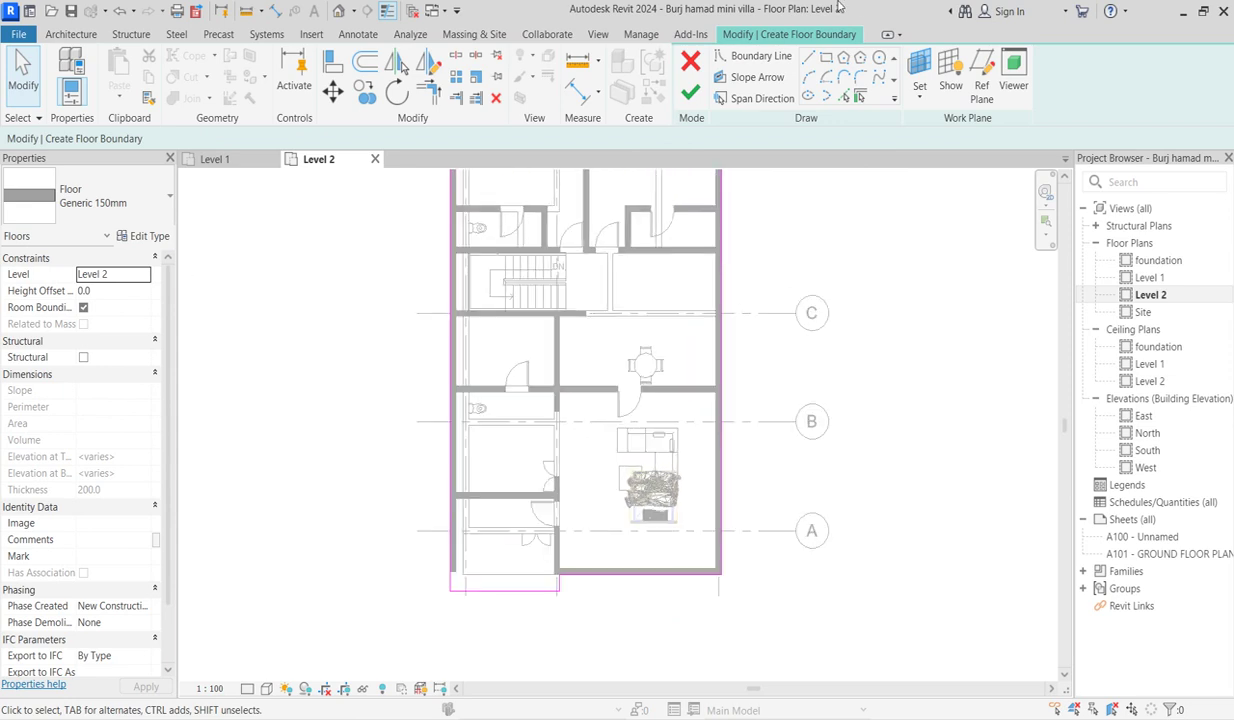
pyautogui.click(808, 58)
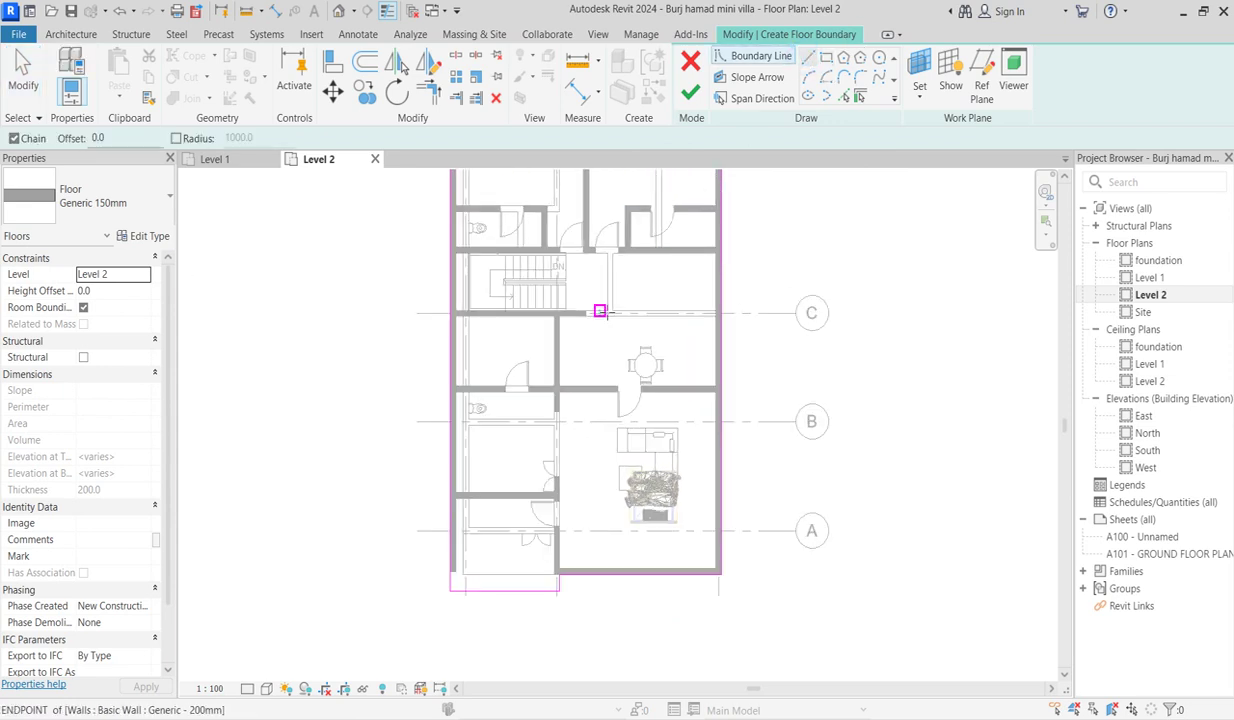
pyautogui.scroll(2, 590, 300)
pyautogui.scroll(2, 525, 268)
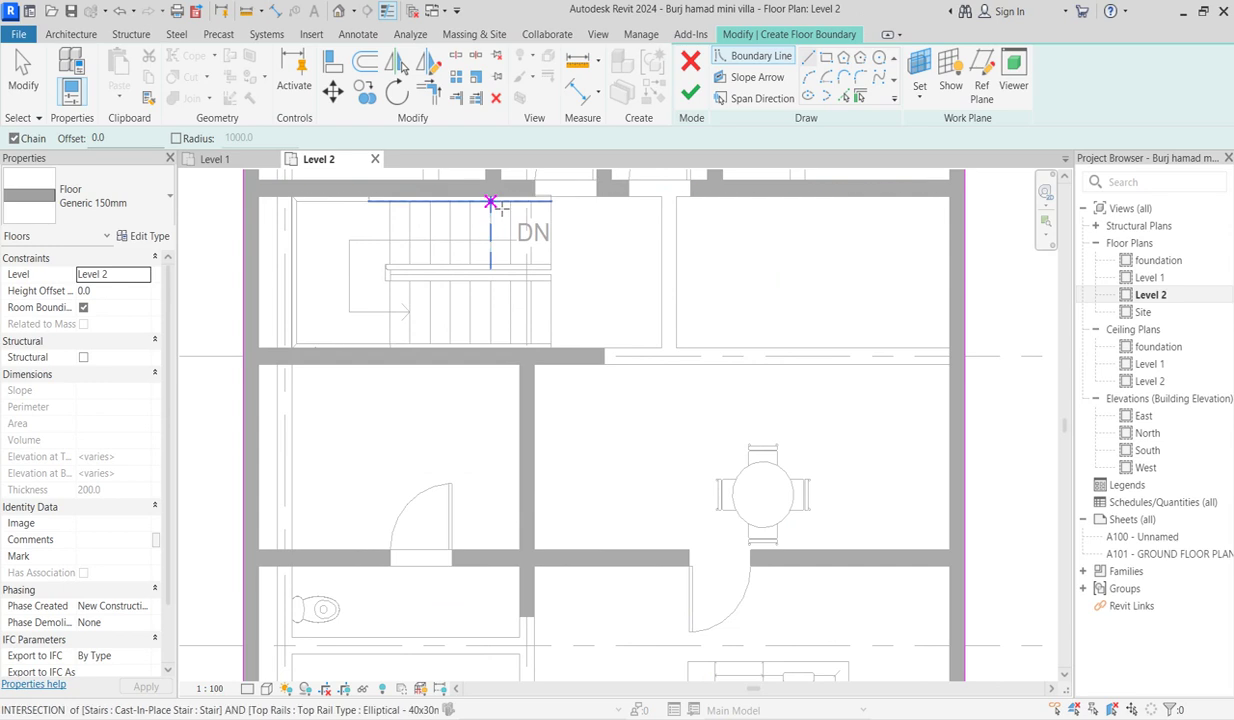
pyautogui.scroll(-2, 562, 271)
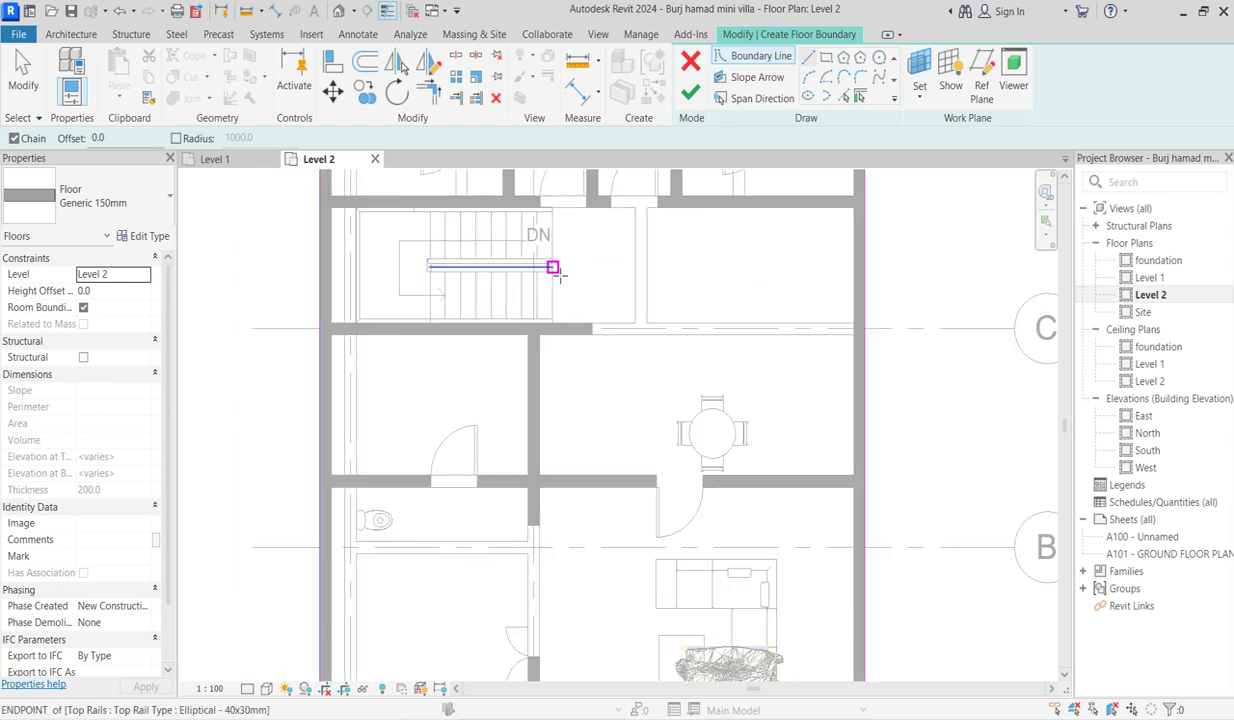
pyautogui.click(553, 267)
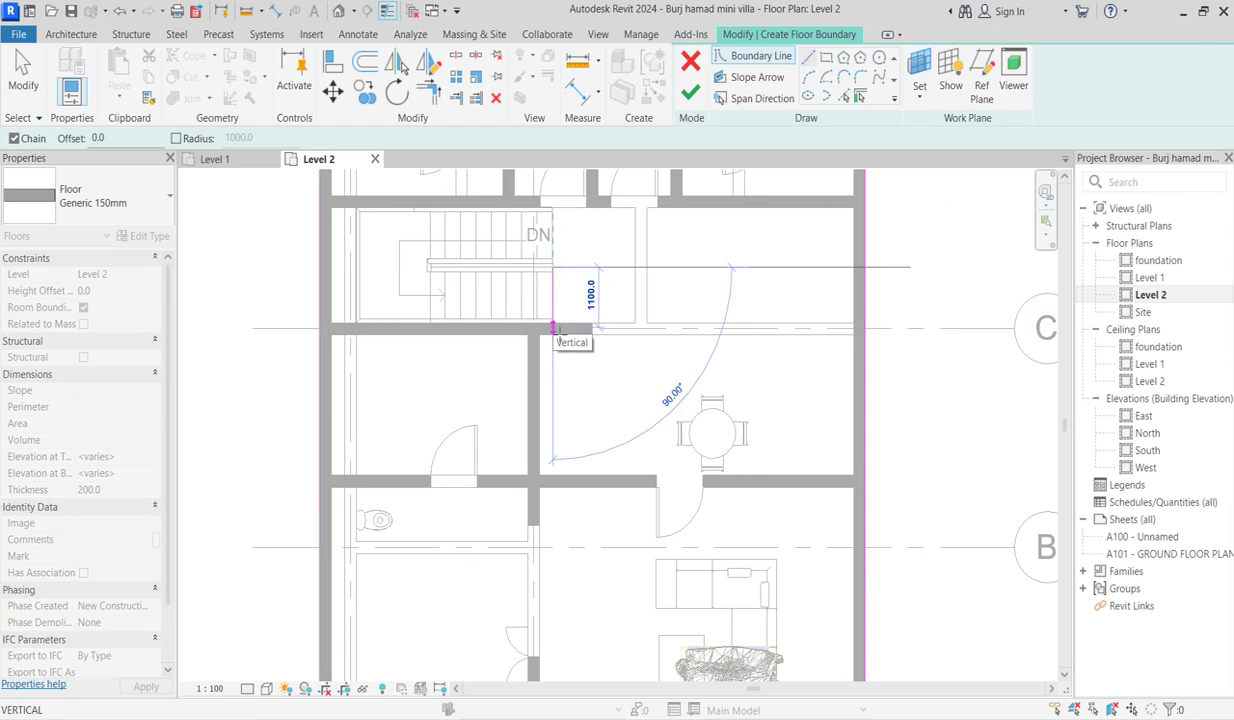
pyautogui.click(553, 322)
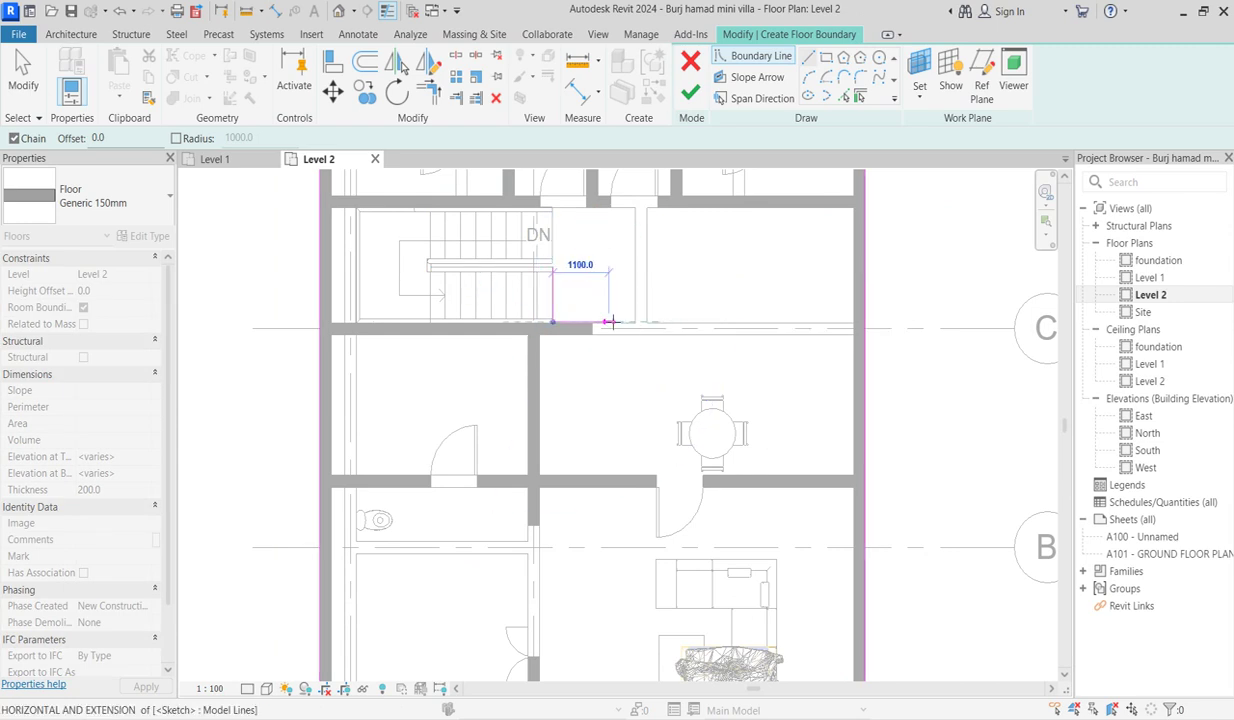
pyautogui.rightClick(539, 232)
pyautogui.click(585, 243)
pyautogui.scroll(-1, 554, 283)
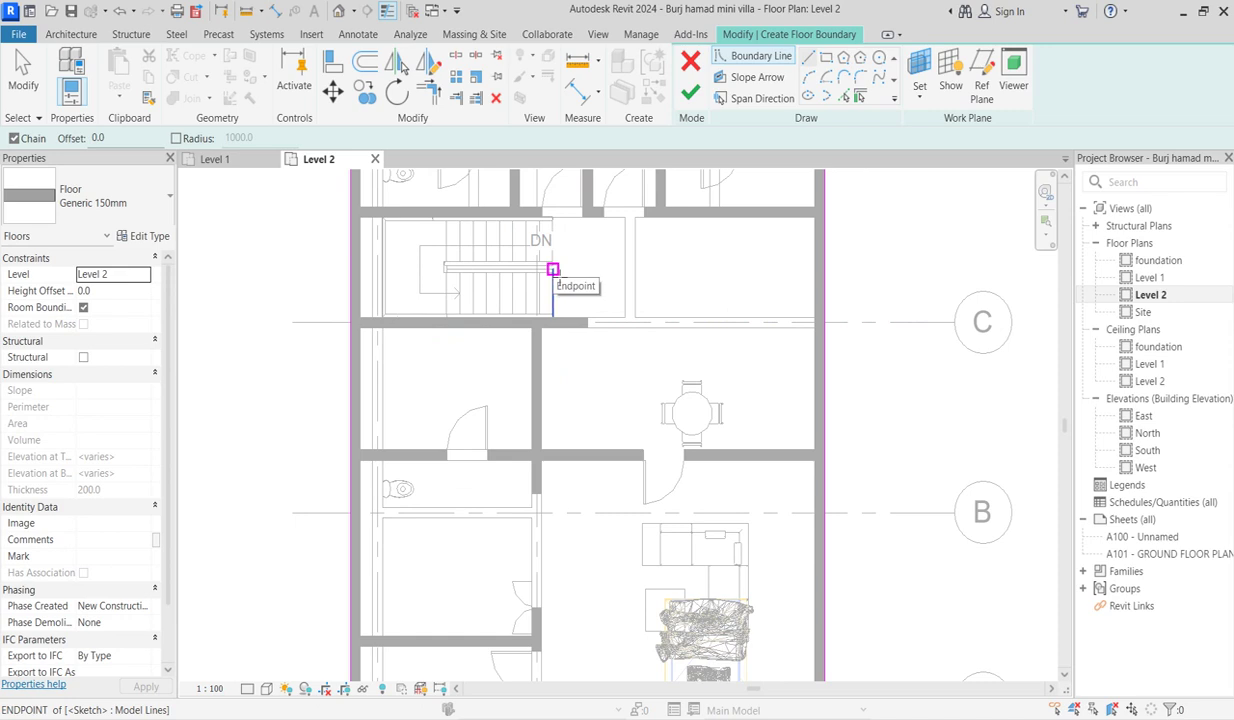
# Complete the stair opening outline with a step around the upper flight's top treads and lines along both stair walls to the exterior boundary
pyautogui.click(552, 270)
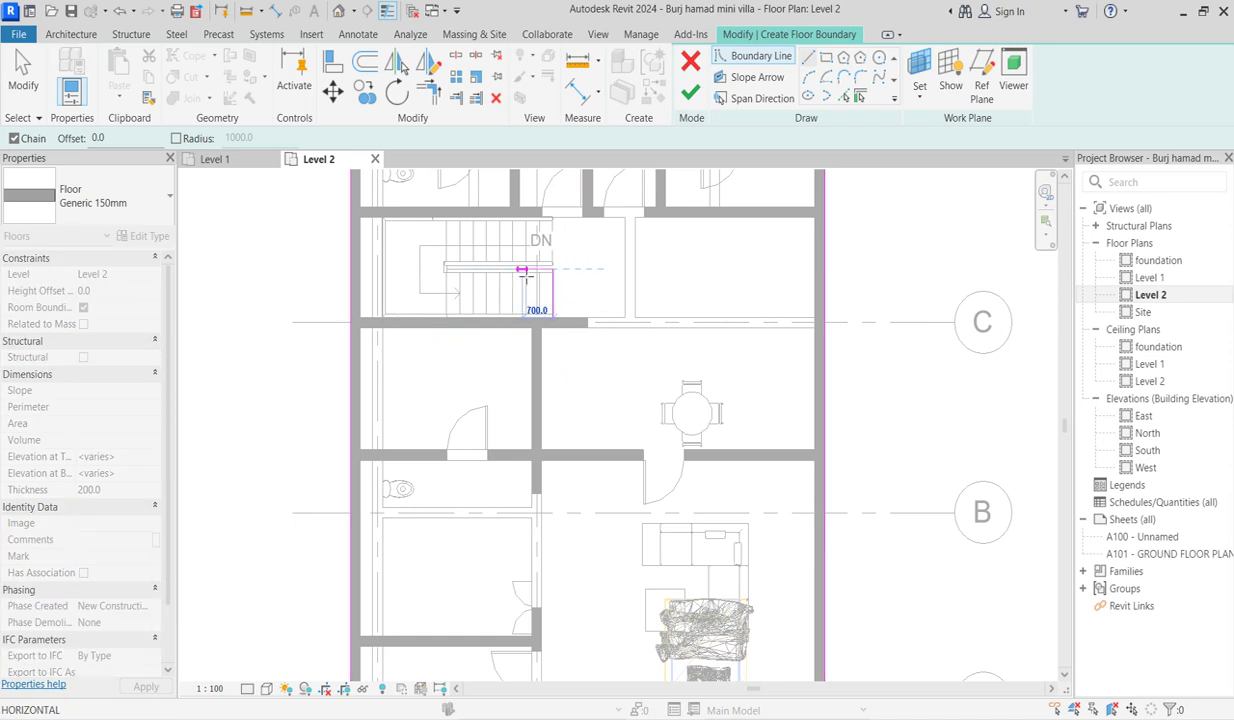
pyautogui.click(513, 270)
pyautogui.click(513, 216)
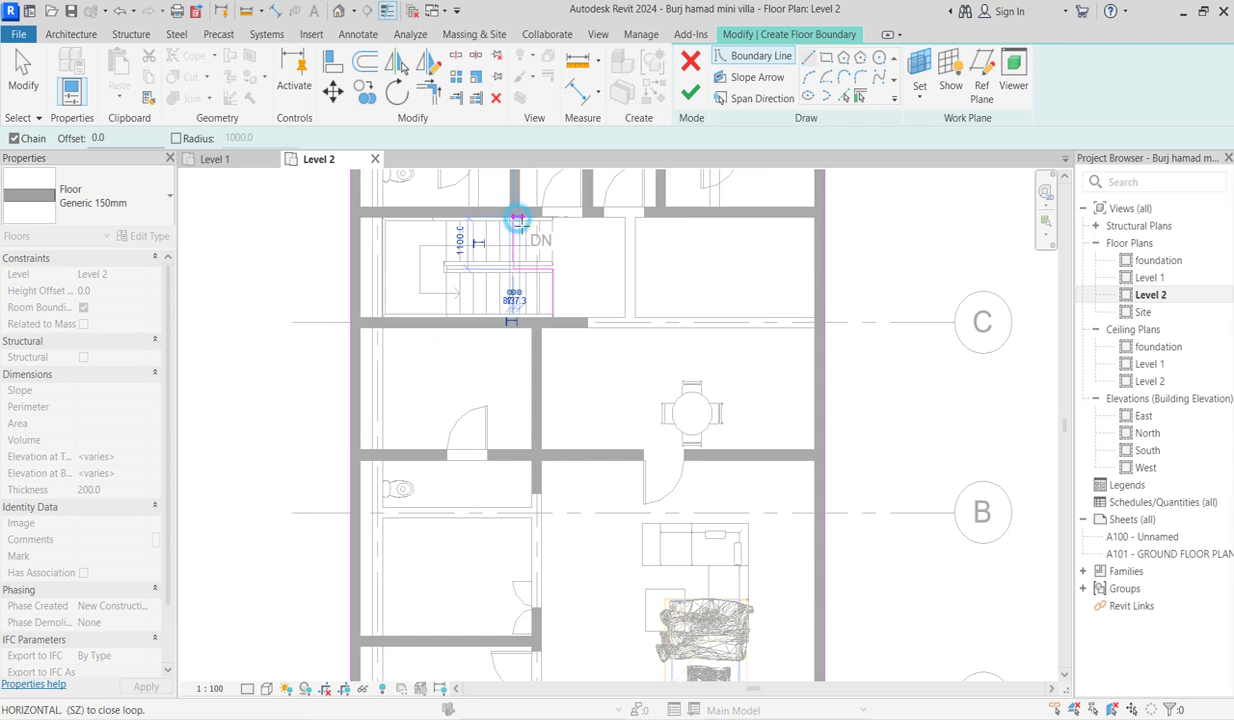
pyautogui.click(350, 216)
pyautogui.press('Escape')
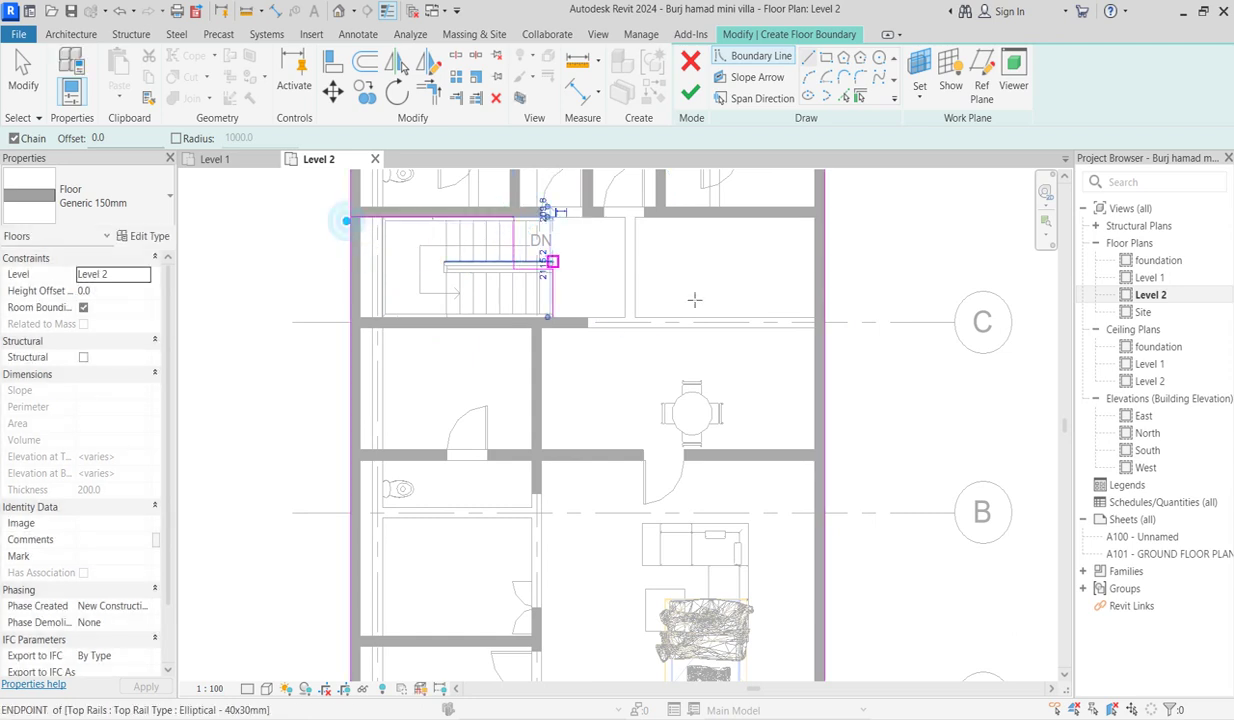
pyautogui.click(547, 319)
pyautogui.click(350, 318)
pyautogui.press('Escape')
pyautogui.scroll(2, 388, 291)
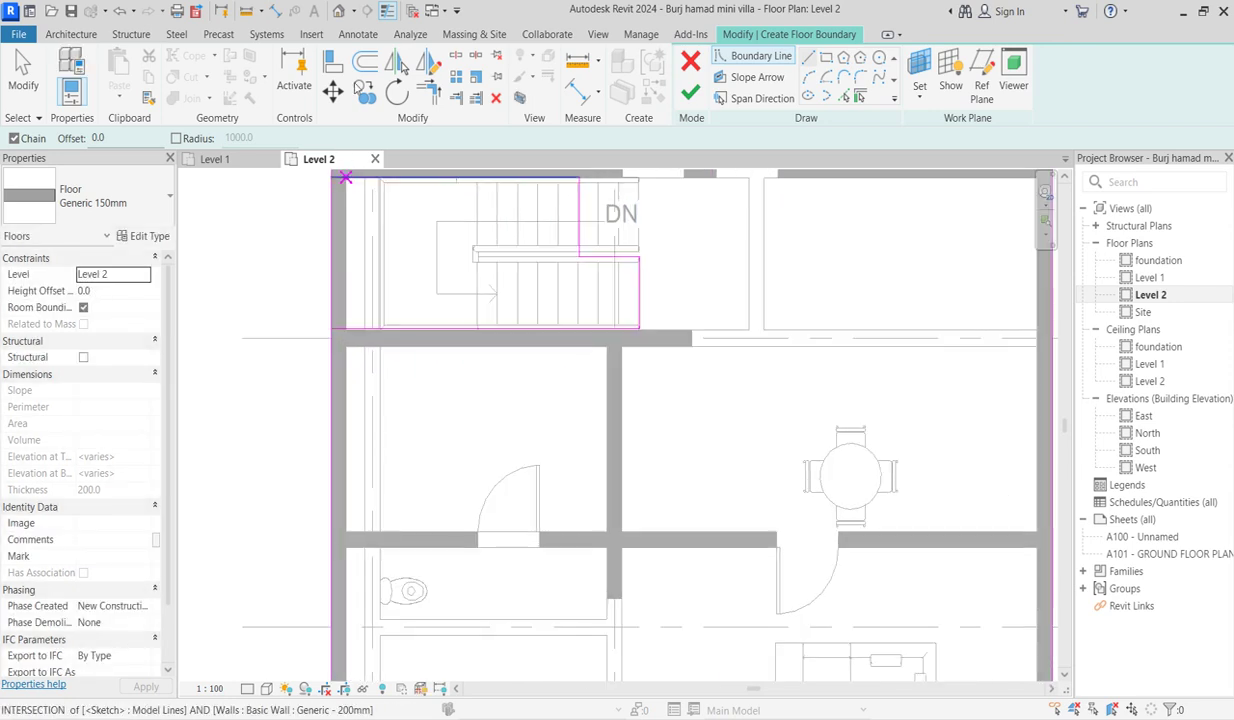
# Split the exterior boundary line beside the stair, trim it to the opening's two wall lines, and finish the floor
pyautogui.click(454, 57)
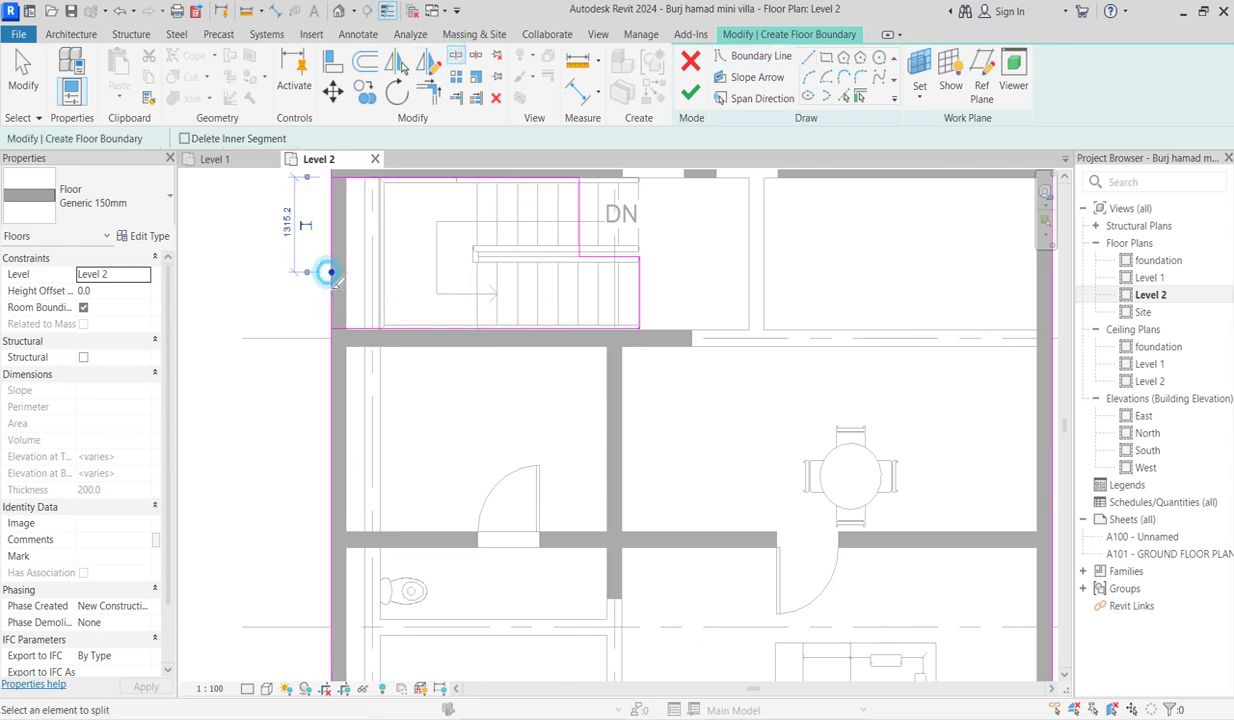
pyautogui.click(428, 90)
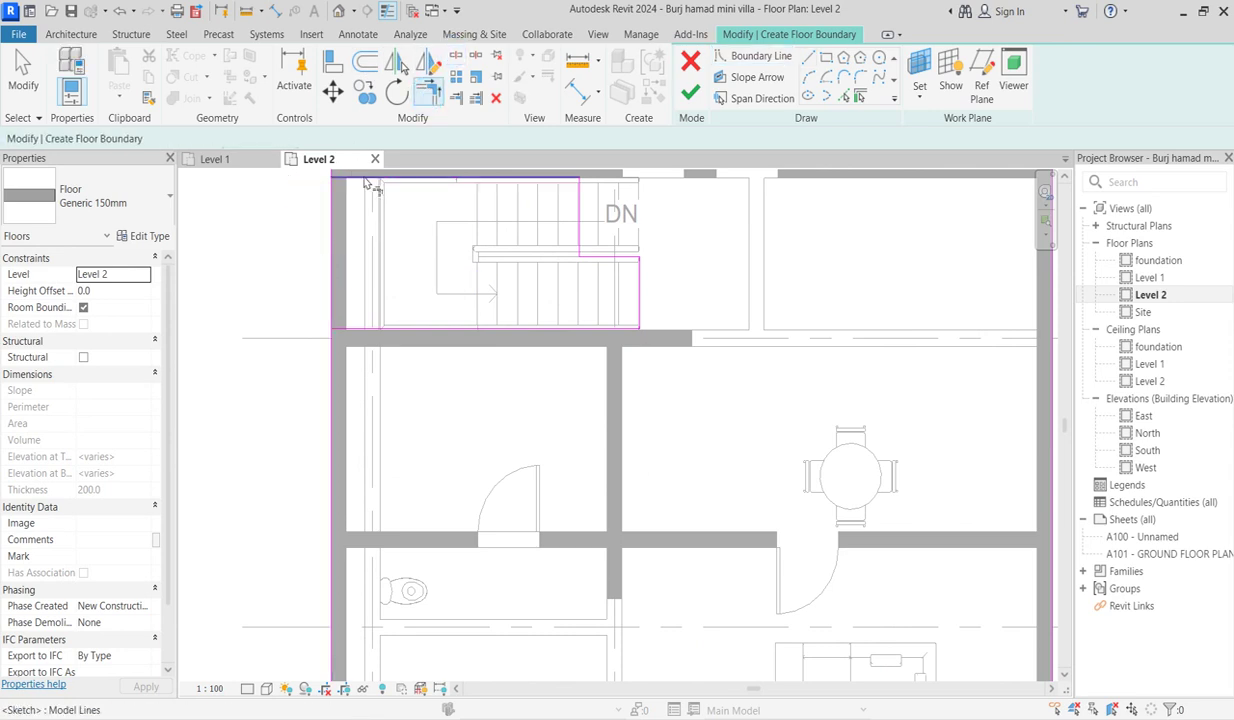
pyautogui.scroll(-2, 360, 222)
pyautogui.click(352, 207)
pyautogui.click(391, 326)
pyautogui.click(689, 93)
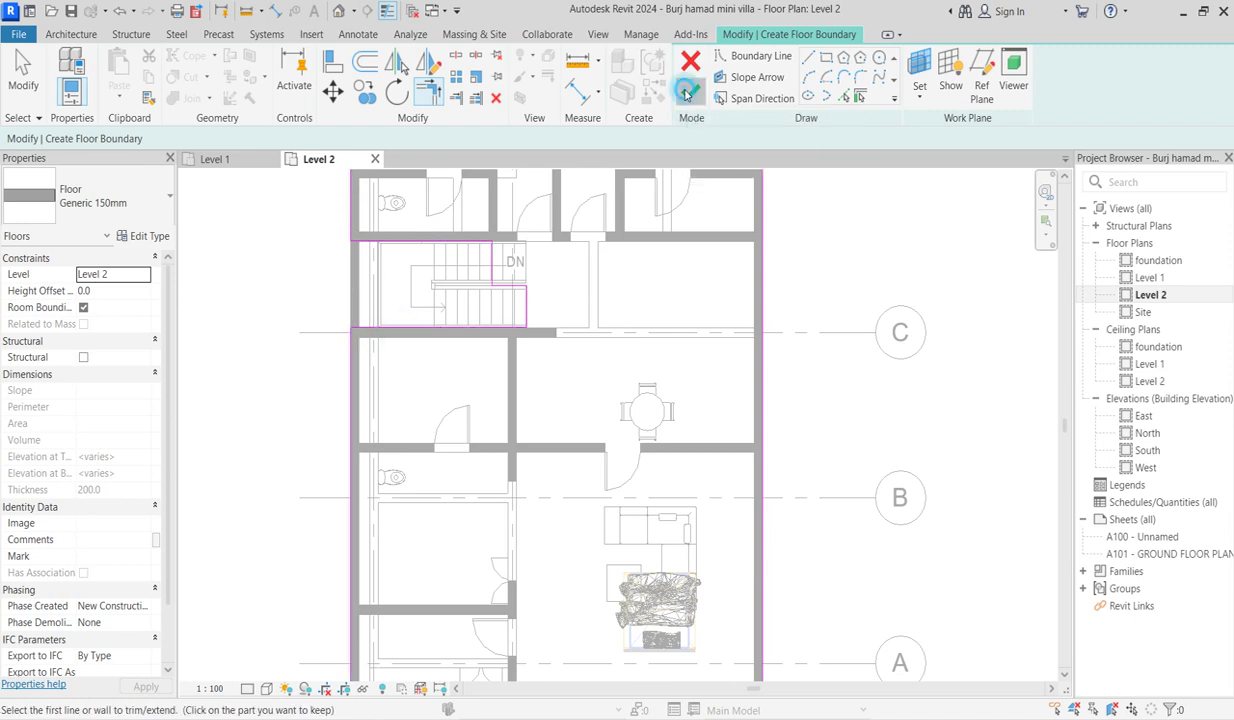
pyautogui.click(737, 287)
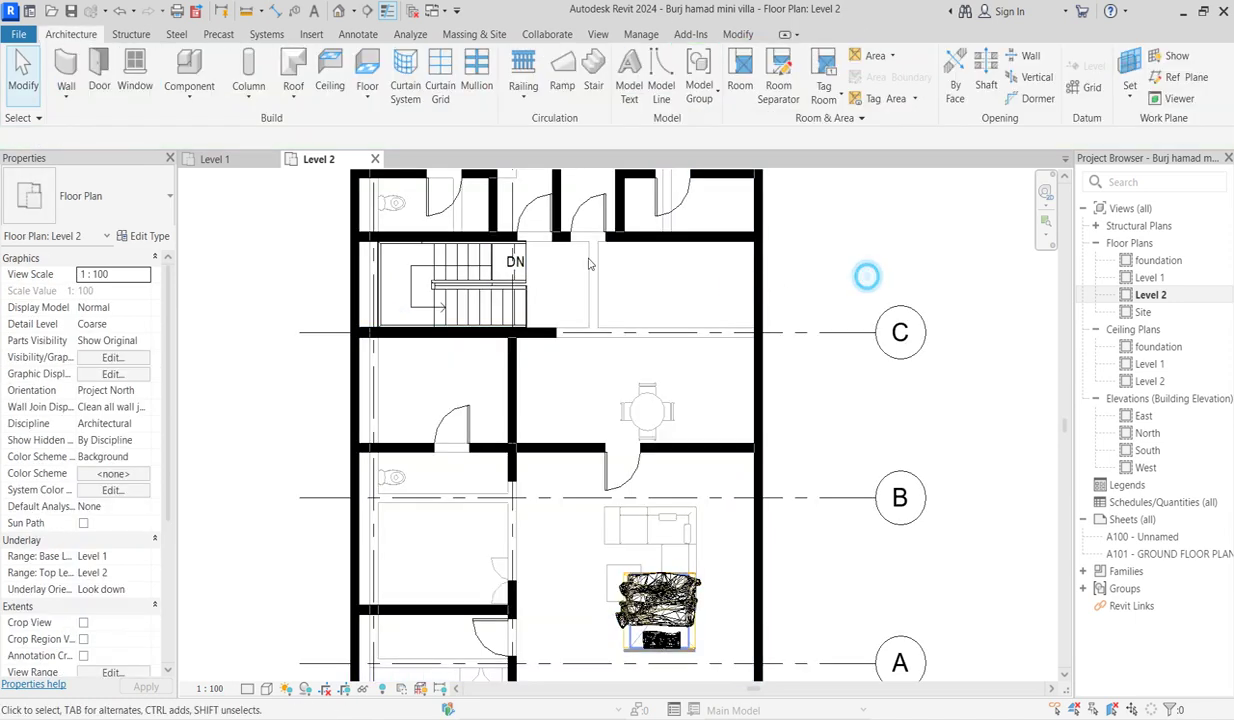
# Select the new Level 2 floor to check its extent and the opening around the stair, and clear the selection
pyautogui.scroll(1, 450, 300)
pyautogui.scroll(-2, 447, 340)
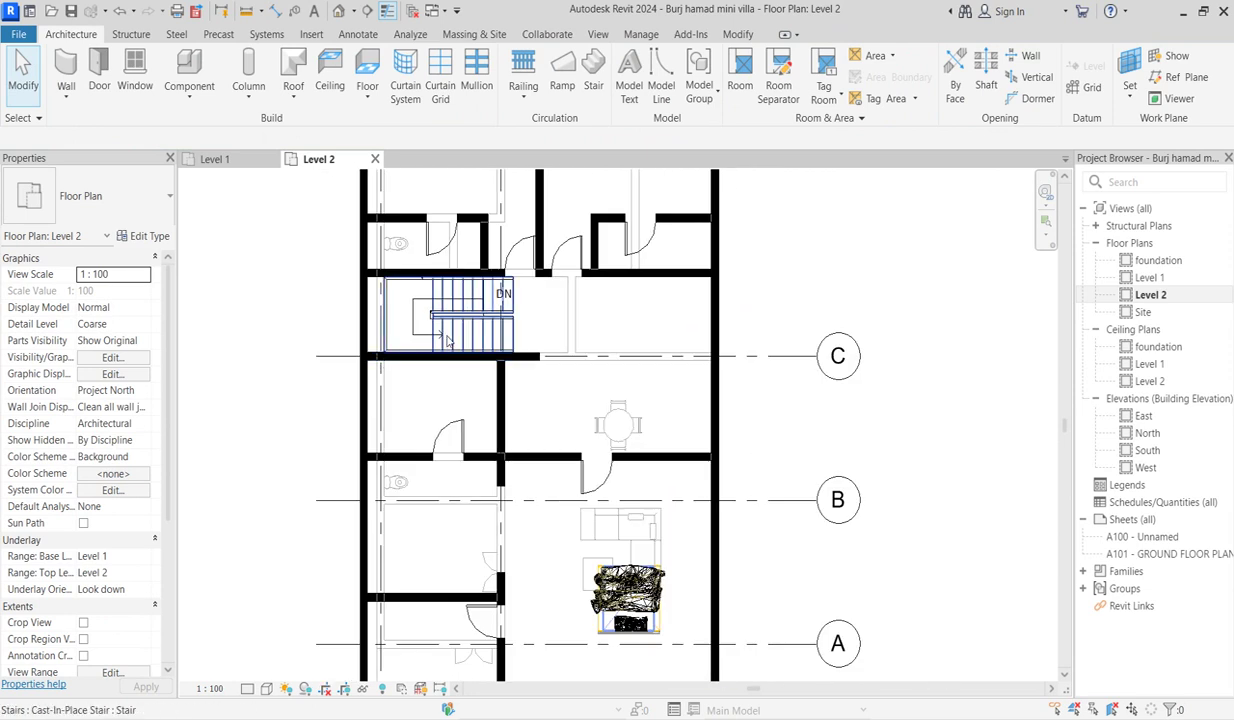
pyautogui.scroll(-3, 360, 382)
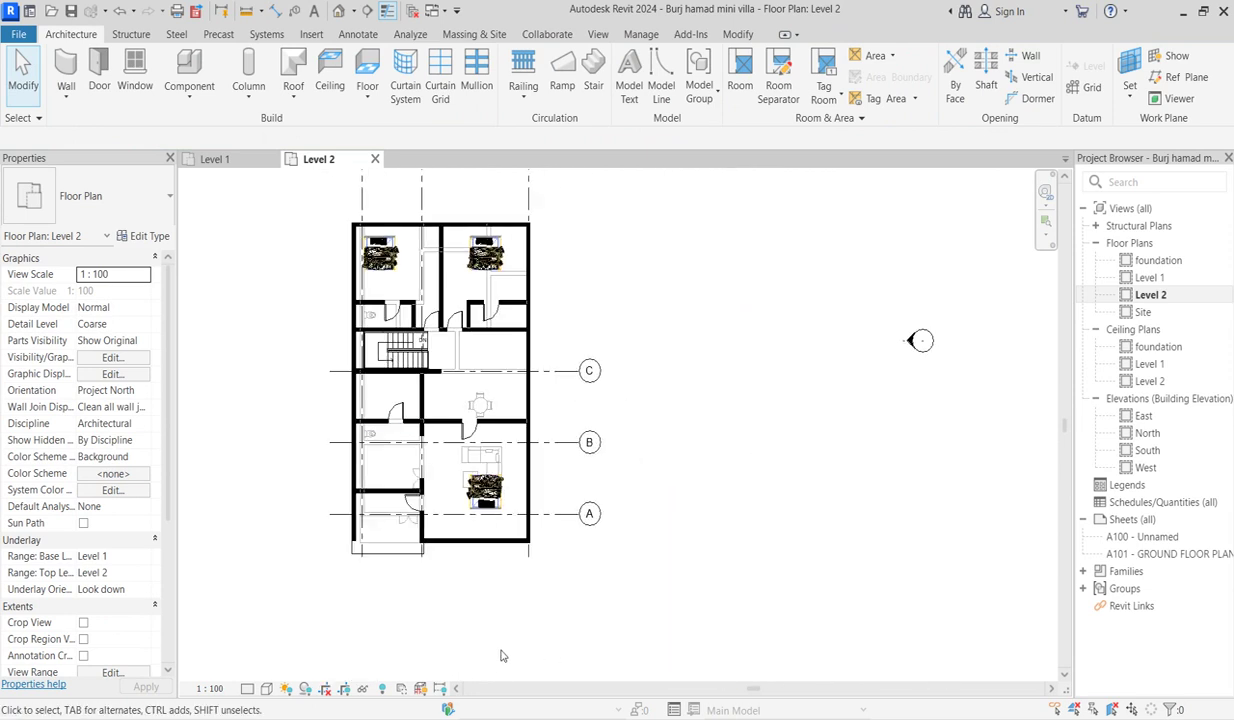
pyautogui.click(406, 560)
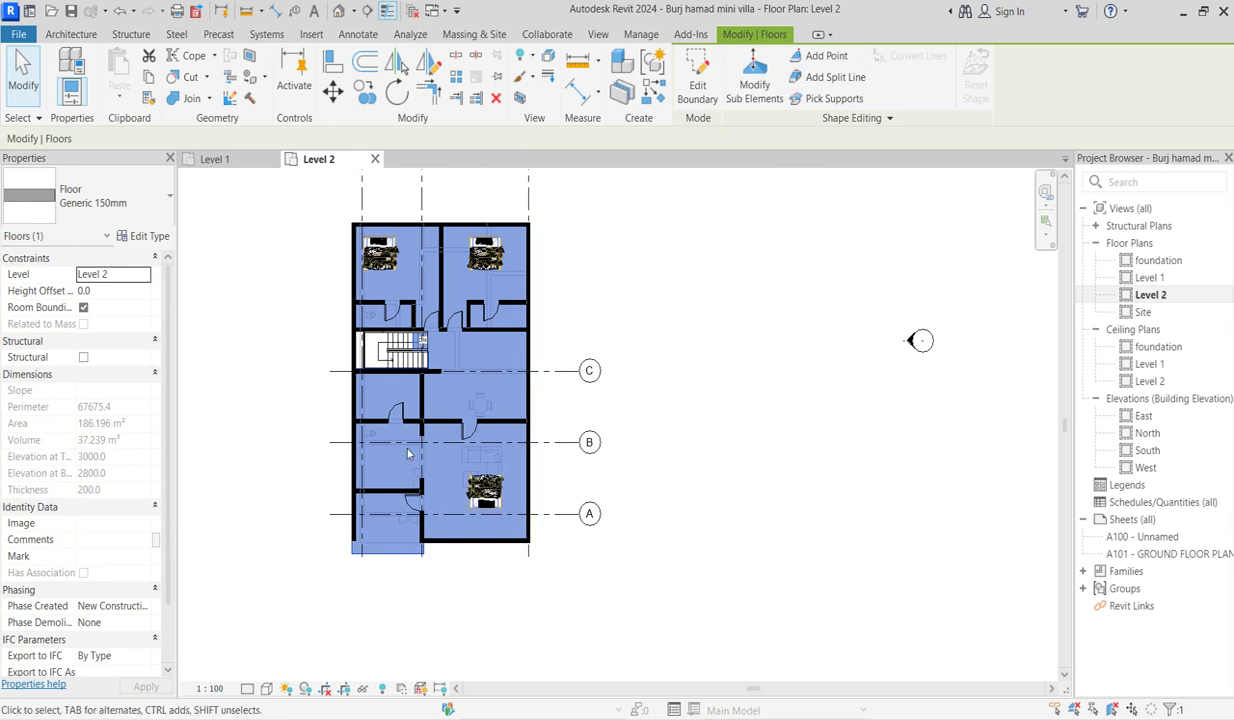
pyautogui.scroll(2, 417, 375)
pyautogui.scroll(2, 443, 325)
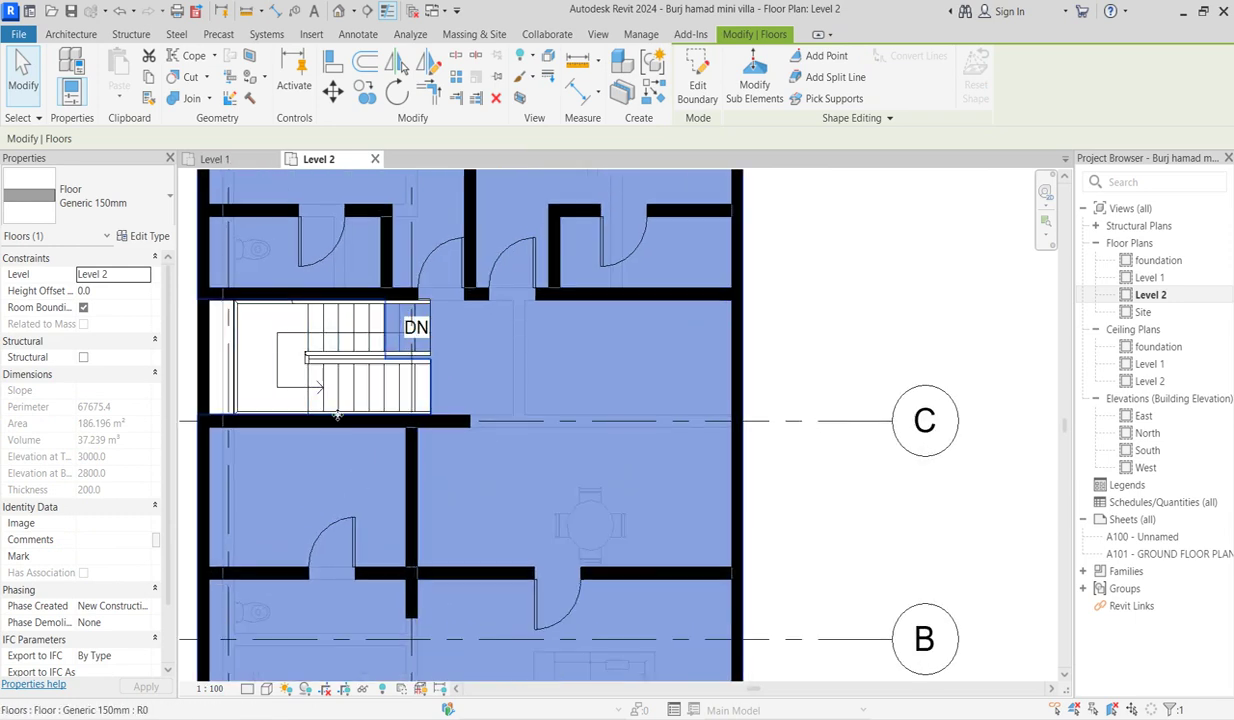
pyautogui.scroll(-3, 358, 387)
pyautogui.click(799, 344)
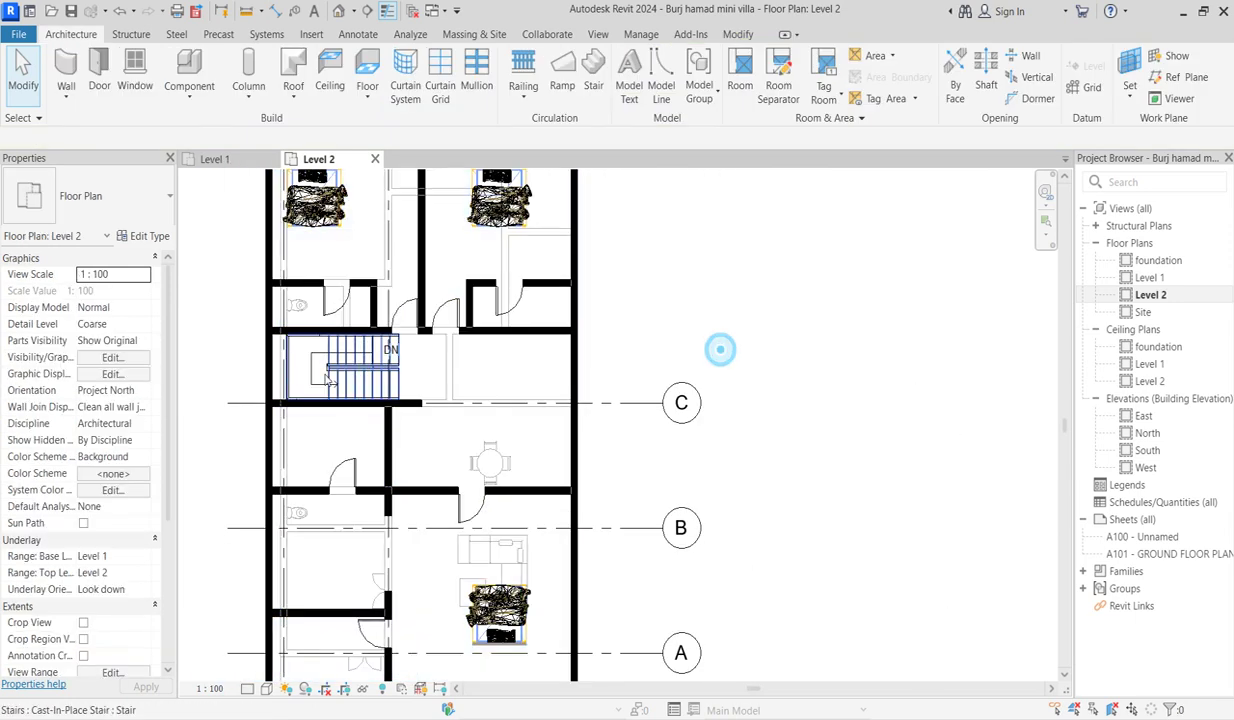
# Move the stair path's DN label farther along the upper flight, away from the floor edge, and select the stair
pyautogui.scroll(3, 377, 365)
pyautogui.scroll(2, 380, 338)
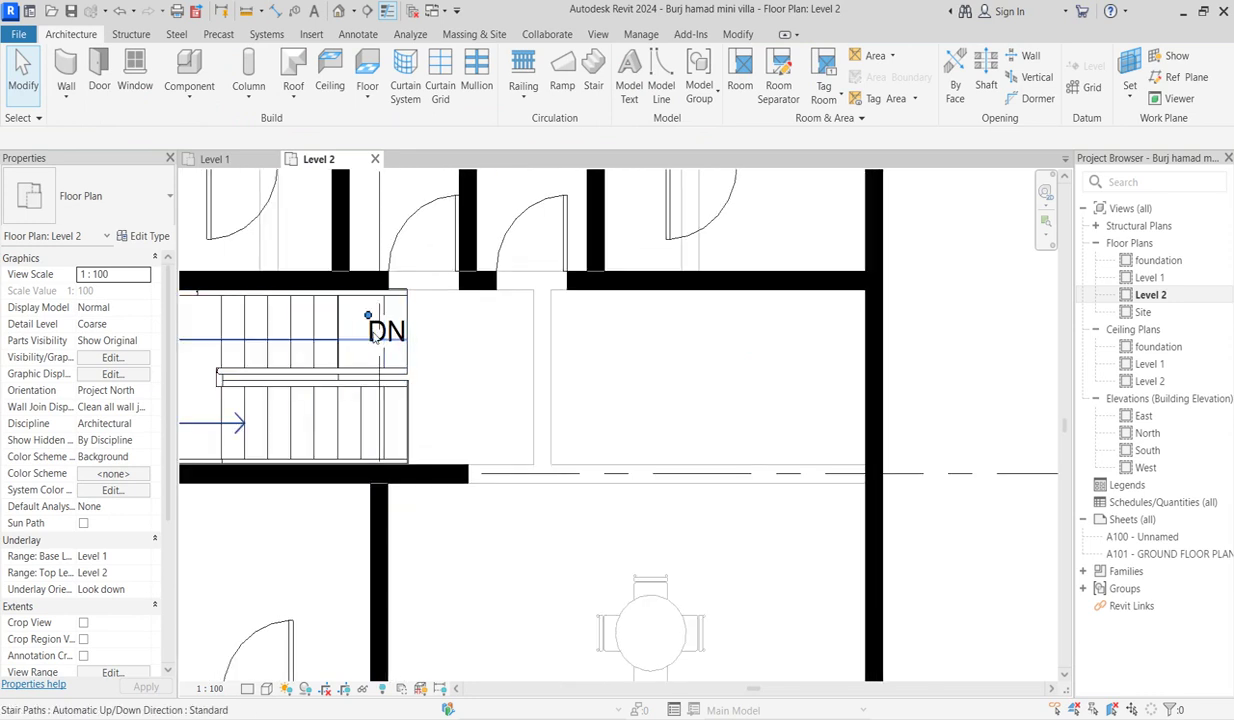
pyautogui.click(380, 338)
pyautogui.moveTo(378, 338); pyautogui.dragTo(302, 342)
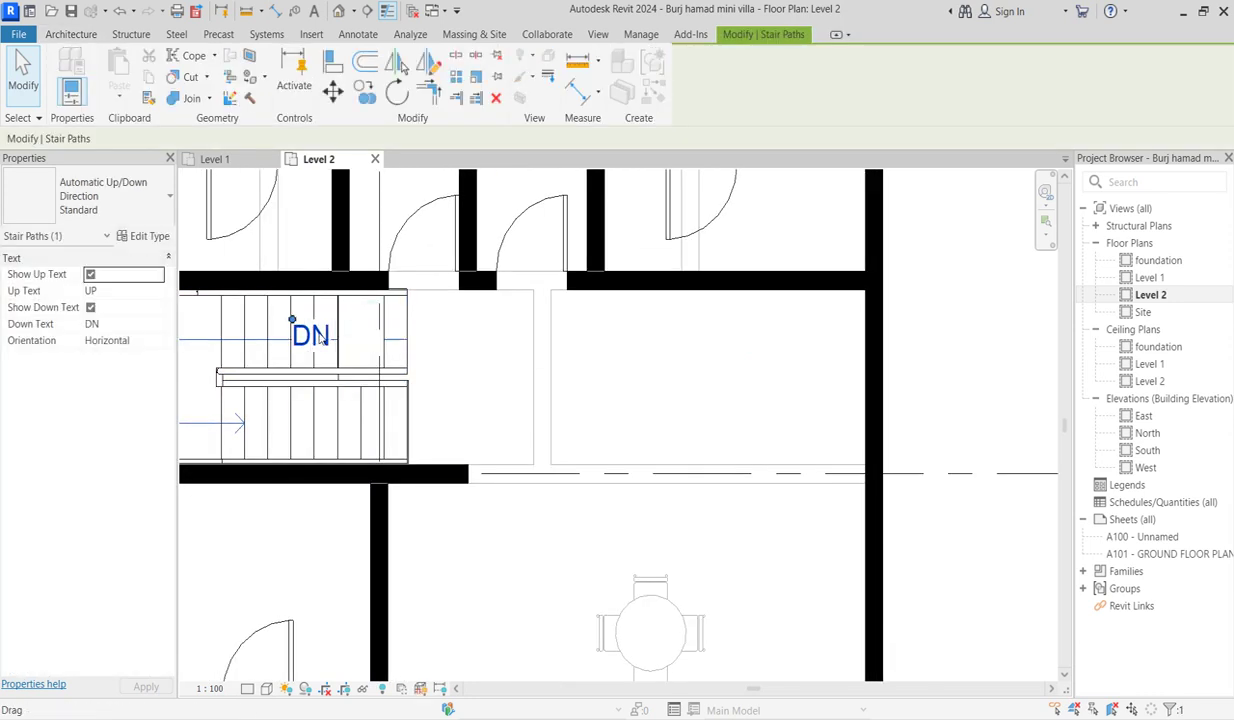
pyautogui.click(405, 335)
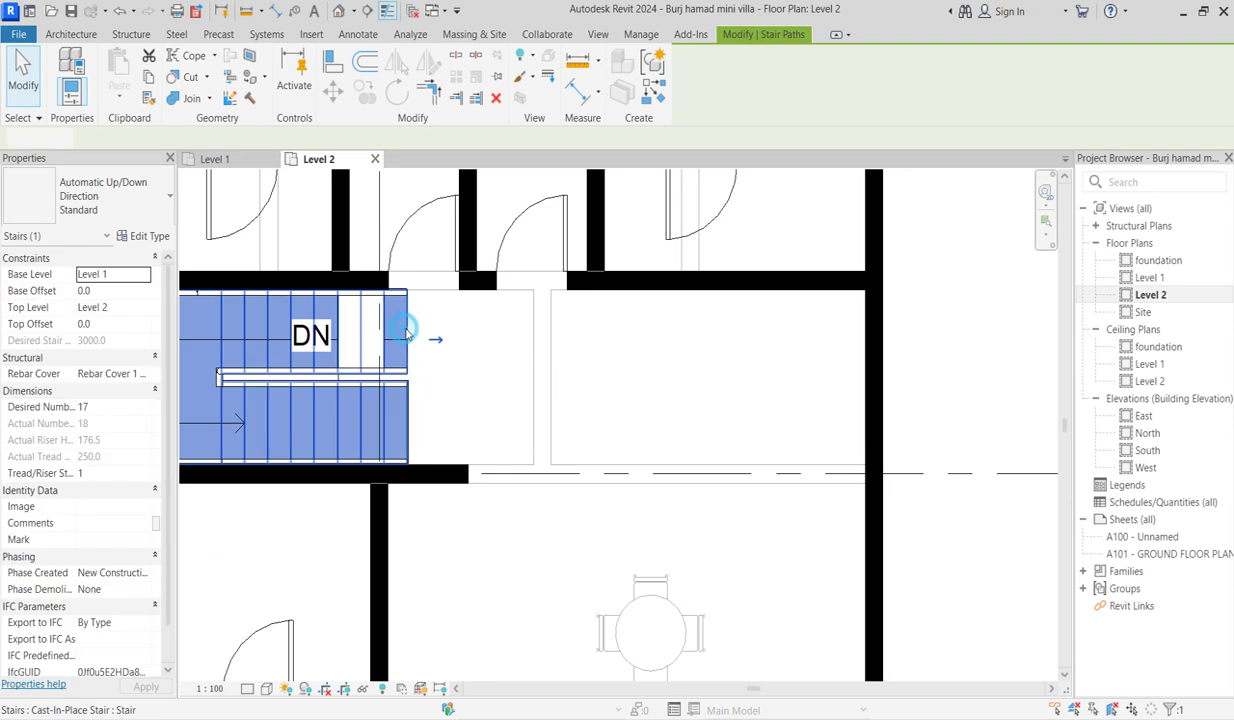
# Flip the stair's up direction in the Level 1 floor plan and clear the selection
pyautogui.scroll(-2, 405, 336)
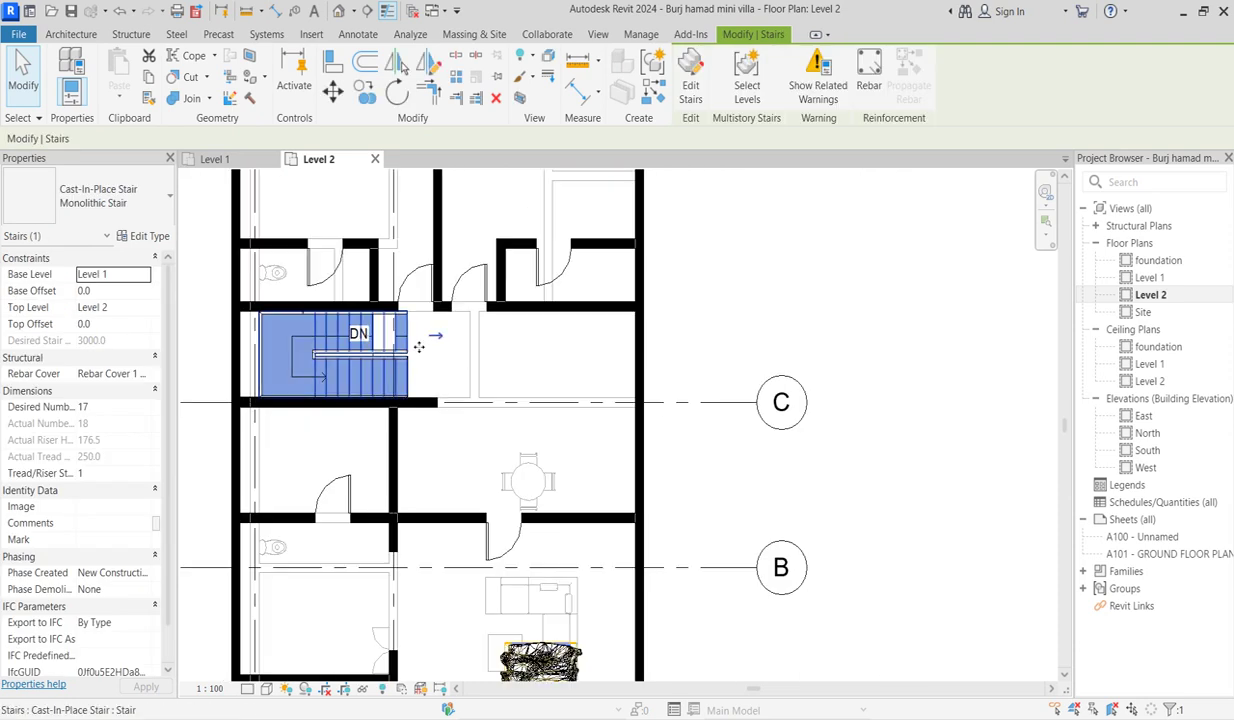
pyautogui.doubleClick(1149, 278)
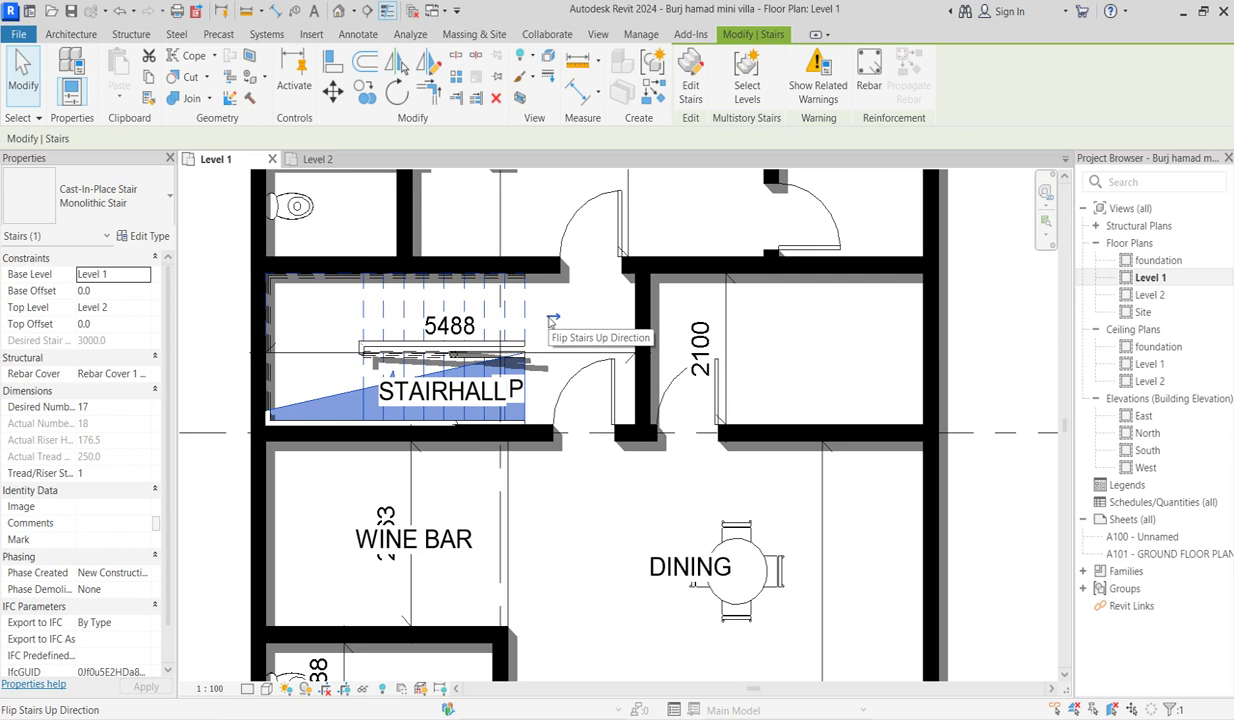
pyautogui.click(551, 320)
pyautogui.click(537, 318)
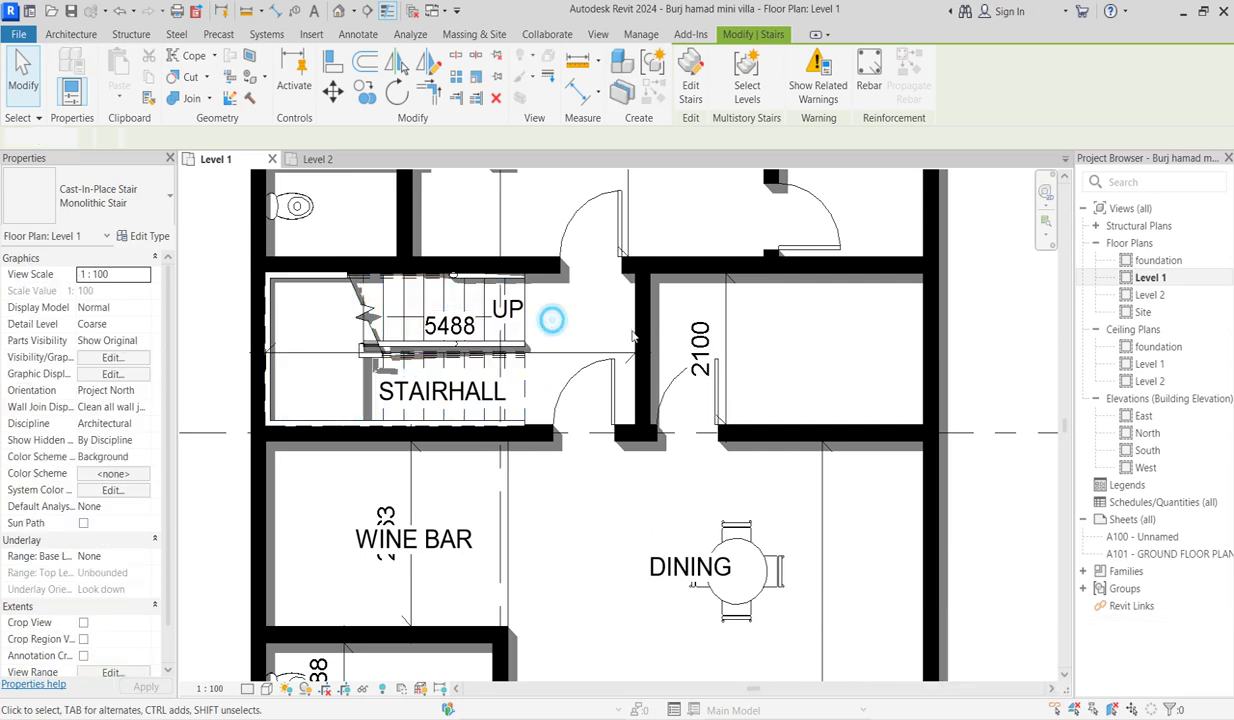
# Return to the Level 2 floor plan, check the flipped stair, and set the view's underlay base level to None
pyautogui.doubleClick(1150, 295)
pyautogui.scroll(2, 400, 370)
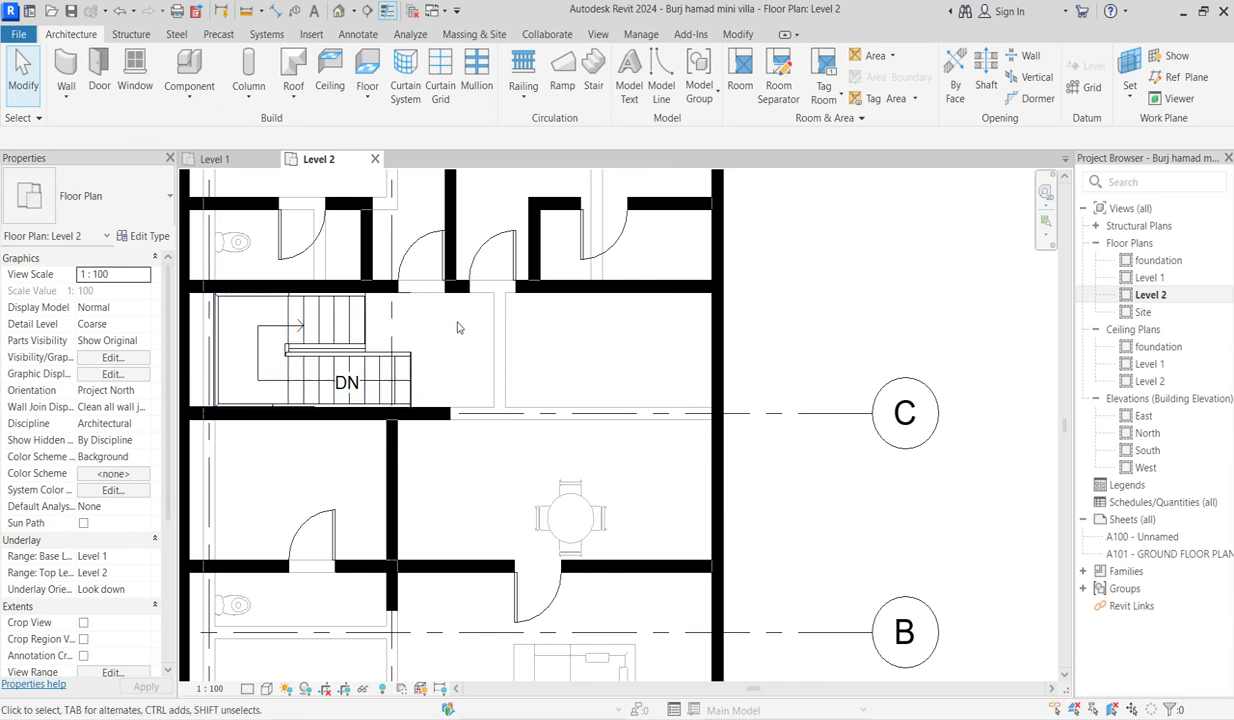
pyautogui.scroll(-4, 449, 350)
pyautogui.scroll(3, 440, 352)
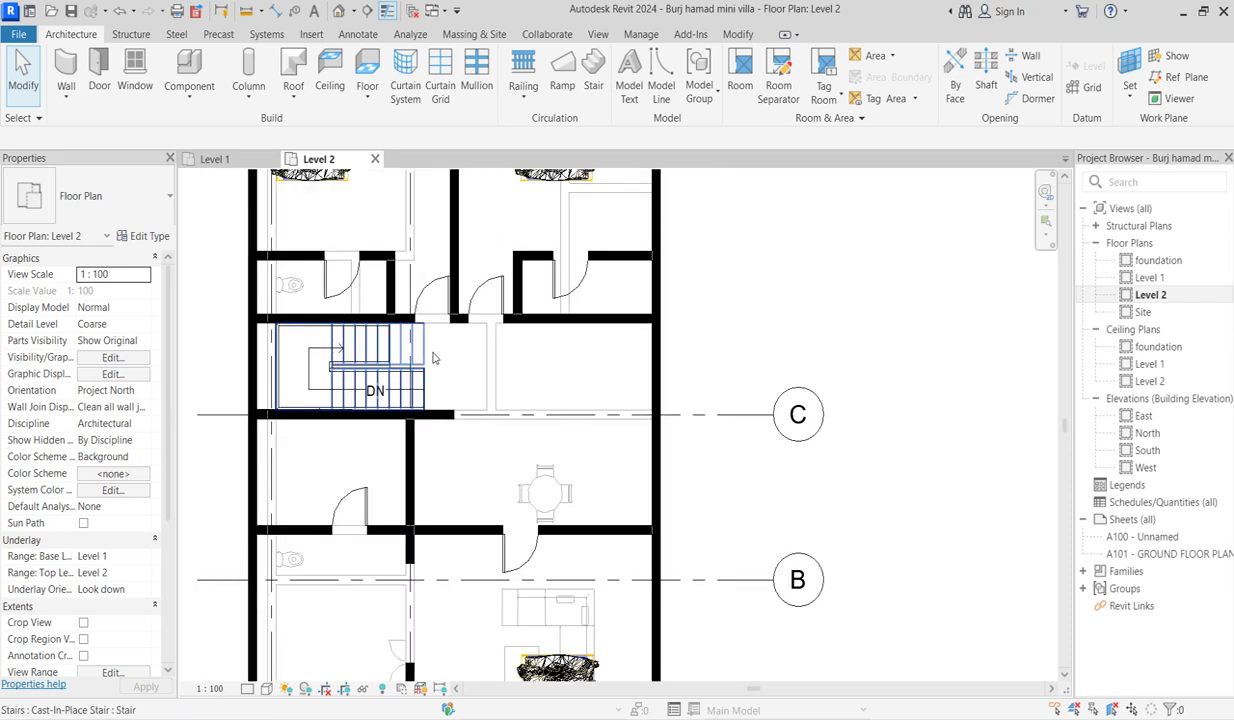
pyautogui.scroll(-2, 502, 365)
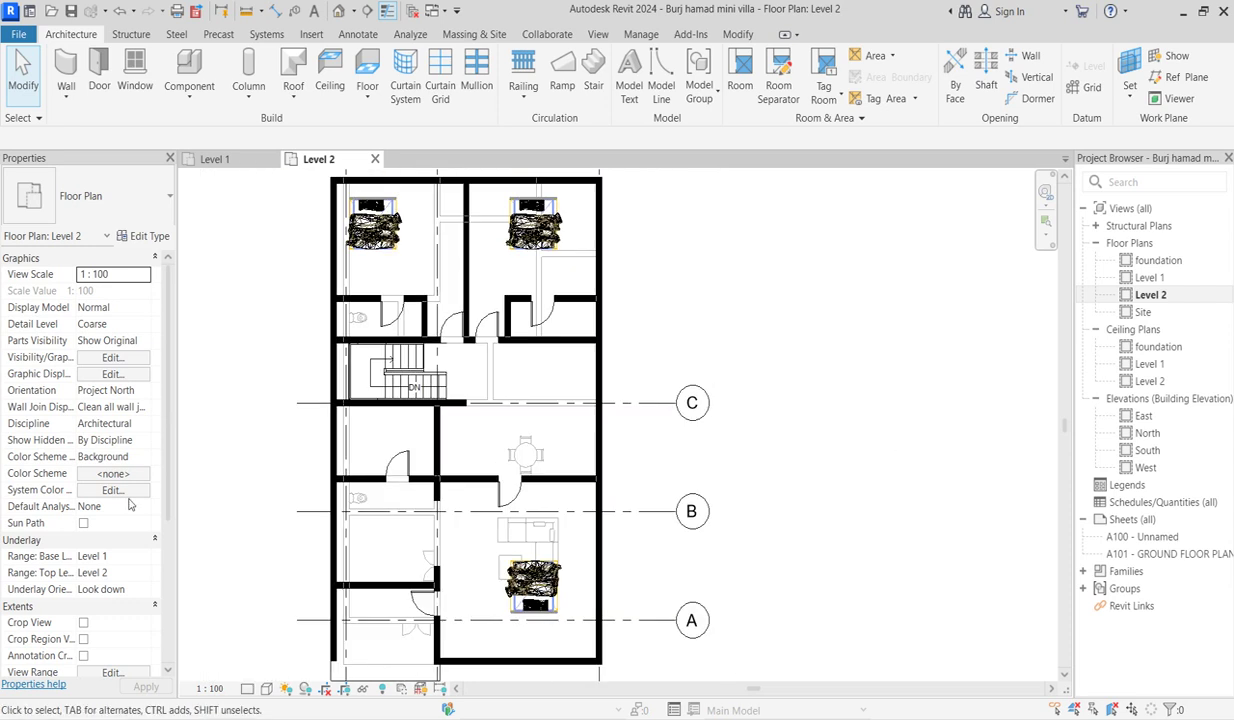
pyautogui.click(143, 556)
pyautogui.click(95, 572)
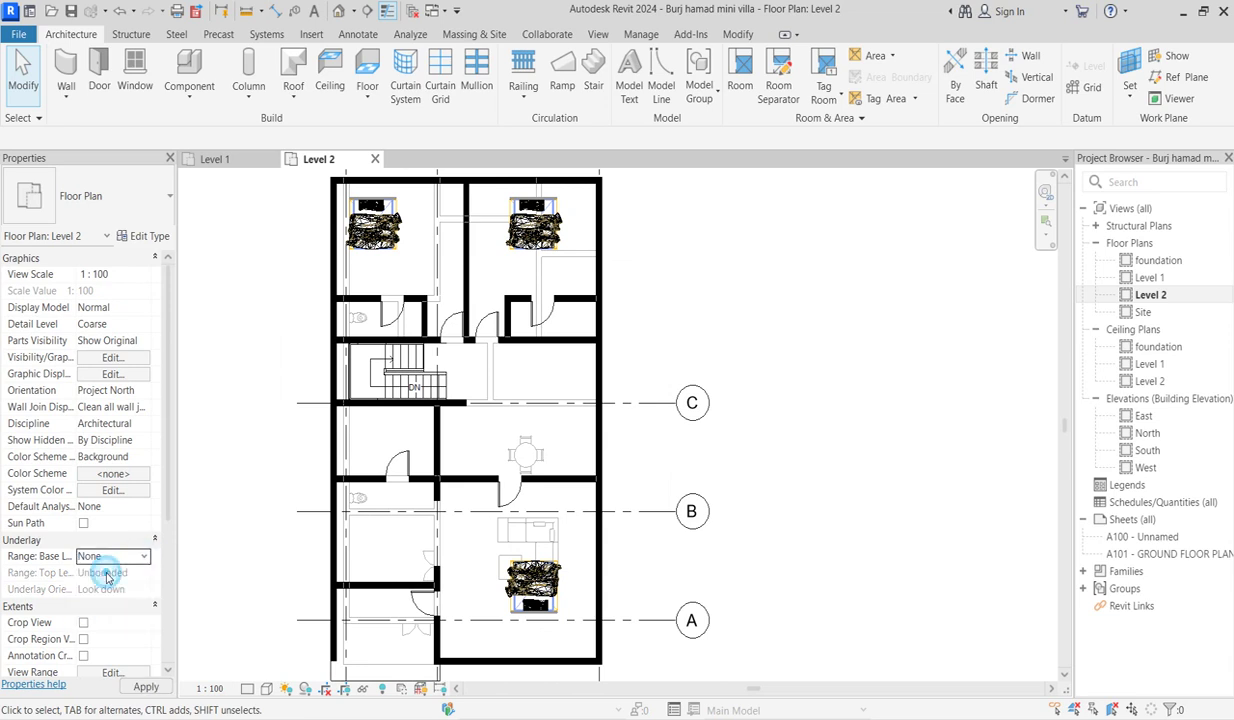
pyautogui.scroll(-2, 705, 437)
pyautogui.scroll(2, 573, 463)
# Place a sectional_sofa_6482 component in the open living area beside the stair, on grid line C
pyautogui.click(188, 70)
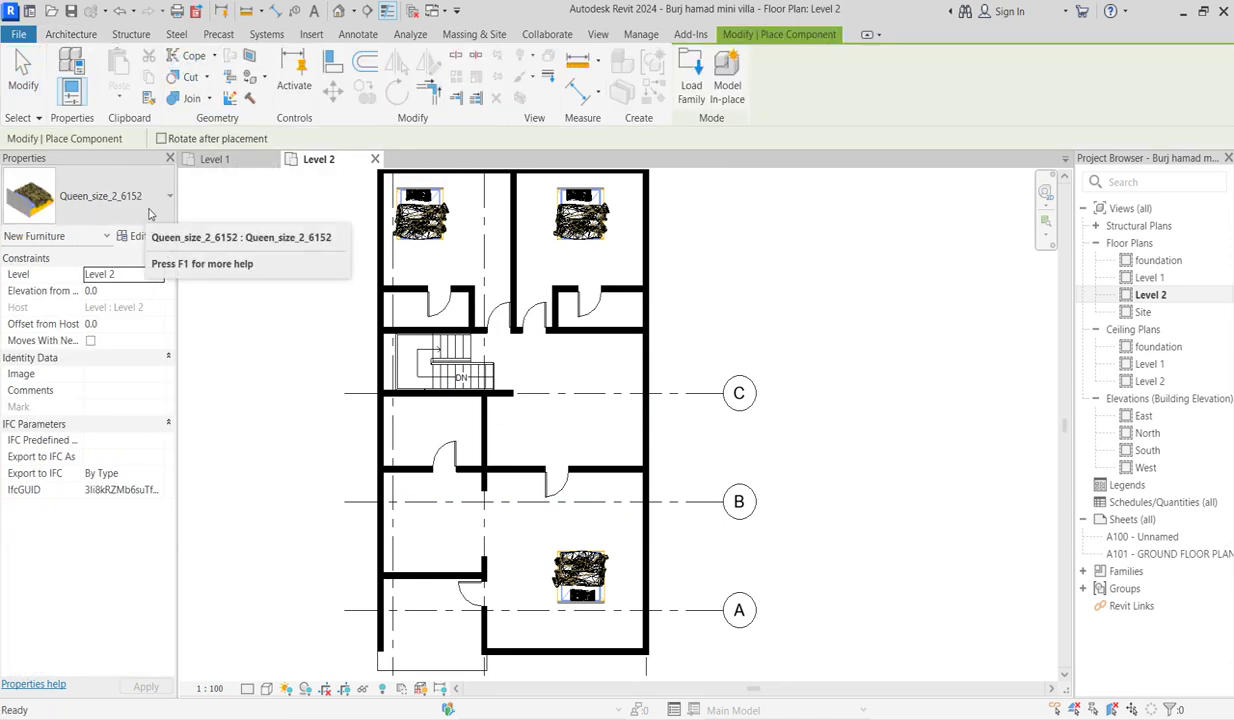
pyautogui.click(66, 178)
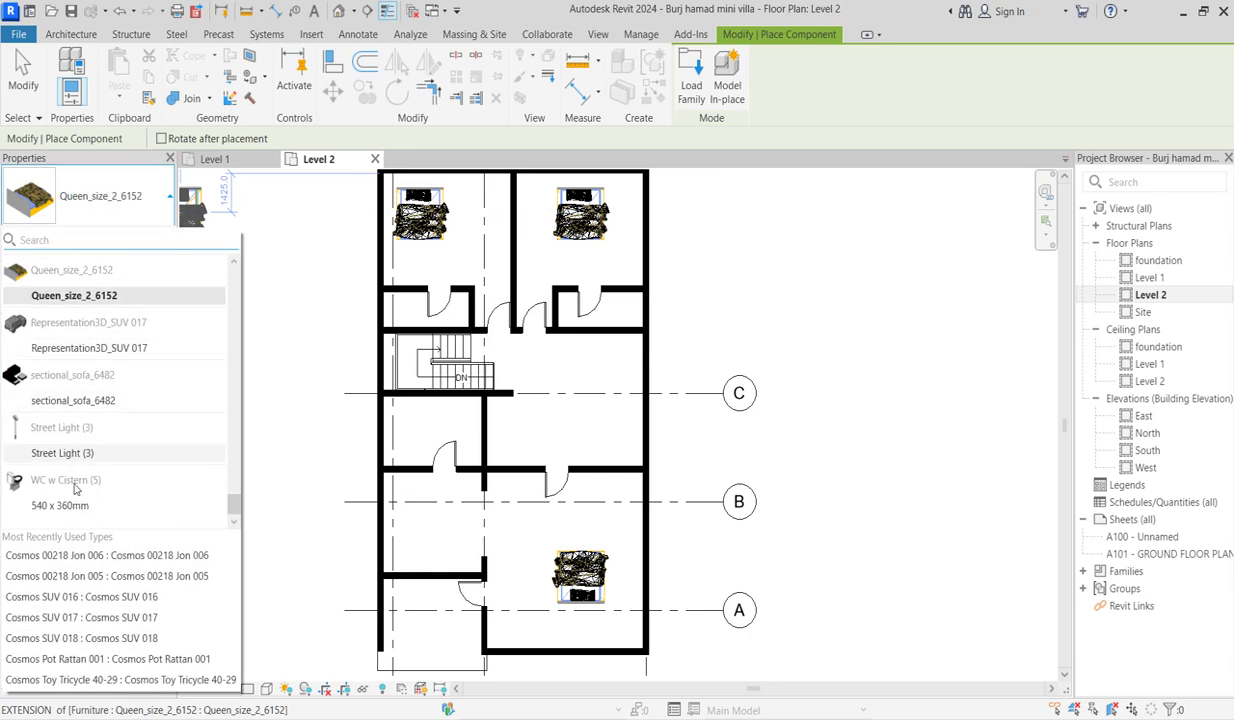
pyautogui.scroll(1, 70, 452)
pyautogui.scroll(-1, 71, 470)
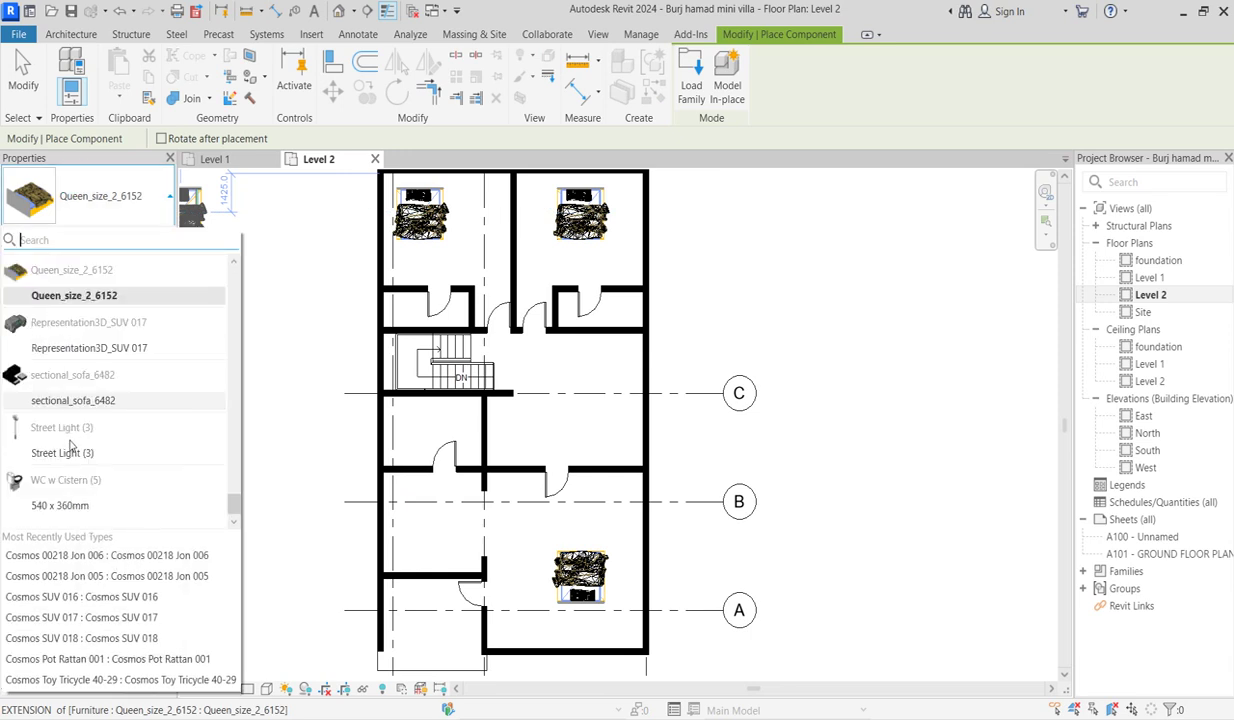
pyautogui.click(66, 400)
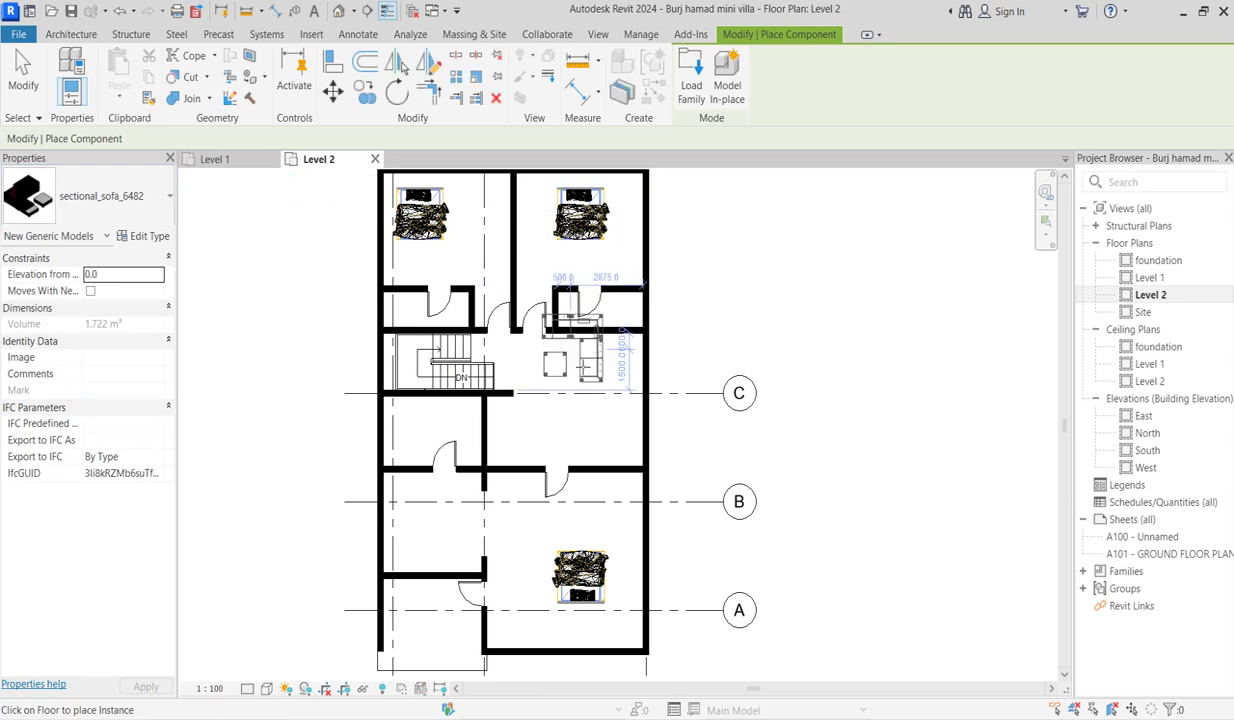
pyautogui.scroll(1, 598, 396)
pyautogui.click(598, 400)
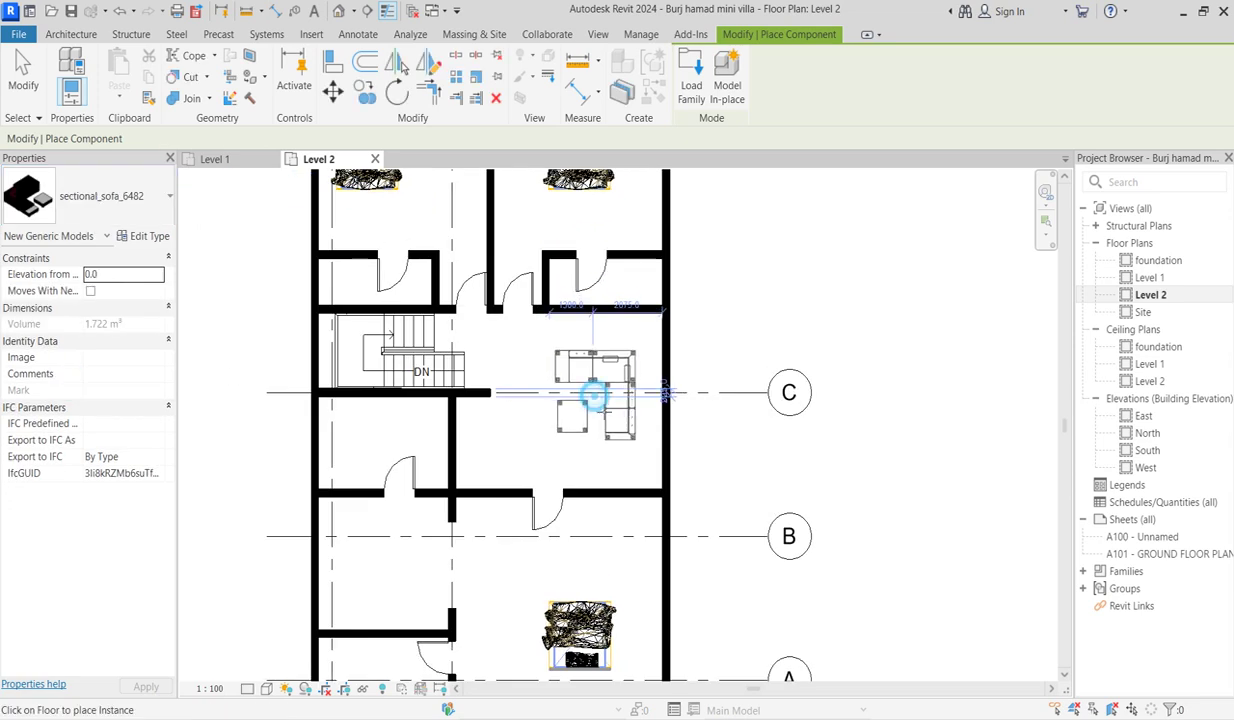
pyautogui.rightClick(809, 283)
pyautogui.press('Escape')
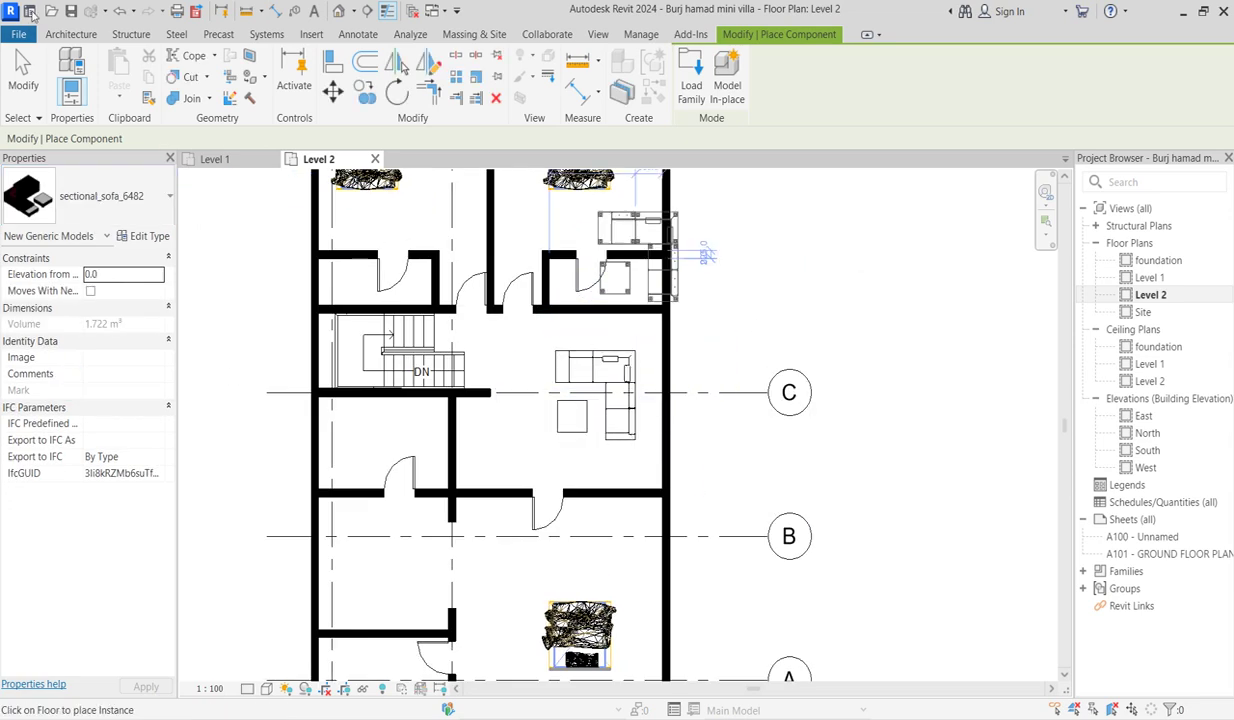
# Place a WC w Cistern (5) 540 x 360mm against the exterior wall of each upper bathroom, rotated to face into the room
pyautogui.click(74, 35)
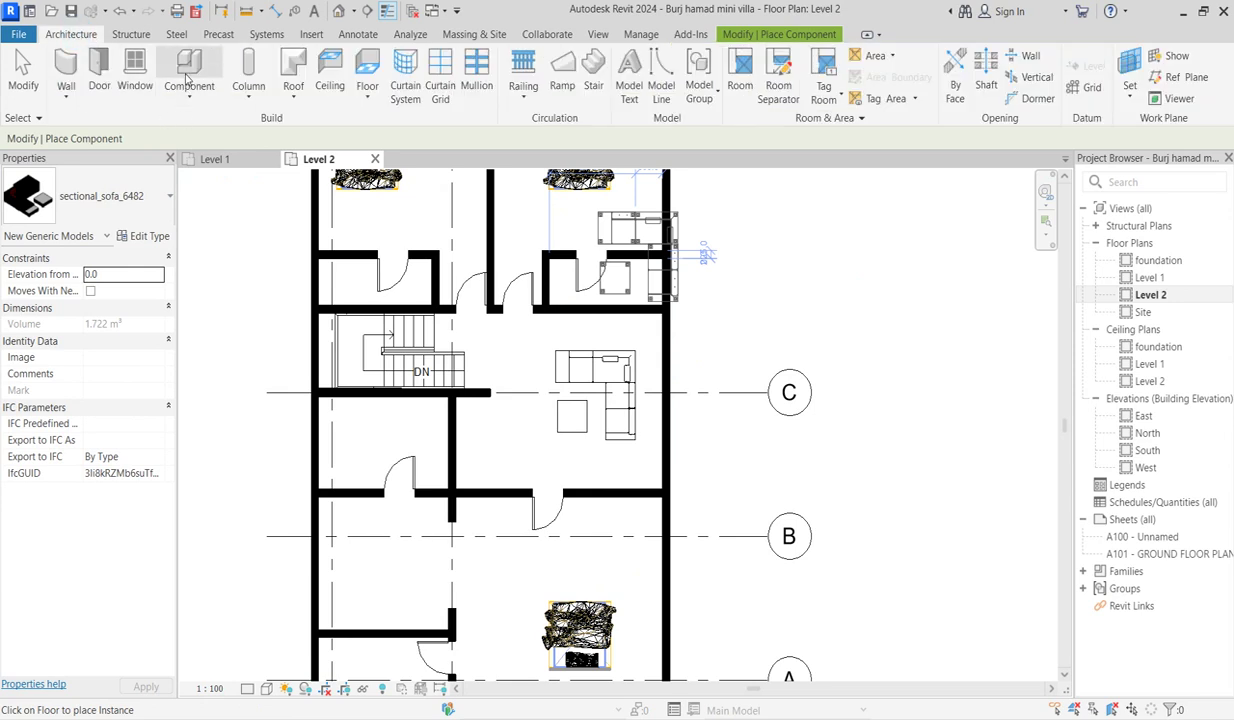
pyautogui.click(88, 196)
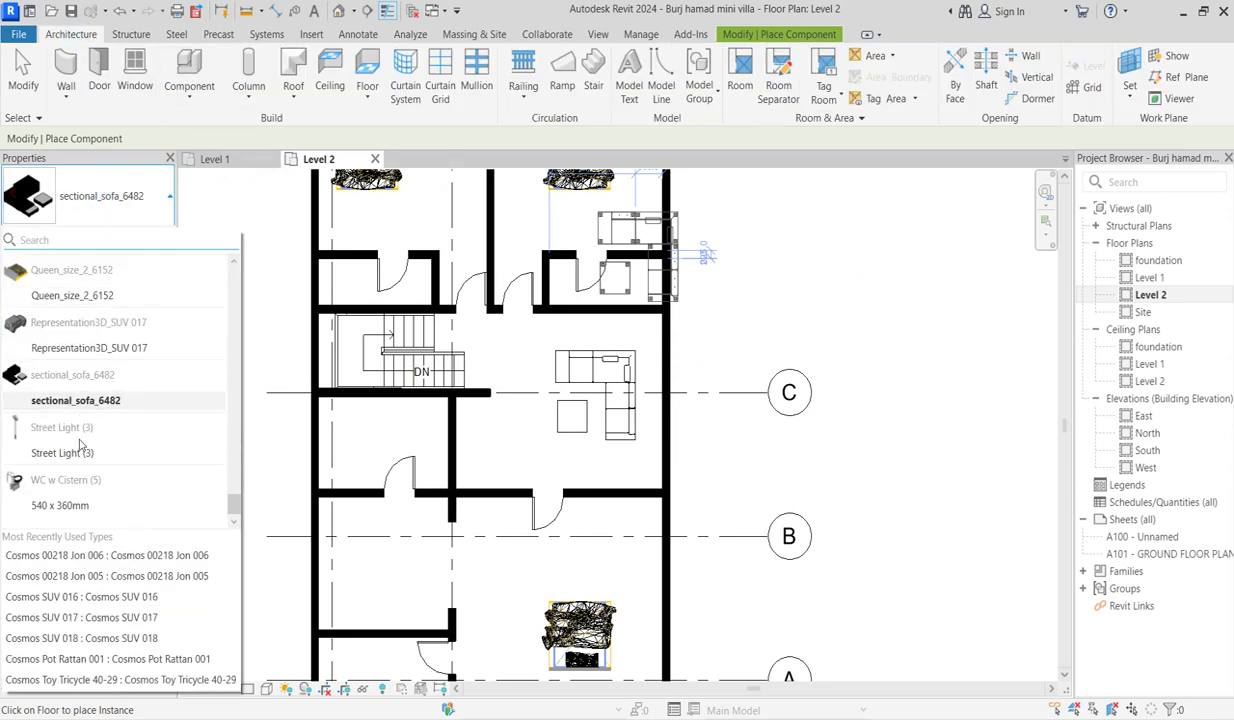
pyautogui.click(59, 505)
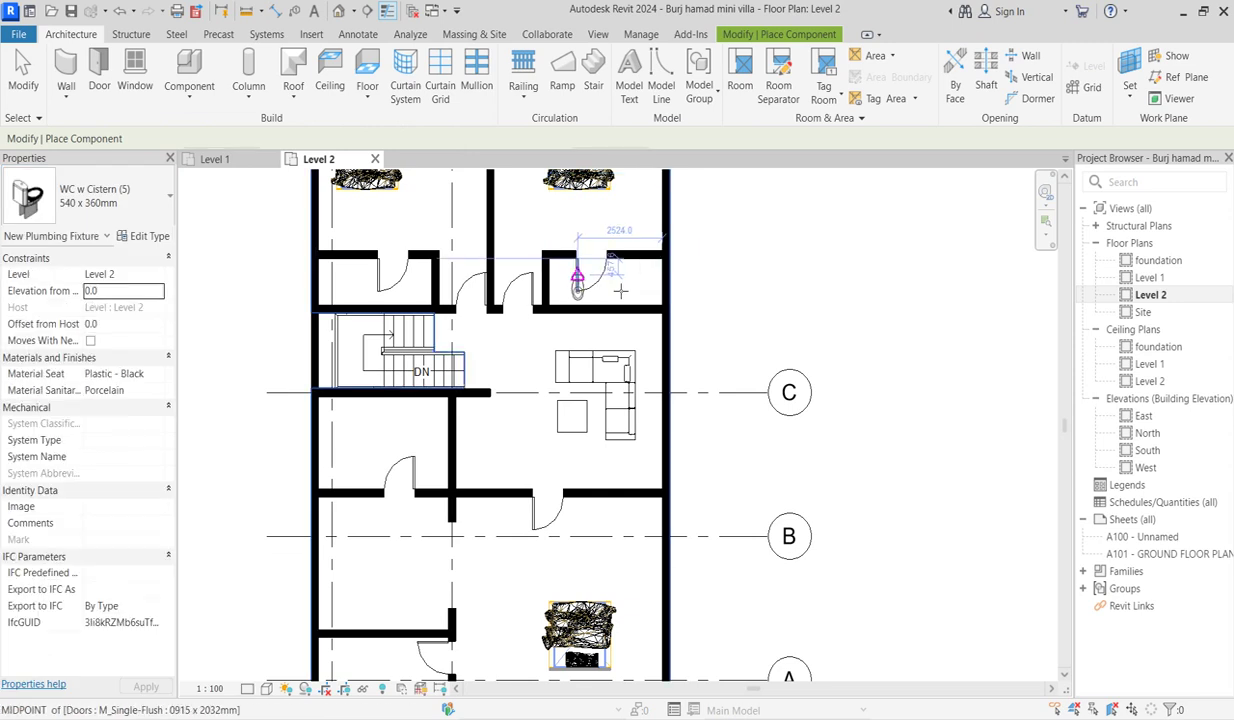
pyautogui.scroll(1, 643, 297)
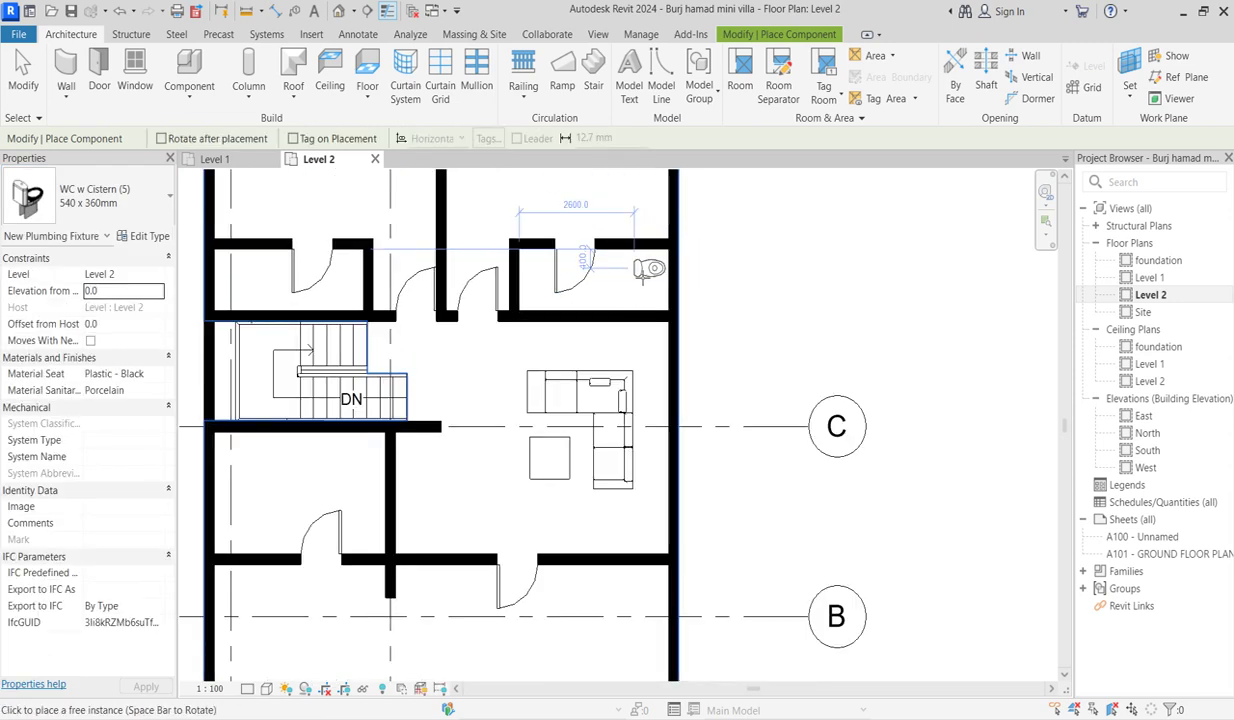
pyautogui.press('space')
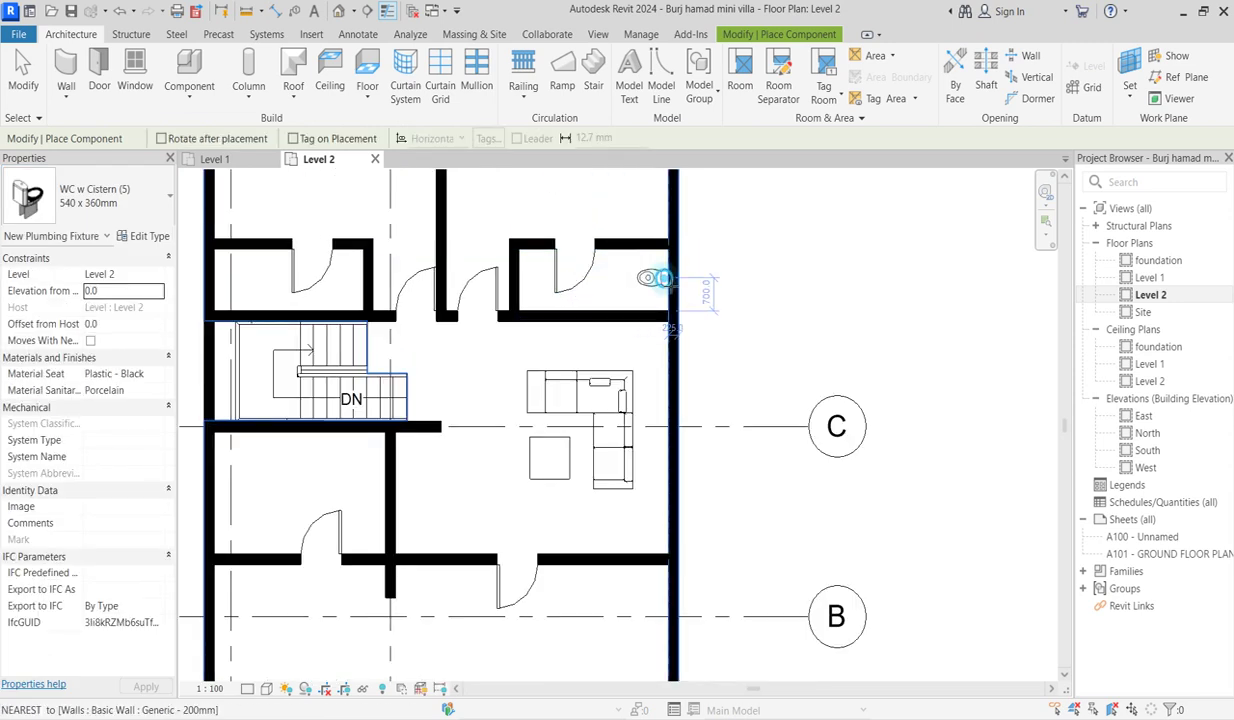
pyautogui.click(660, 278)
pyautogui.press('space')
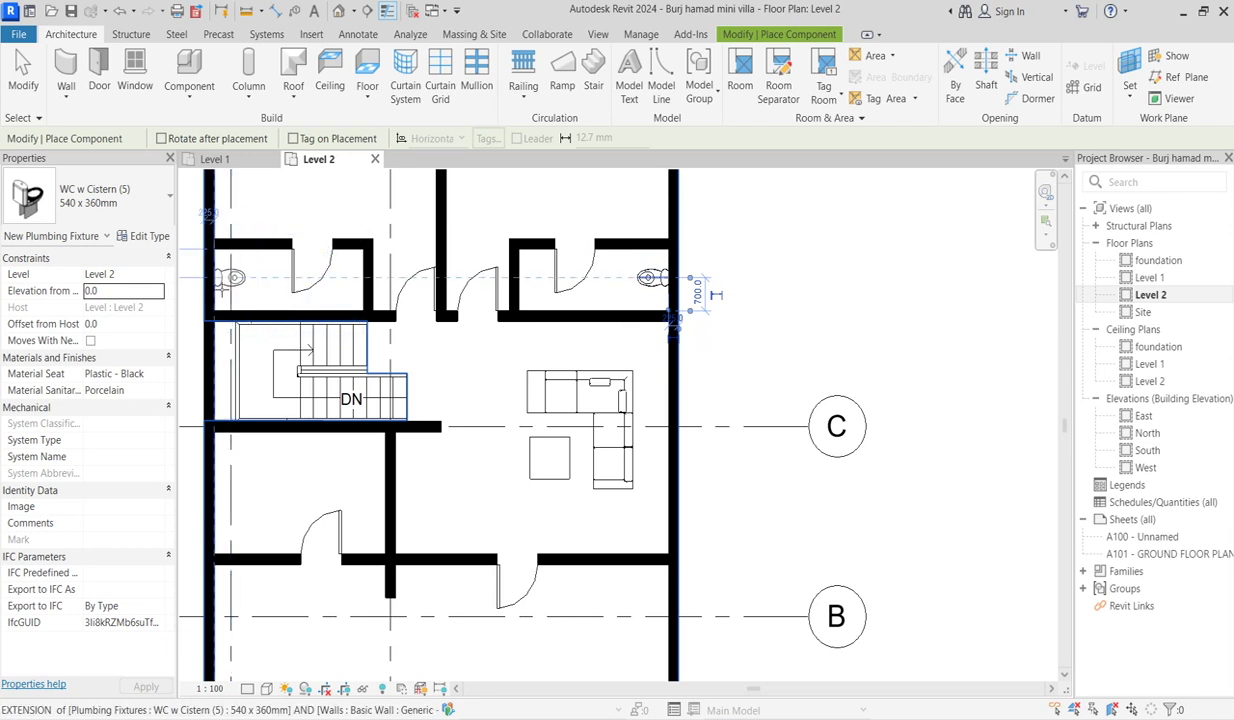
pyautogui.click(229, 278)
pyautogui.scroll(-3, 468, 386)
pyautogui.press('Escape')
pyautogui.press('Escape')
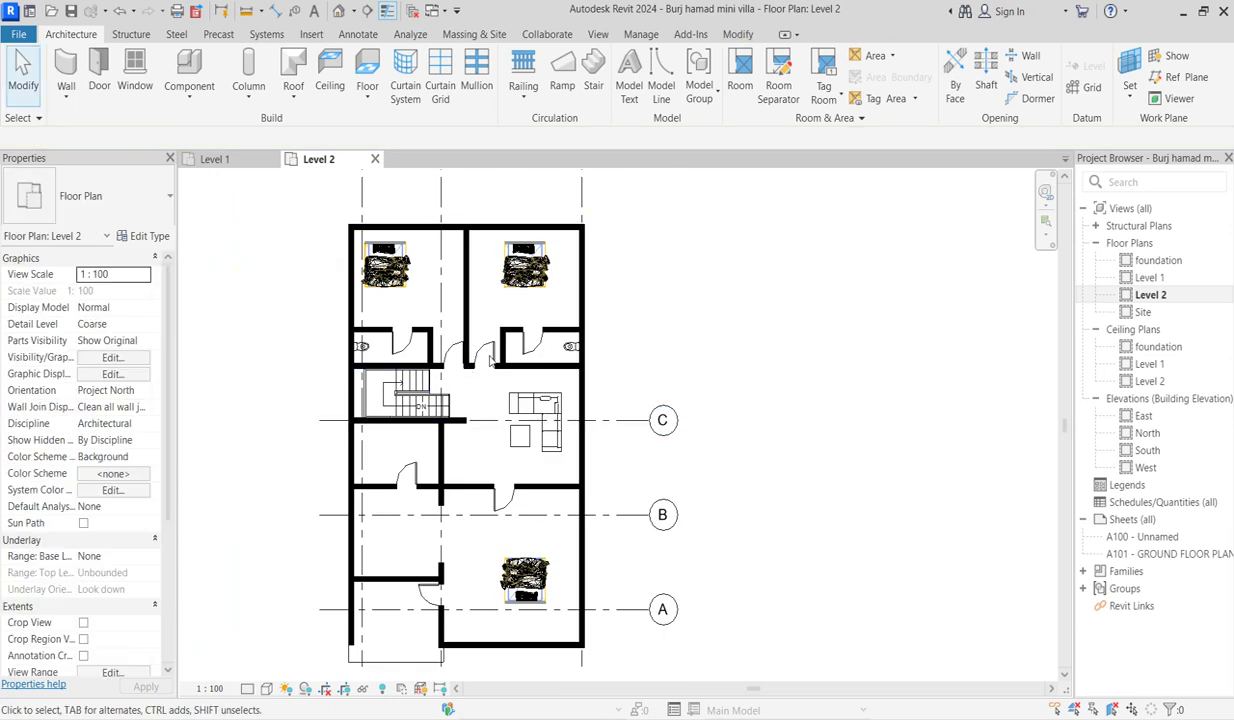
# Add aligned dimensions for the depth and width of the upper-right bedroom between its wall faces
pyautogui.click(737, 34)
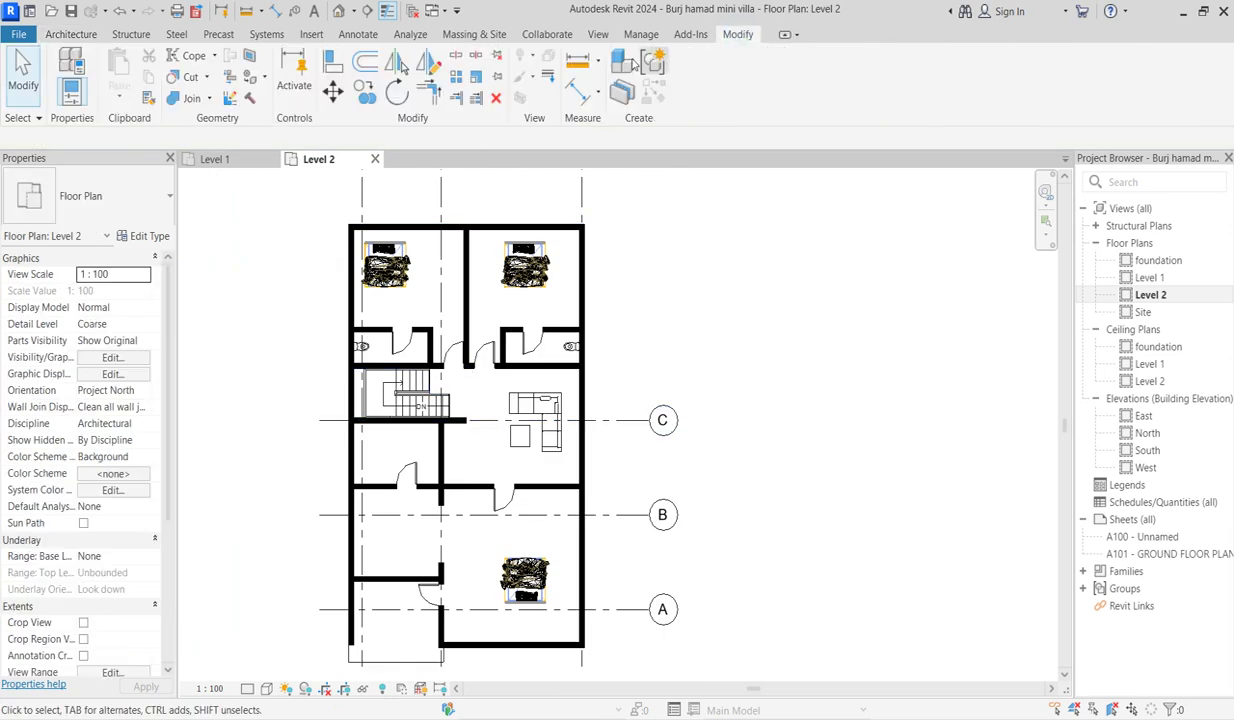
pyautogui.click(576, 94)
pyautogui.scroll(2, 490, 245)
pyautogui.click(498, 222)
pyautogui.click(563, 352)
pyautogui.click(592, 300)
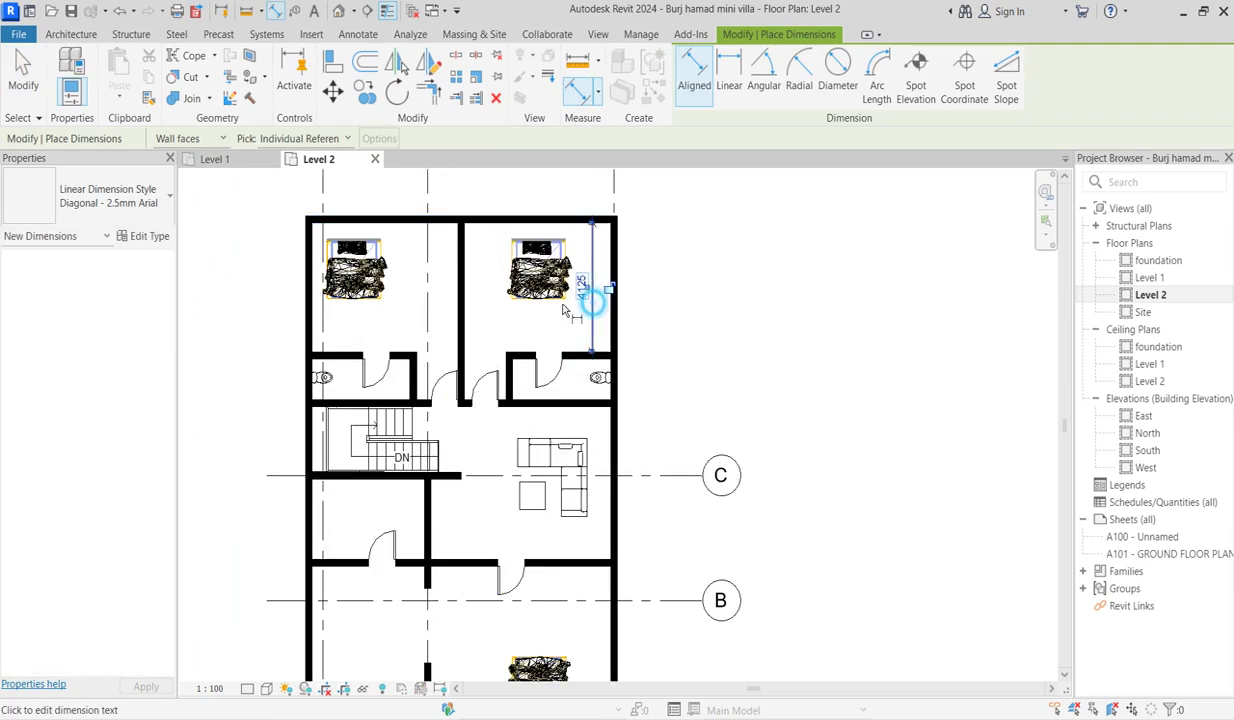
pyautogui.click(463, 305)
pyautogui.click(611, 317)
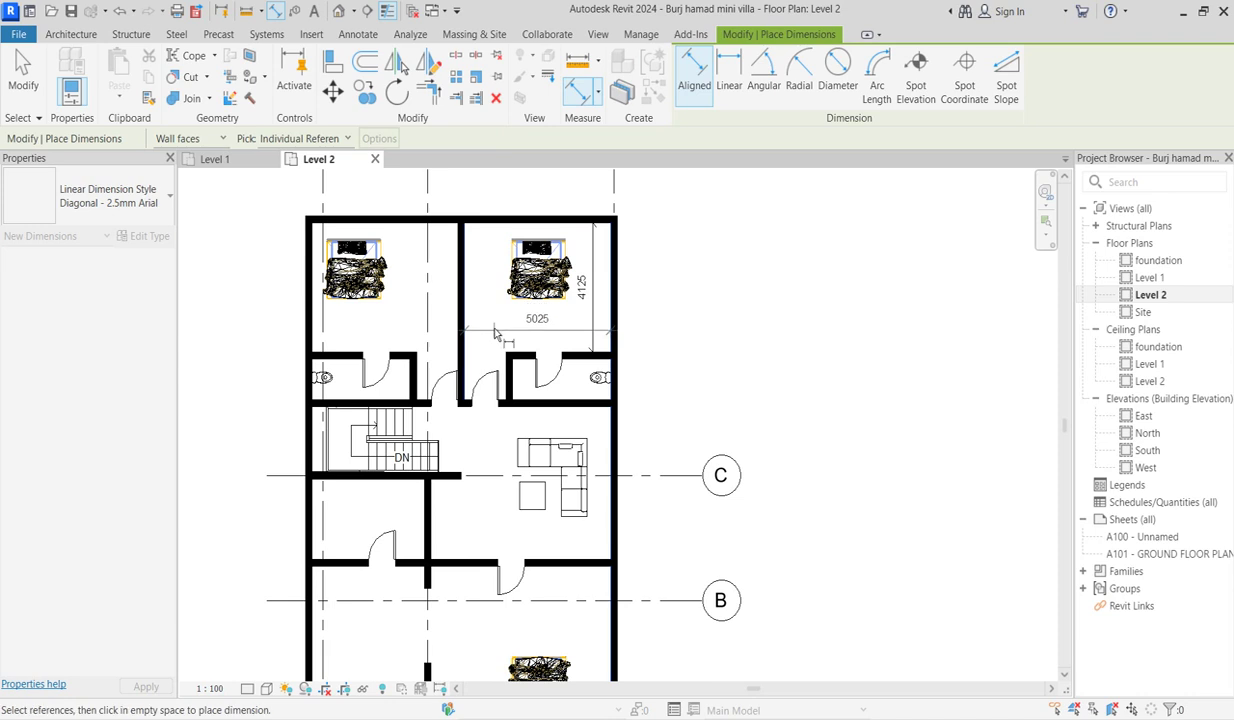
pyautogui.click(494, 326)
# Add aligned dimensions for the width and depth of the upper-left bedroom, with the width in line with the neighbouring room's
pyautogui.click(455, 337)
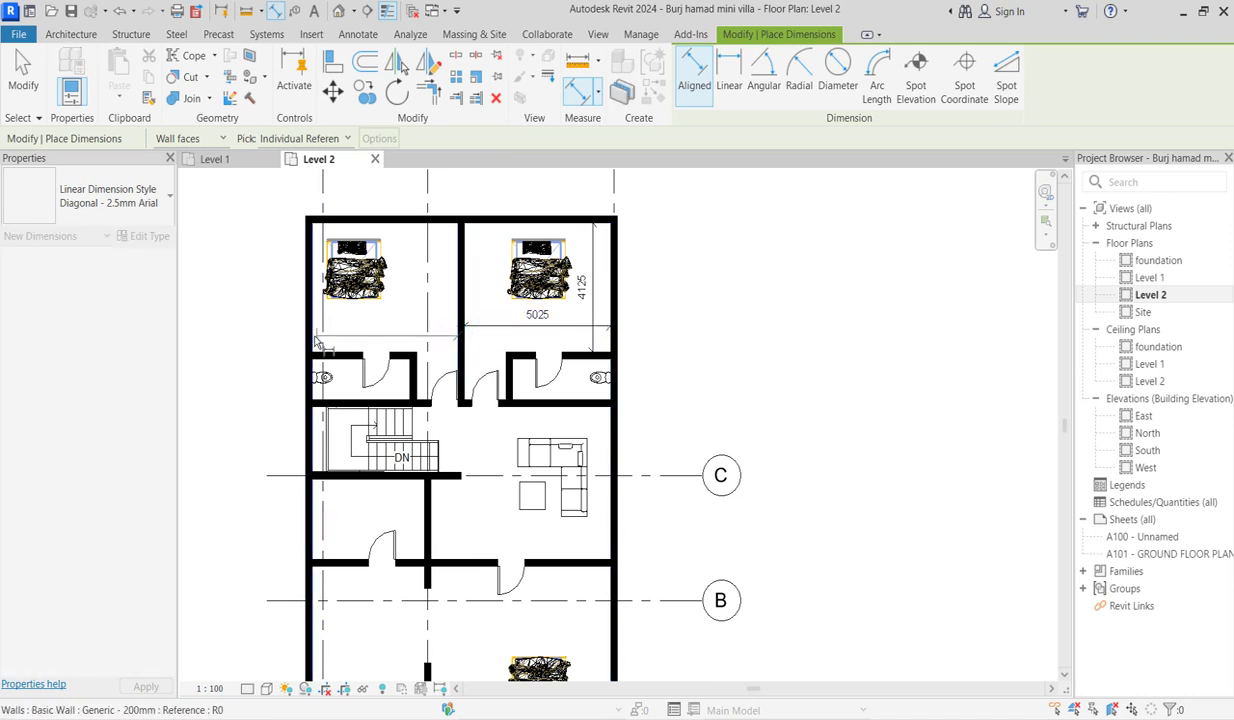
pyautogui.click(344, 322)
pyautogui.click(441, 224)
pyautogui.click(399, 352)
pyautogui.click(345, 318)
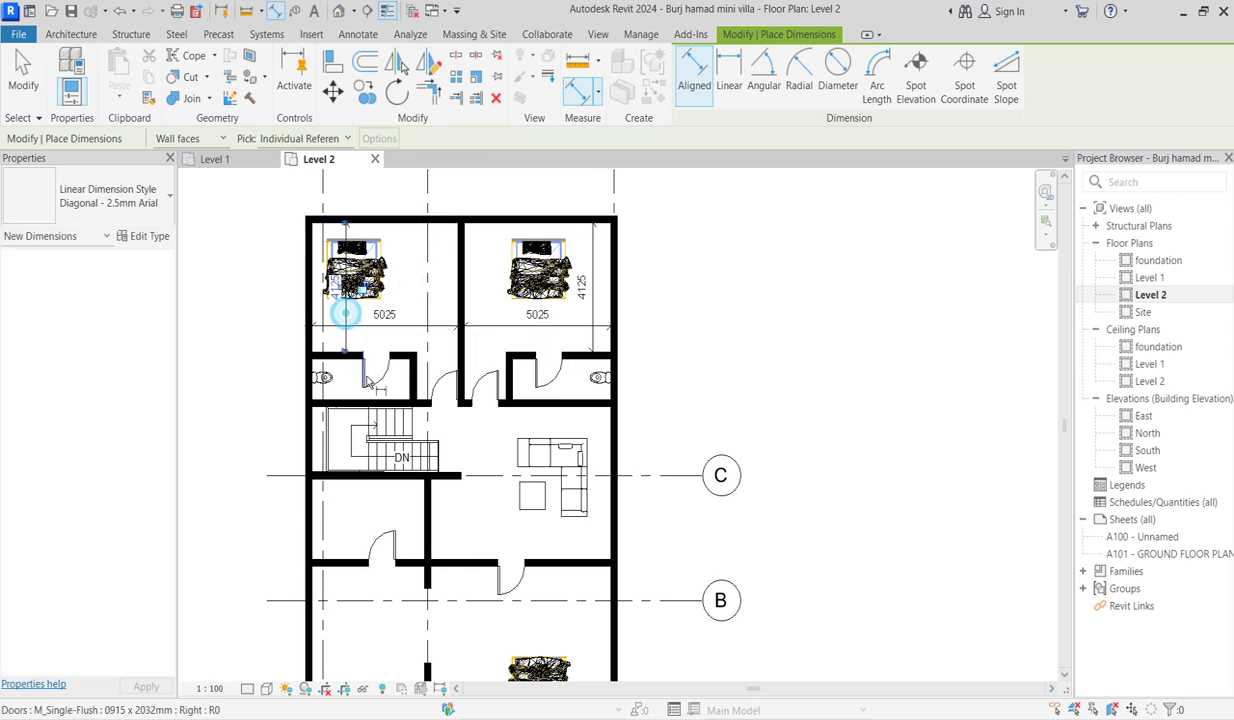
# Dimension the depth of the upper-left bathroom and the width of the upper-right bathroom
pyautogui.scroll(3, 345, 366)
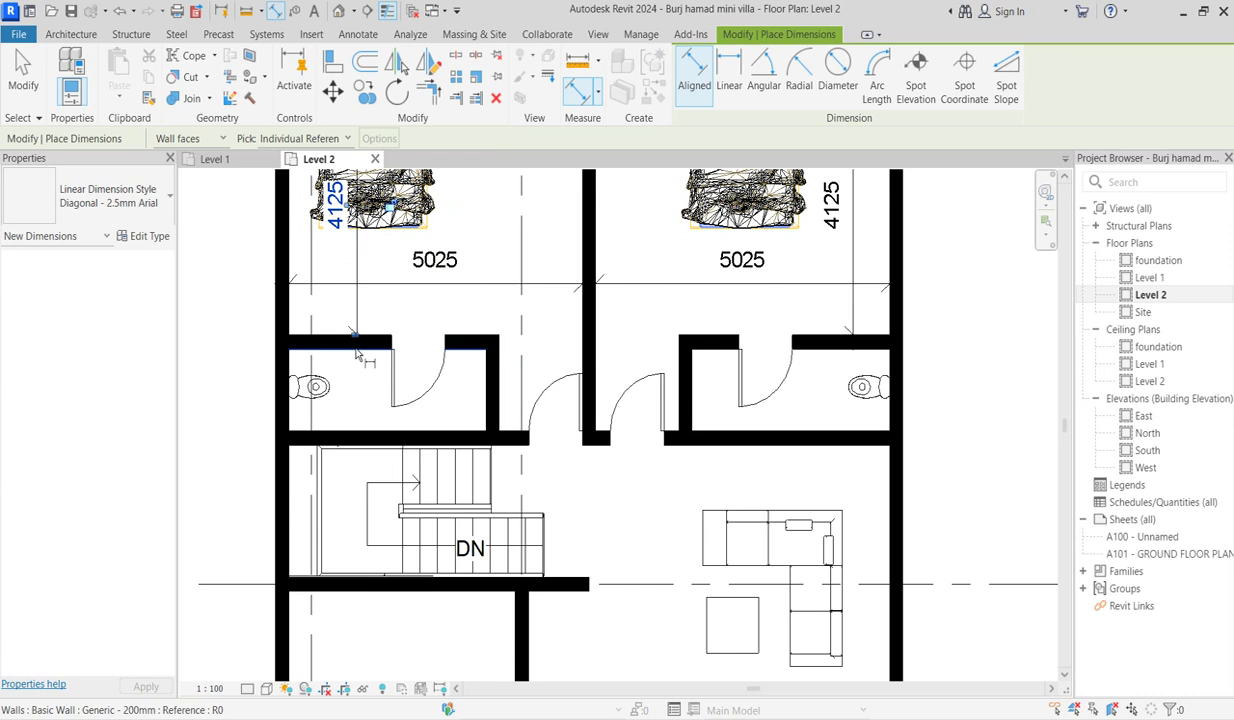
pyautogui.click(355, 346)
pyautogui.click(370, 438)
pyautogui.click(366, 398)
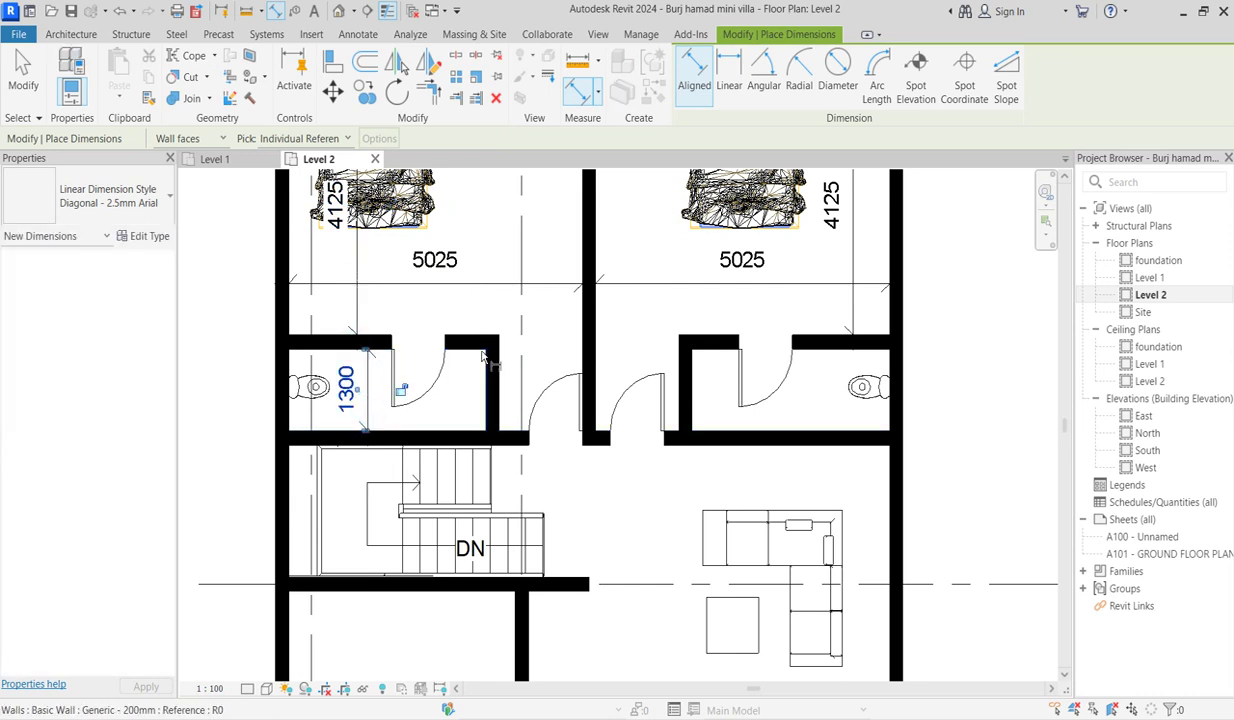
pyautogui.scroll(-3, 560, 400)
pyautogui.scroll(2, 592, 378)
pyautogui.click(600, 376)
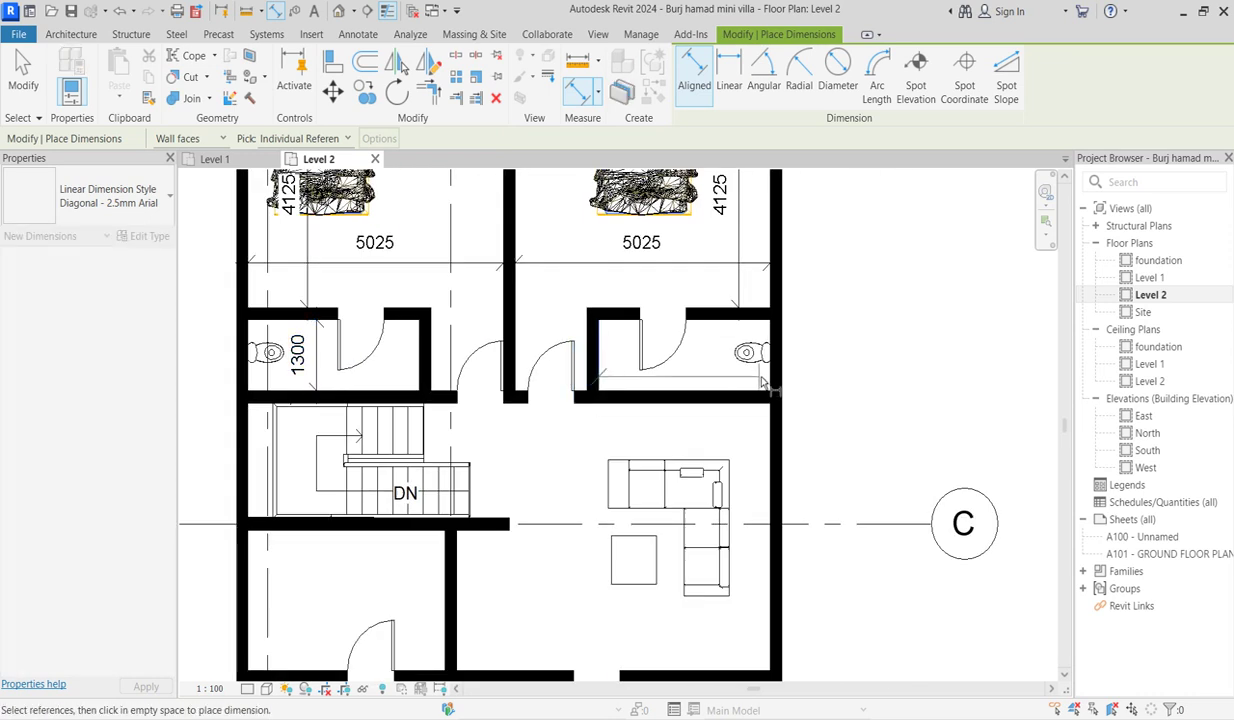
pyautogui.click(760, 376)
pyautogui.click(712, 372)
# Dimension the depth of the living area from the upper bathroom wall to the lower bedroom wall
pyautogui.scroll(-3, 680, 380)
pyautogui.scroll(3, 611, 377)
pyautogui.click(600, 370)
pyautogui.click(653, 598)
pyautogui.click(688, 565)
# Dimension the depth of the lower bedroom and the width of the small room beside it, between grids A and B
pyautogui.scroll(-3, 537, 492)
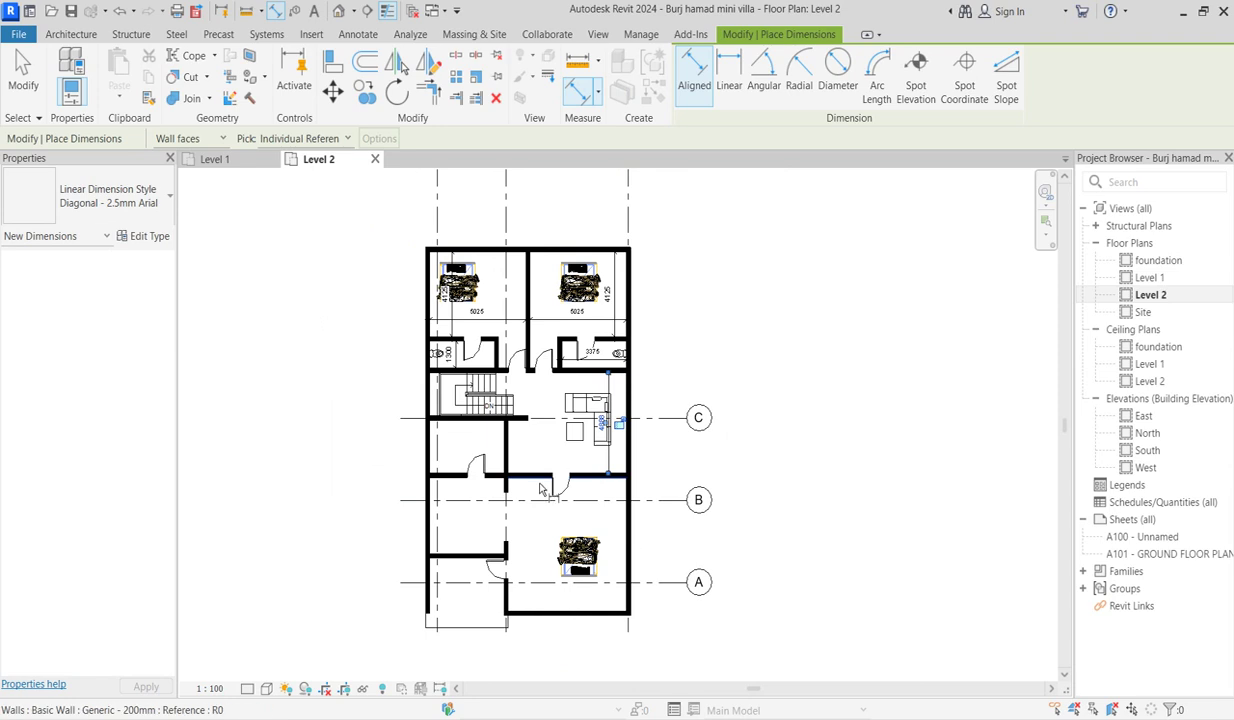
pyautogui.click(537, 481)
pyautogui.click(535, 613)
pyautogui.click(537, 523)
pyautogui.scroll(3, 505, 540)
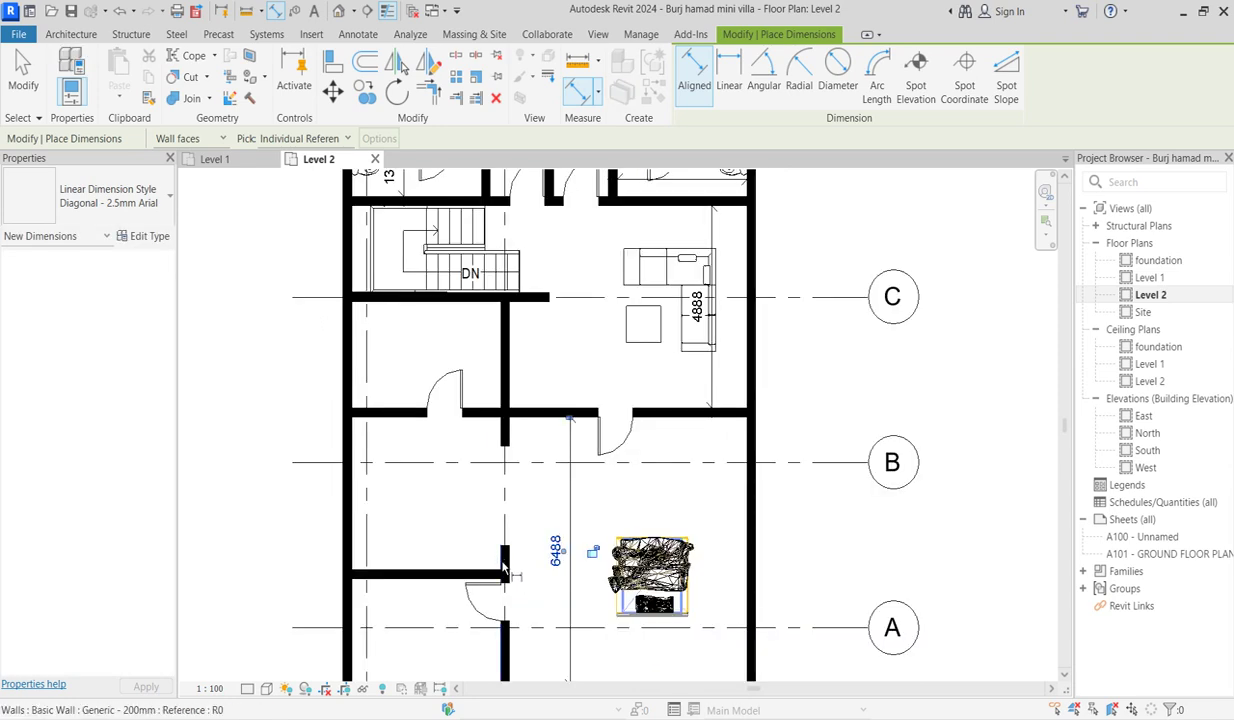
pyautogui.click(502, 562)
pyautogui.click(346, 526)
pyautogui.click(400, 535)
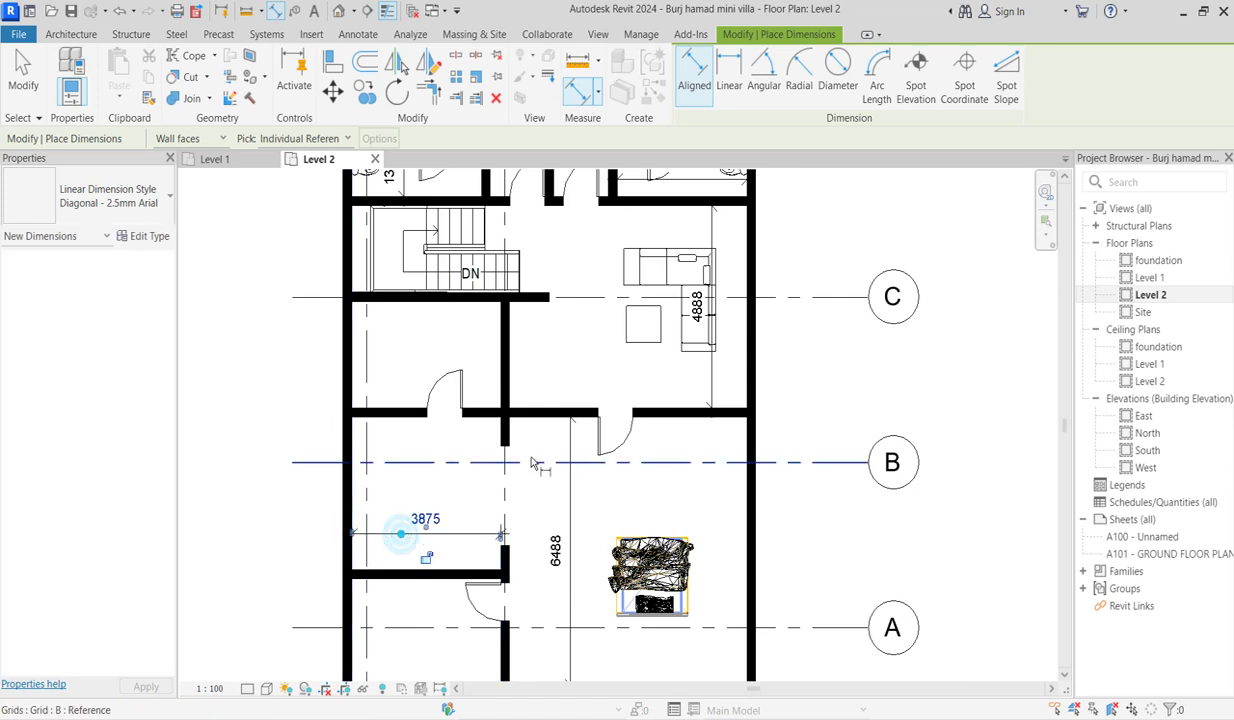
# Label the small room between grids A and B "closet" and the lower bedroom above its bed "madam room"
pyautogui.scroll(-3, 531, 463)
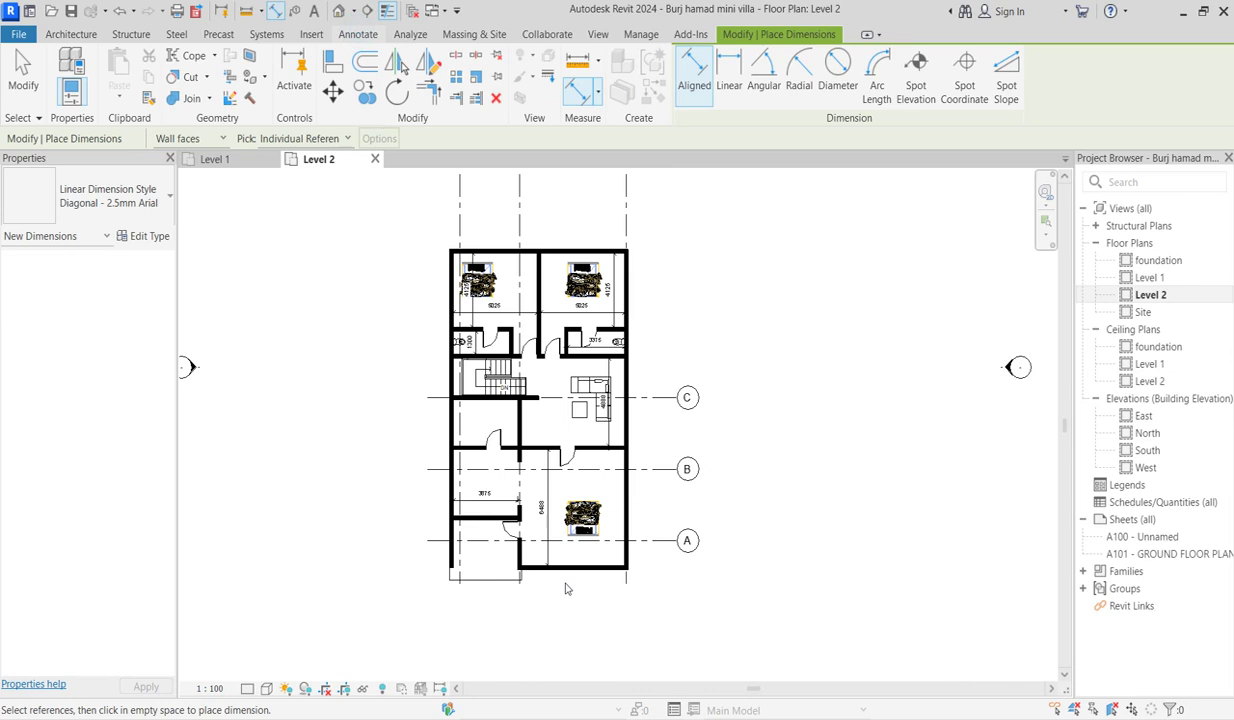
pyautogui.click(357, 34)
pyautogui.click(533, 57)
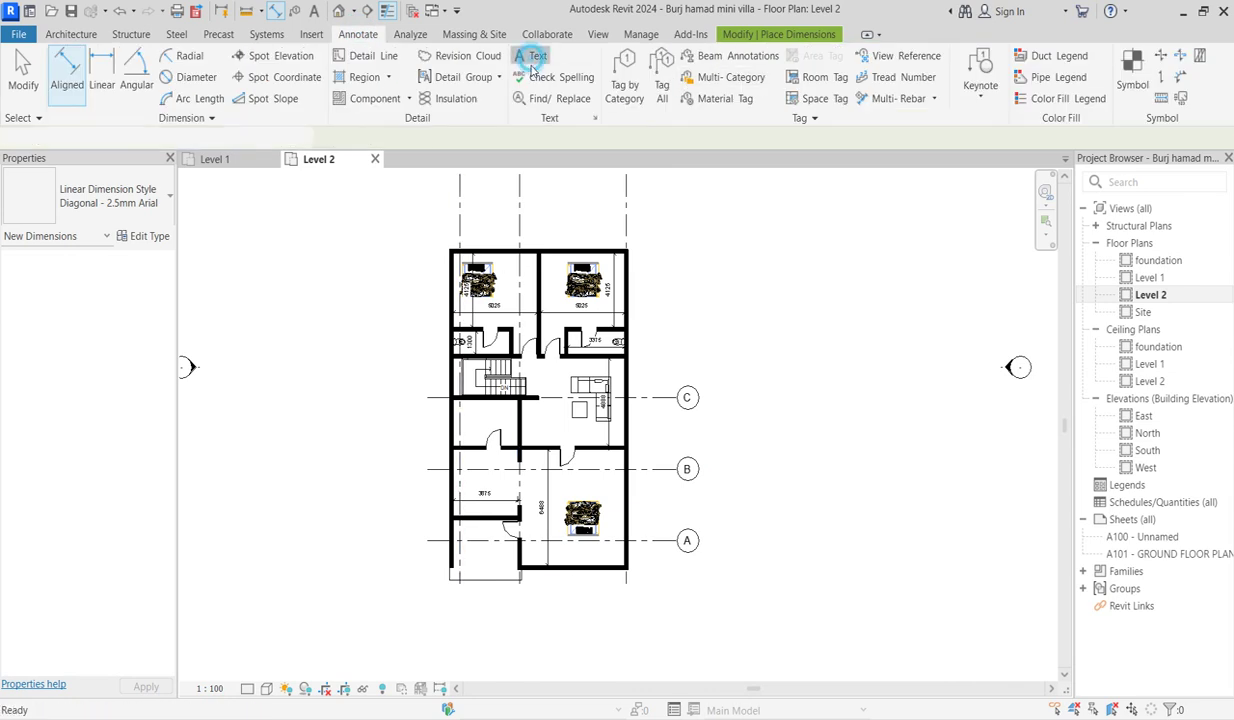
pyautogui.scroll(5, 466, 493)
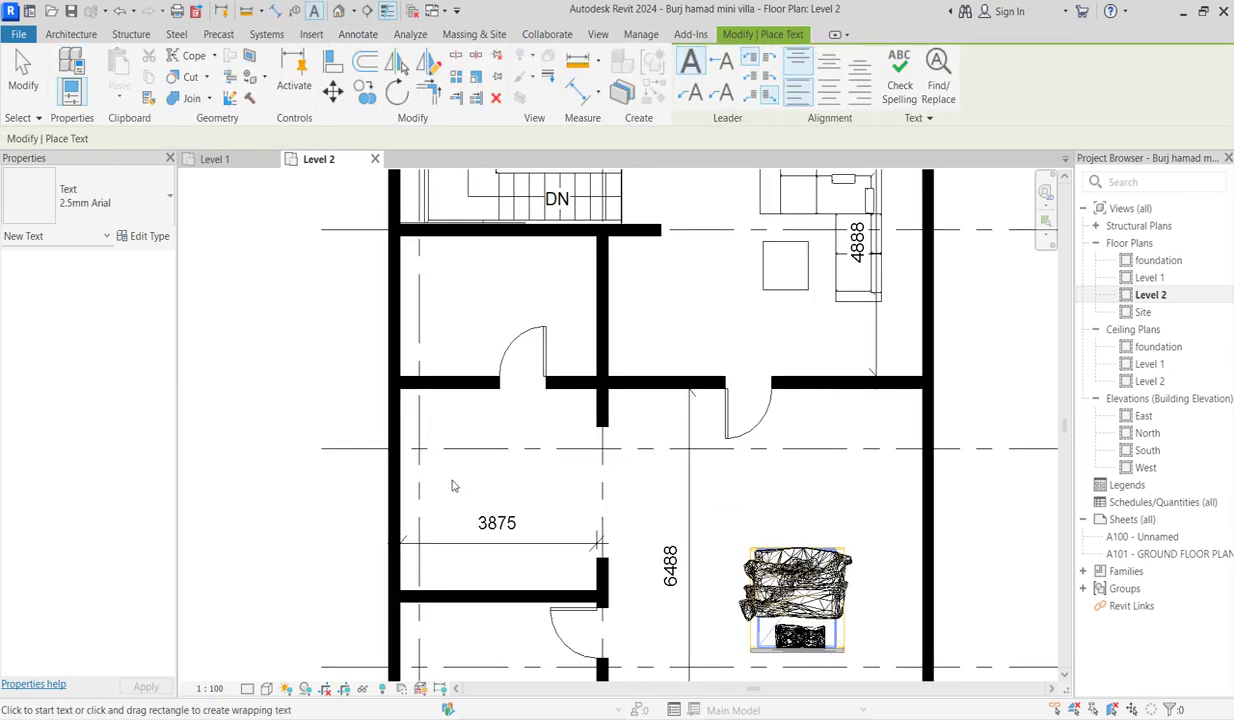
pyautogui.click(452, 485)
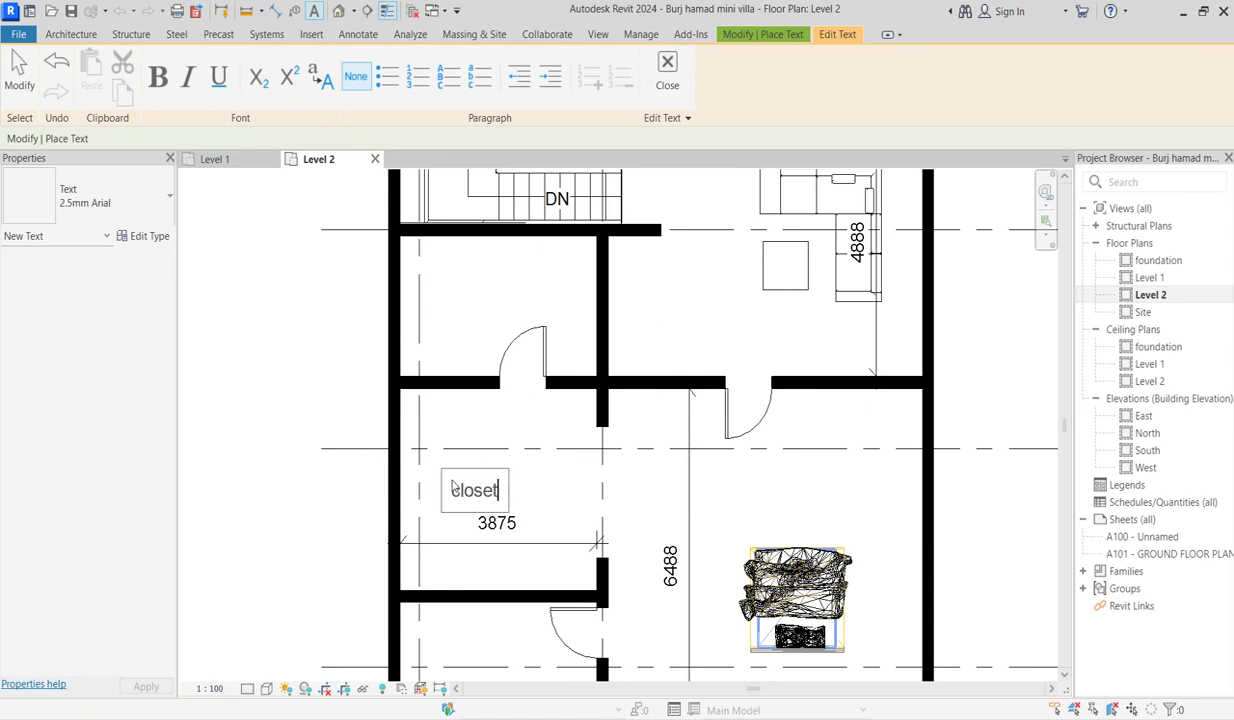
pyautogui.click(708, 493)
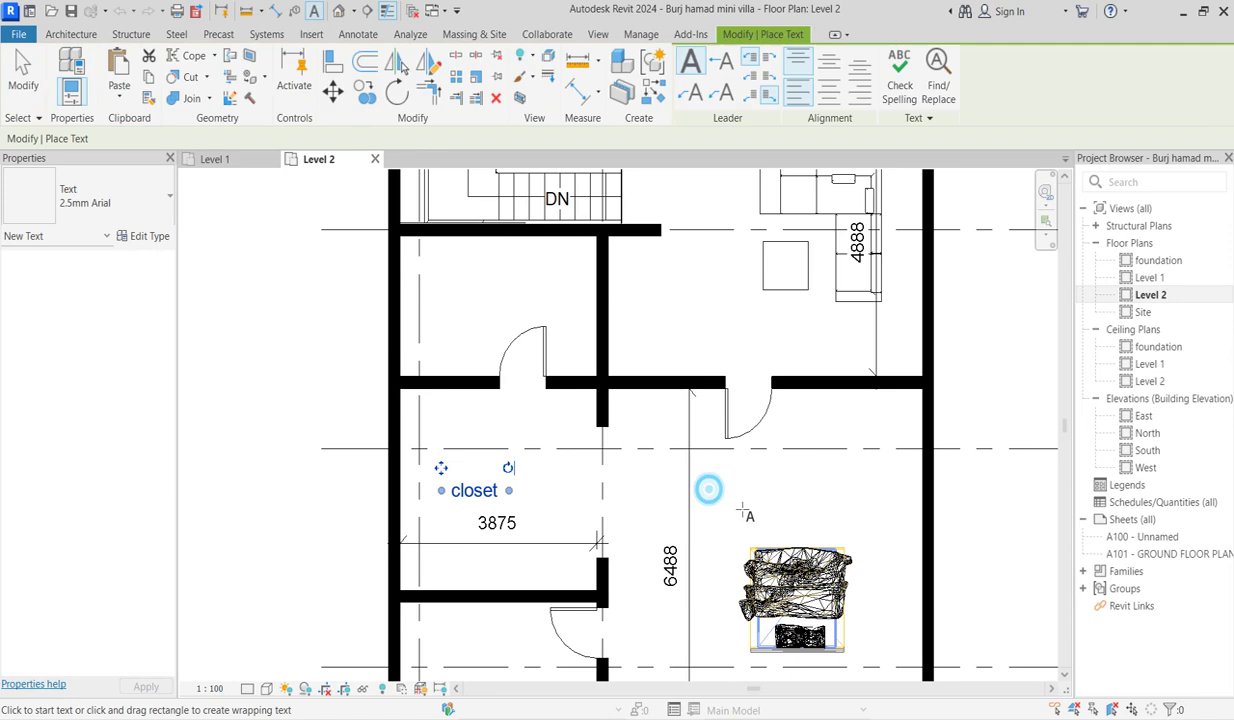
pyautogui.click(739, 512)
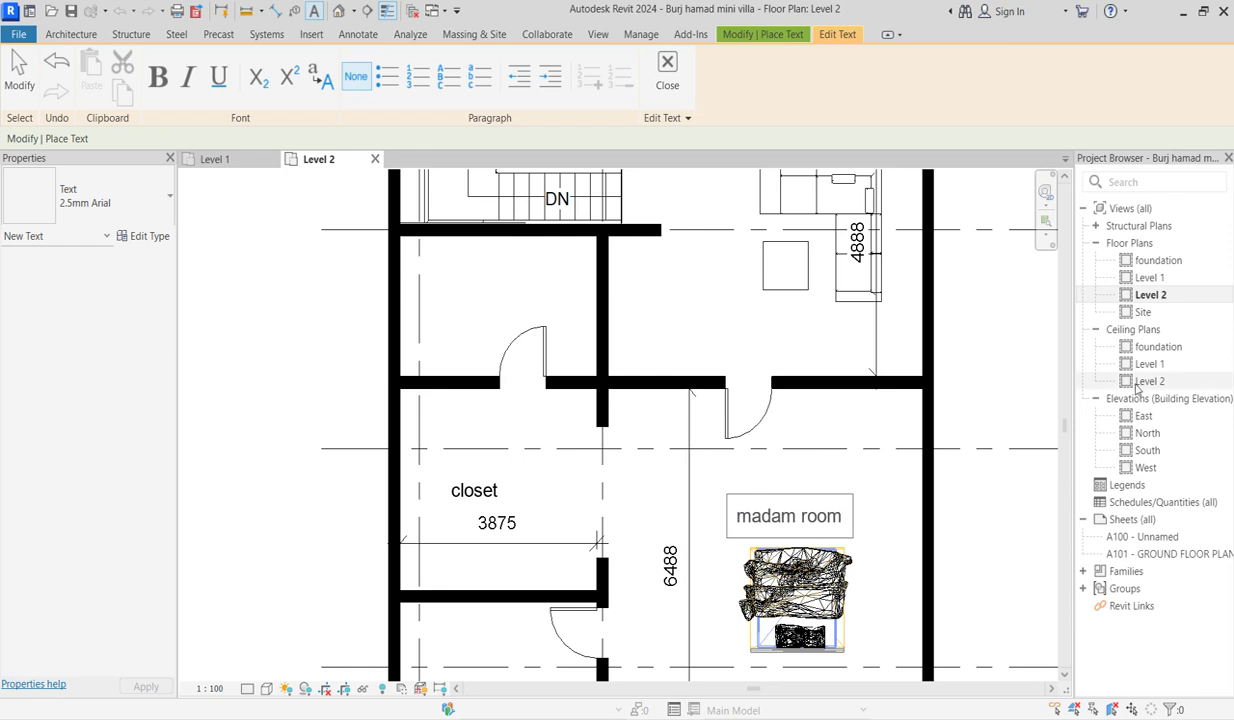
pyautogui.click(737, 274)
# Add the text note "family lounge" beside the coffee table in the living area
pyautogui.scroll(-3, 680, 350)
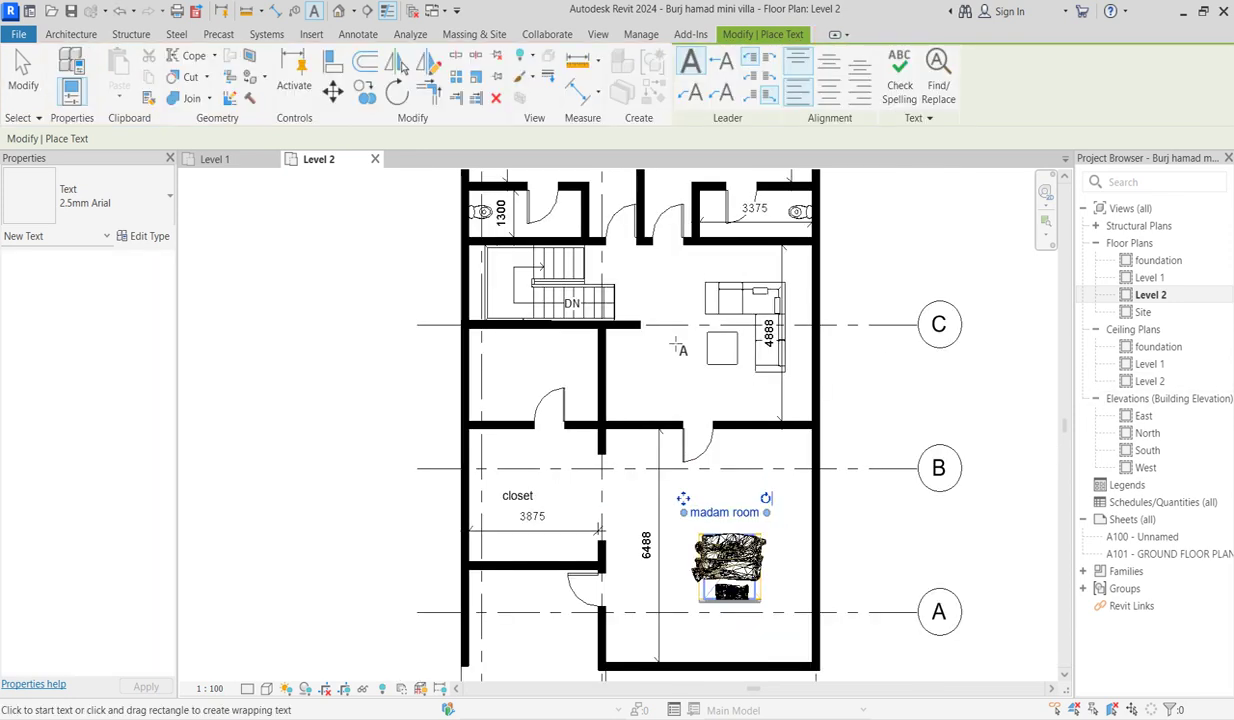
pyautogui.scroll(2, 679, 364)
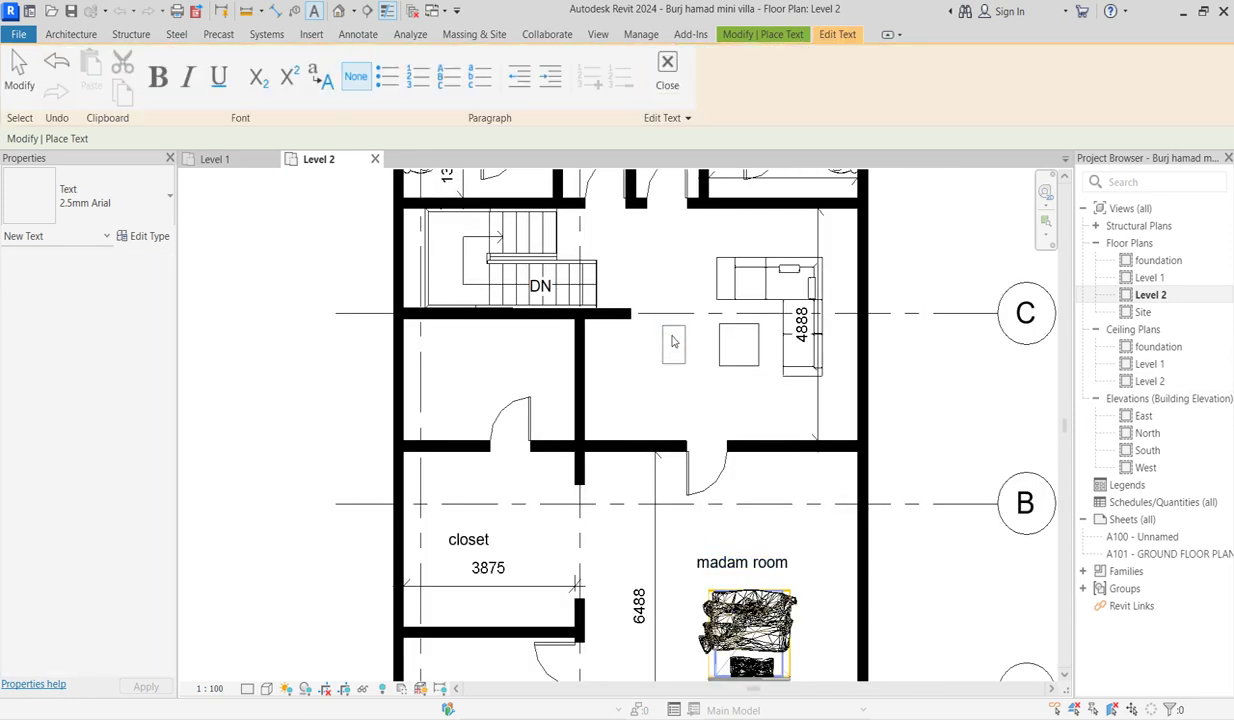
pyautogui.write('mily lounge')
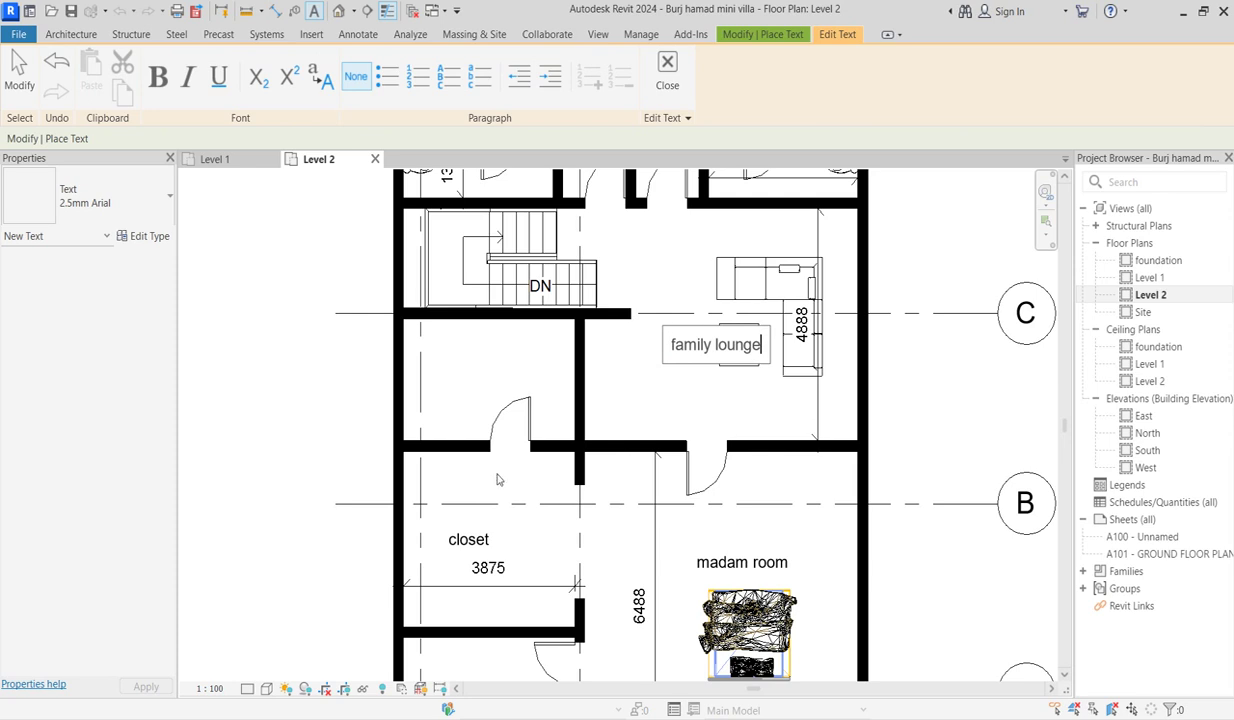
pyautogui.click(450, 362)
# Add the text note "guest bedroom" beside the bed in the upper-left bedroom
pyautogui.scroll(-2, 488, 500)
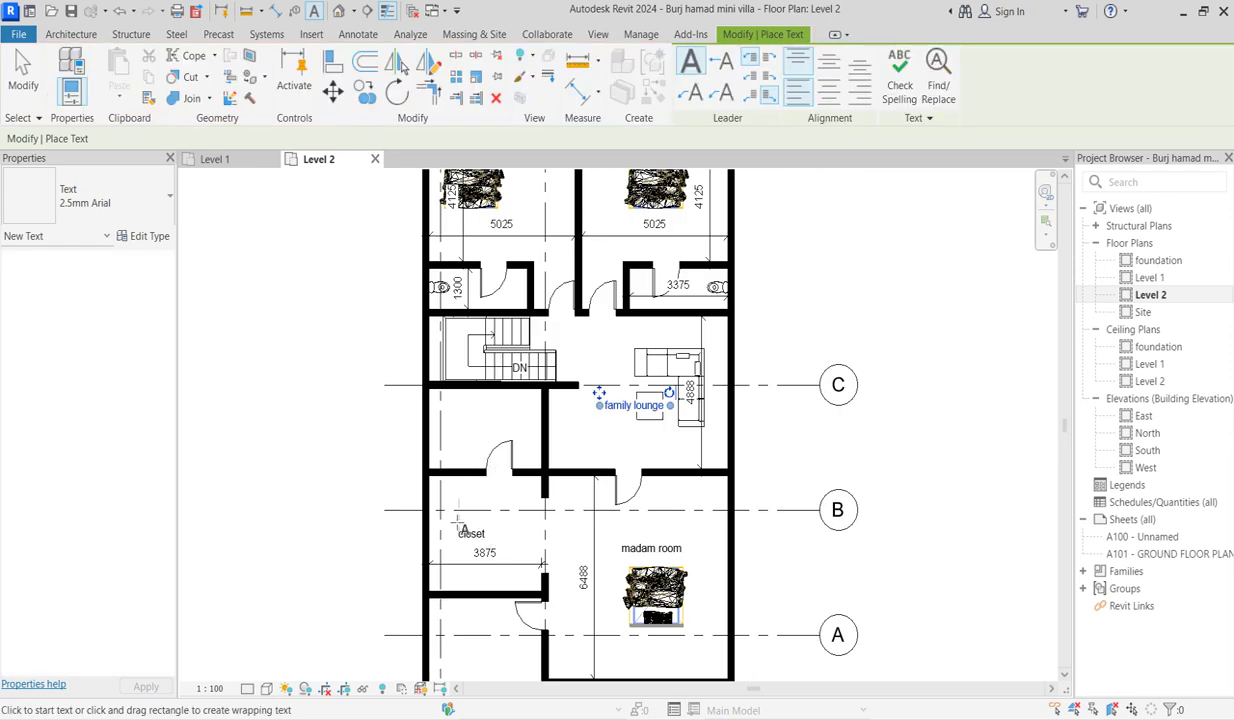
pyautogui.scroll(-1, 462, 528)
pyautogui.scroll(4, 468, 405)
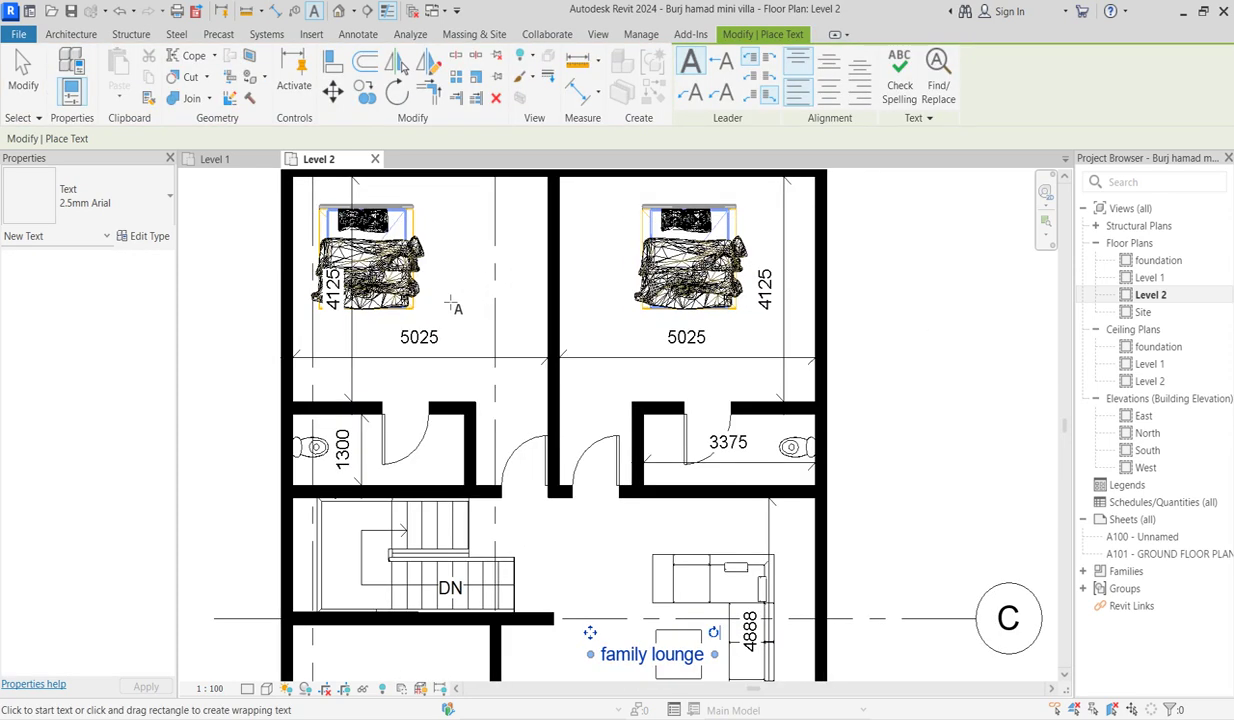
pyautogui.click(437, 296)
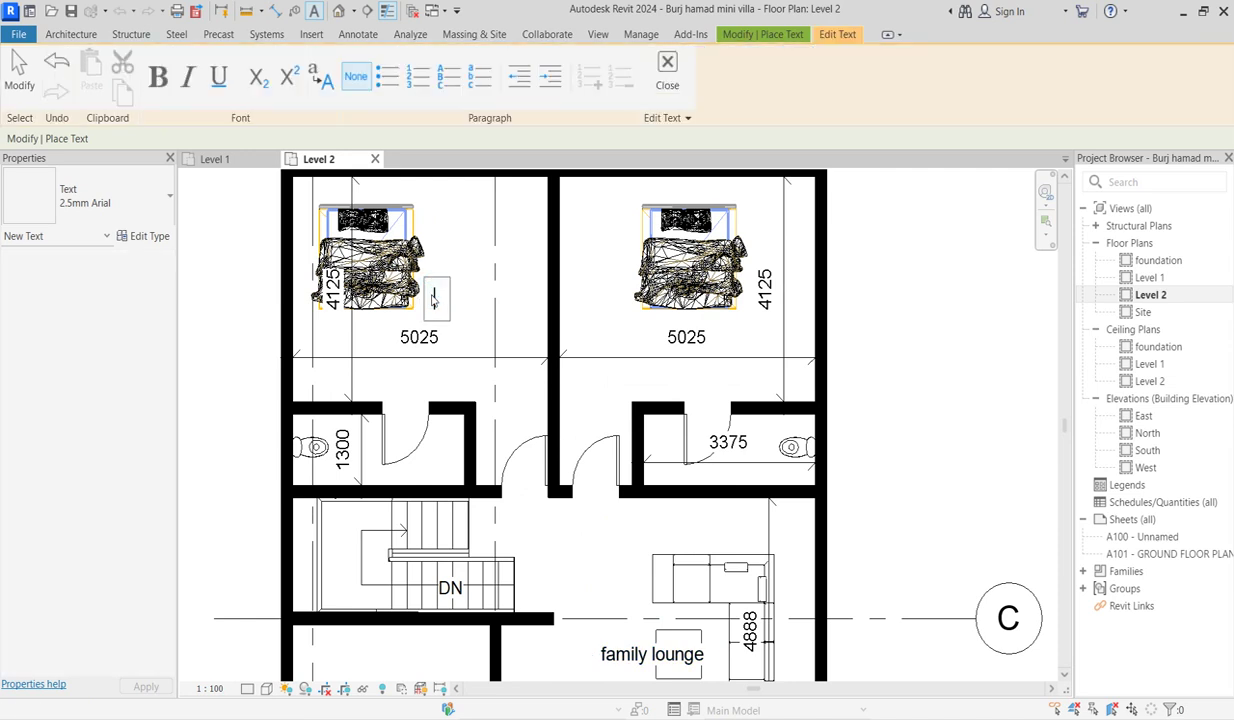
pyautogui.write('gues')
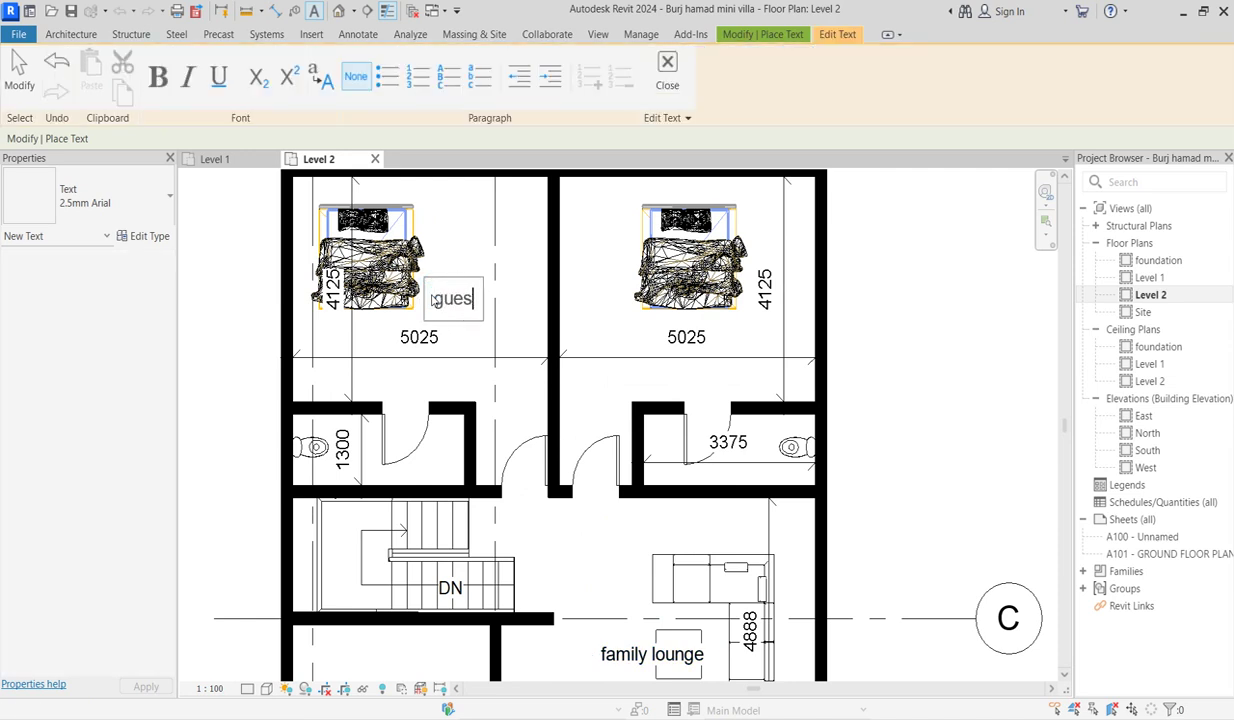
pyautogui.write('t bedroo')
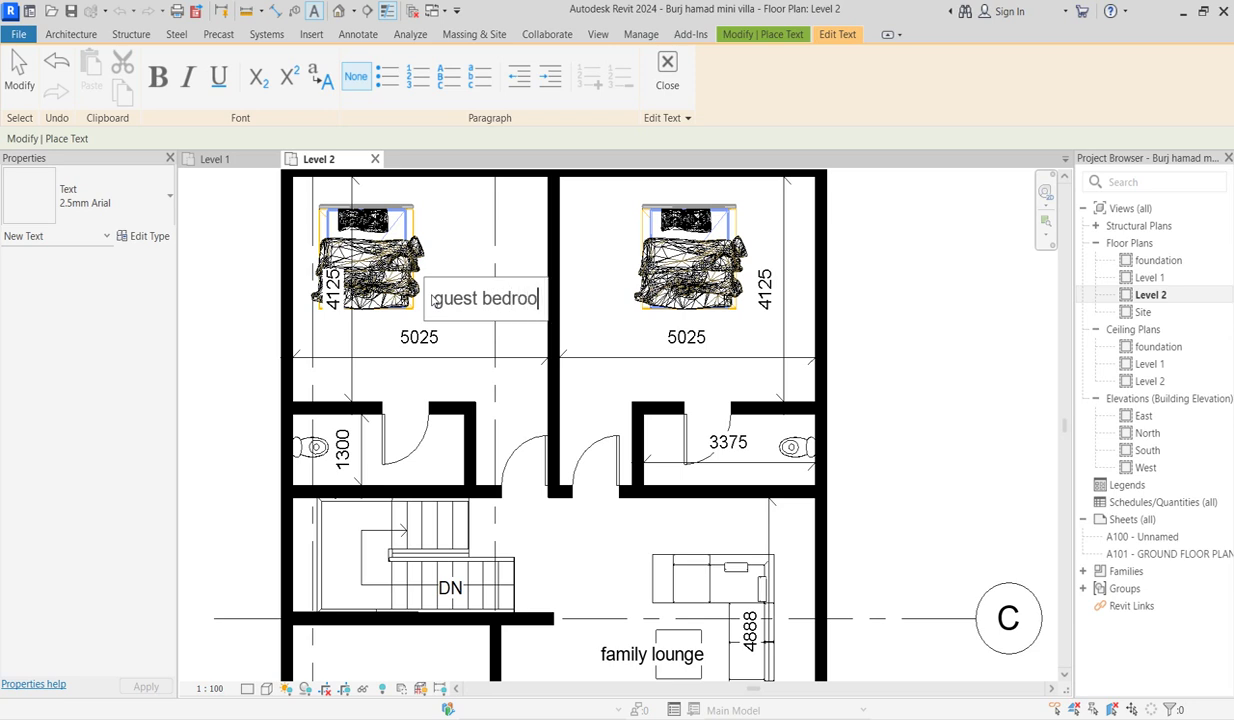
pyautogui.write('m')
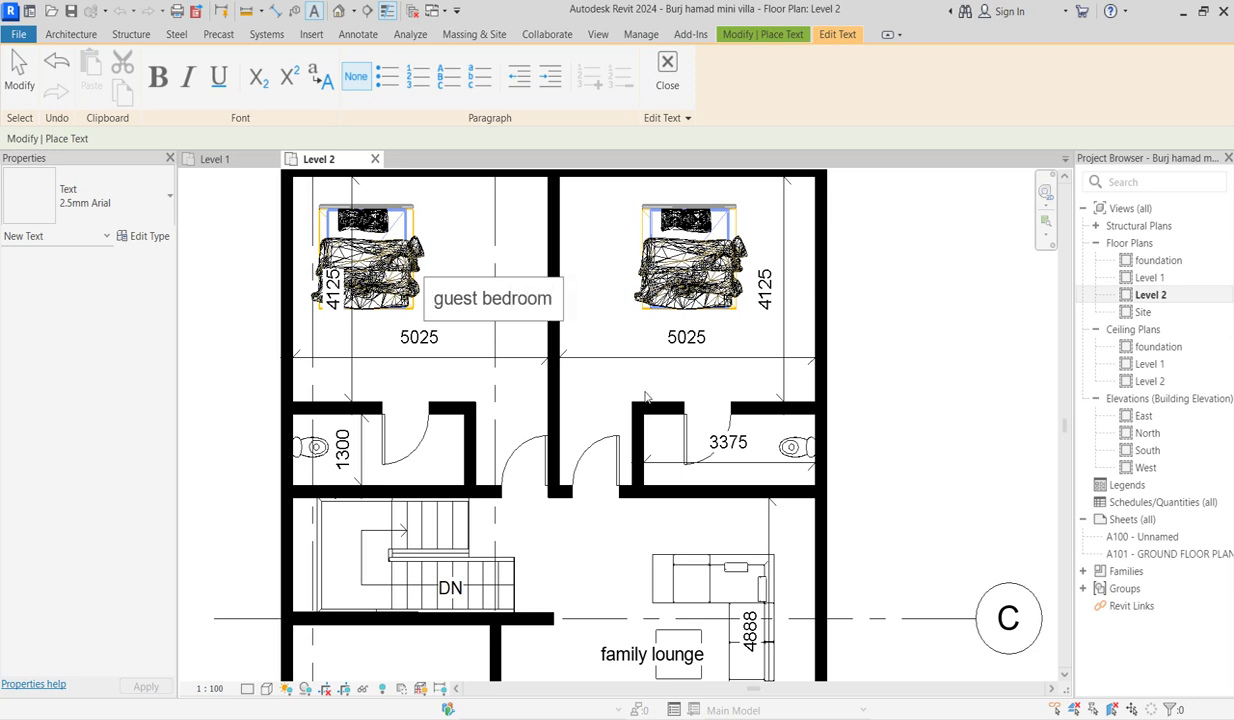
pyautogui.click(628, 342)
# Add the text note "bedroom" below the bed in the upper-right bedroom and end the Text command
pyautogui.click(612, 337)
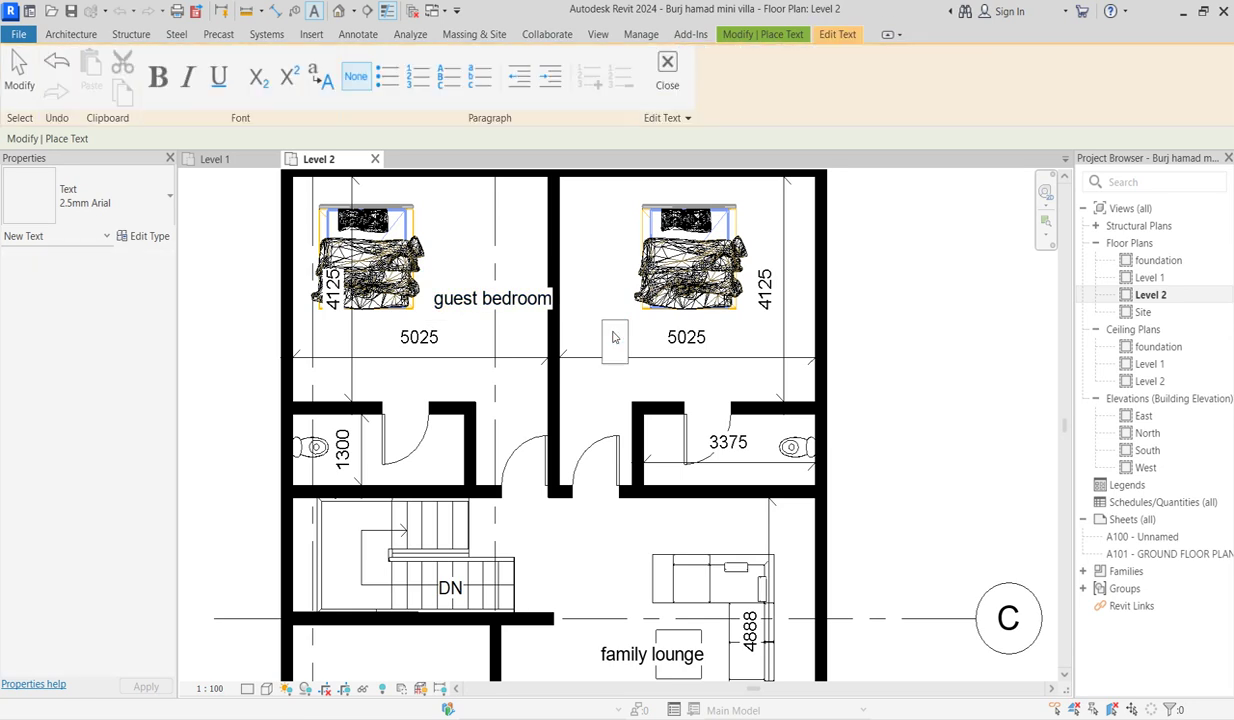
pyautogui.write('bedroom')
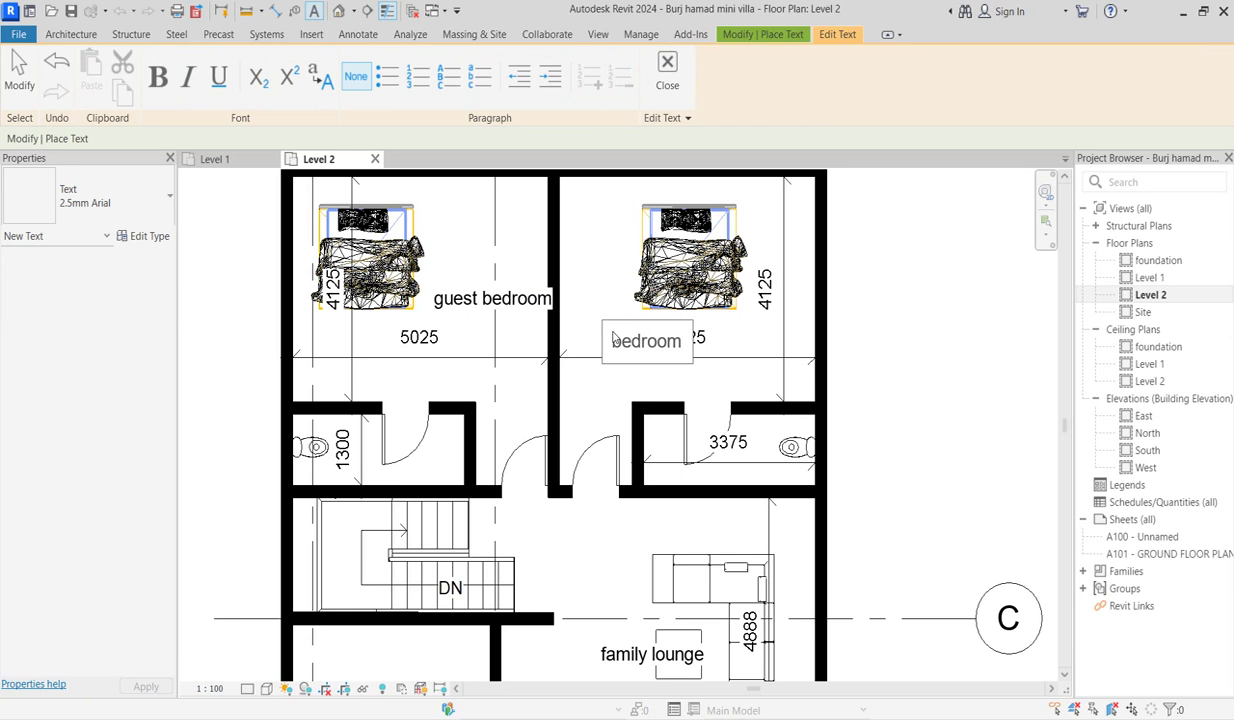
pyautogui.click(472, 373)
pyautogui.rightClick(474, 368)
pyautogui.click(488, 380)
pyautogui.click(472, 383)
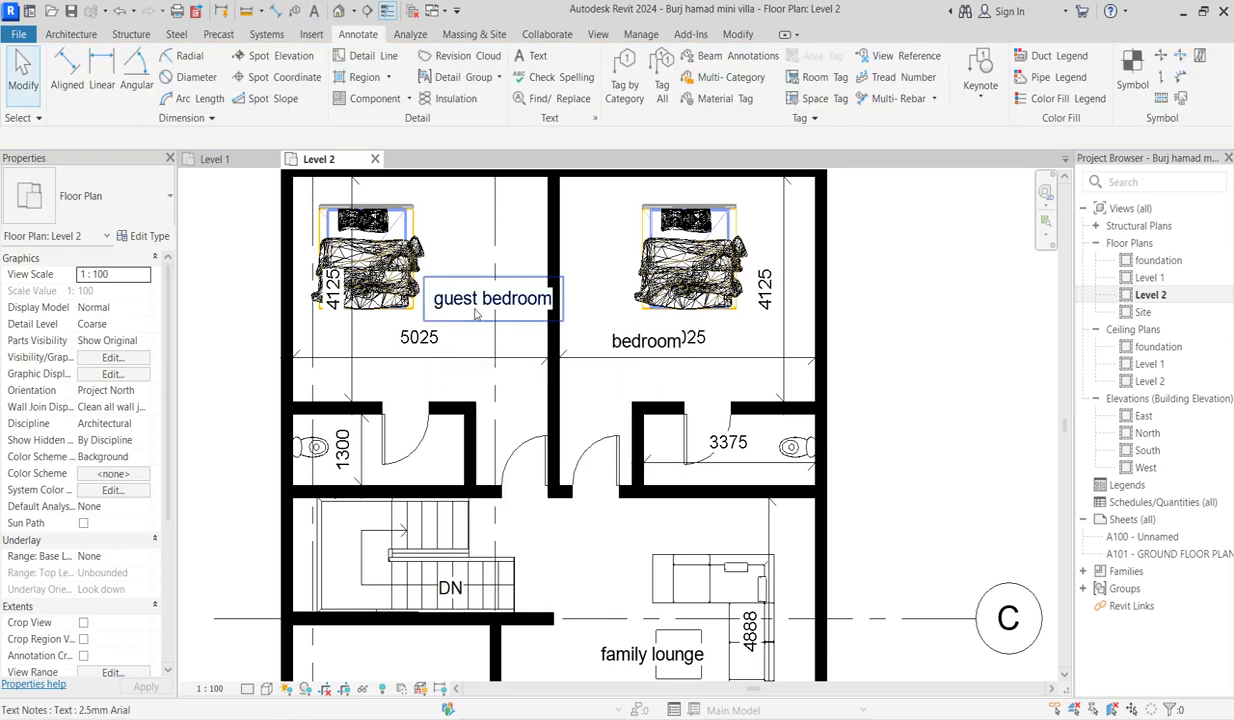
# Move the "guest bedroom" label left, away from the wall between the two upper bedrooms
pyautogui.click(450, 298)
pyautogui.moveTo(423, 277); pyautogui.dragTo(342, 296)
# Examine the whole Level 2 plan with its room labels, dimensions and grid lines
pyautogui.scroll(-2, 595, 389)
pyautogui.scroll(-3, 595, 389)
pyautogui.scroll(3, 540, 400)
pyautogui.scroll(-3, 527, 408)
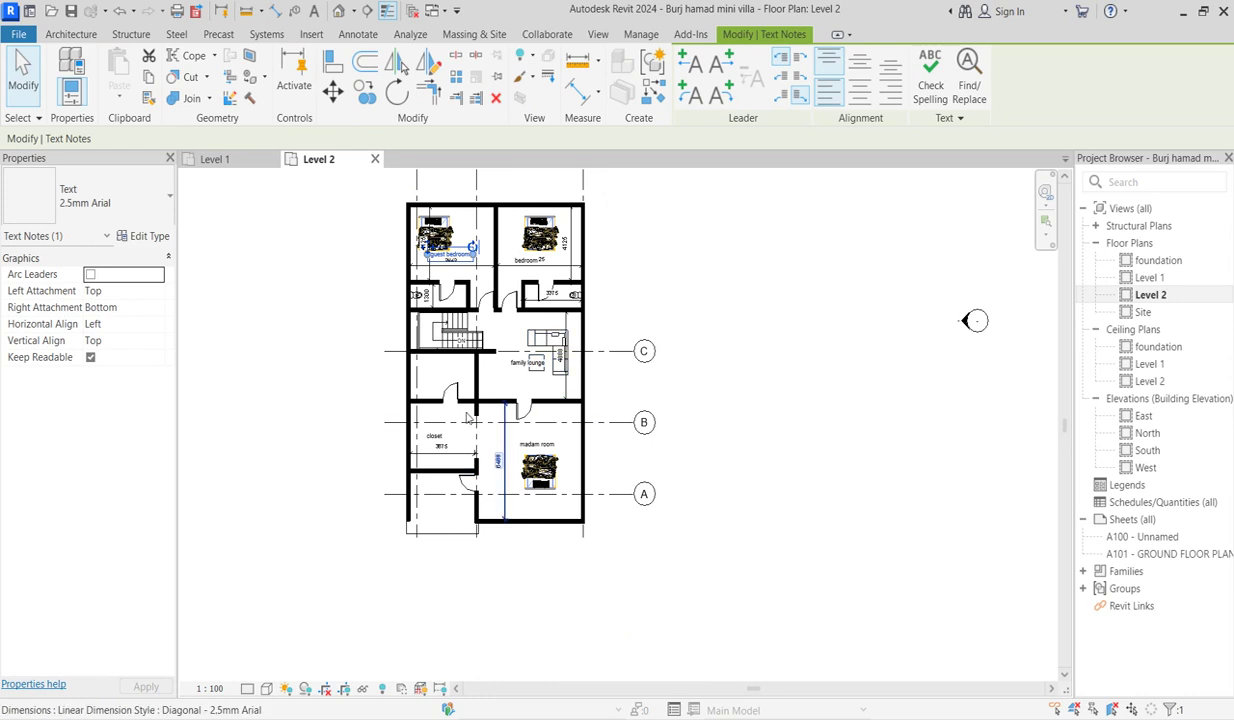
pyautogui.scroll(2, 528, 372)
pyautogui.scroll(-2, 533, 370)
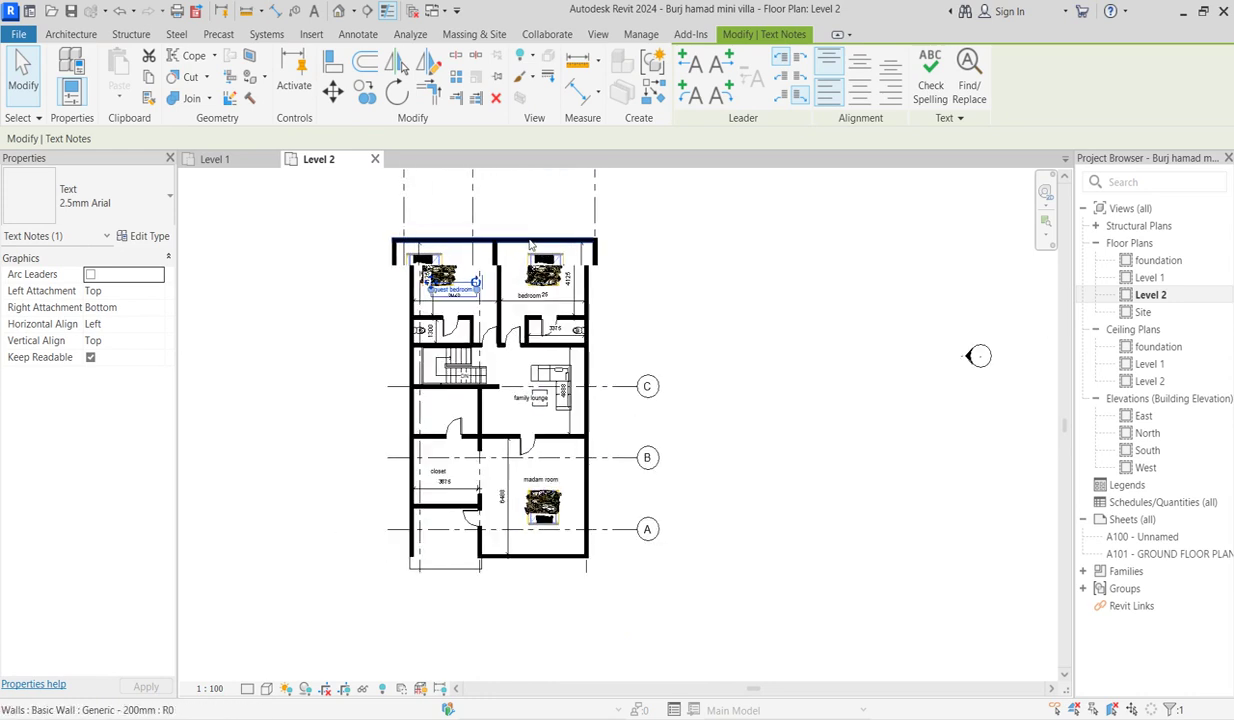
pyautogui.scroll(3, 485, 295)
pyautogui.scroll(-1, 452, 278)
pyautogui.scroll(-2, 452, 278)
pyautogui.scroll(3, 440, 320)
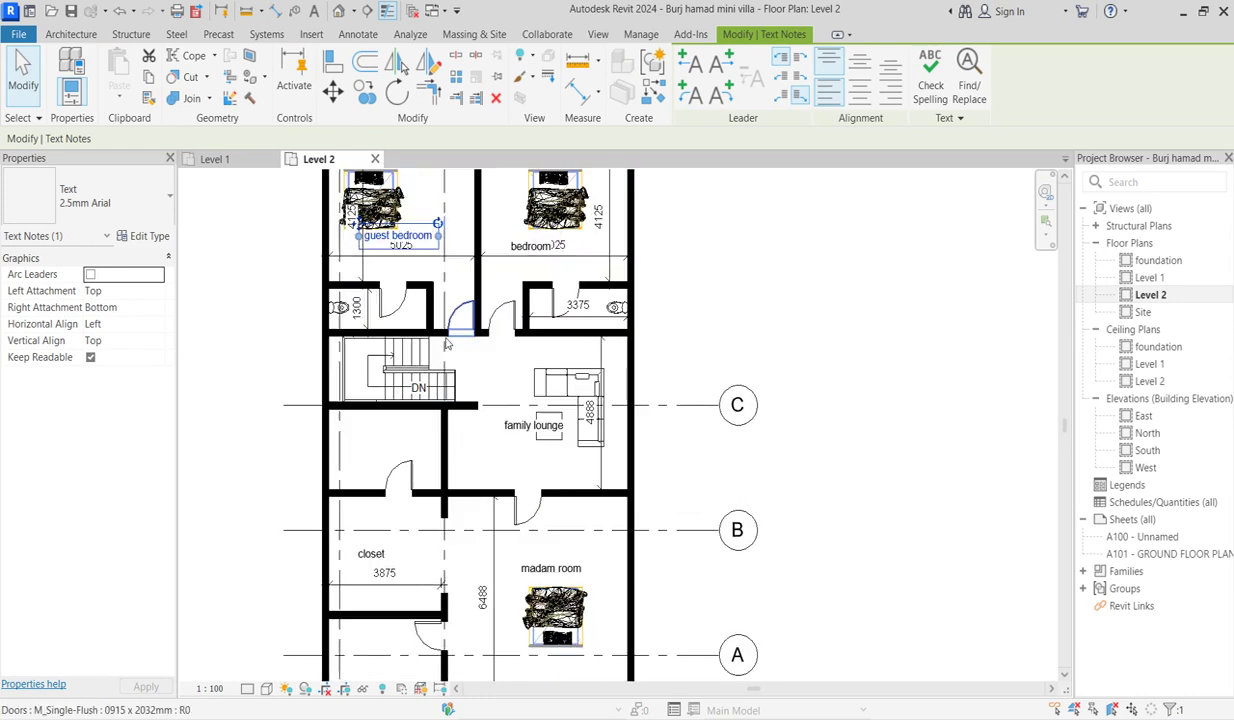
pyautogui.scroll(-3, 479, 381)
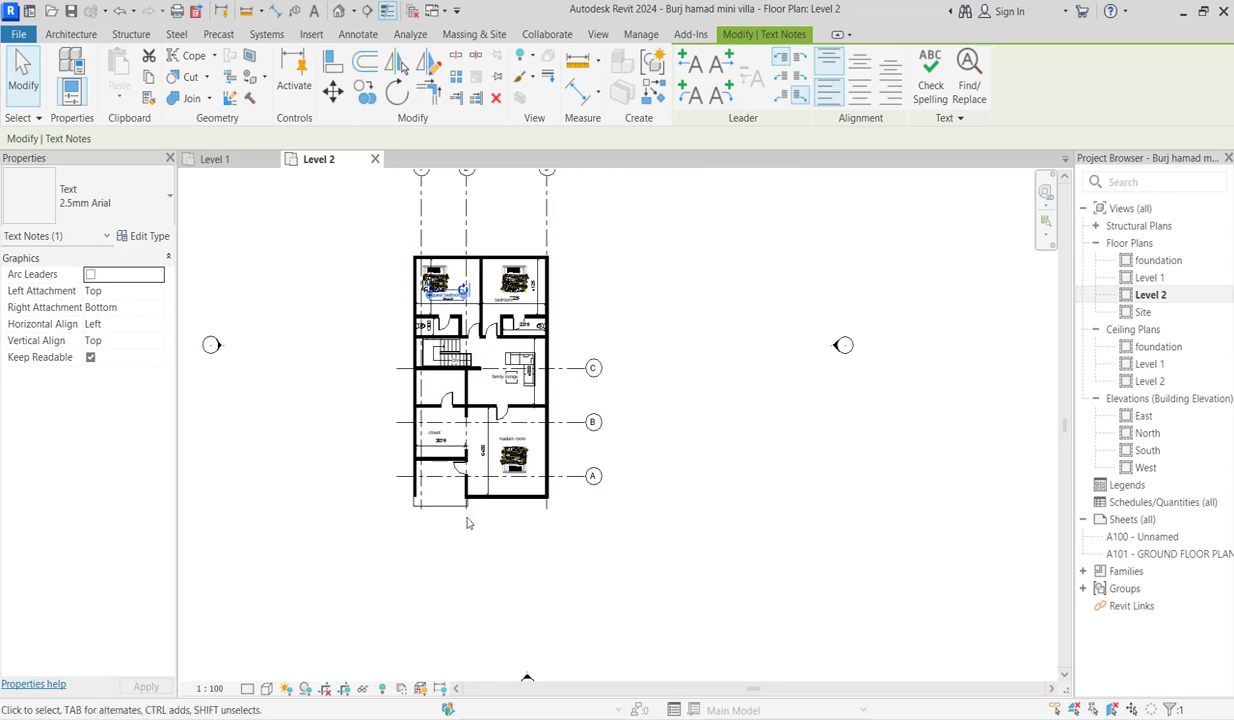
# Extend the lower ends of the vertical grid lines further below the plan using grid 1's model end
pyautogui.scroll(2, 468, 515)
pyautogui.click(389, 495)
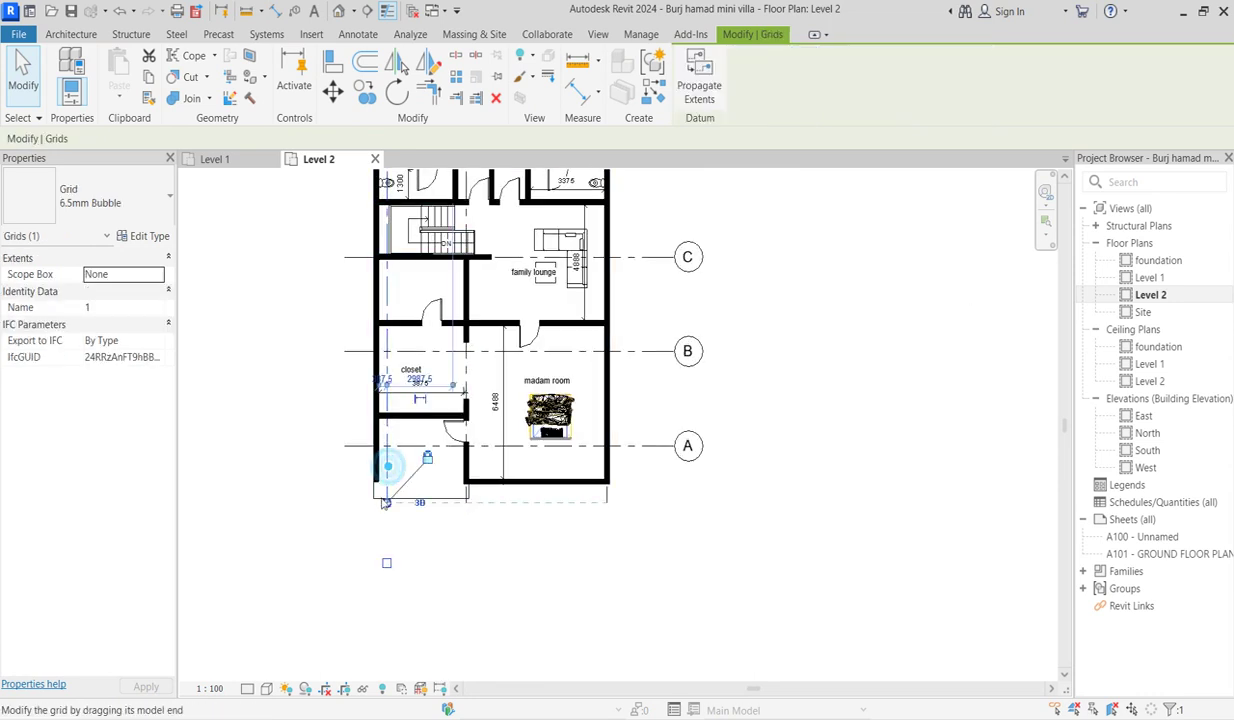
pyautogui.moveTo(388, 500); pyautogui.dragTo(398, 527)
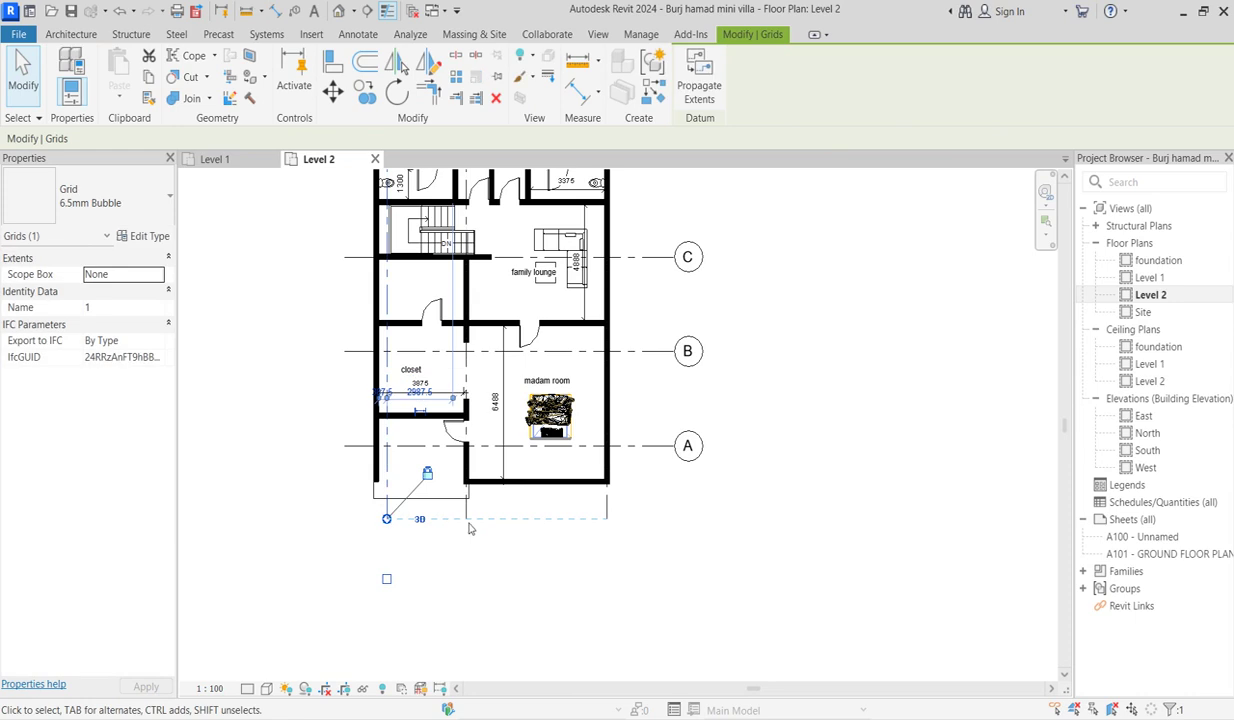
pyautogui.click(720, 566)
pyautogui.scroll(-3, 743, 583)
pyautogui.scroll(2, 753, 378)
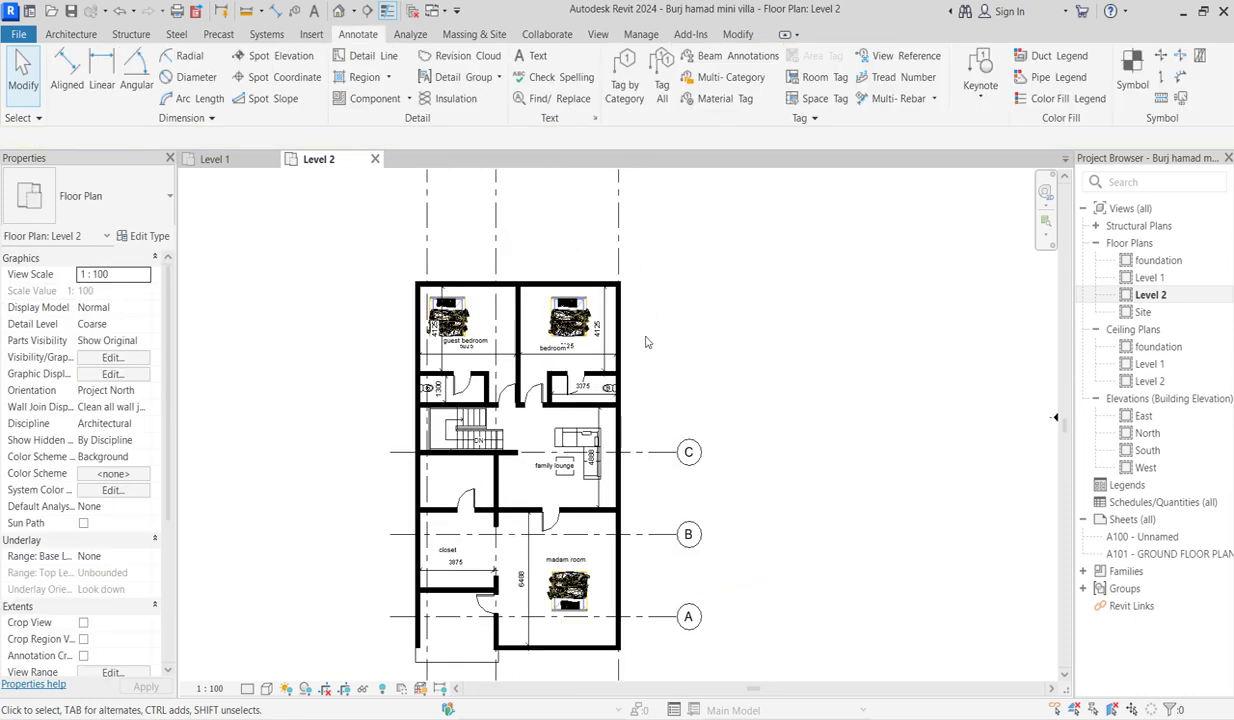
pyautogui.scroll(2, 549, 496)
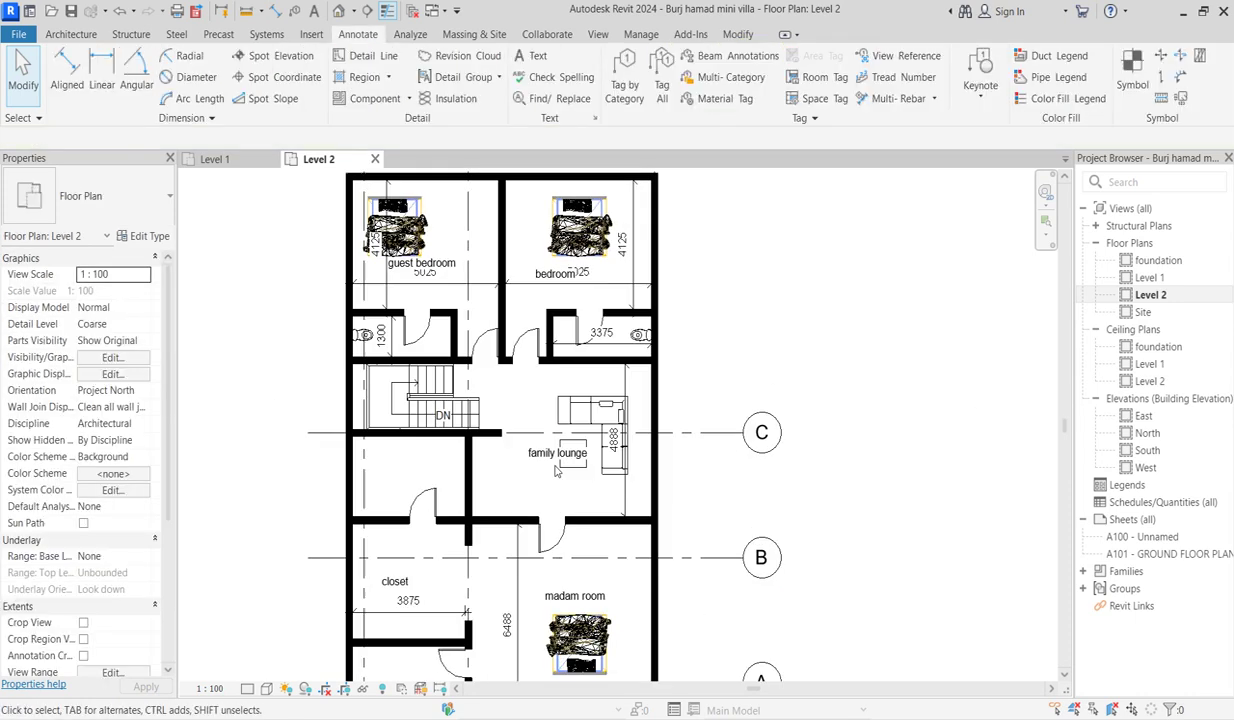
pyautogui.scroll(-2, 630, 440)
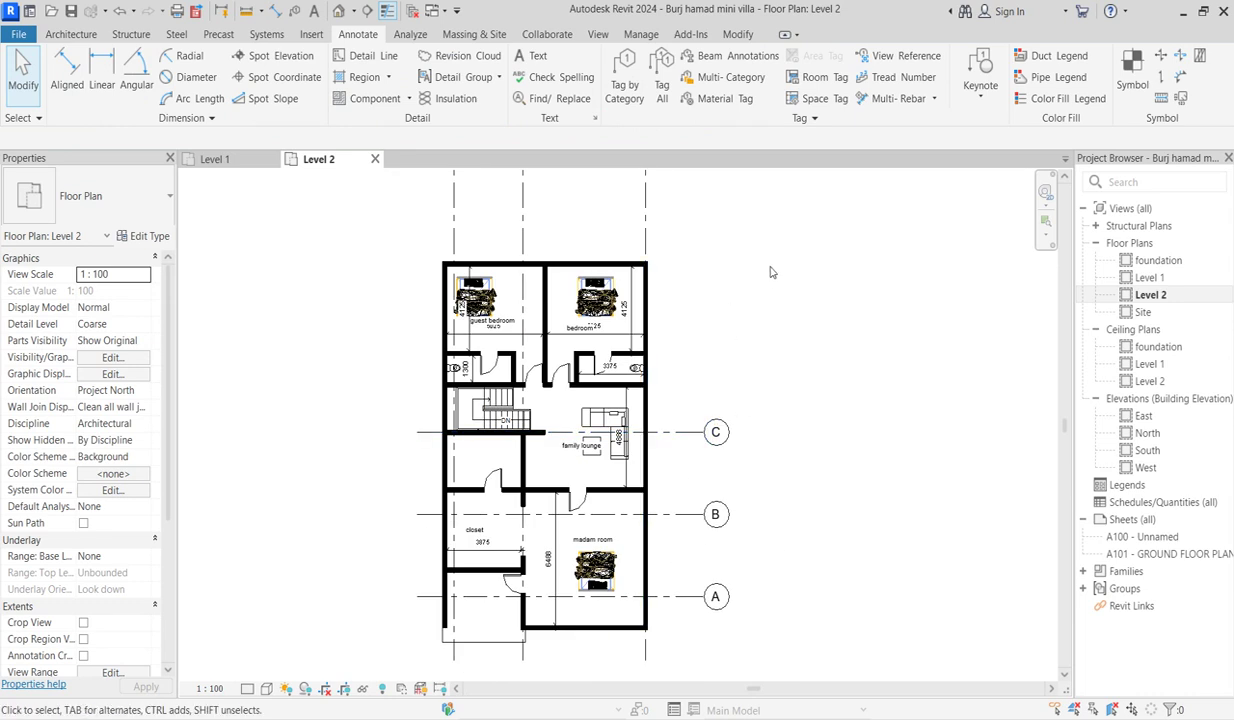